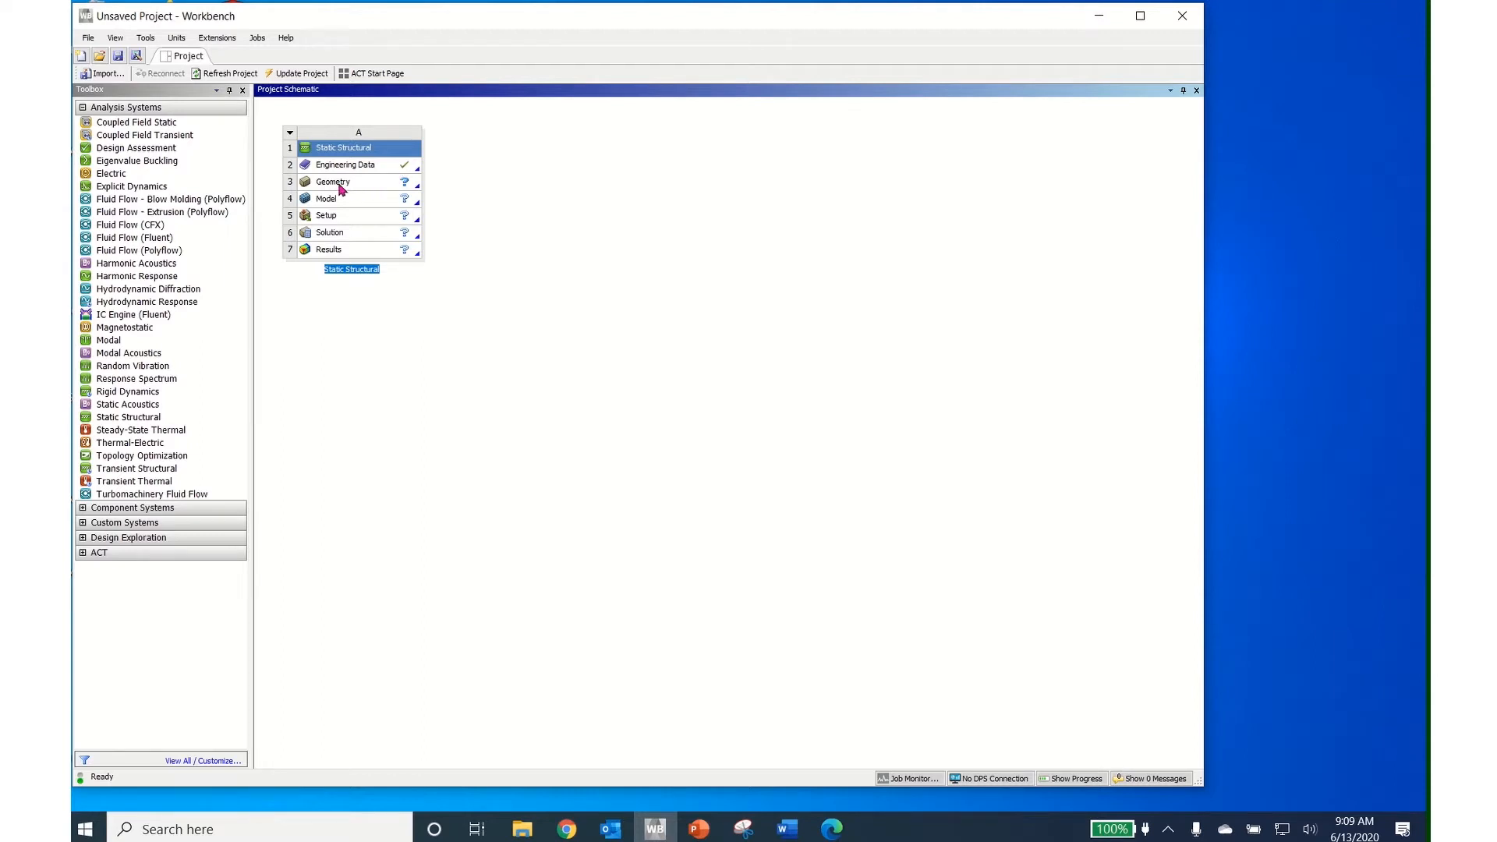
Finish naming the Static Structural system and select its Geometry cell
{"action": "left_click", "coordinate": [341, 186]}
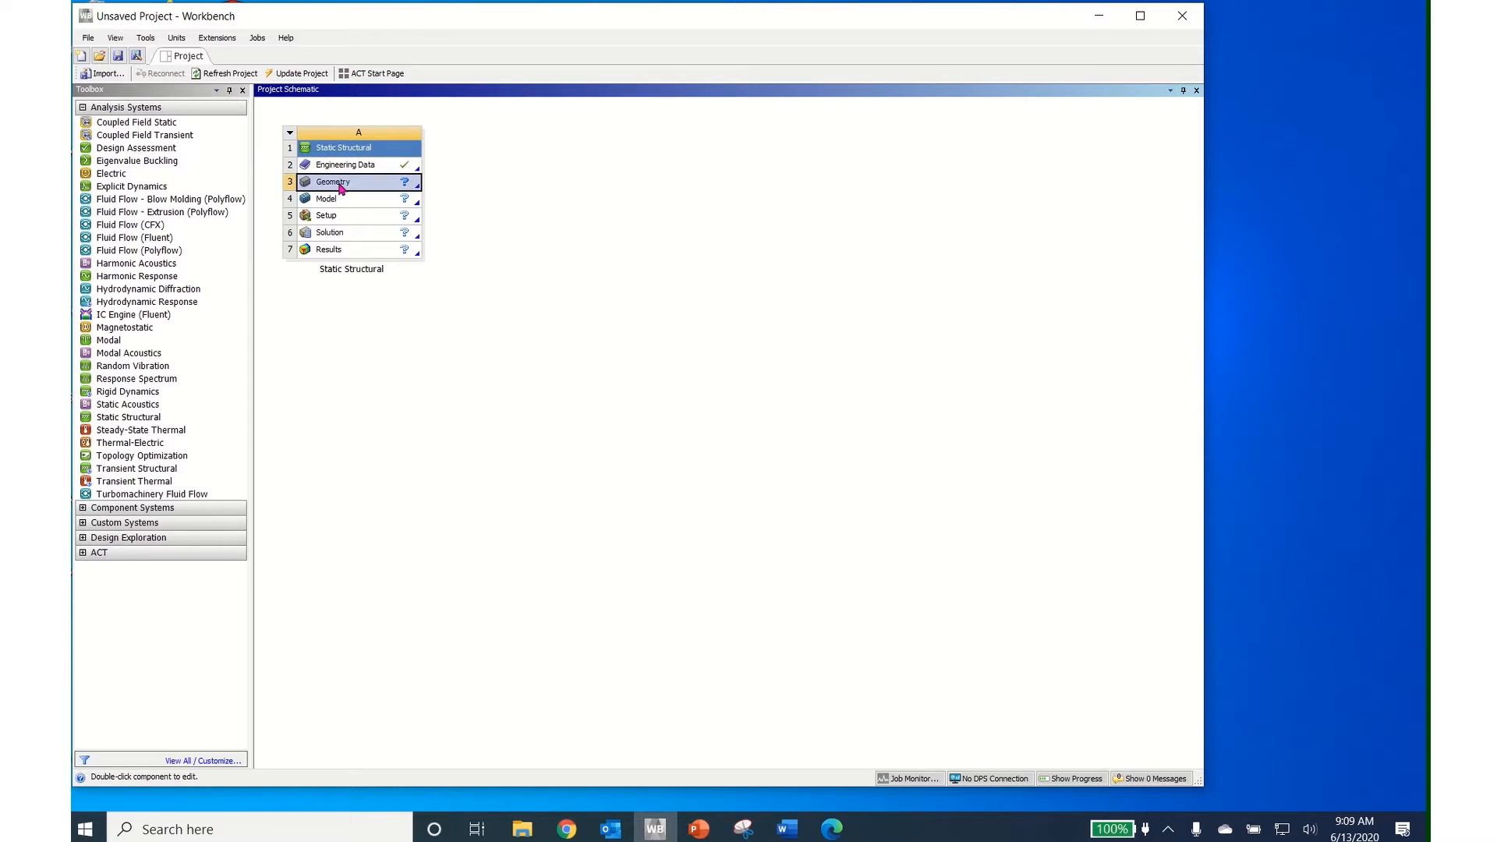
Import 21085_Magura_Disc_320mm_Complete_Right_Side_NURBS.iges as the geometry, with the file type set to IGES
{"action": "right_click", "coordinate": [341, 187]}
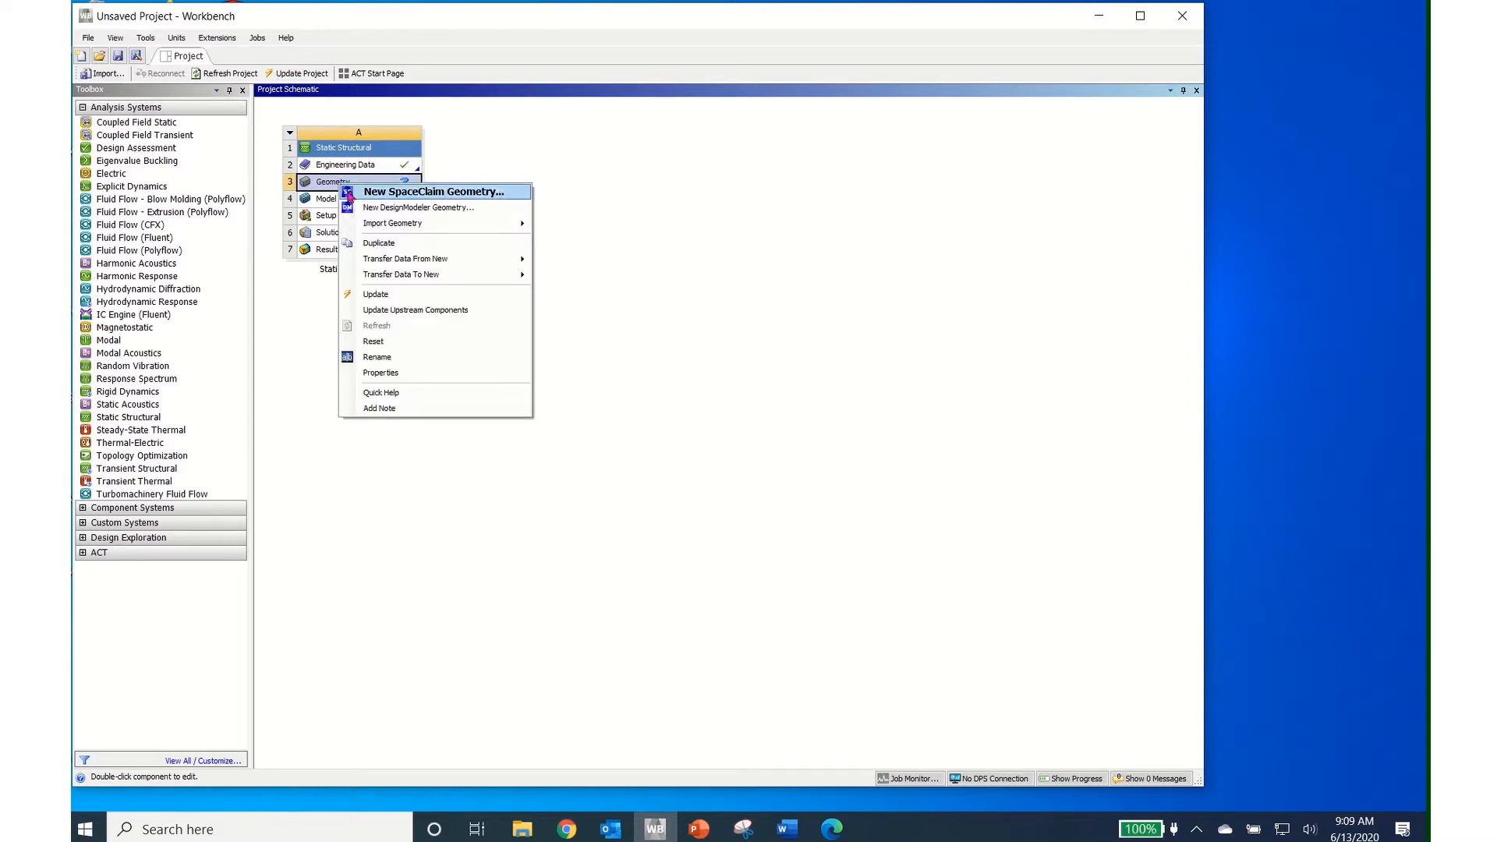
{"action": "mouse_move", "coordinate": [404, 226]}
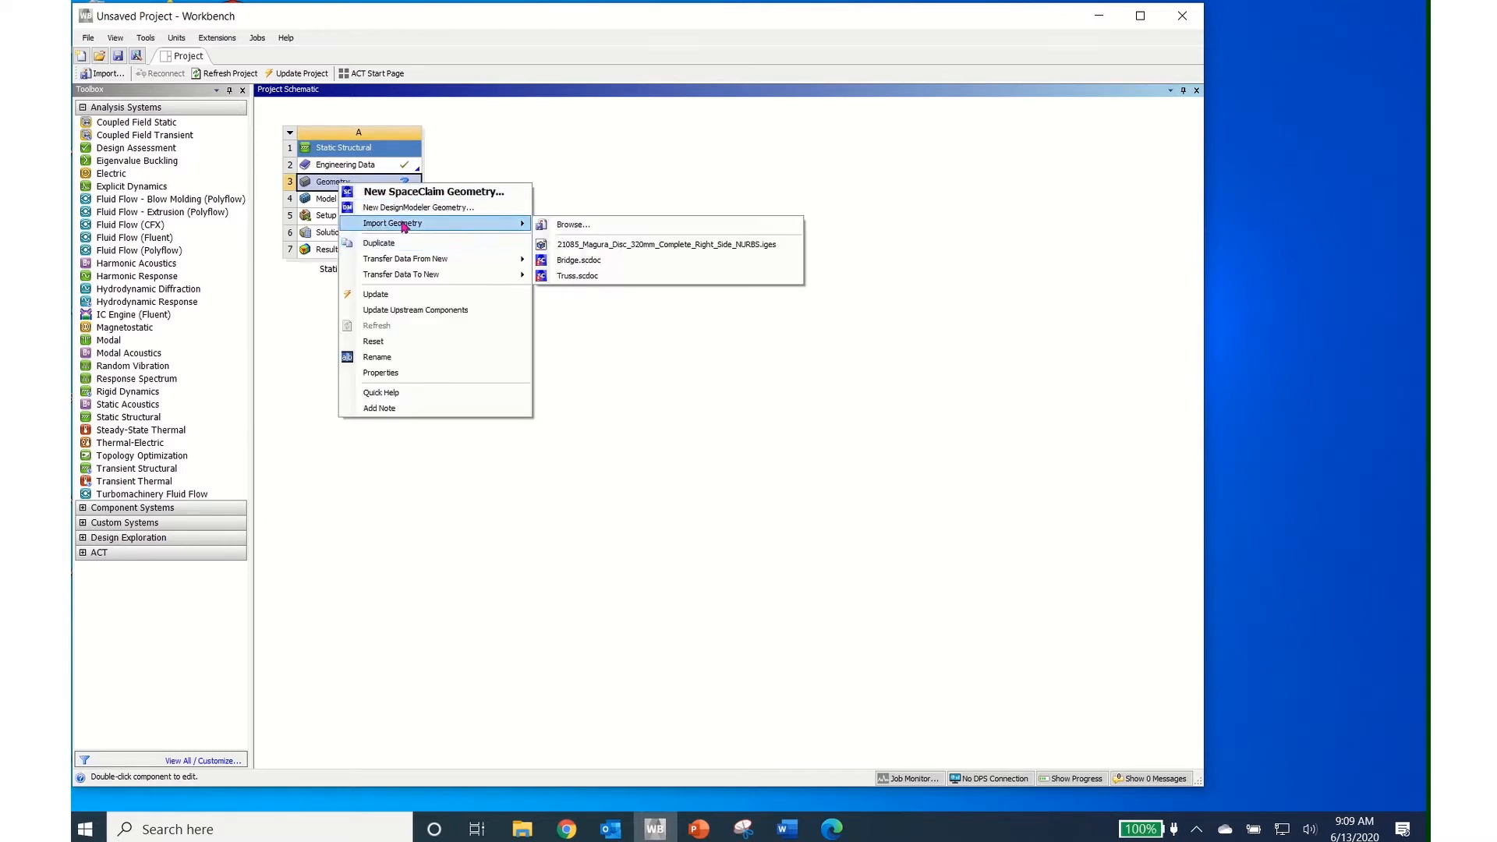
{"action": "left_click", "coordinate": [574, 226]}
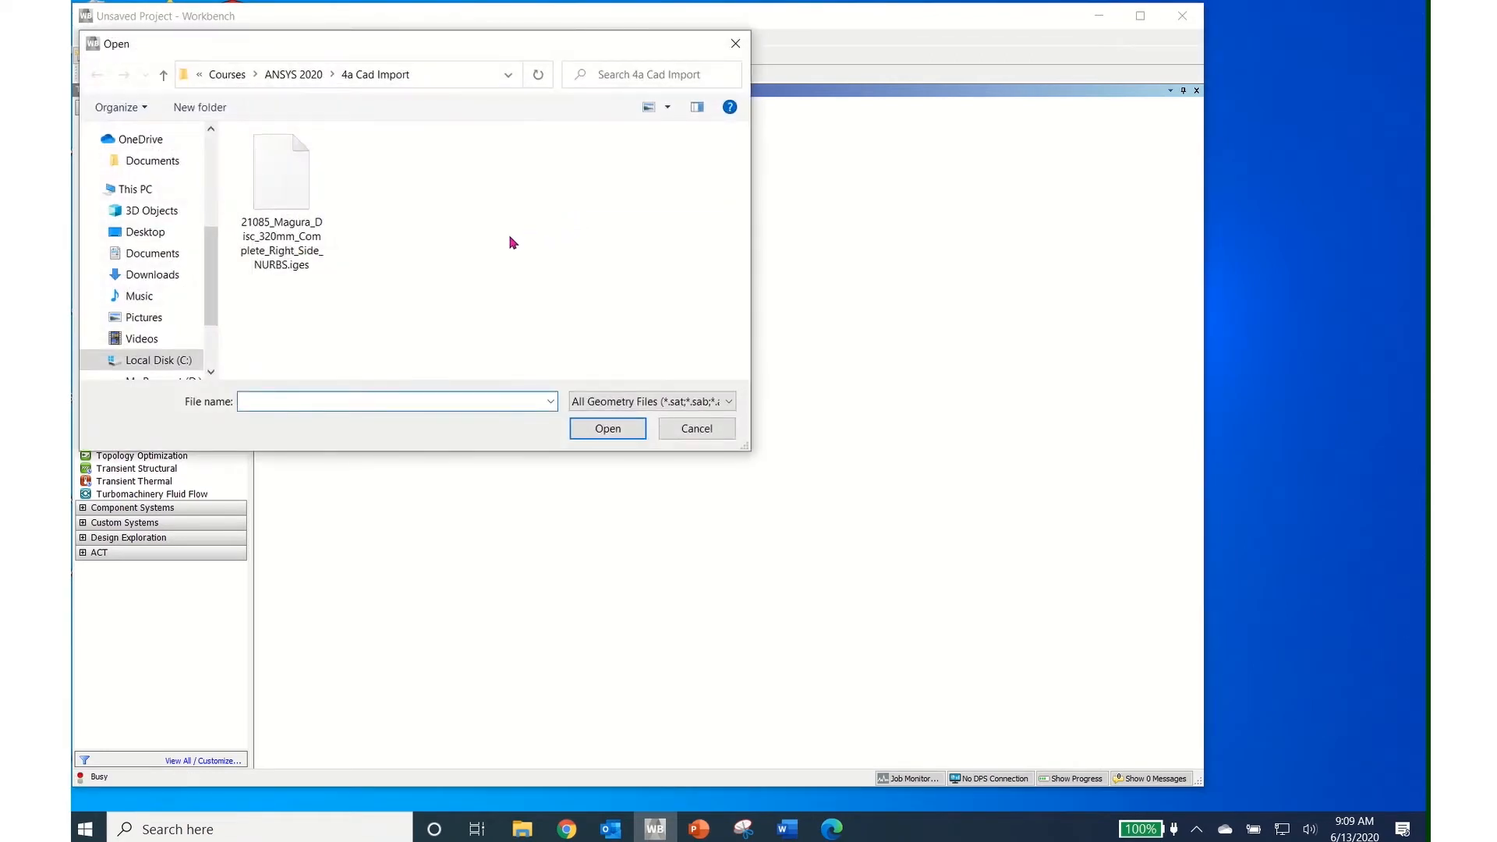
{"action": "left_click", "coordinate": [286, 242]}
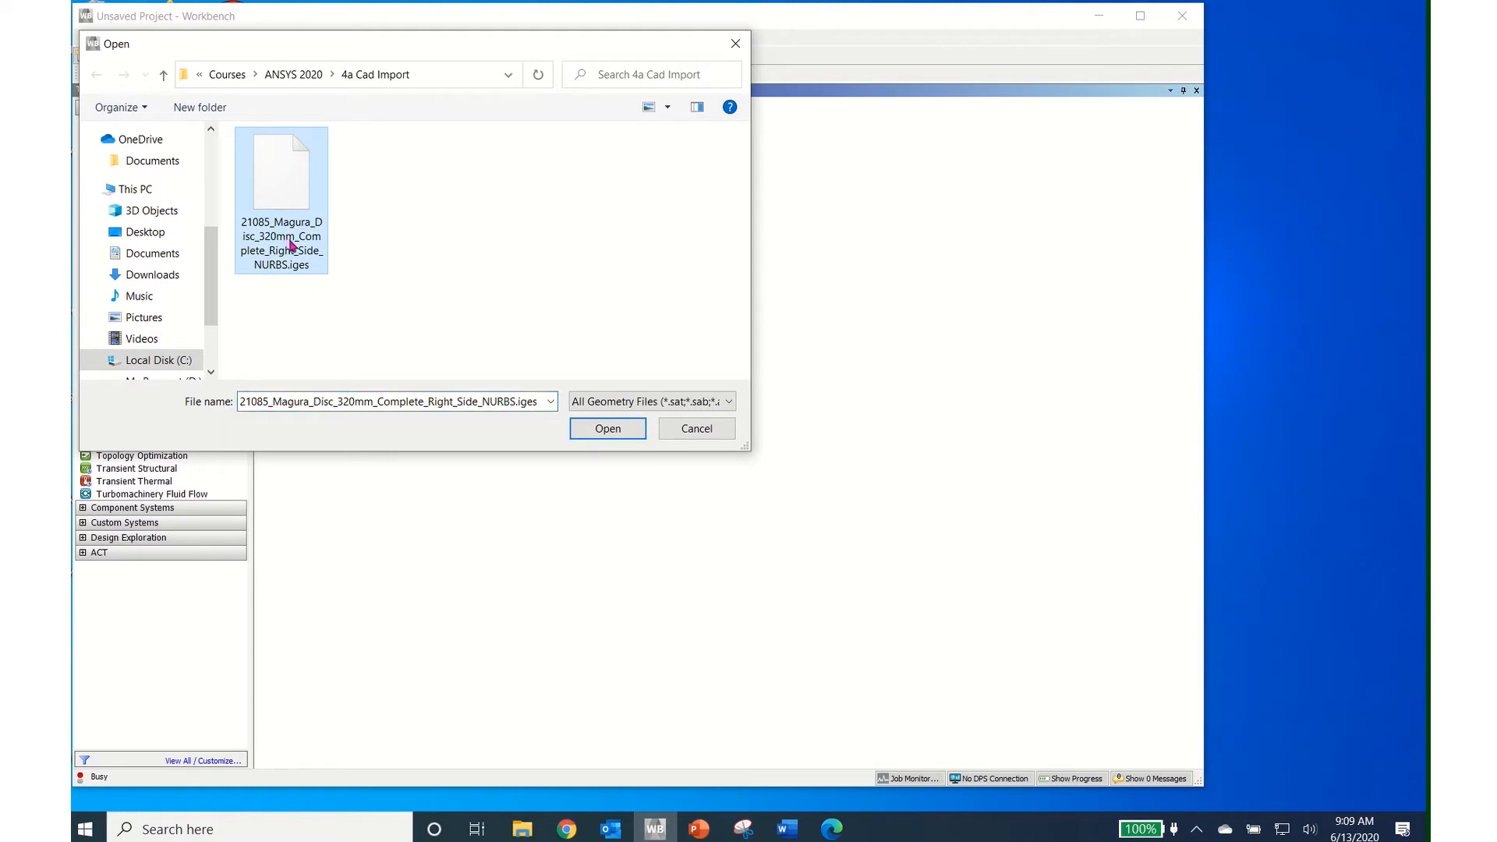
{"action": "left_click", "coordinate": [734, 402]}
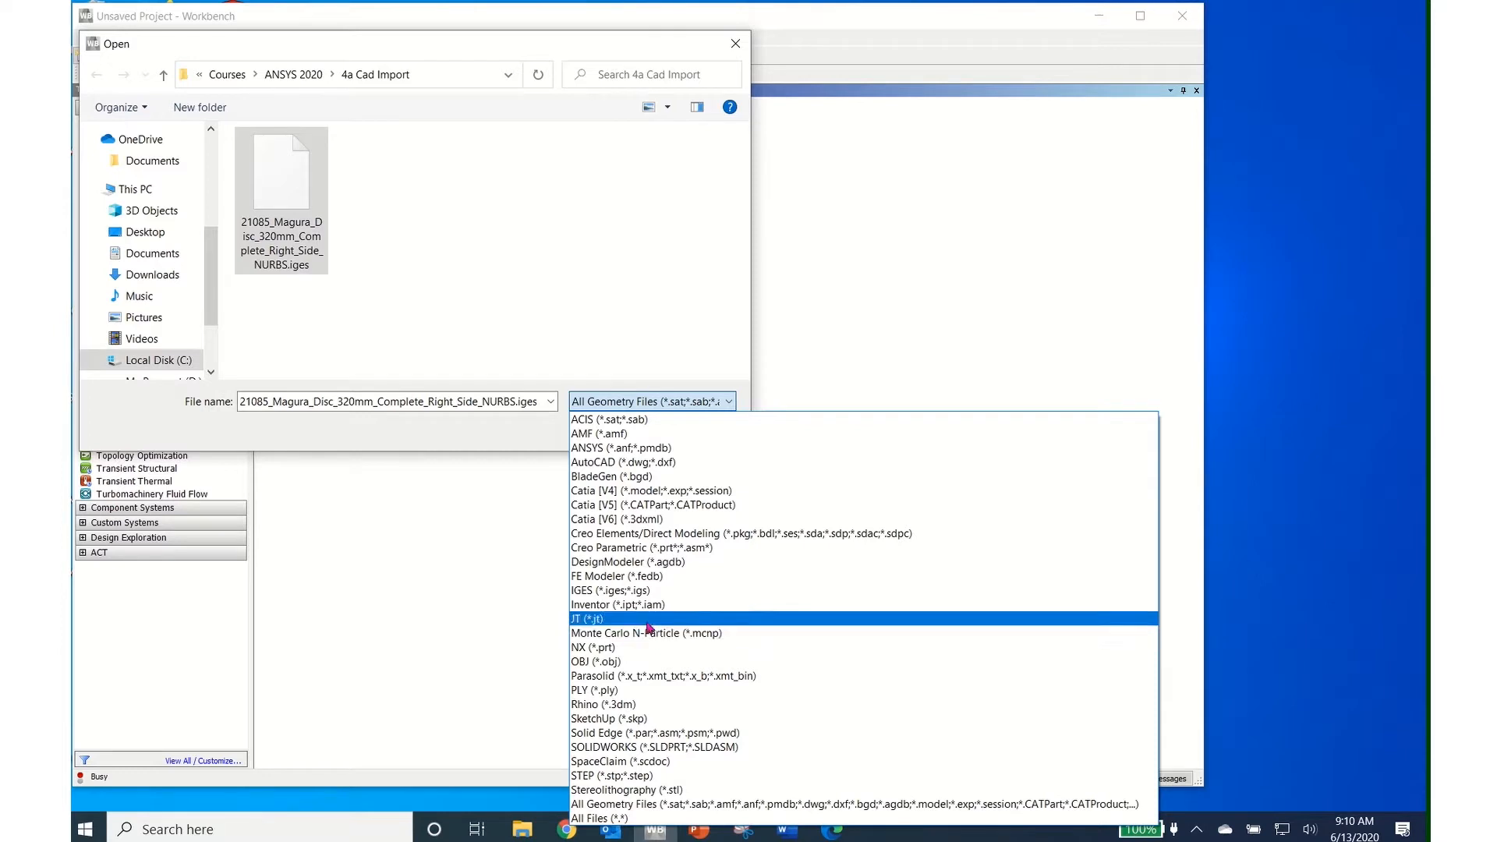
{"action": "left_click", "coordinate": [638, 591]}
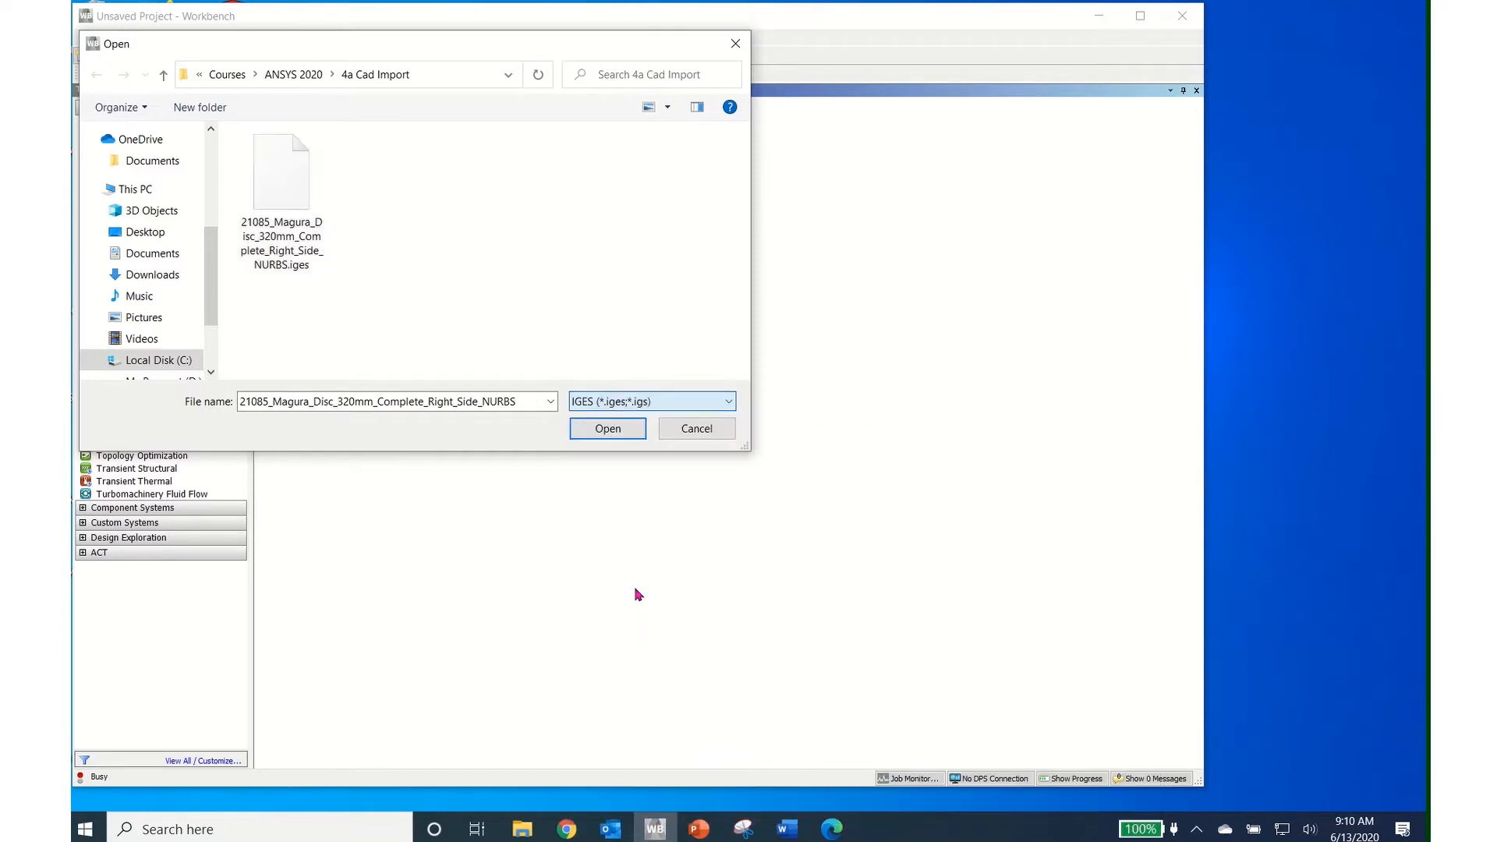
{"action": "left_click", "coordinate": [601, 431]}
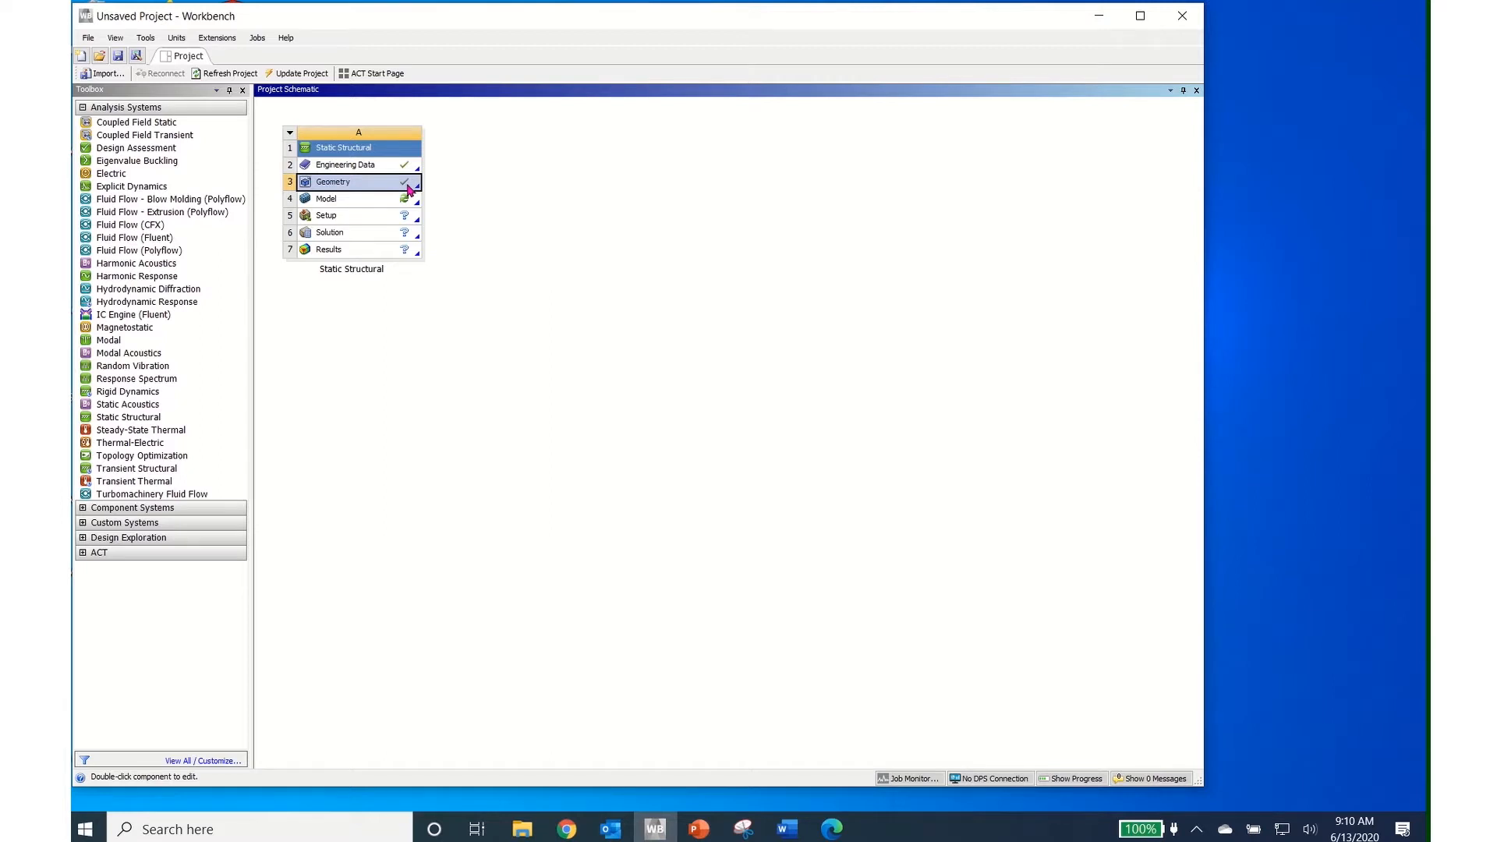
Open the disc geometry in SpaceClaim, orient it face-on, and hide Component6
{"action": "double_click", "coordinate": [368, 190]}
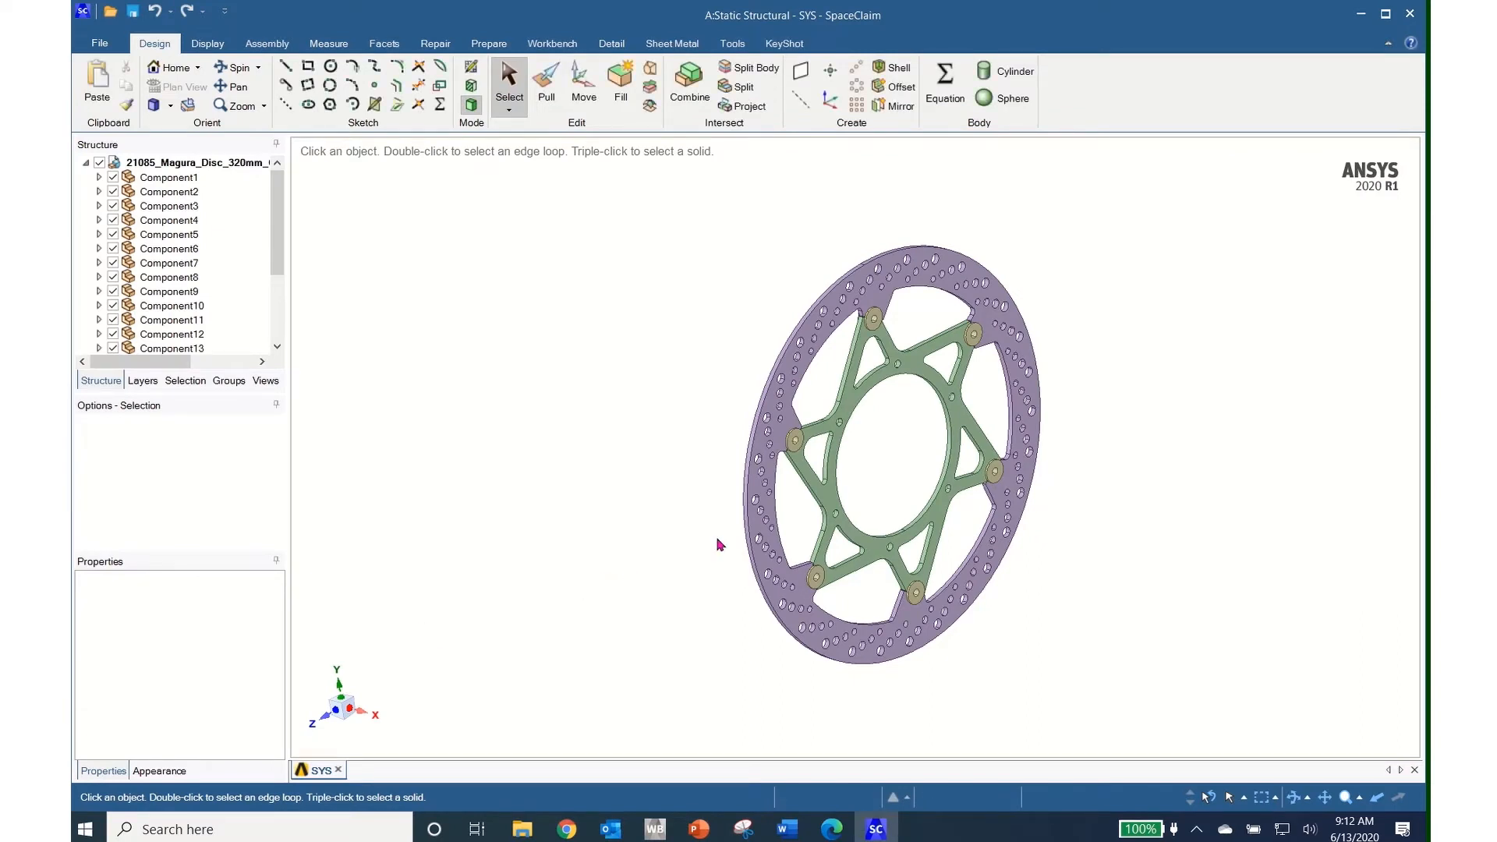
{"action": "mouse_move", "coordinate": [853, 489]}
{"action": "middle_mouse_down"}
{"action": "mouse_move", "coordinate": [752, 468]}
{"action": "mouse_move", "coordinate": [857, 530]}
{"action": "mouse_move", "coordinate": [722, 460]}
{"action": "mouse_move", "coordinate": [780, 468]}
{"action": "mouse_move", "coordinate": [789, 507]}
{"action": "mouse_move", "coordinate": [835, 472]}
{"action": "middle_mouse_up"}
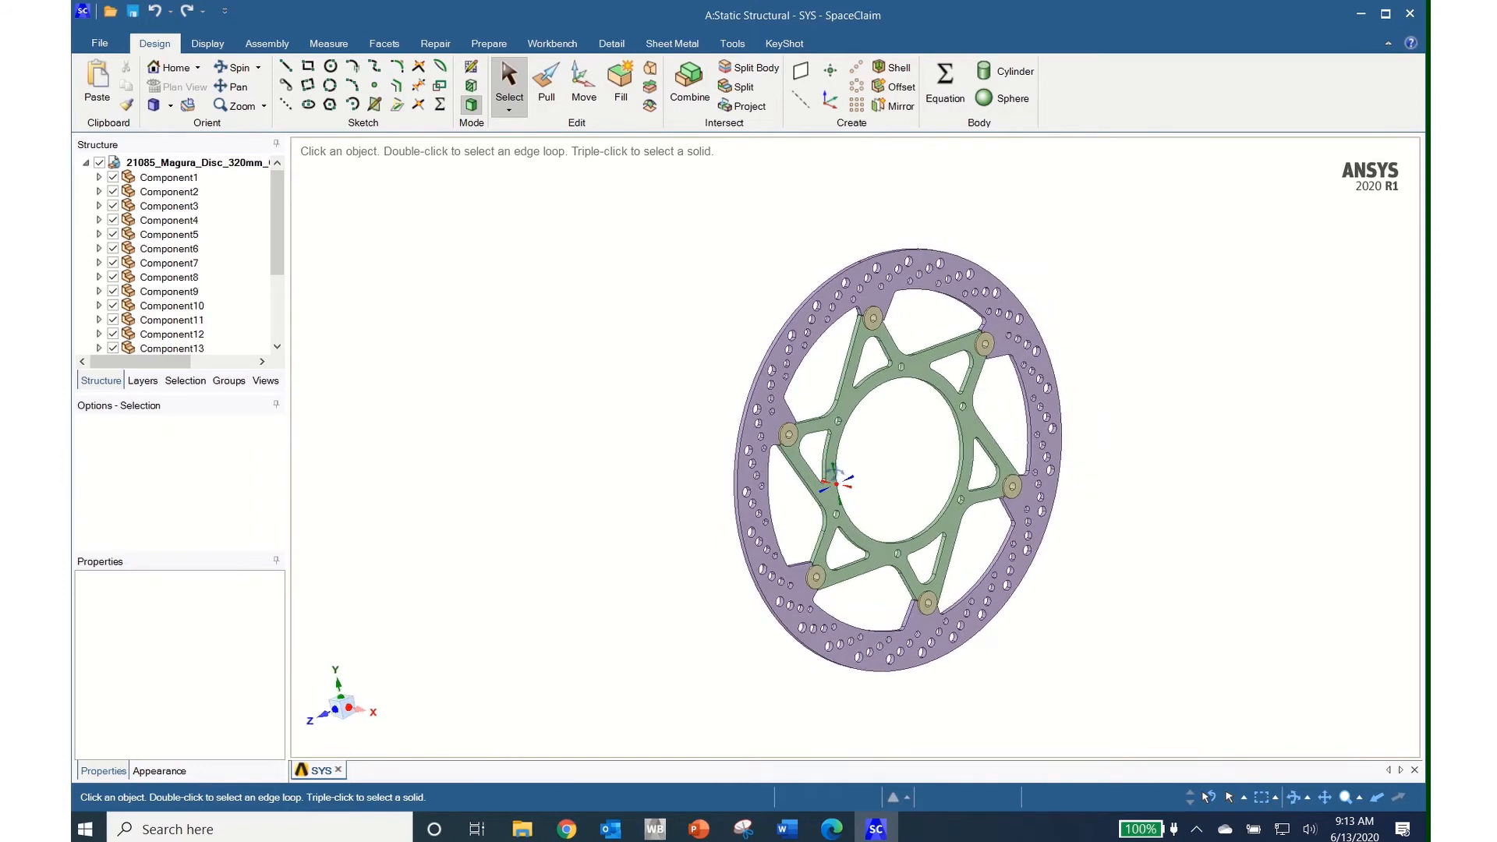
{"action": "left_click", "coordinate": [941, 378]}
{"action": "key", "text": "v"}
{"action": "mouse_move", "coordinate": [848, 385]}
{"action": "middle_mouse_down"}
{"action": "mouse_move", "coordinate": [919, 310]}
{"action": "mouse_move", "coordinate": [856, 369]}
{"action": "middle_mouse_up"}
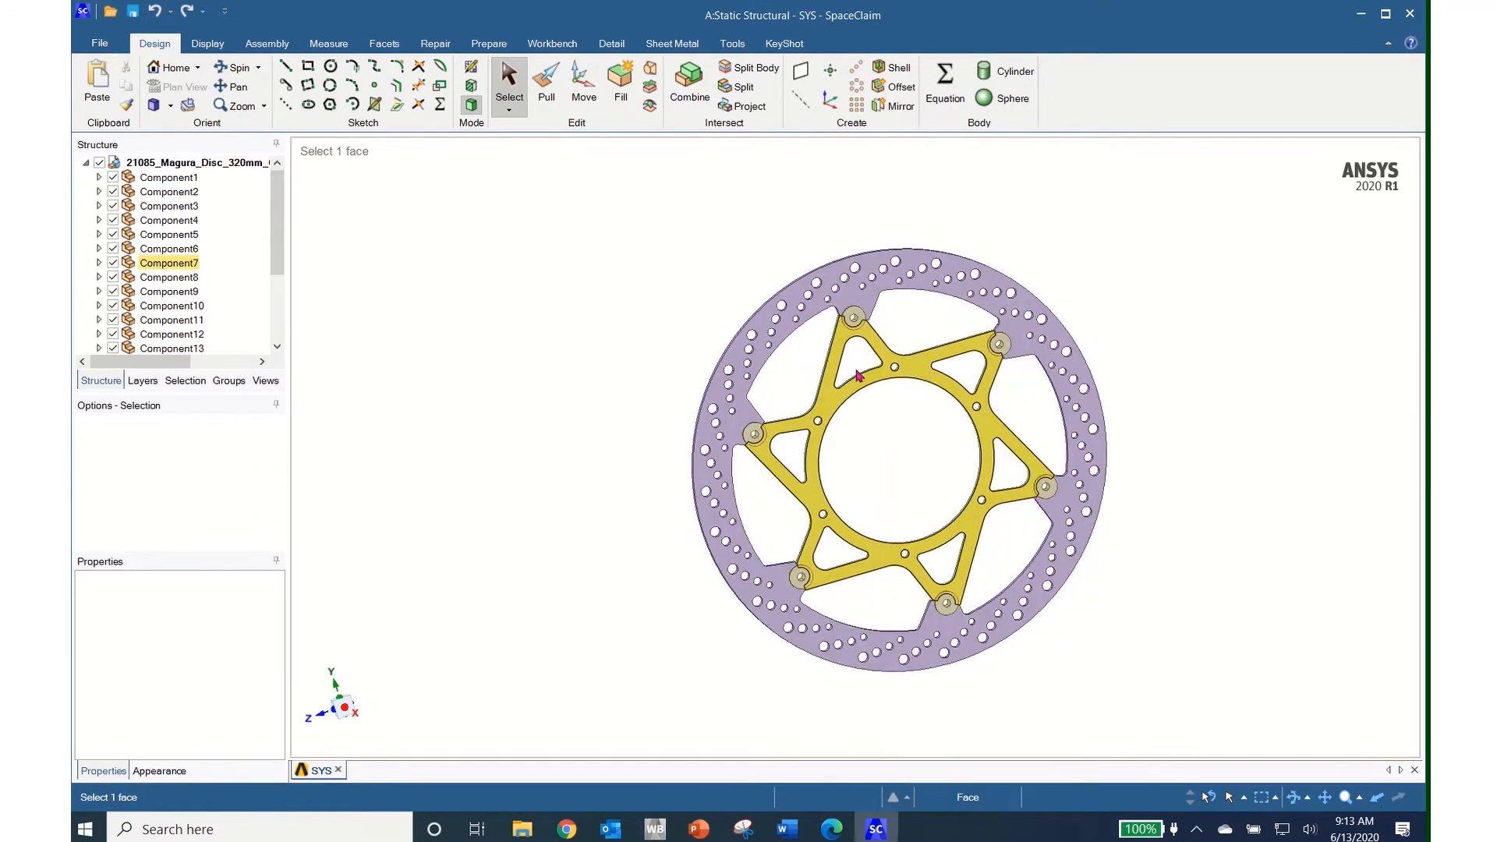
{"action": "key", "text": "Escape"}
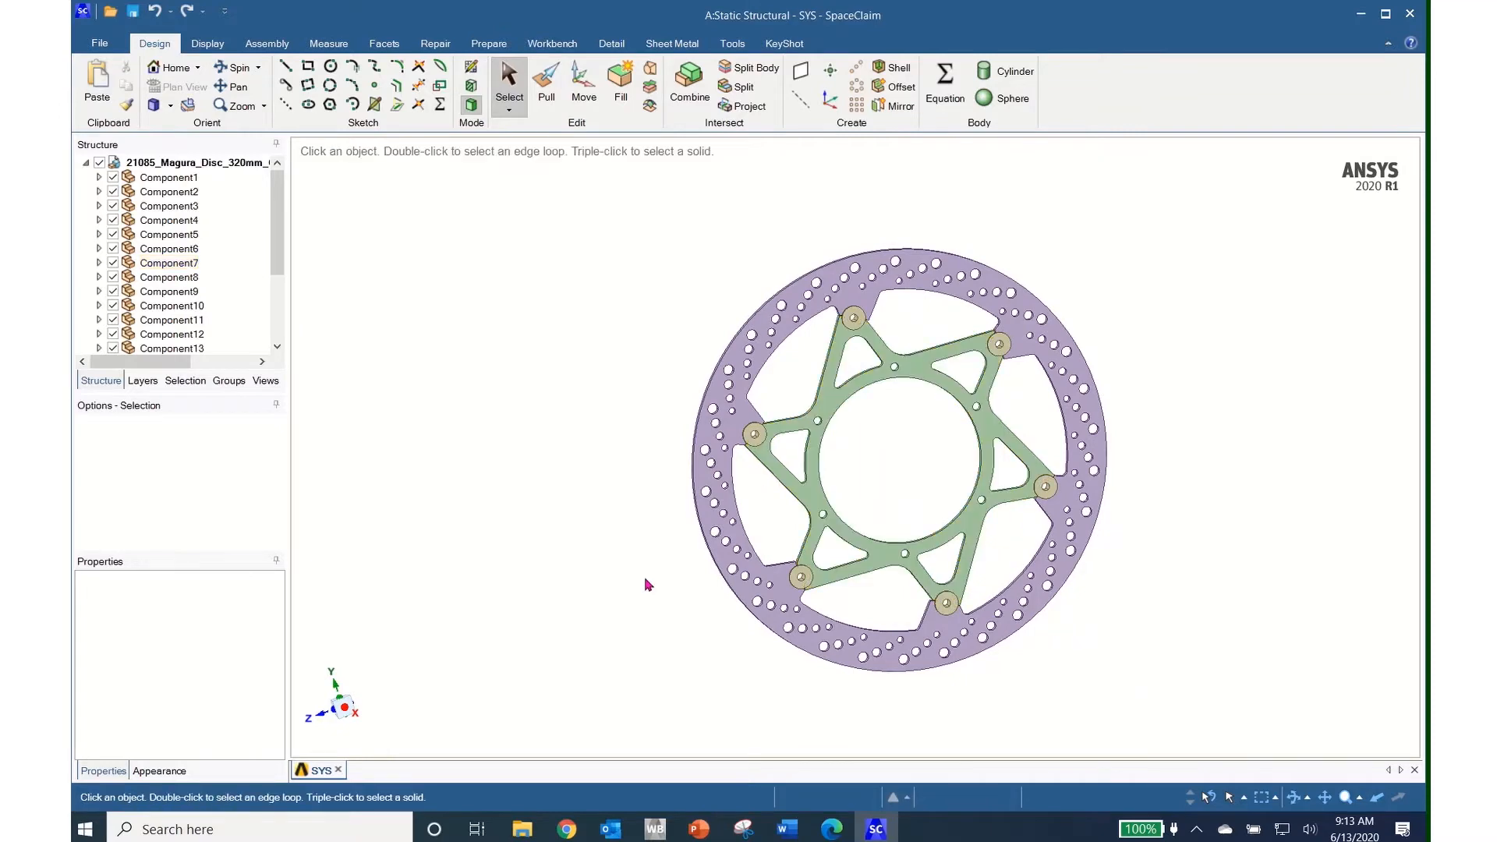
{"action": "left_click", "coordinate": [357, 719]}
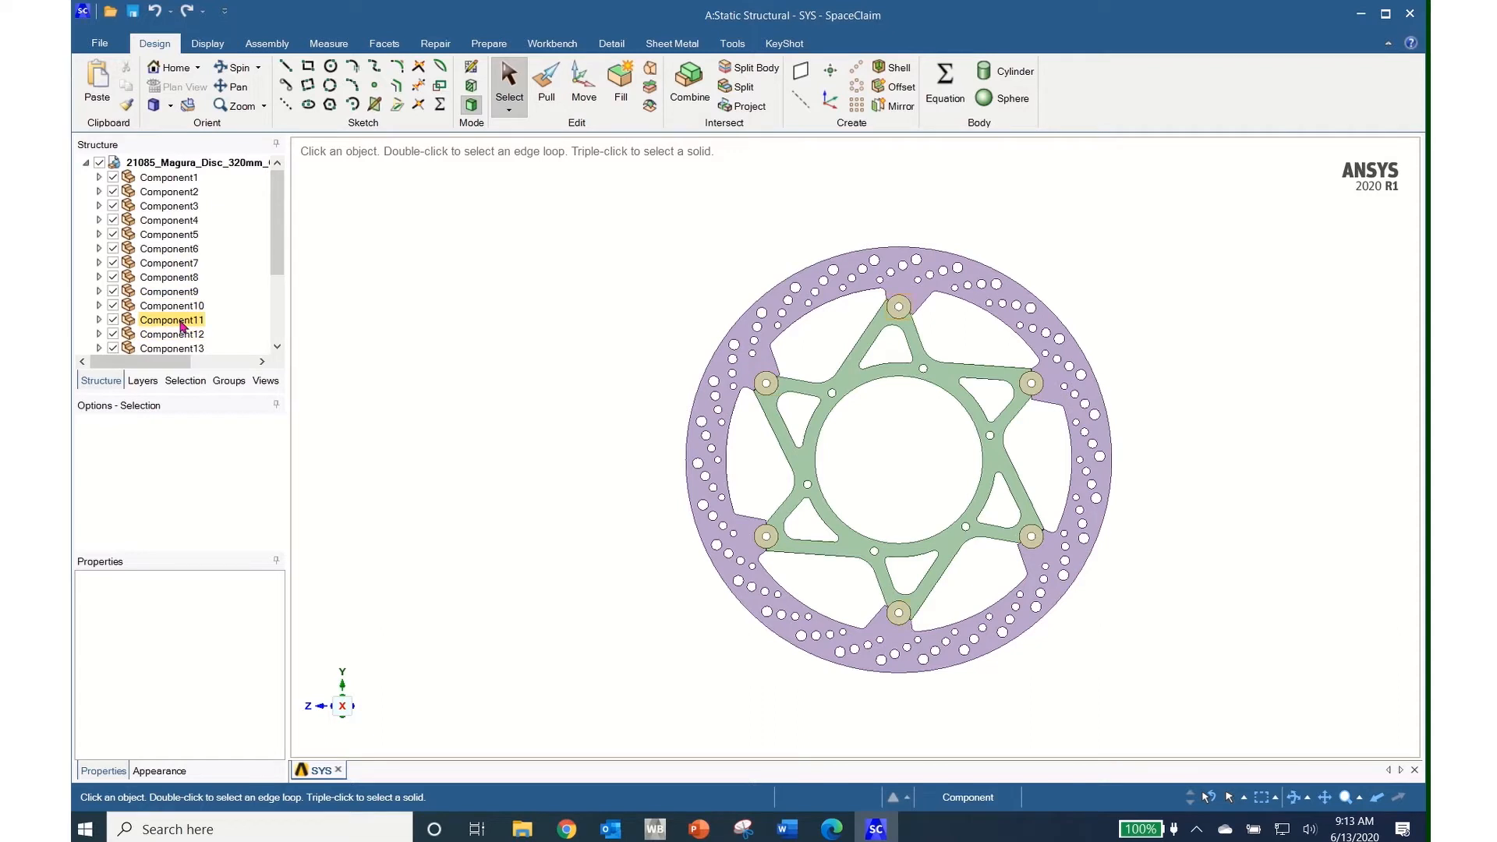
{"action": "left_click", "coordinate": [113, 249]}
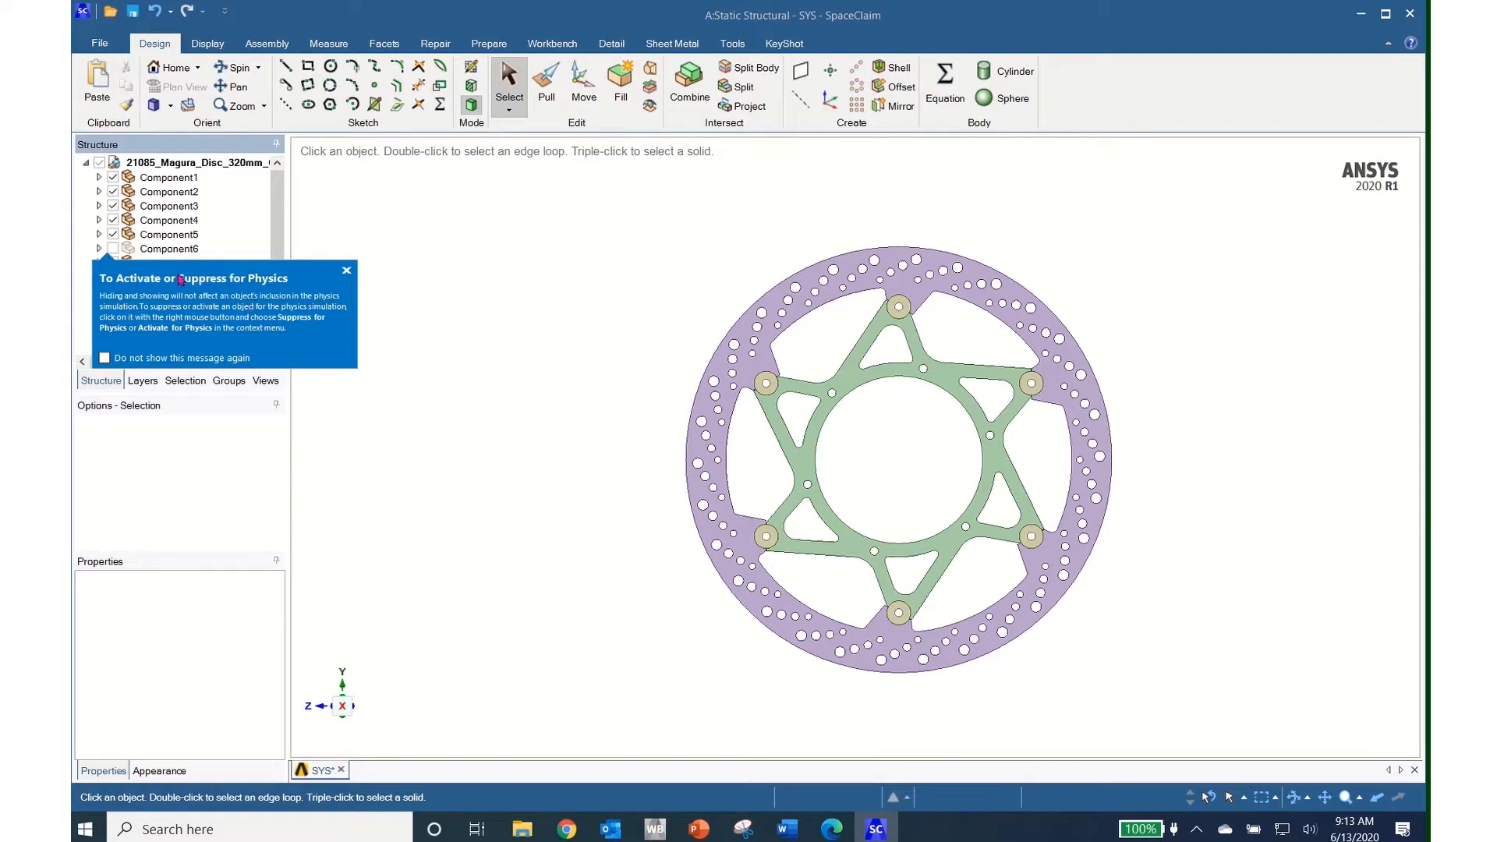
Hide Components 7, 8 and 9 in turn to inspect them, then show them and Component6 again
{"action": "left_click", "coordinate": [345, 271]}
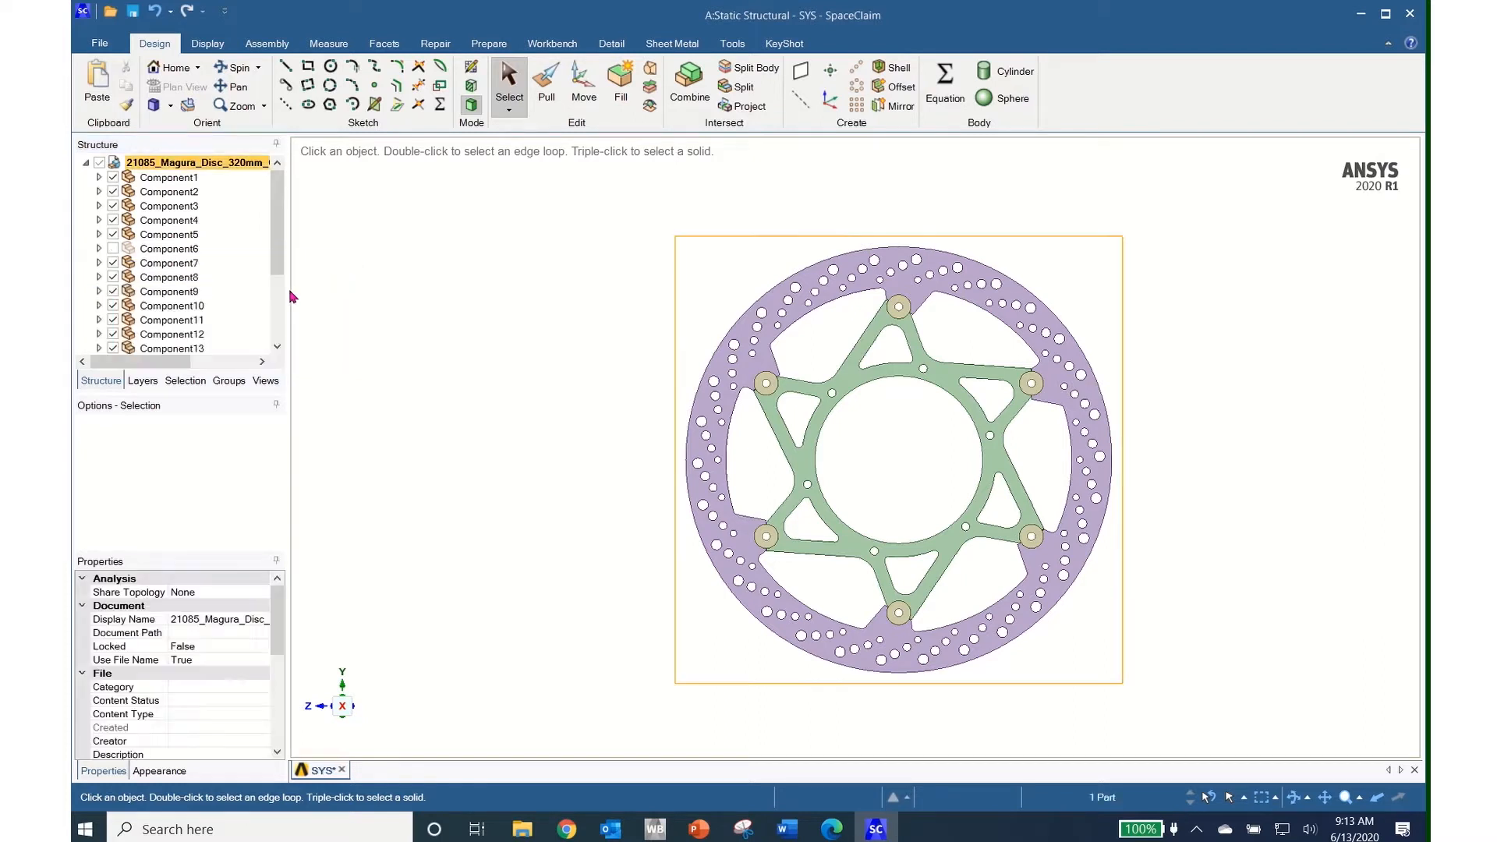
{"action": "left_click", "coordinate": [114, 263]}
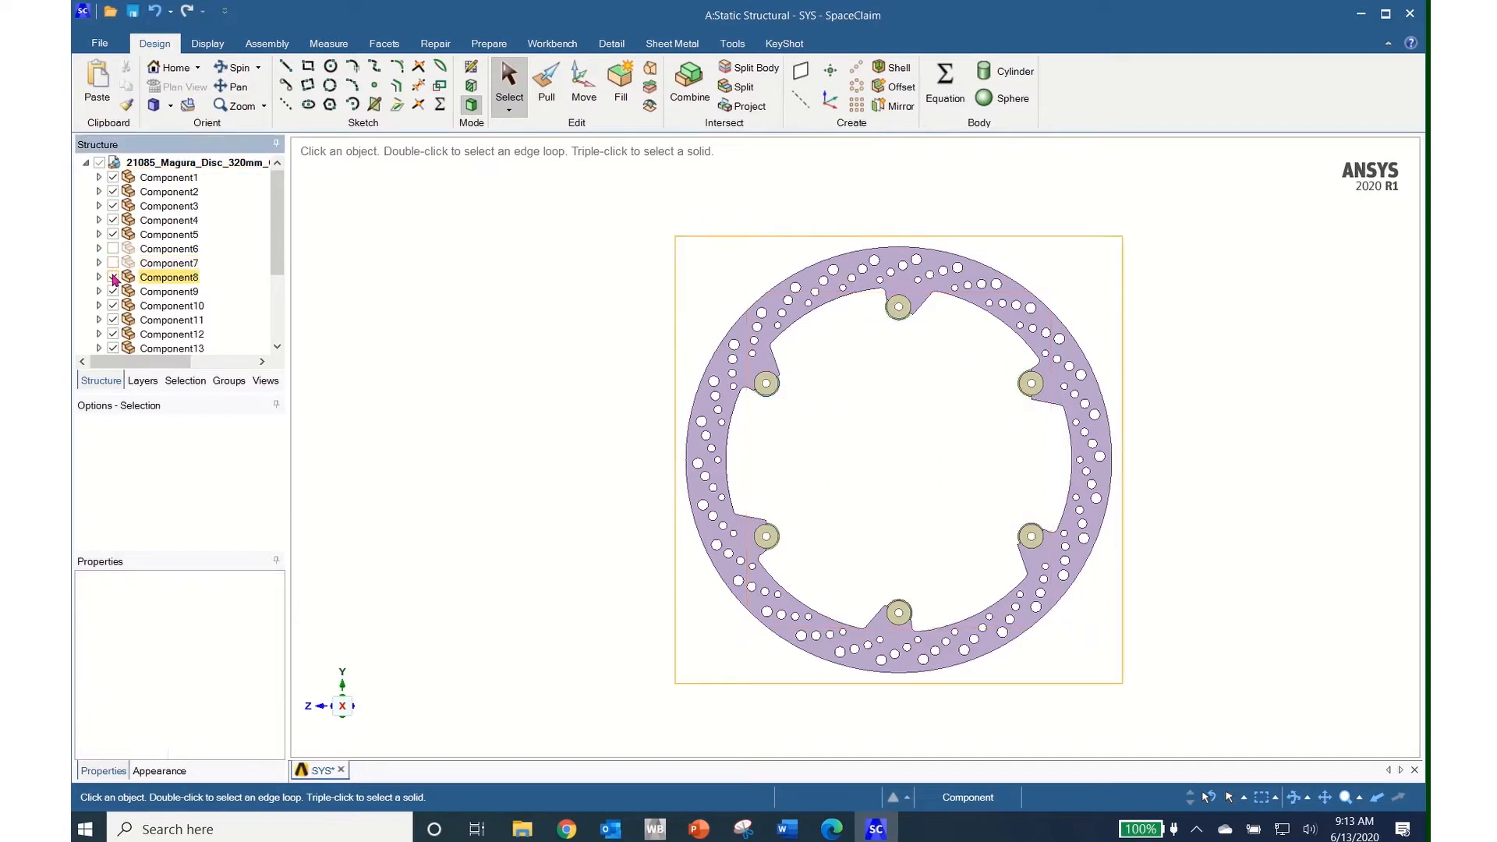
{"action": "left_click", "coordinate": [113, 278]}
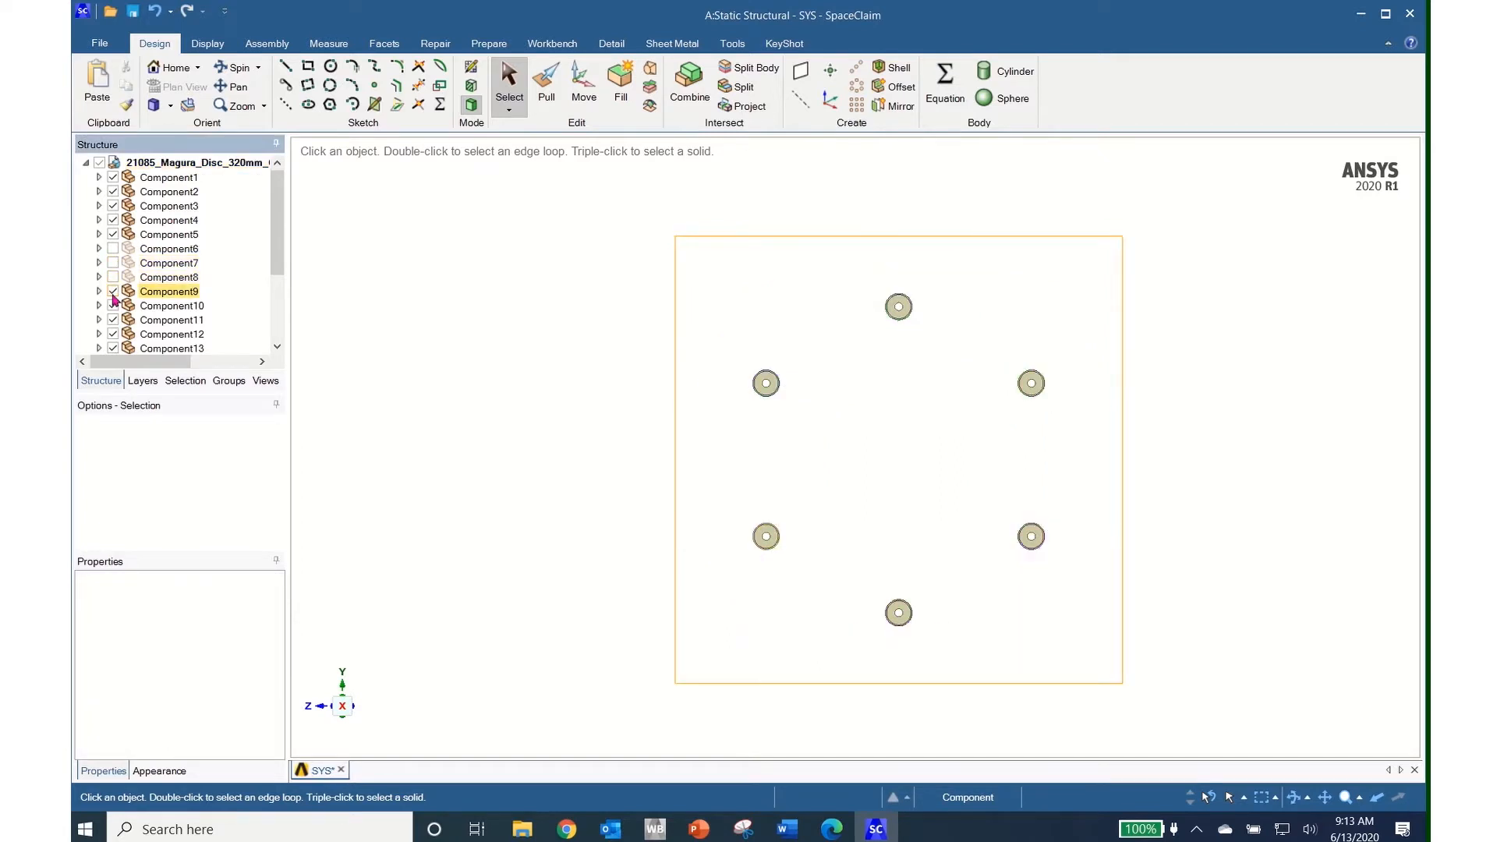
{"action": "left_click", "coordinate": [113, 291]}
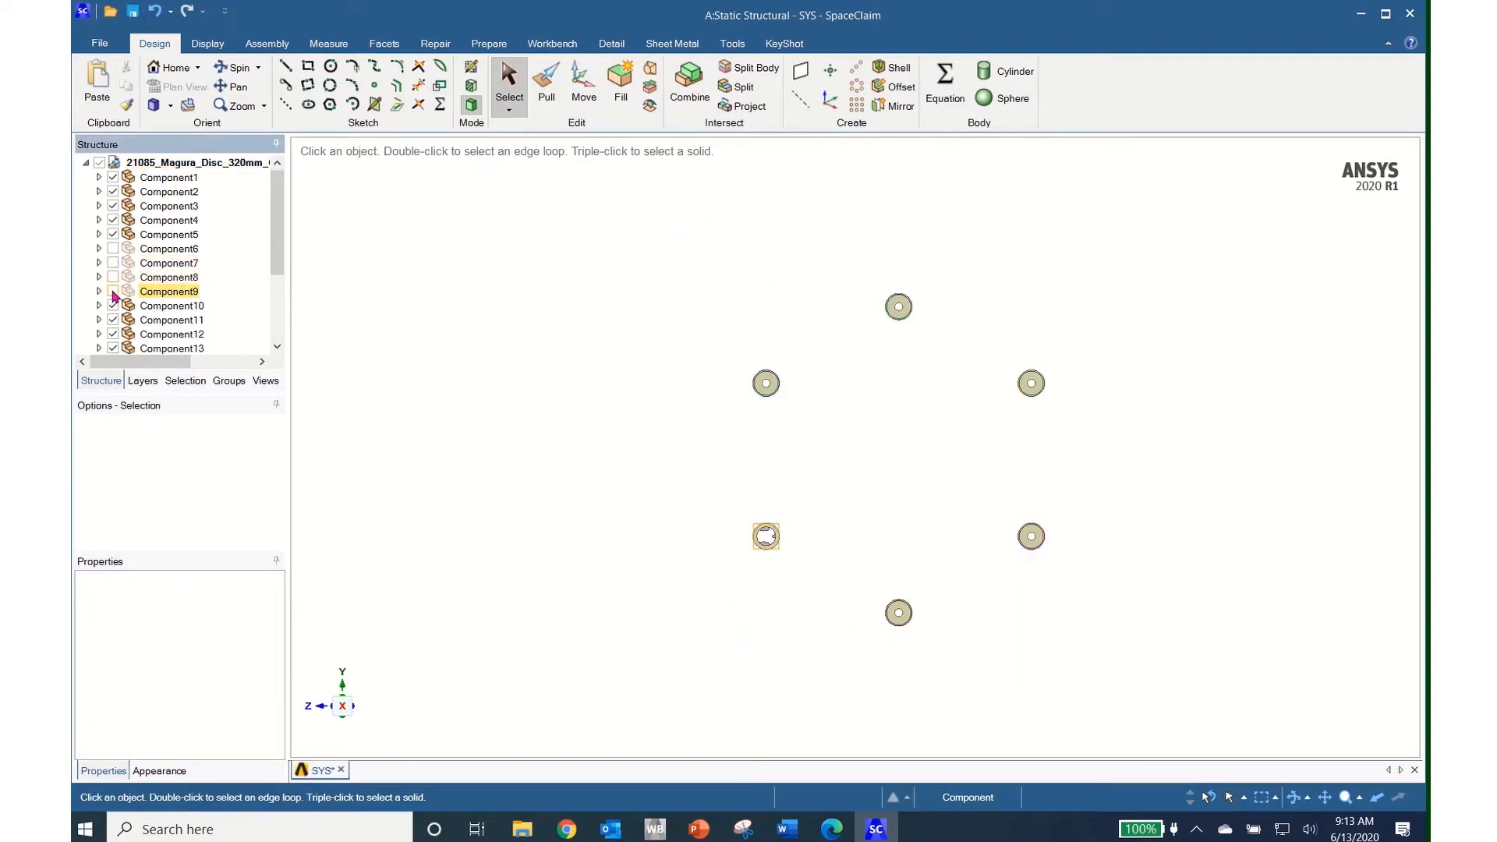
{"action": "left_click", "coordinate": [113, 292]}
{"action": "left_click", "coordinate": [113, 278]}
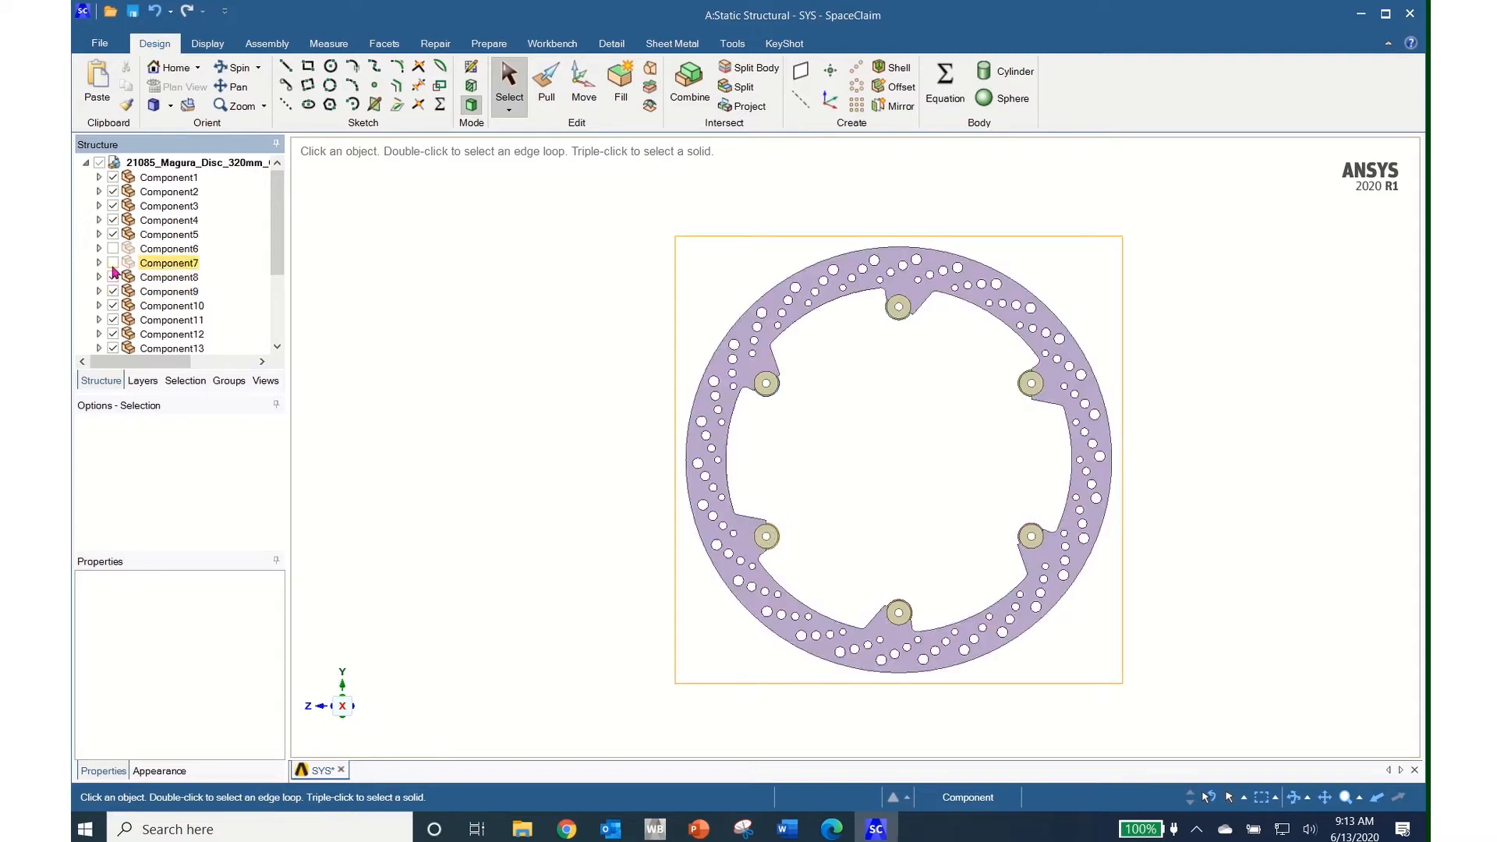
{"action": "left_click", "coordinate": [113, 263]}
{"action": "left_click", "coordinate": [113, 249]}
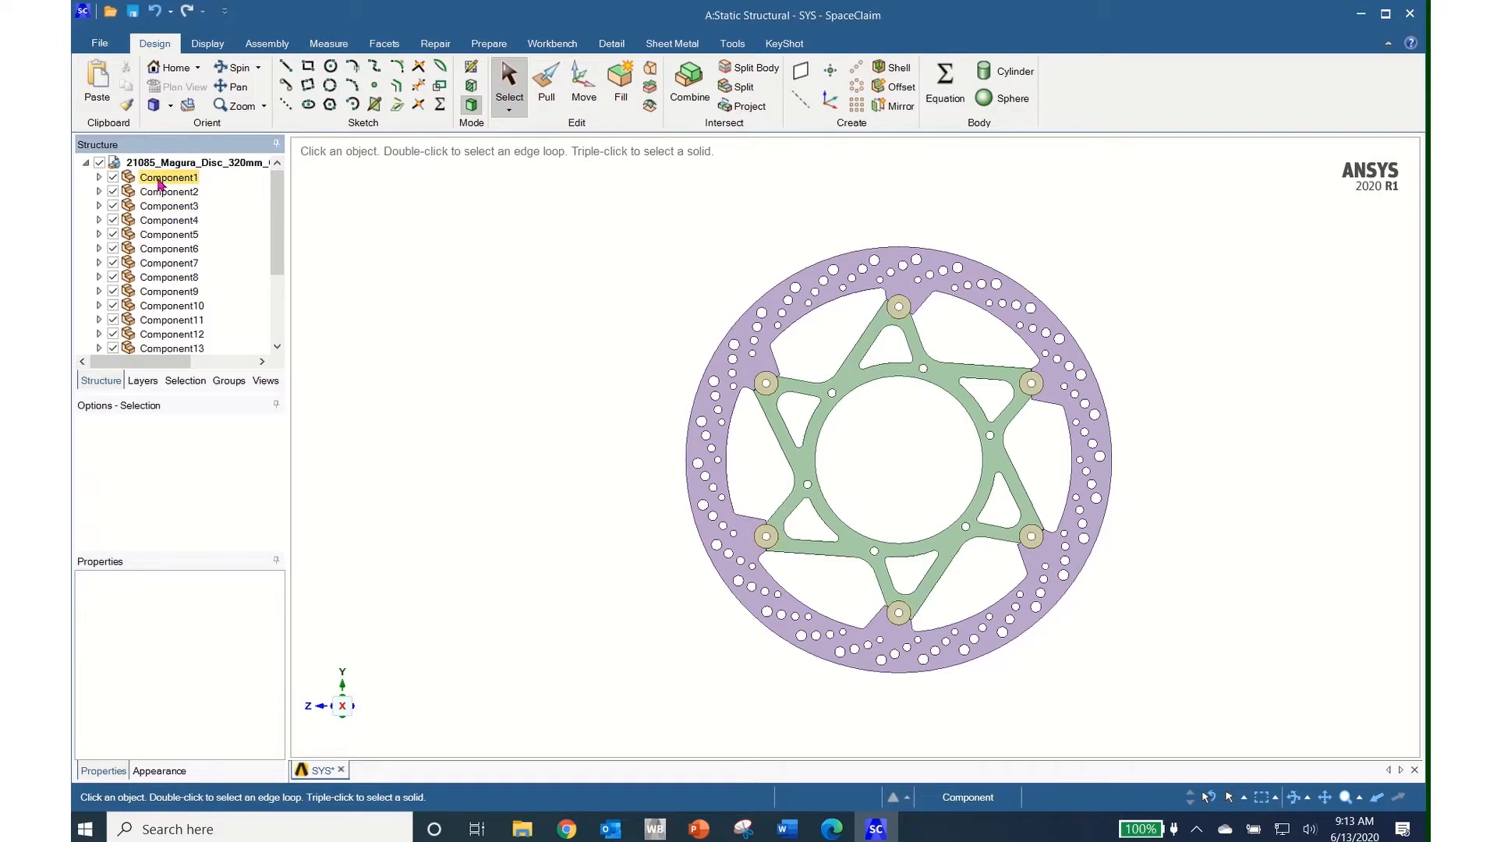
{"action": "left_click", "coordinate": [160, 181]}
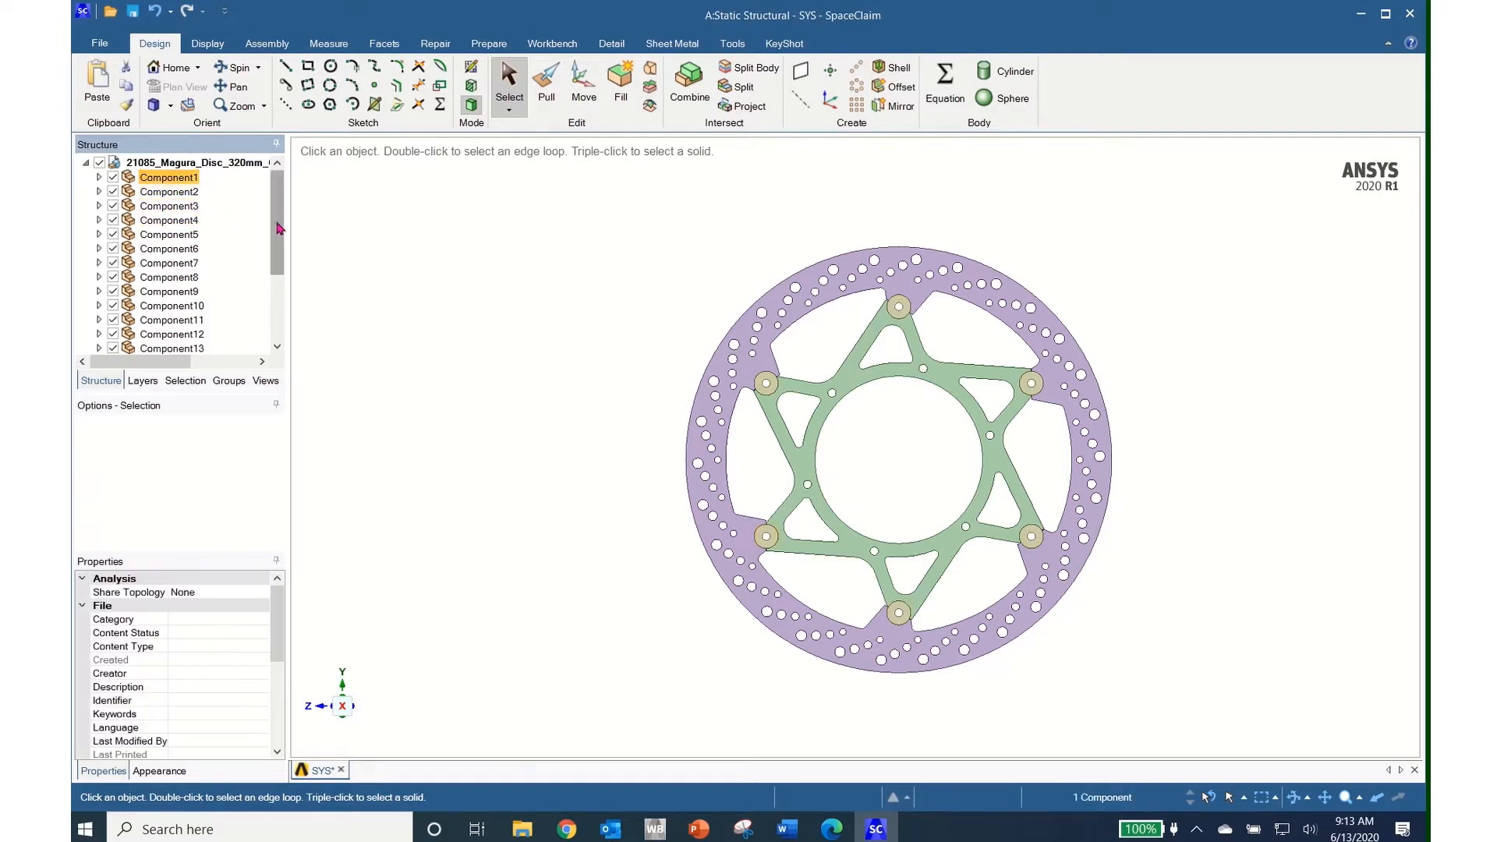
Select Component1 through Component20 and run Check Geometry on them
{"action": "left_click_drag", "start_coordinate": [278, 230], "coordinate": [274, 320]}
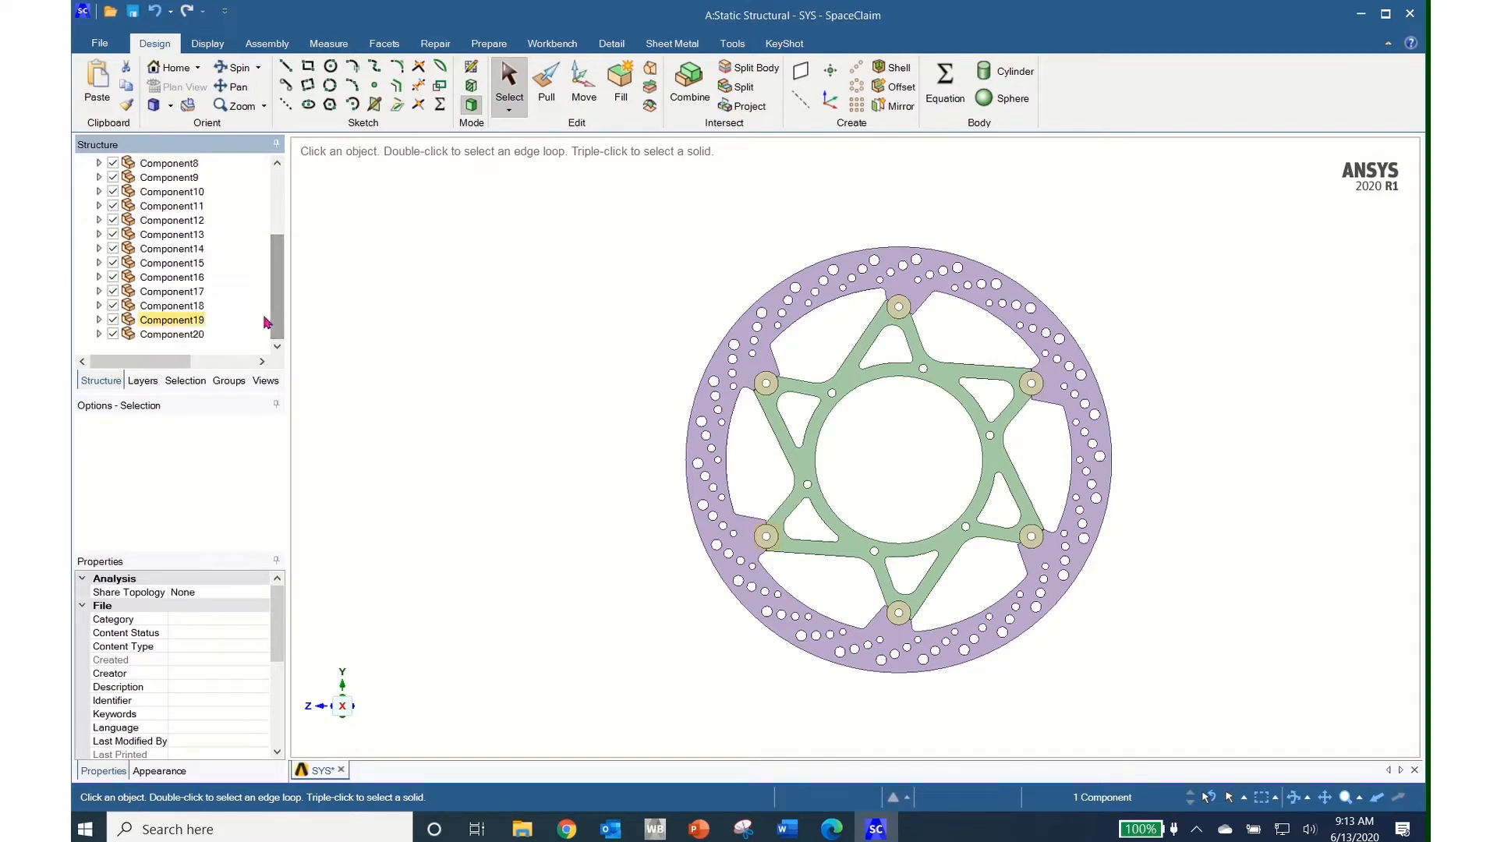
{"action": "left_click", "coordinate": [155, 336], "text": "shift"}
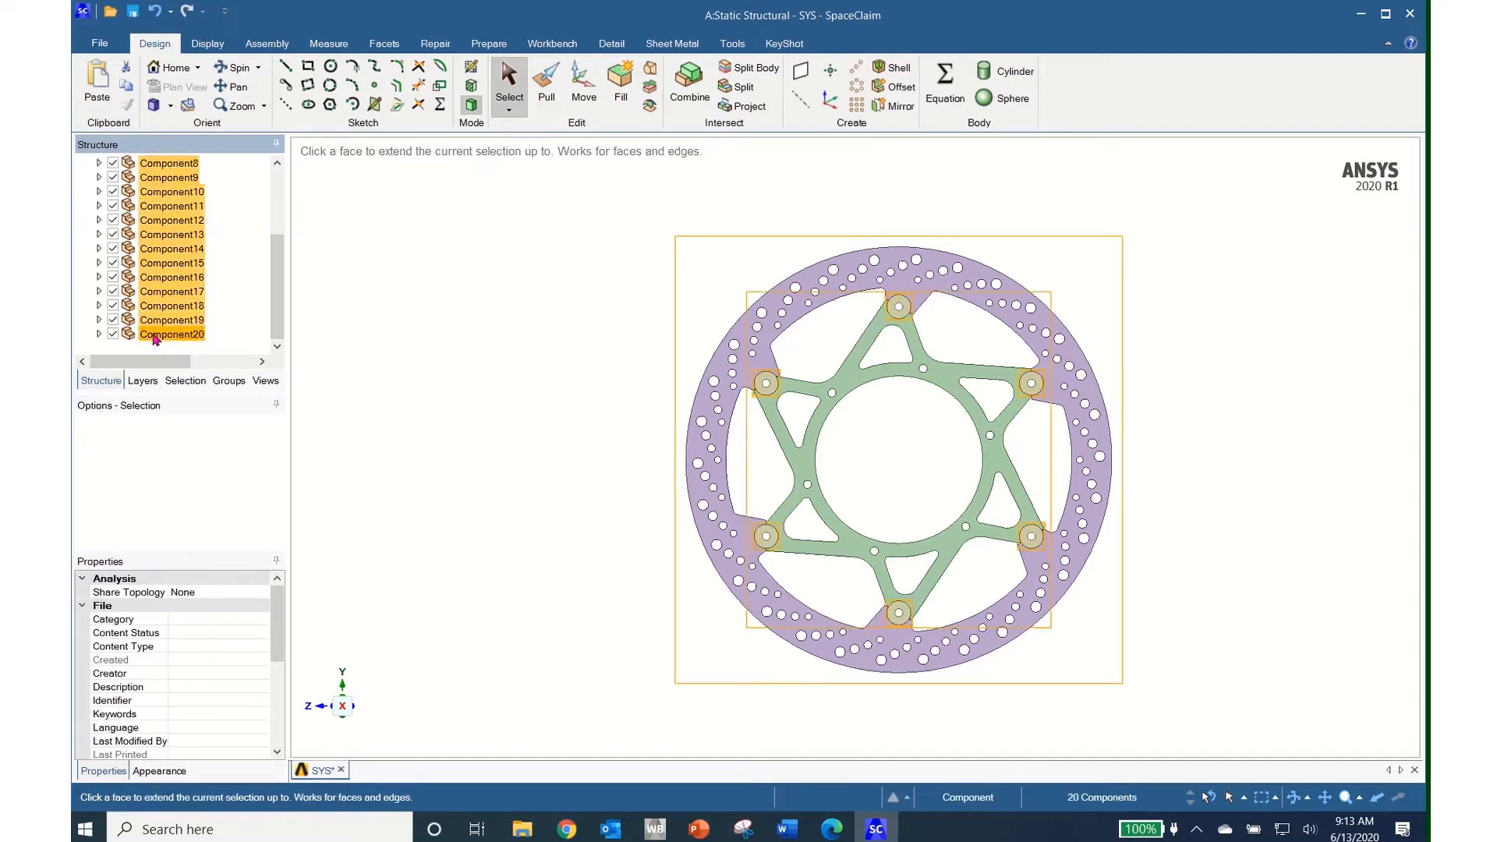
{"action": "right_click", "coordinate": [178, 289]}
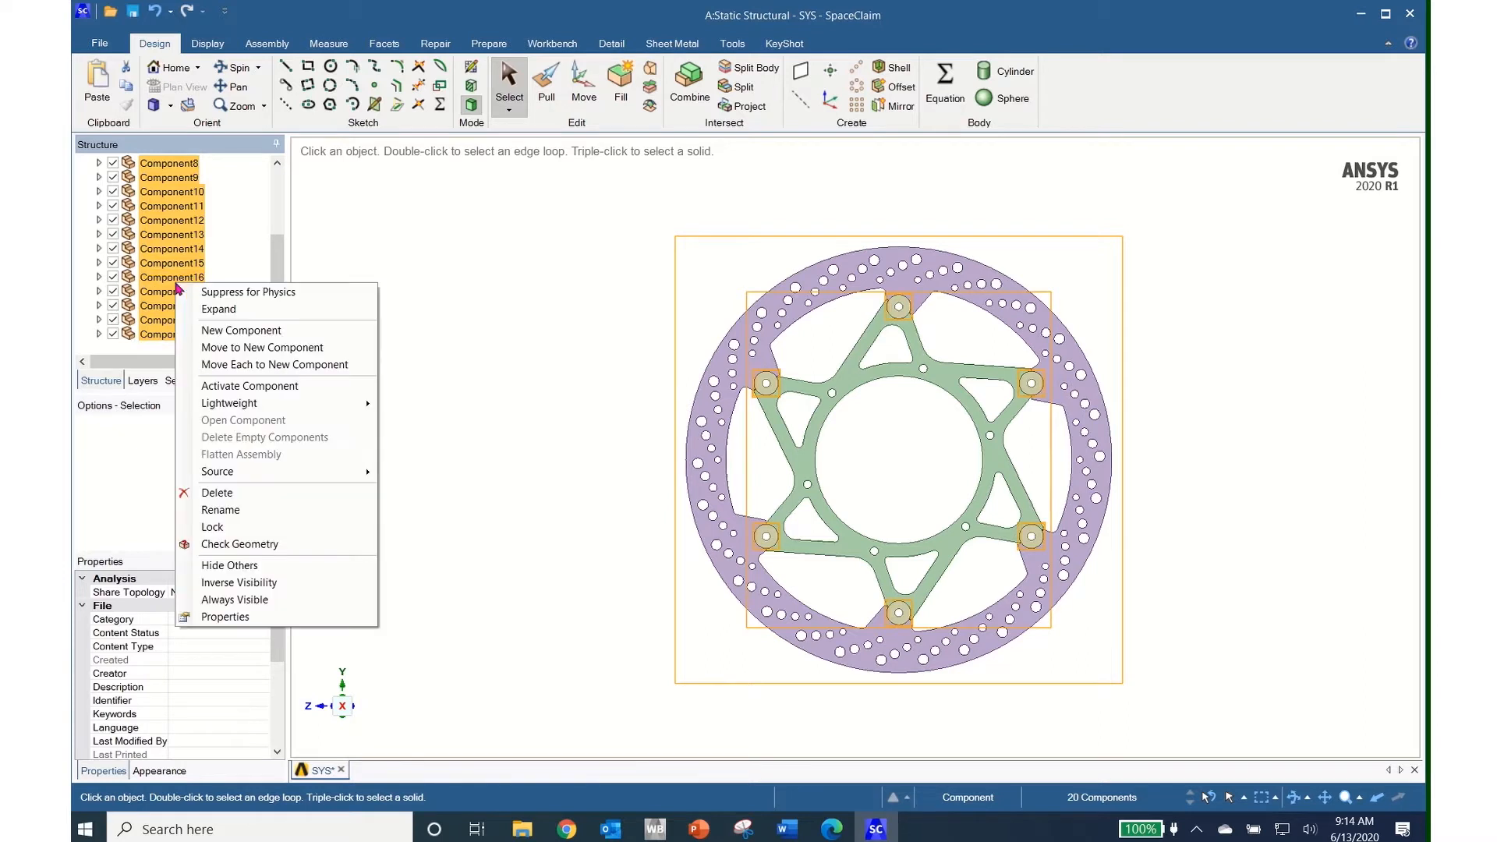
{"action": "left_click", "coordinate": [257, 544]}
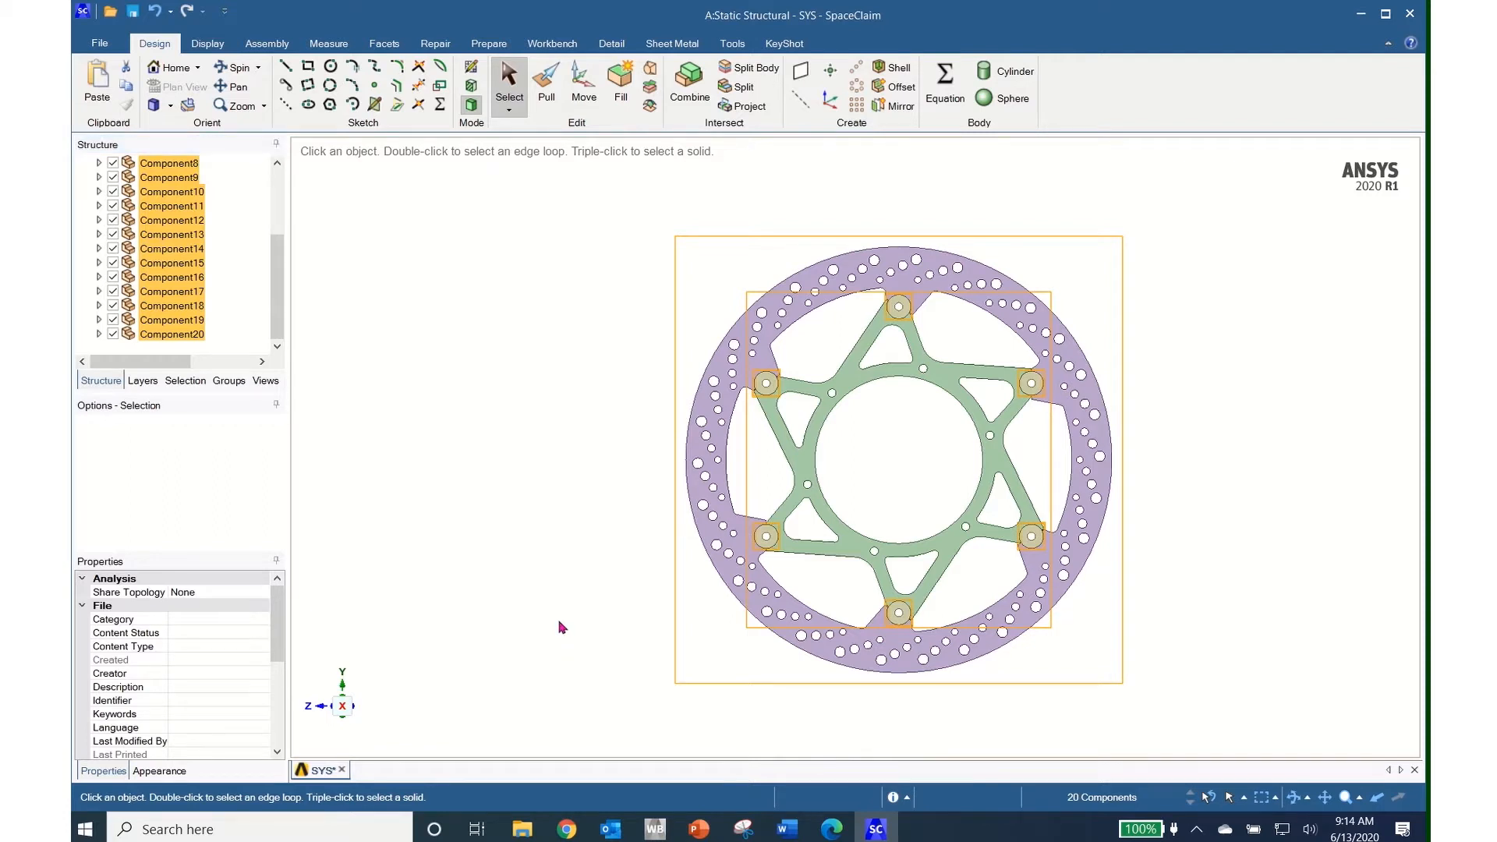
{"action": "left_click", "coordinate": [174, 306]}
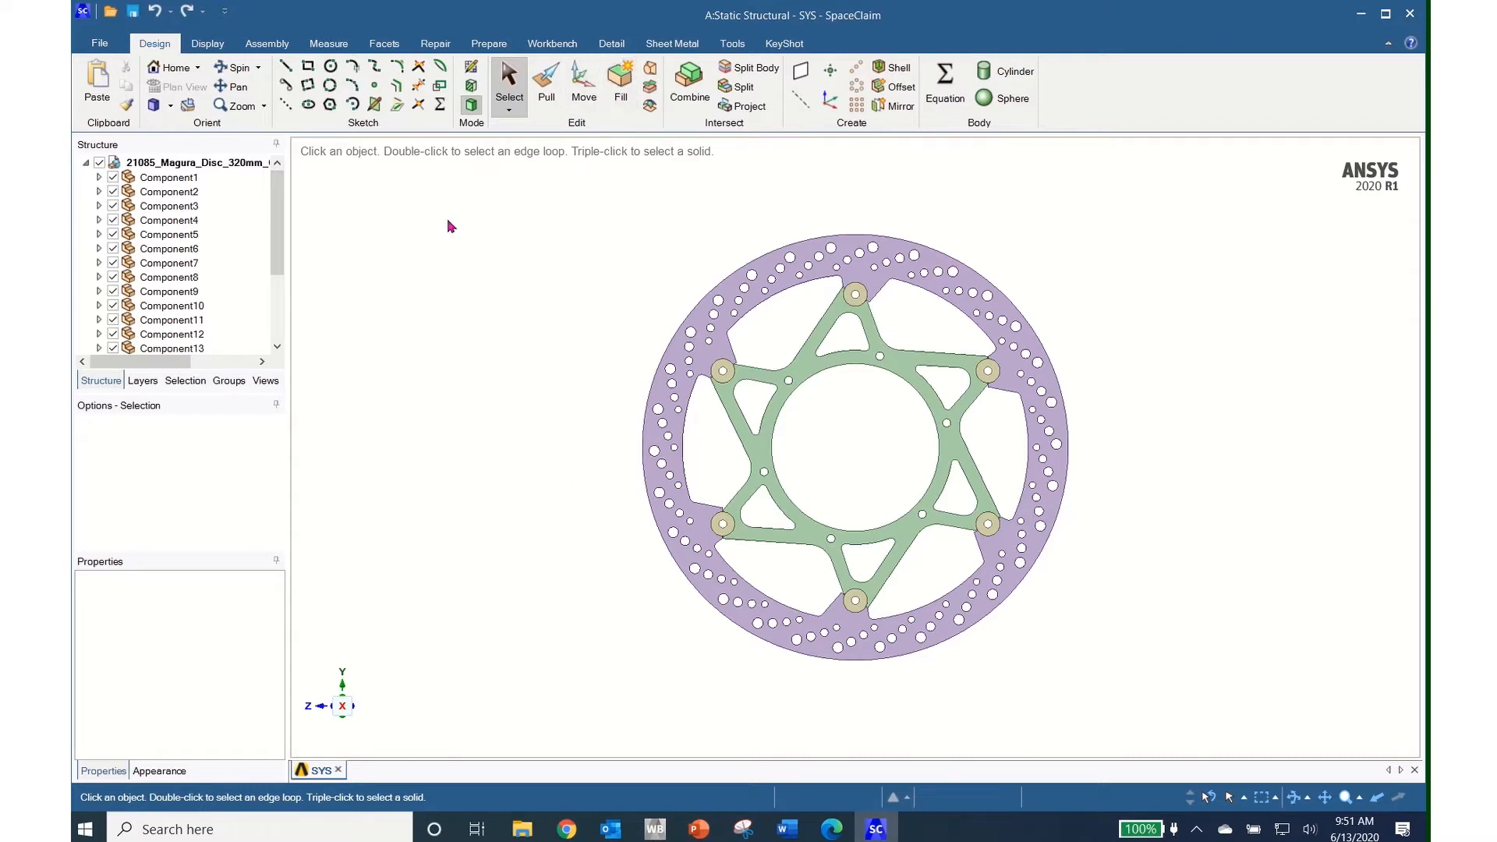
Box-select the 24 holes on the lower-left part of the rim and fill them
{"action": "left_click", "coordinate": [510, 110]}
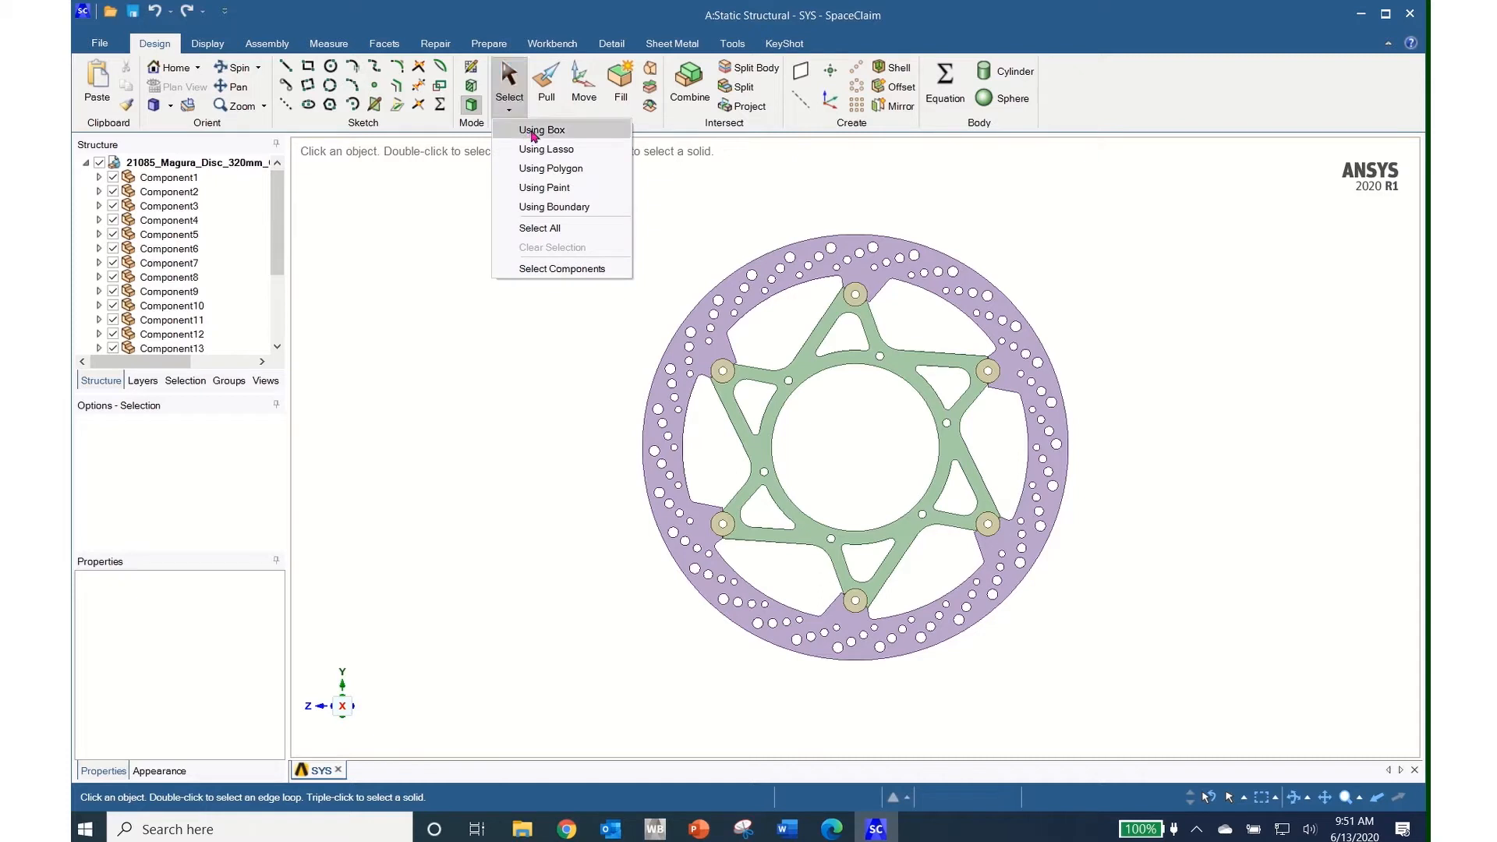
{"action": "left_click", "coordinate": [533, 132]}
{"action": "left_click_drag", "start_coordinate": [609, 575], "coordinate": [811, 683]}
{"action": "middle_click_drag", "start_coordinate": [811, 683], "coordinate": [811, 661]}
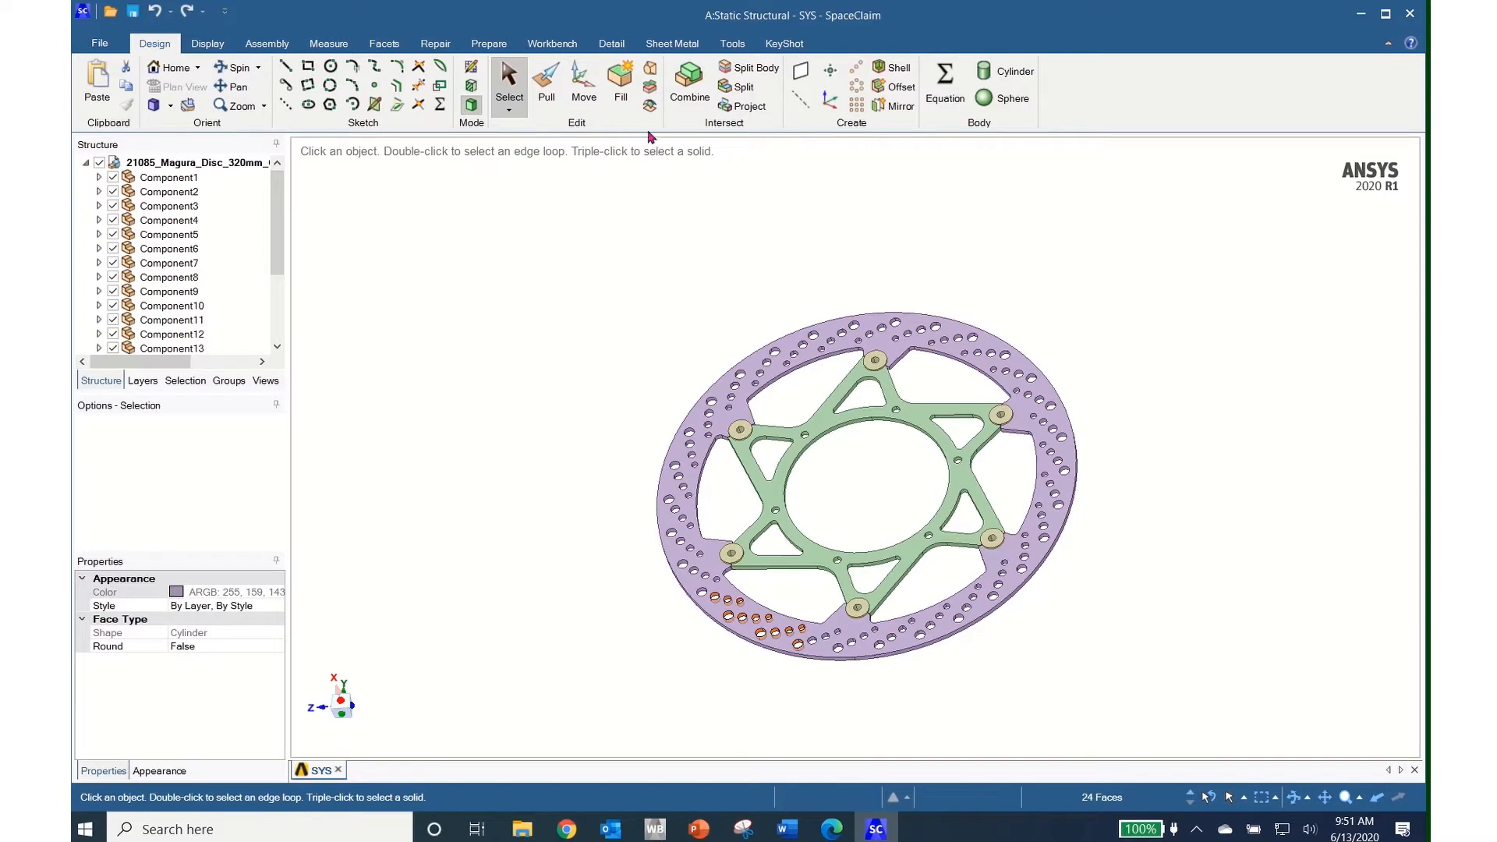
{"action": "left_click", "coordinate": [621, 82]}
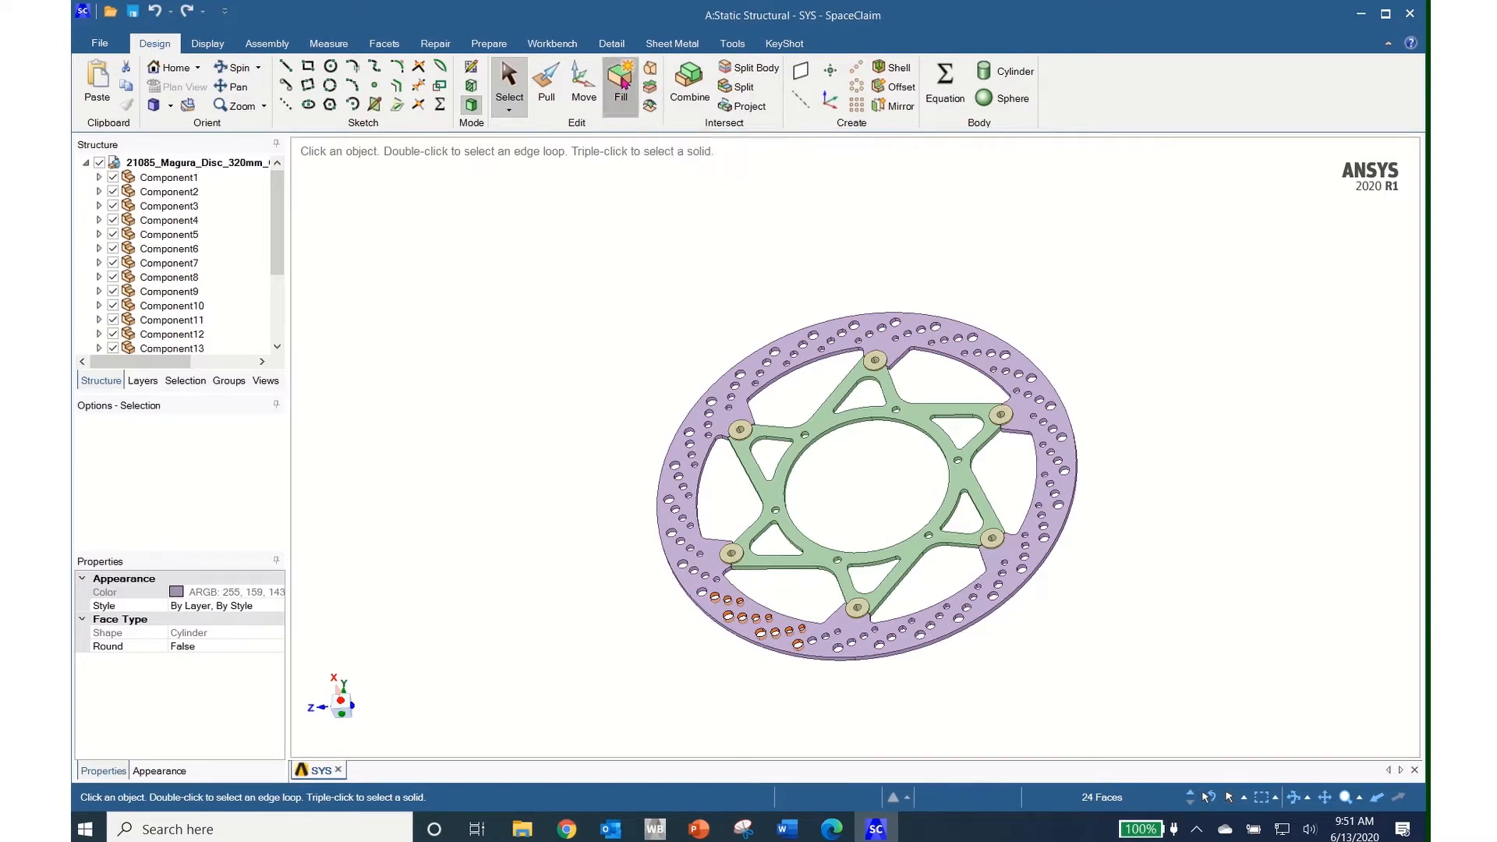
Turn the view face-on to the rim and box-select the hole faces on the left rim
{"action": "left_click", "coordinate": [721, 616]}
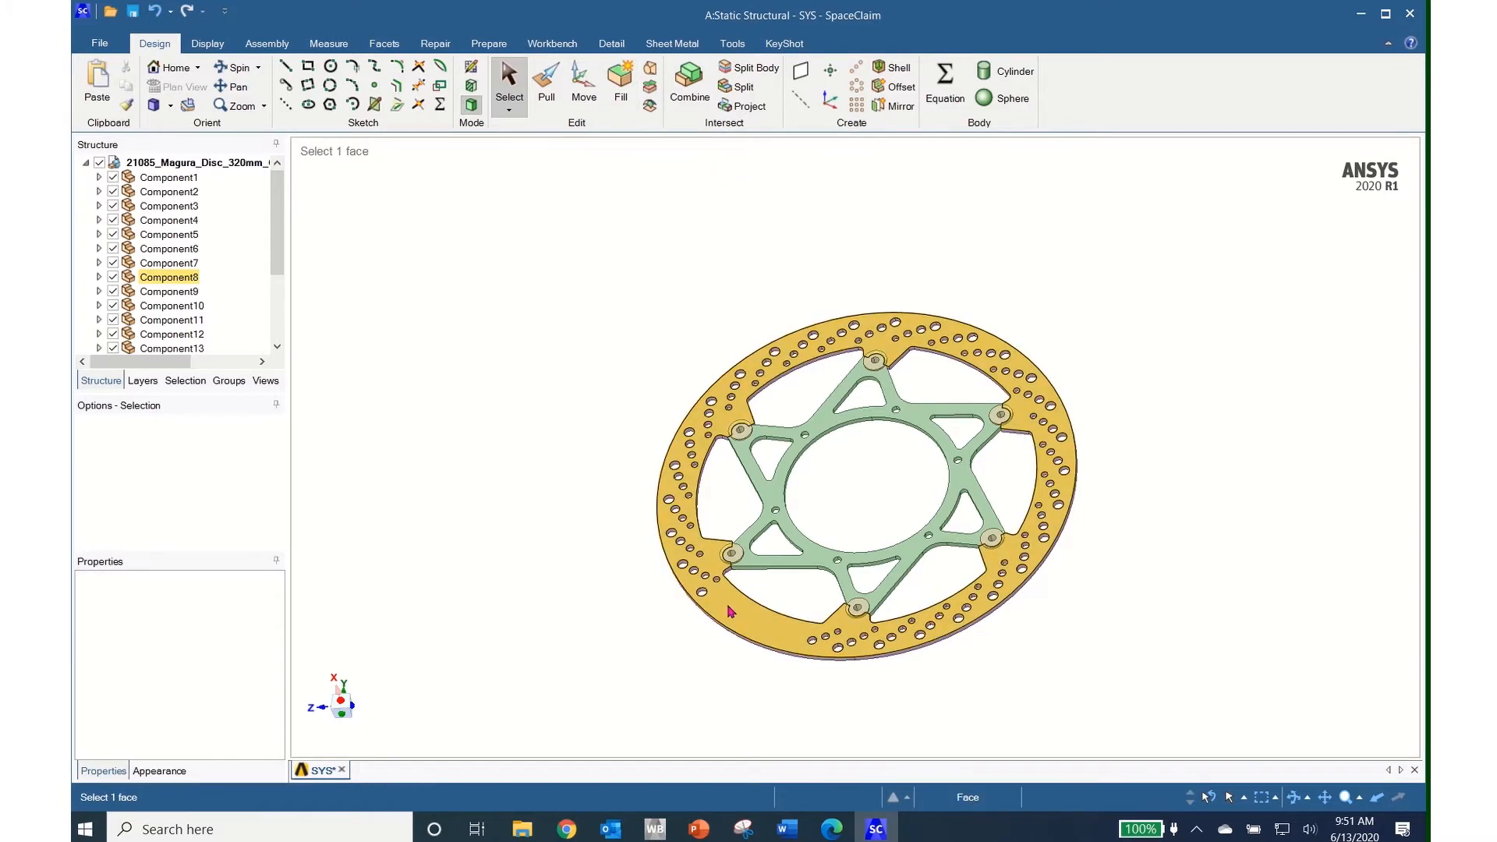
{"action": "key", "text": "v"}
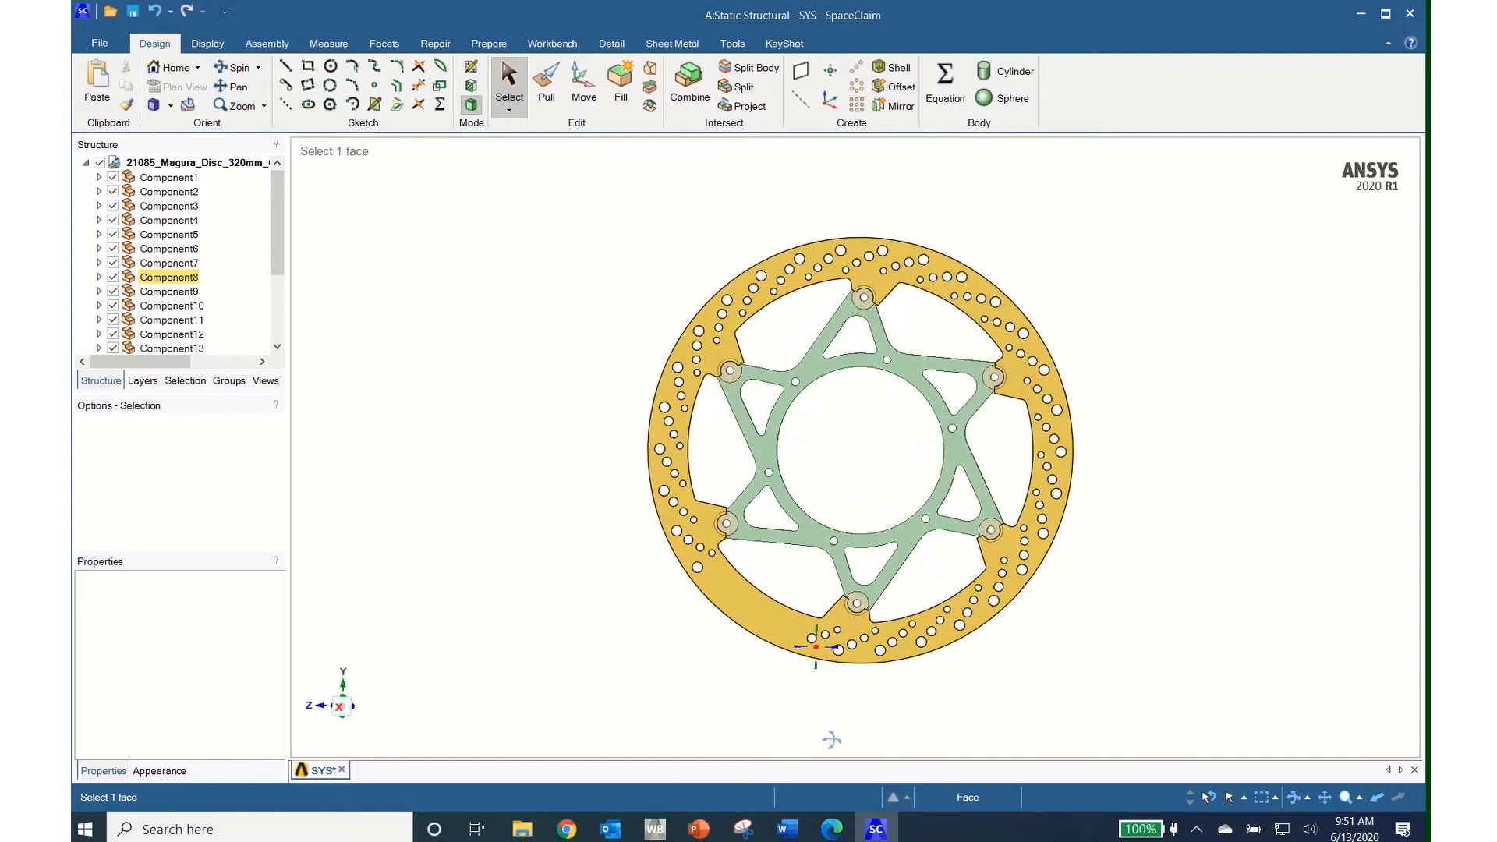
{"action": "left_click", "coordinate": [835, 745]}
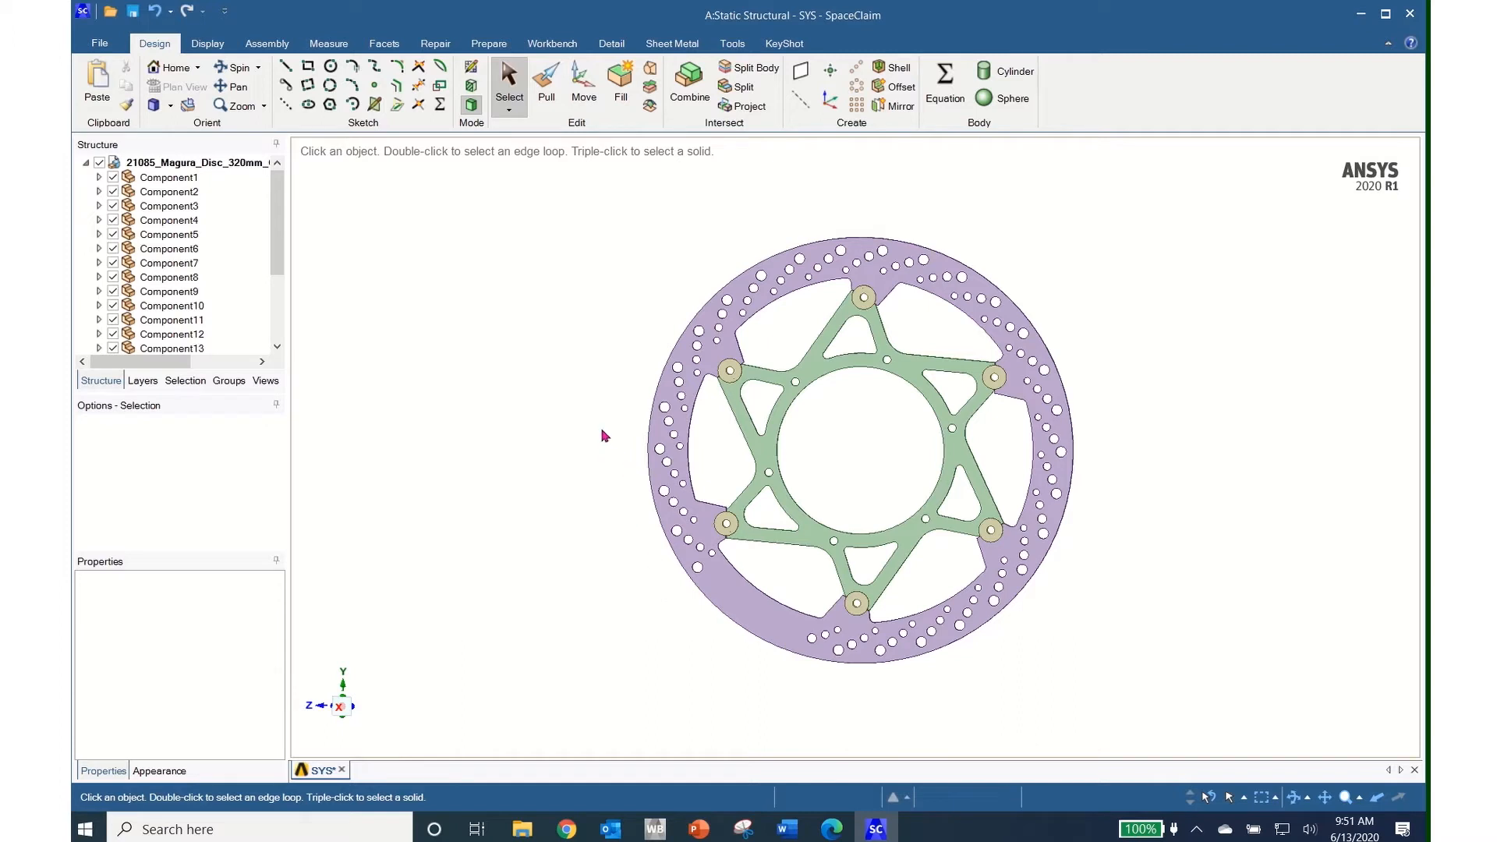
{"action": "left_click", "coordinate": [513, 114]}
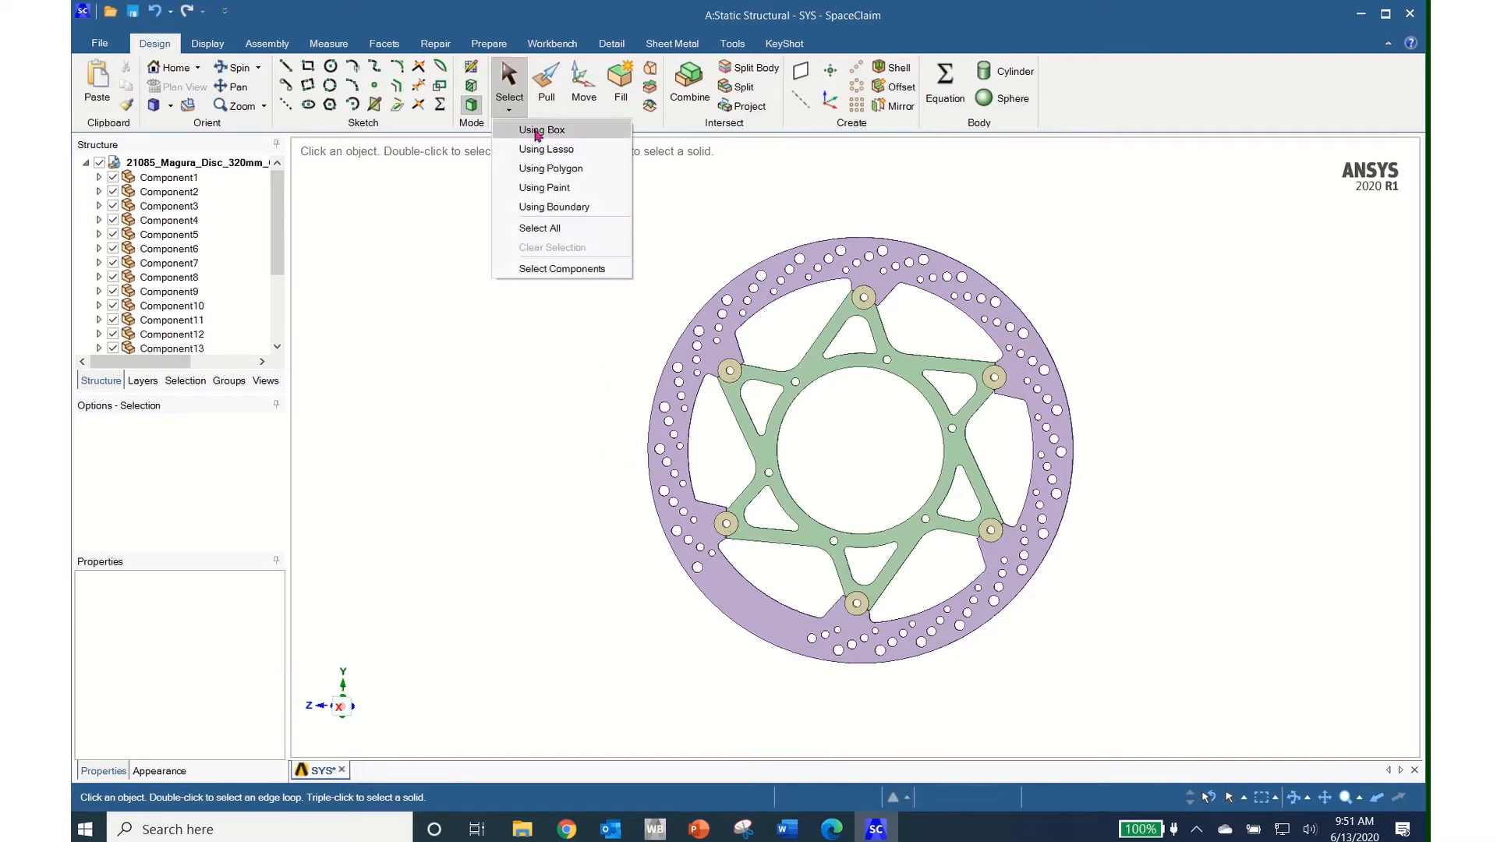
{"action": "left_click", "coordinate": [537, 129]}
{"action": "left_click_drag", "start_coordinate": [611, 398], "coordinate": [704, 621]}
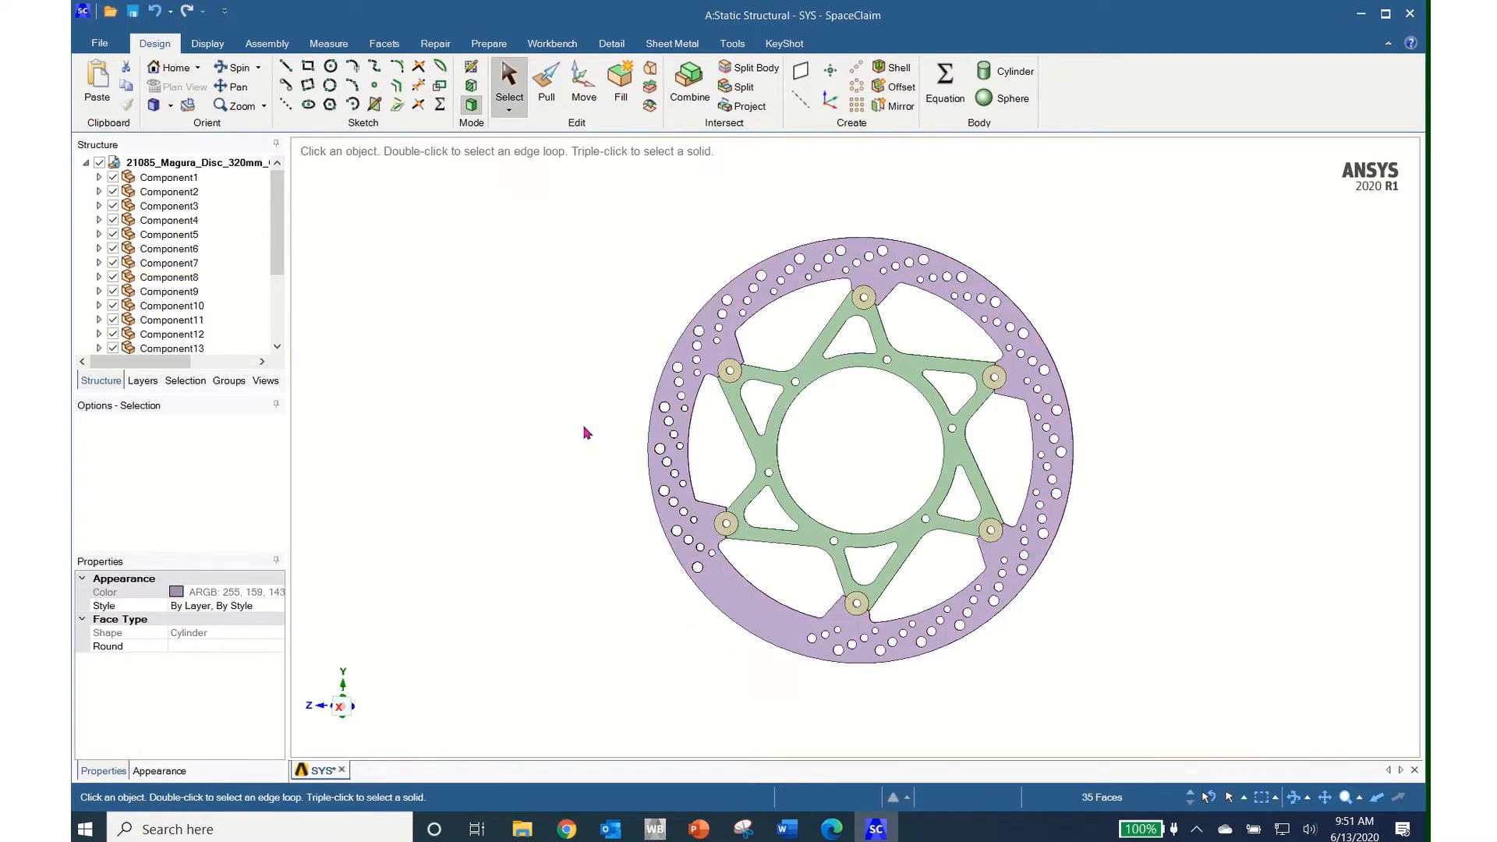
Fill the selected holes on the disc's left rim
{"action": "middle_click_drag", "start_coordinate": [809, 586], "coordinate": [711, 608]}
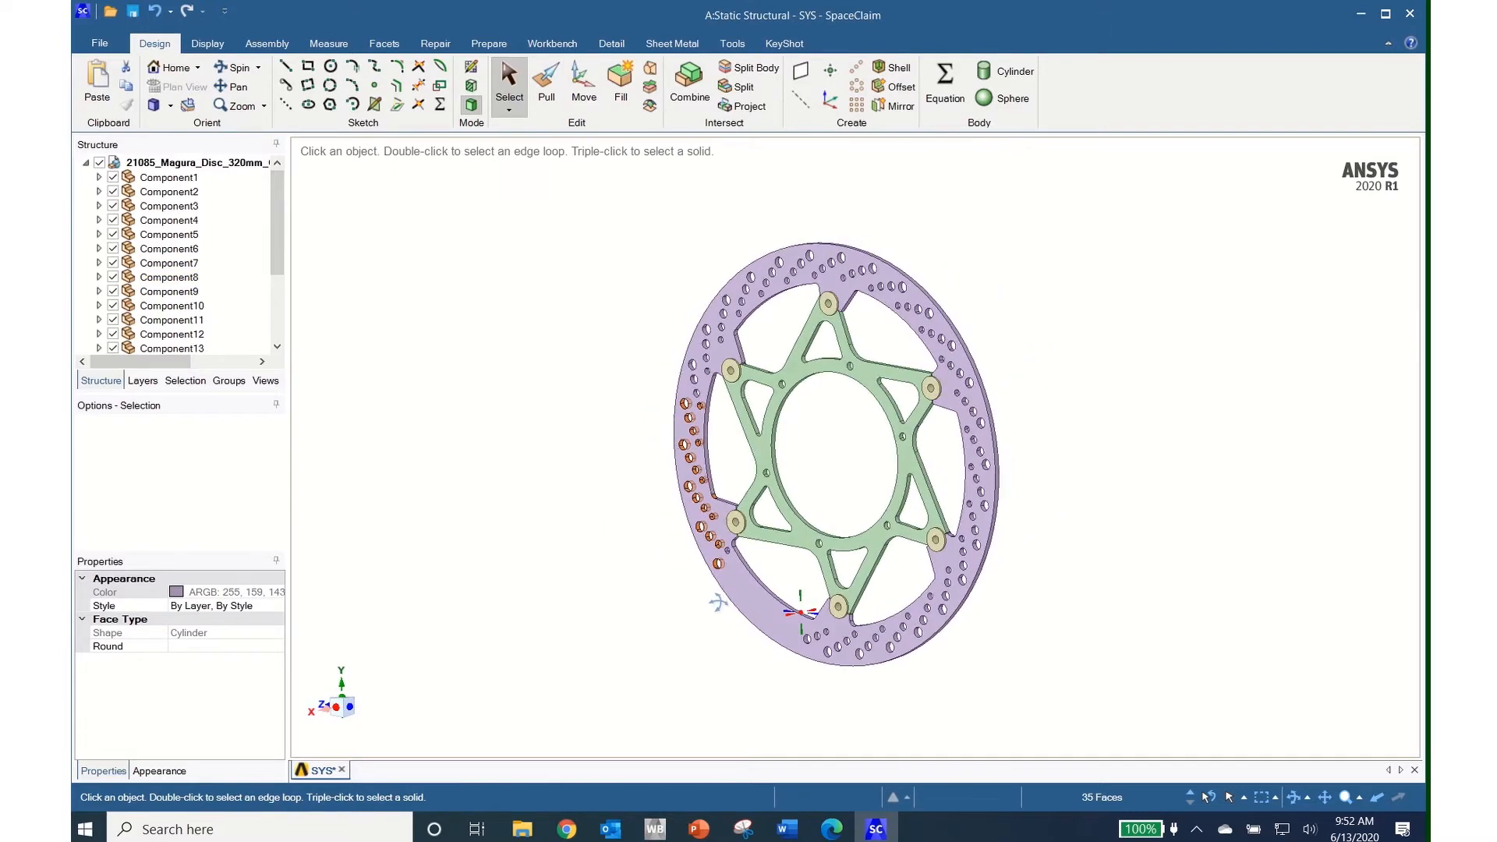
{"action": "scroll", "coordinate": [704, 631], "scroll_direction": "up", "scroll_amount": 5}
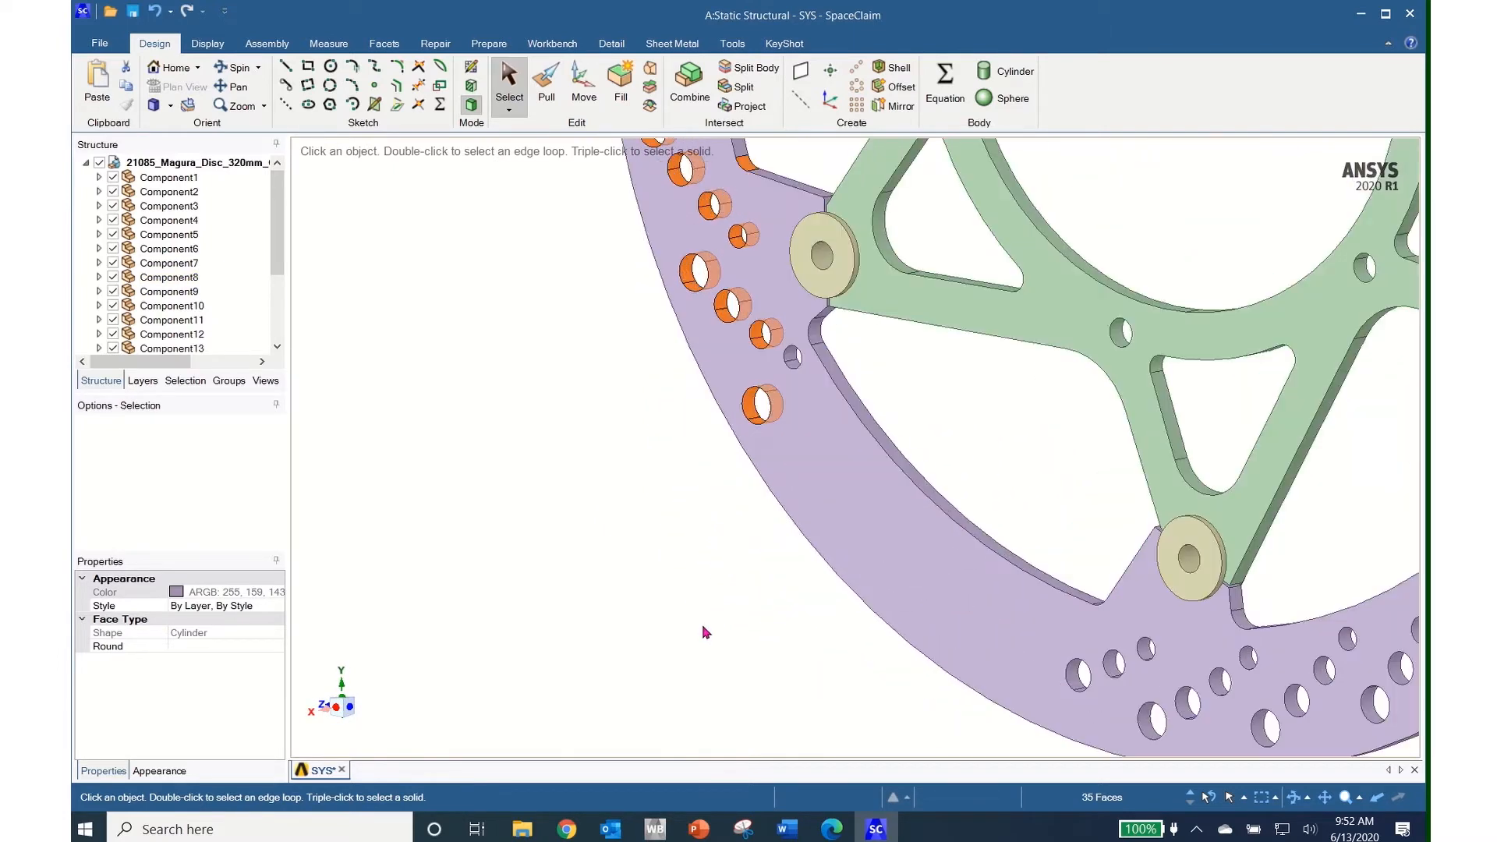
{"action": "scroll", "coordinate": [705, 631], "scroll_direction": "down", "scroll_amount": 5}
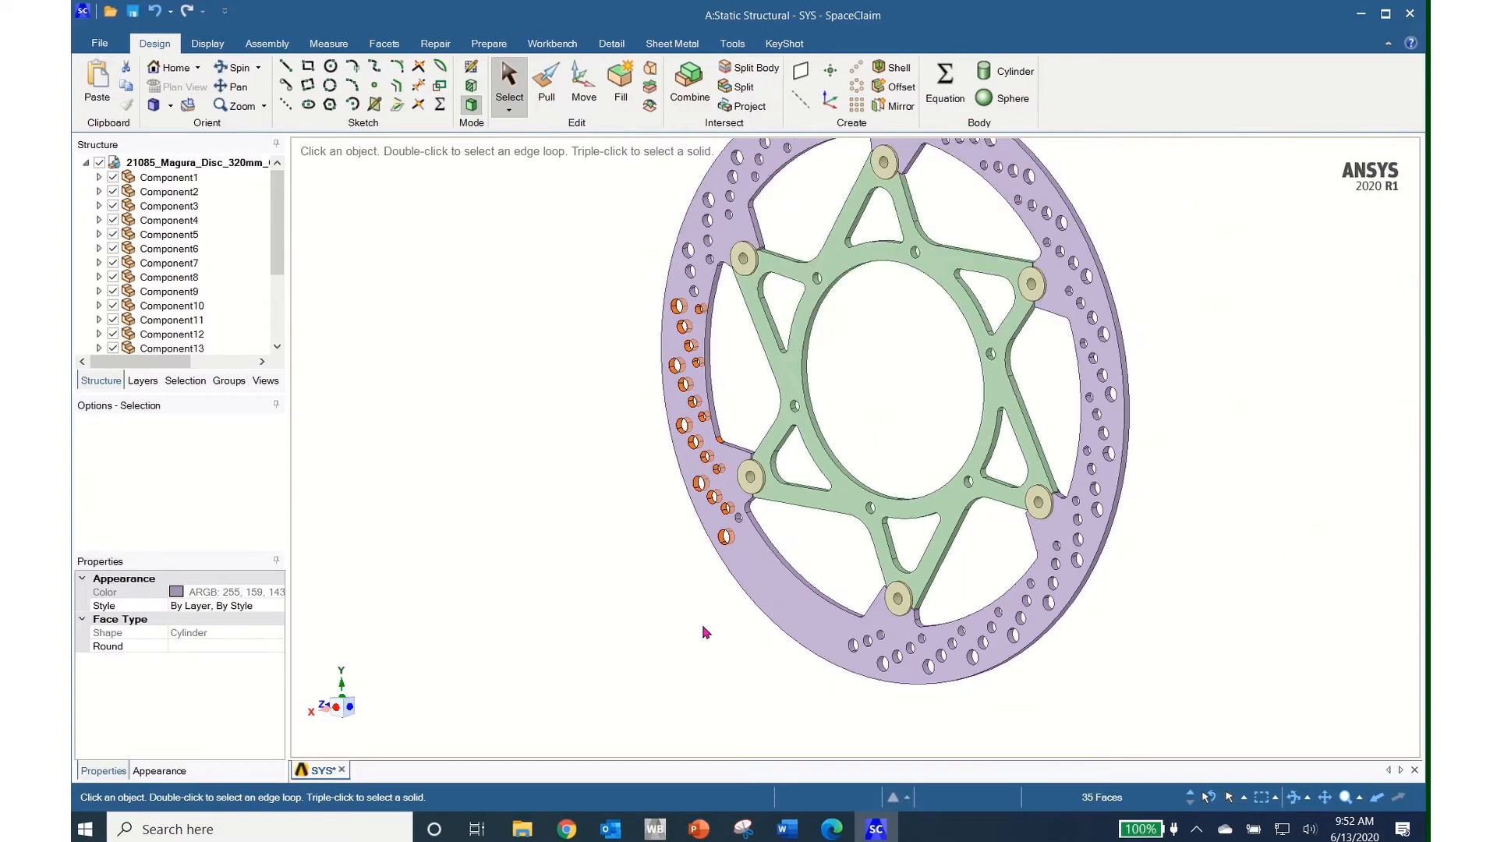
{"action": "left_click", "coordinate": [622, 82]}
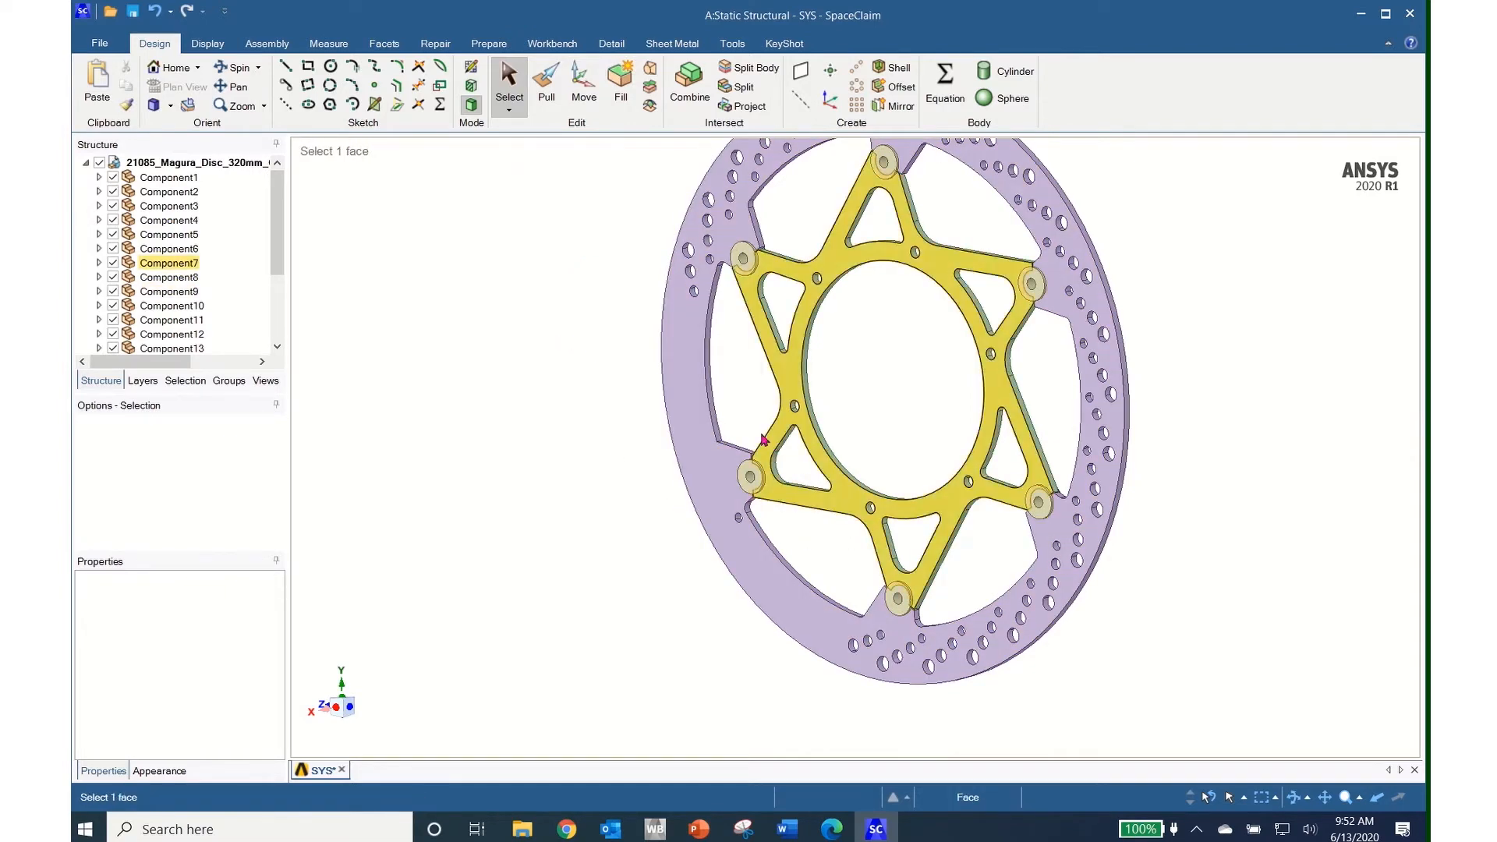
Orbit around the bolt area and select faces on the green spider and purple rim plate
{"action": "scroll", "coordinate": [784, 491], "scroll_direction": "up", "scroll_amount": 5}
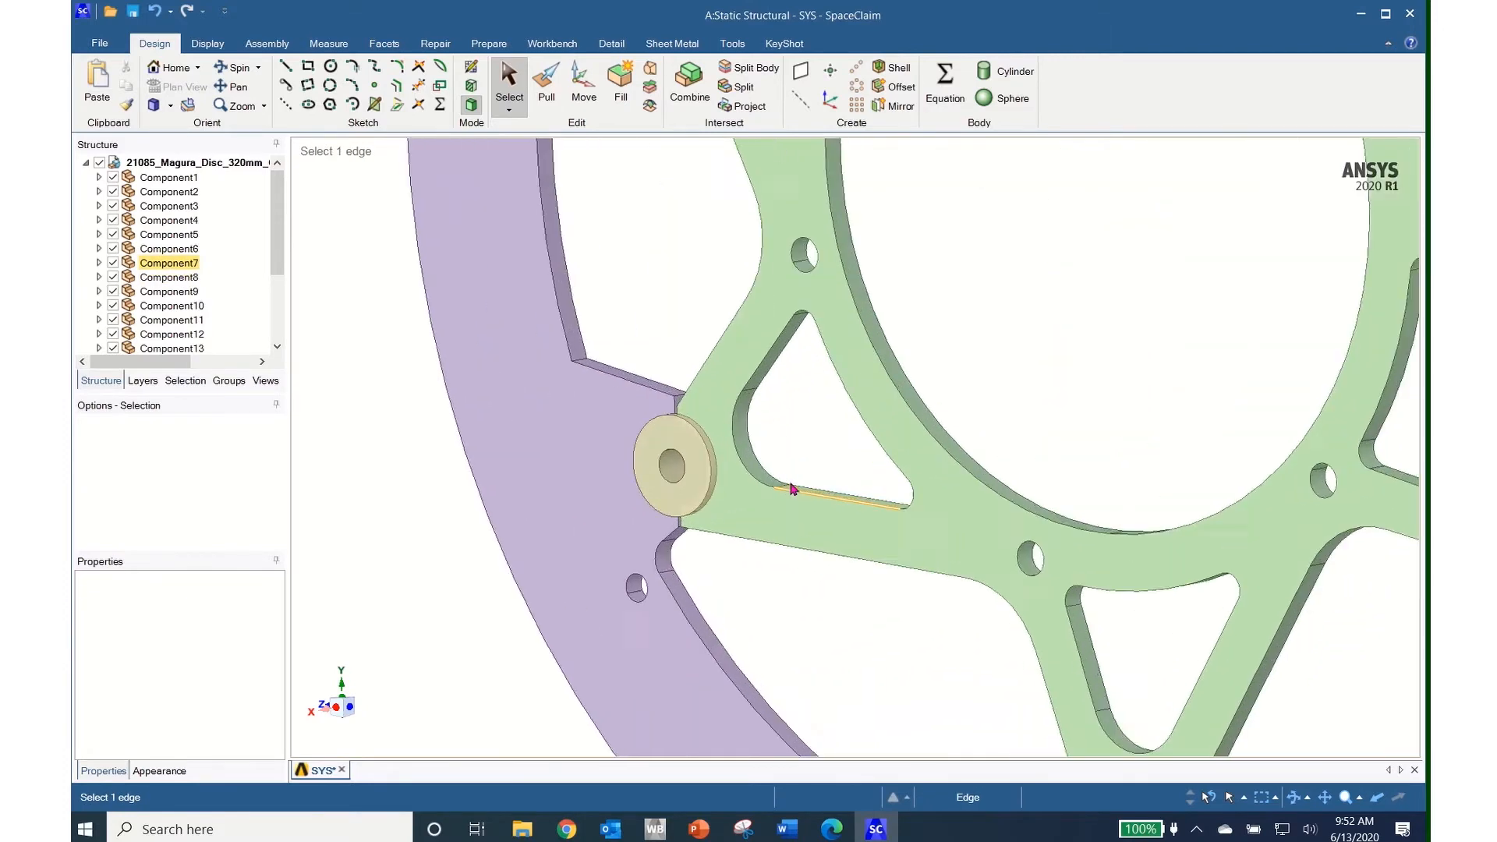
{"action": "middle_click_drag", "start_coordinate": [732, 614], "coordinate": [869, 561]}
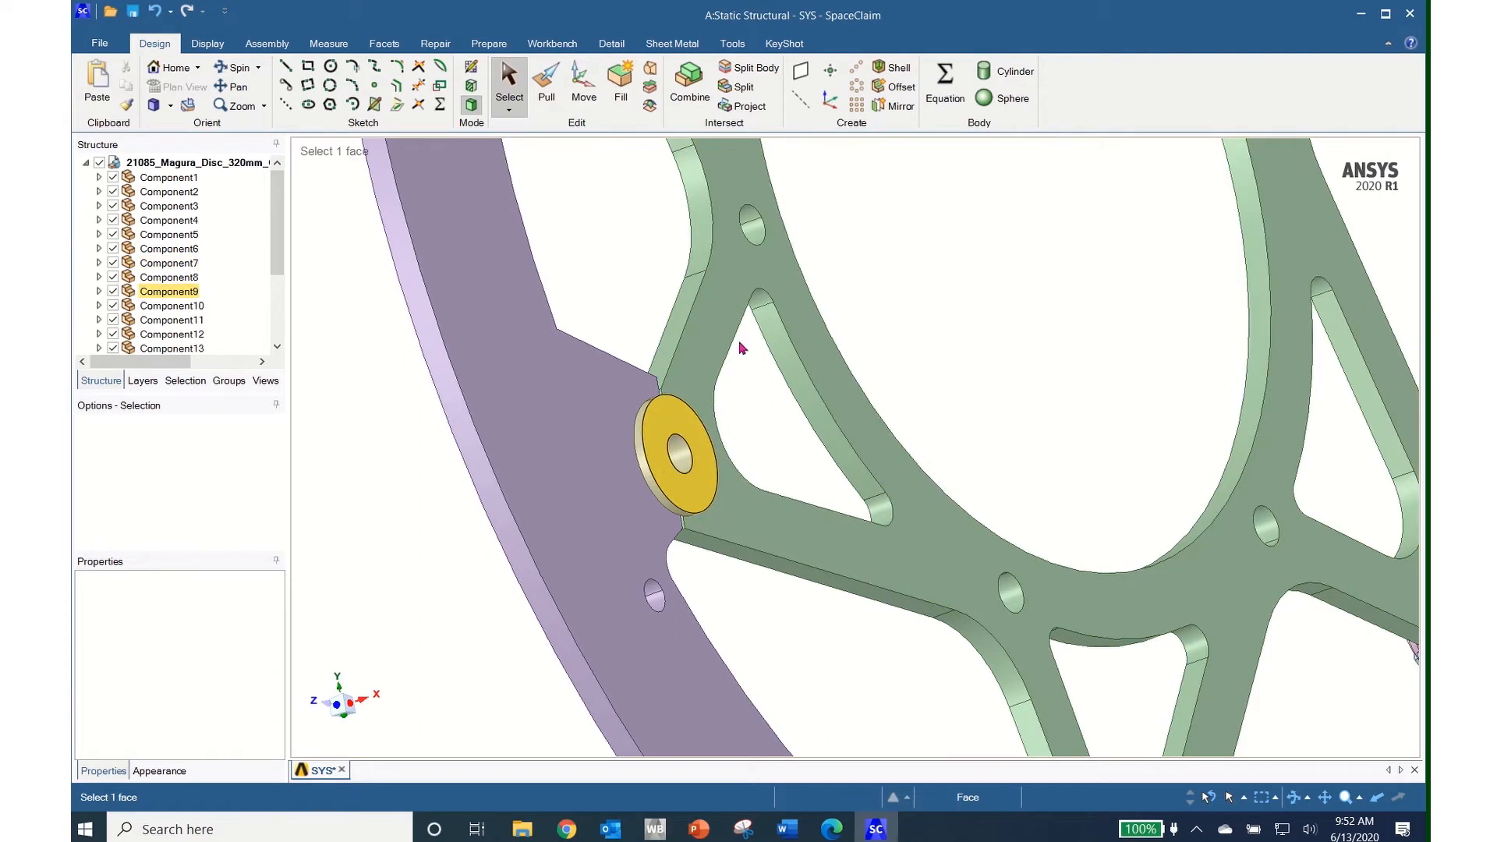
{"action": "left_click", "coordinate": [849, 428]}
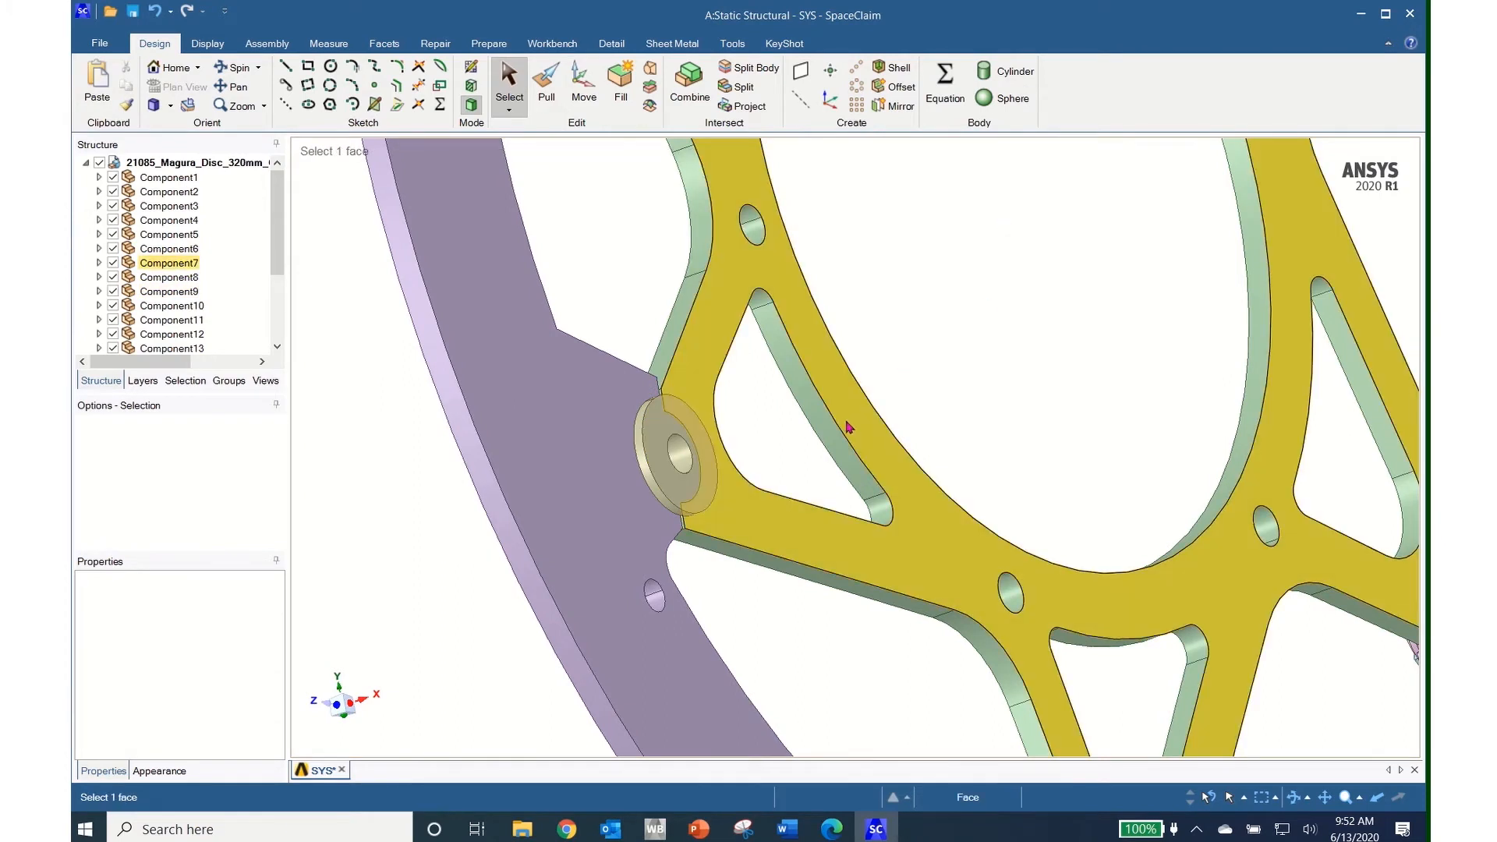
{"action": "left_click", "coordinate": [892, 393]}
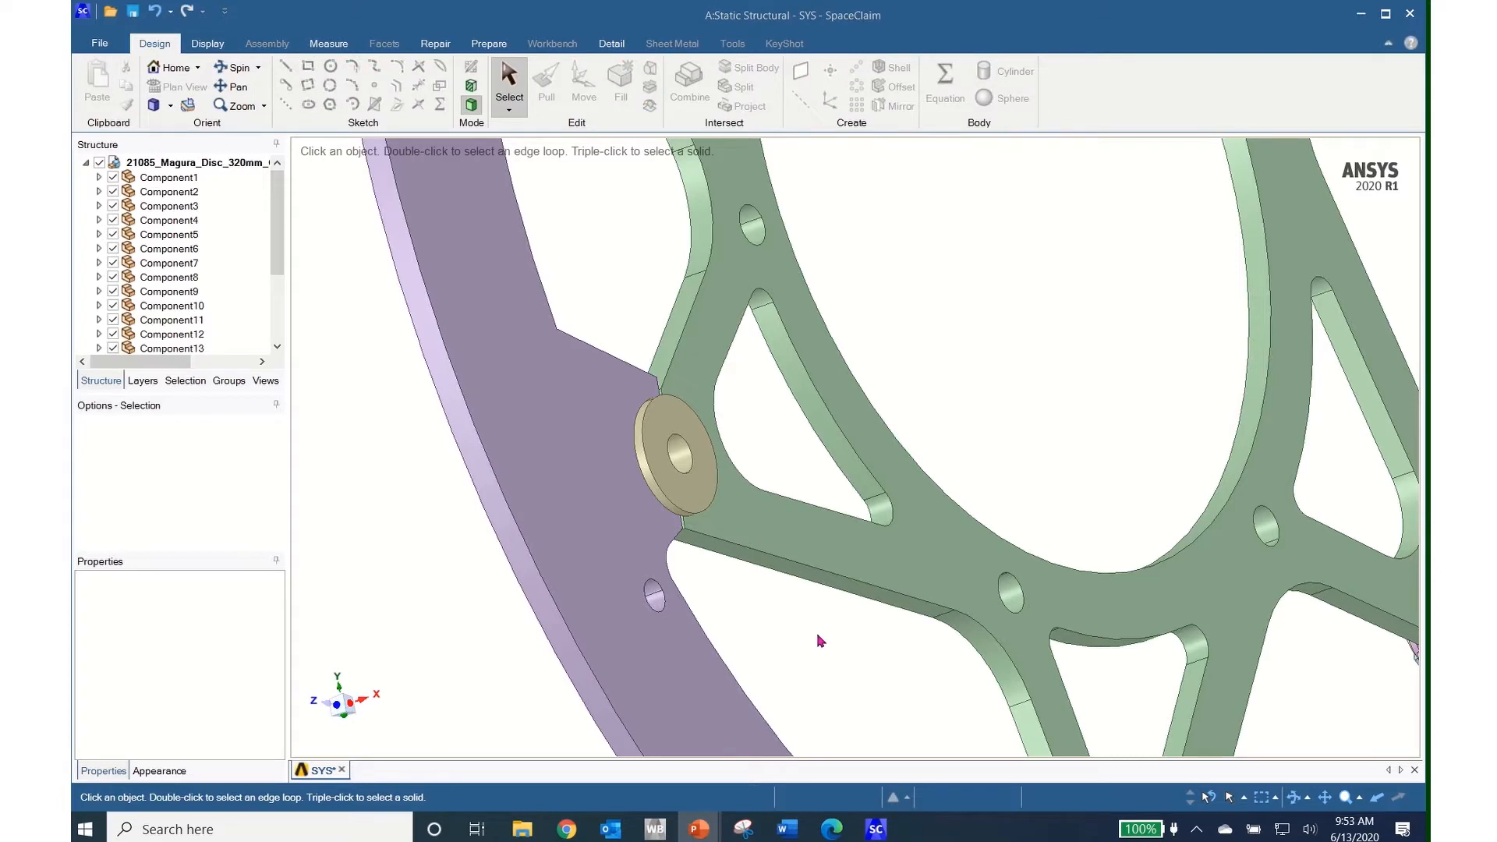
{"action": "middle_click_drag", "start_coordinate": [817, 635], "coordinate": [693, 672]}
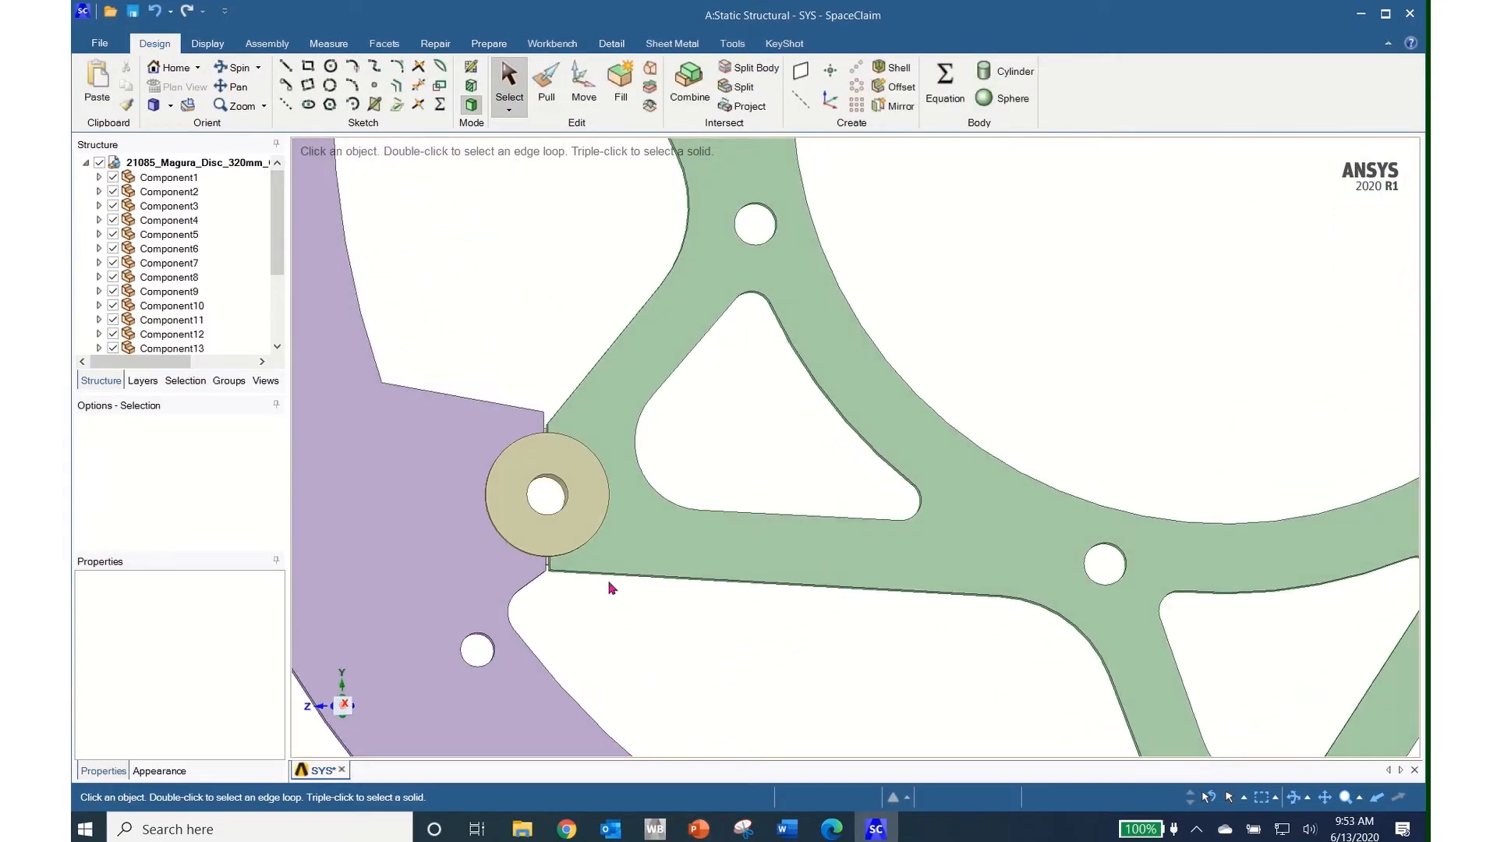
{"action": "left_click", "coordinate": [612, 564]}
{"action": "left_click", "coordinate": [435, 473]}
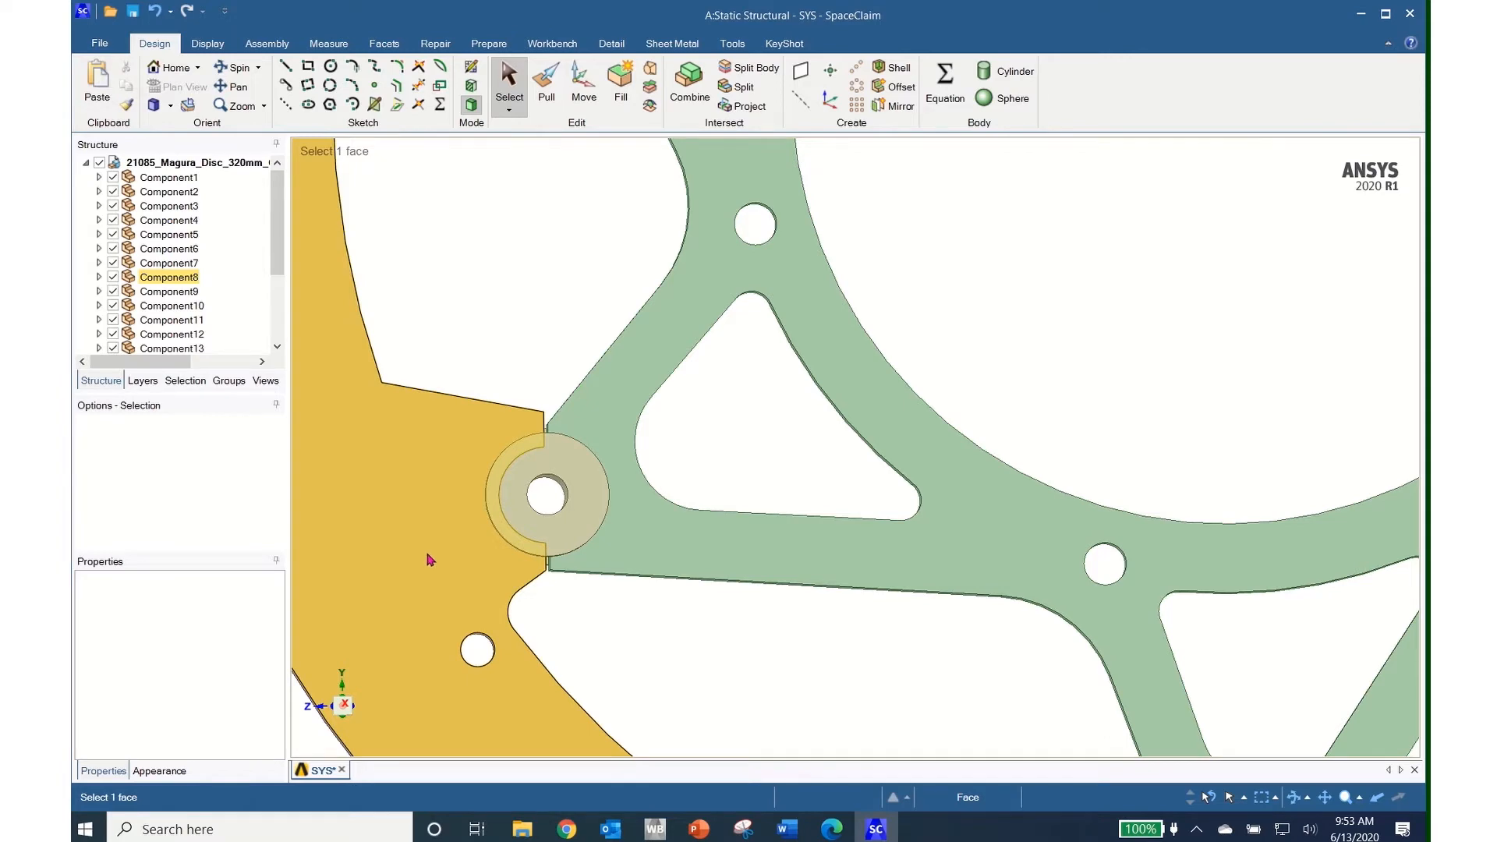
Bring the bobbin into view and select its inner face, outer ring face and the rim plate face
{"action": "mouse_move", "coordinate": [511, 555]}
{"action": "middle_mouse_down"}
{"action": "mouse_move", "coordinate": [708, 559]}
{"action": "mouse_move", "coordinate": [792, 541]}
{"action": "middle_mouse_up"}
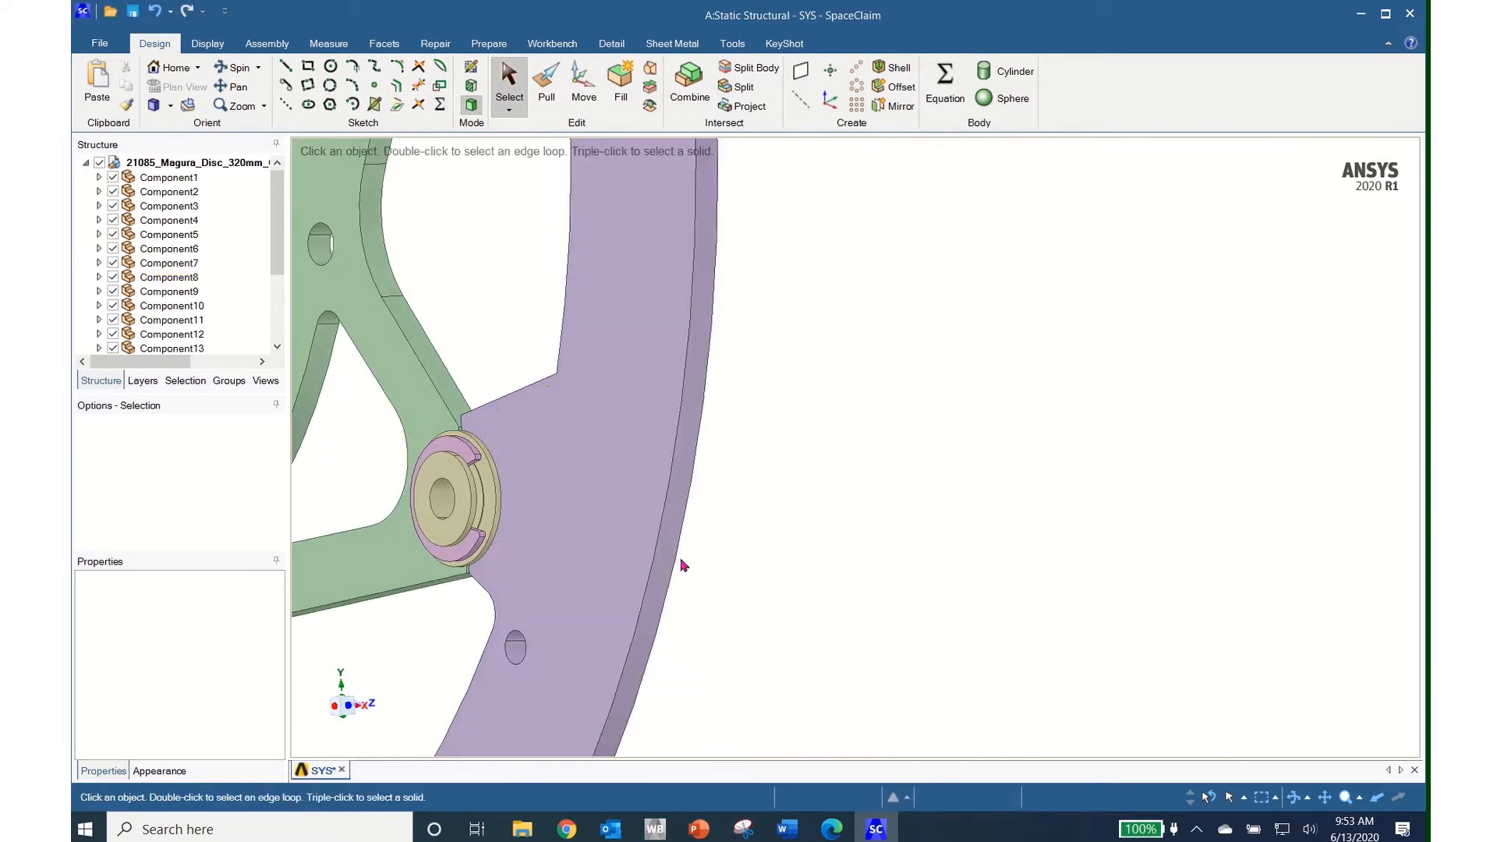
{"action": "middle_click_drag", "start_coordinate": [567, 544], "coordinate": [937, 533], "text": "shift"}
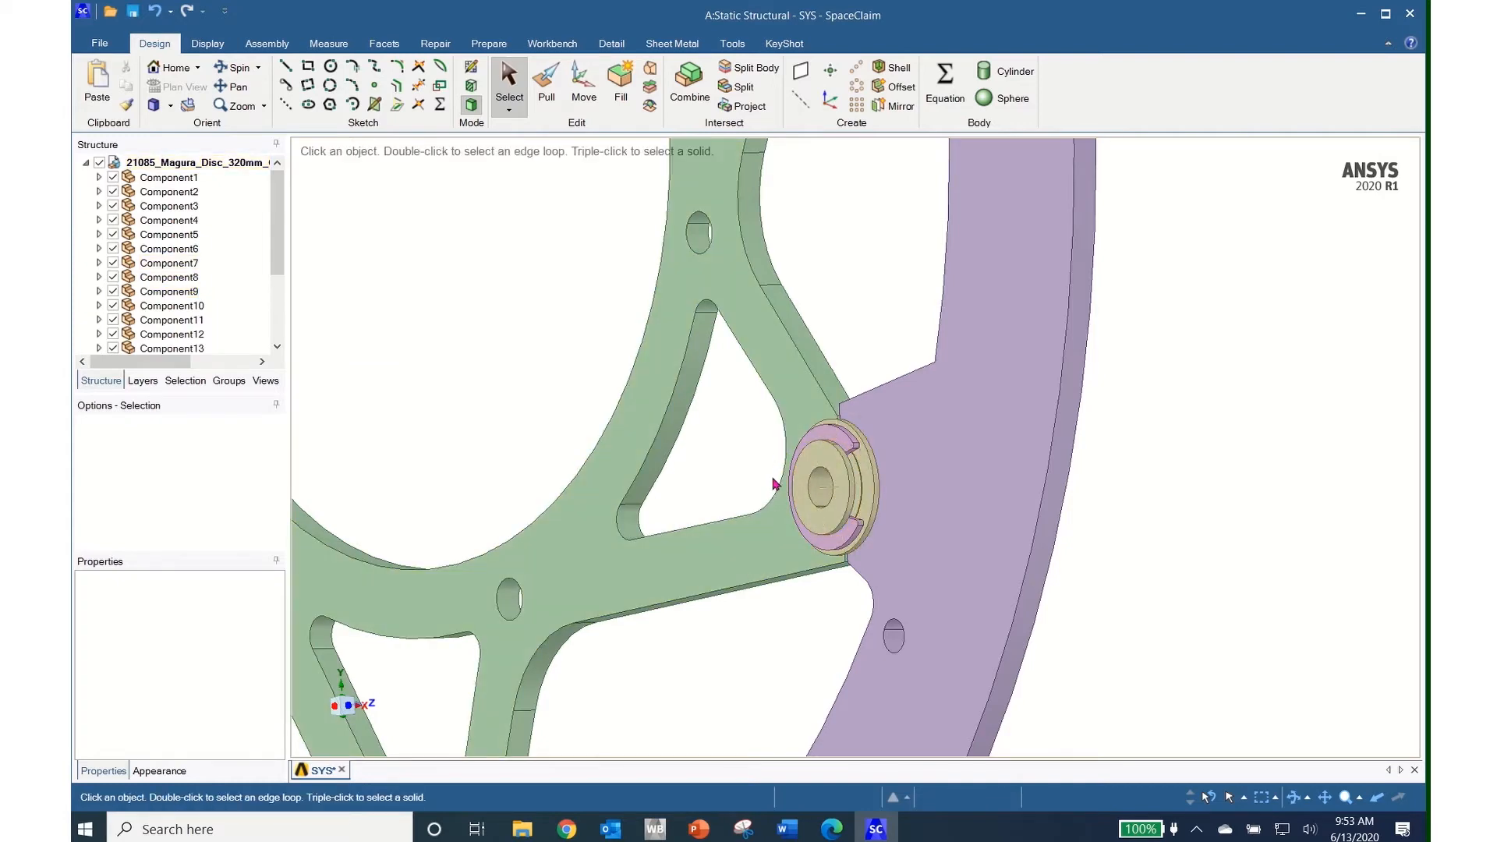
{"action": "left_click", "coordinate": [924, 555]}
{"action": "scroll", "coordinate": [924, 555], "scroll_direction": "up", "scroll_amount": 5}
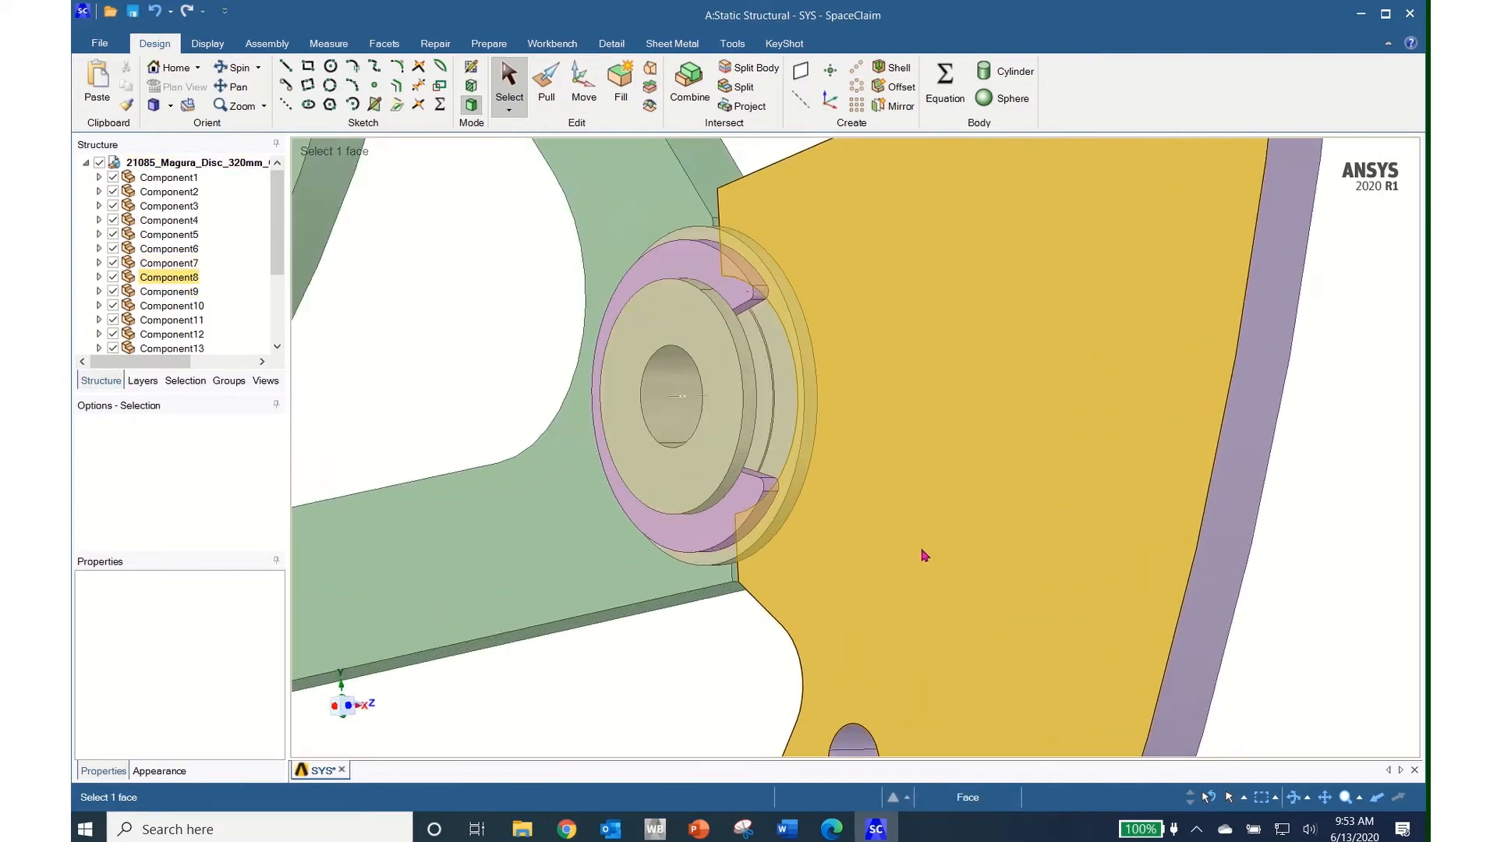
{"action": "middle_click_drag", "start_coordinate": [879, 530], "coordinate": [1123, 512]}
{"action": "scroll", "coordinate": [929, 495], "scroll_direction": "down", "scroll_amount": 2}
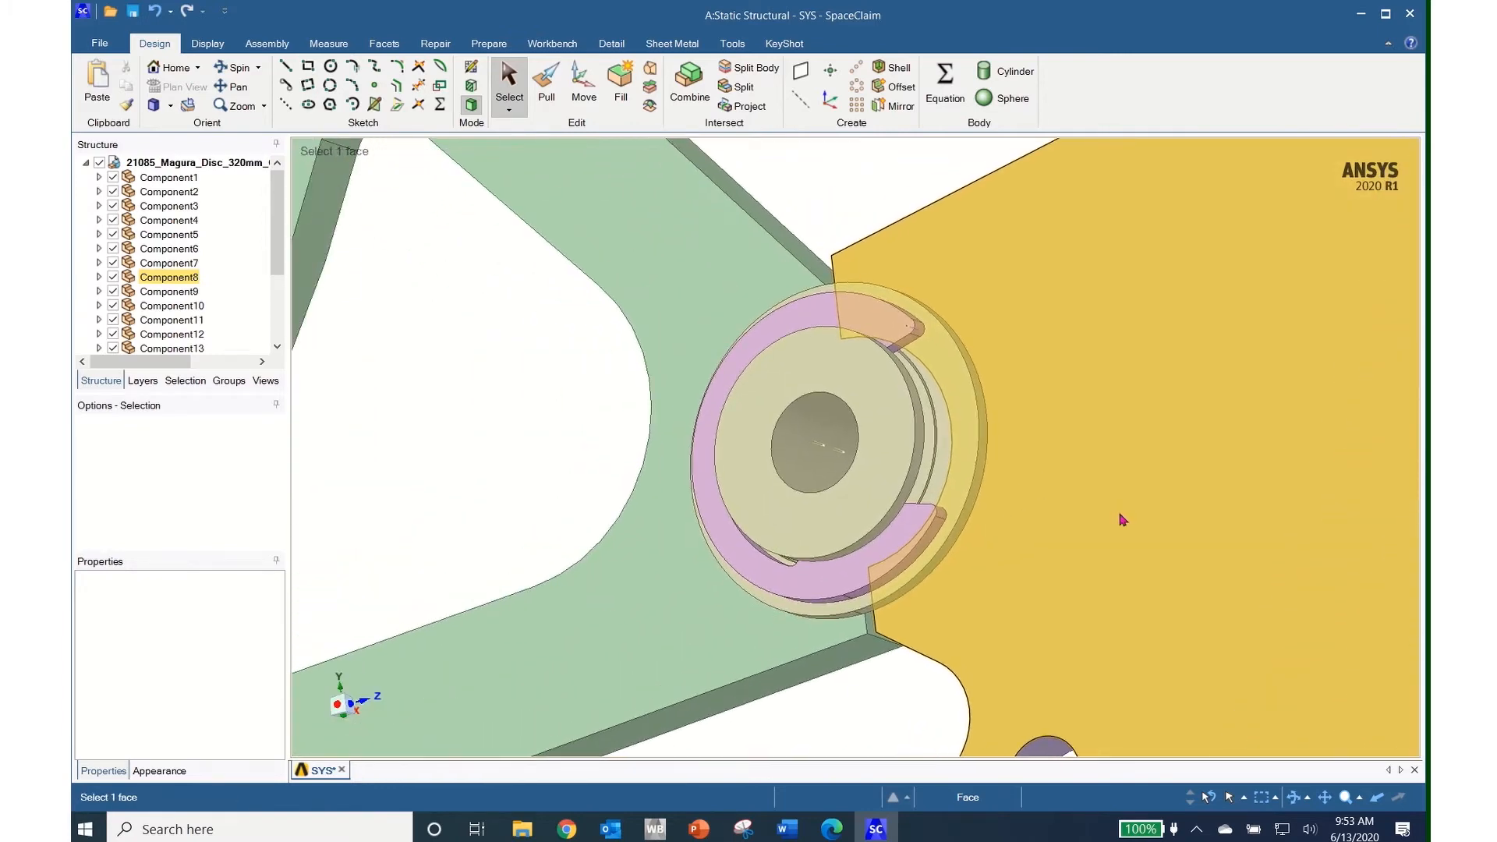
{"action": "key", "text": "Escape"}
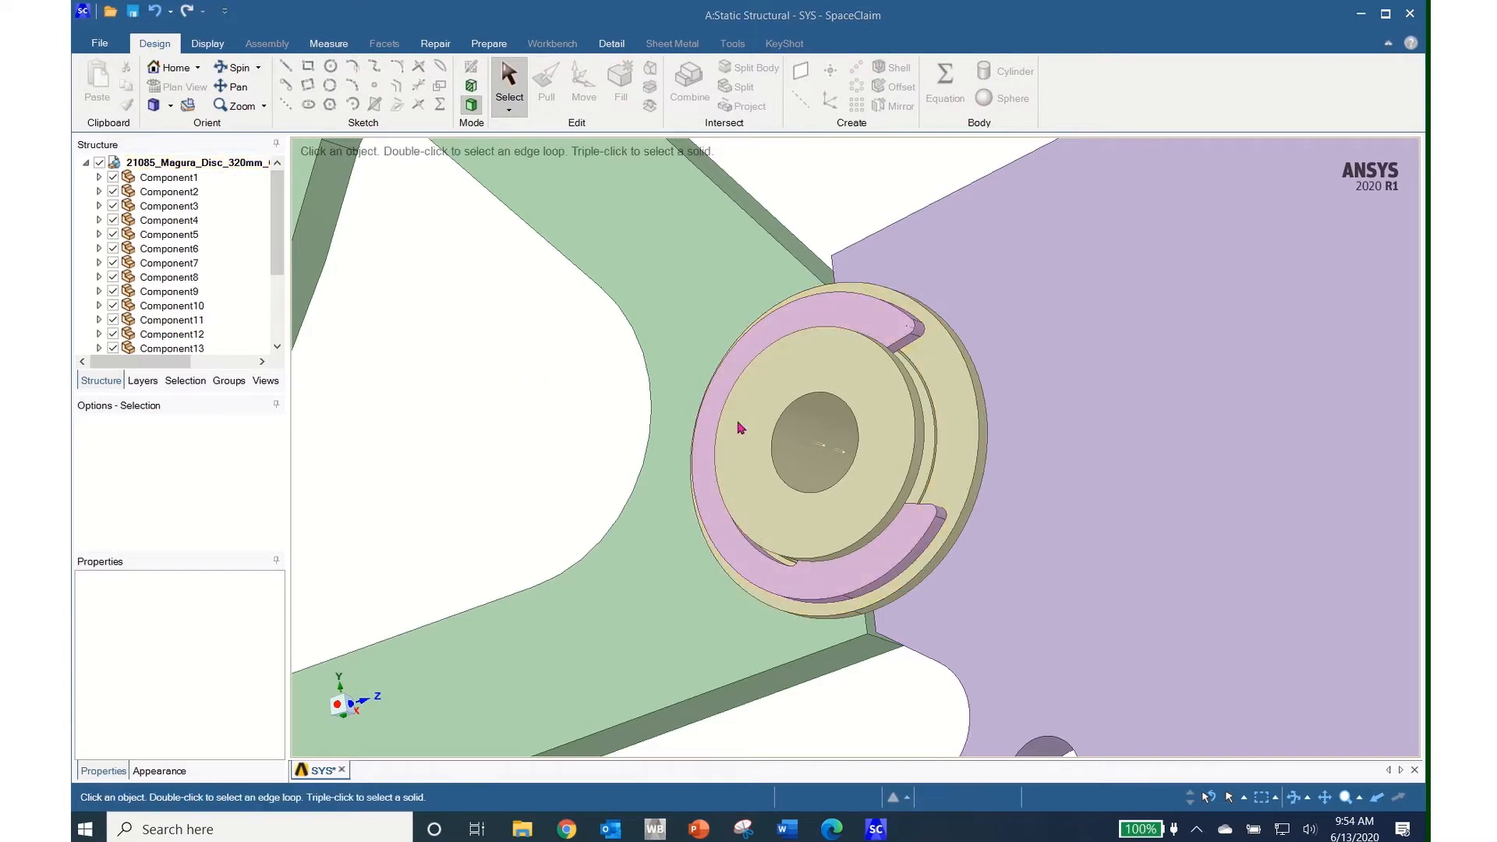
{"action": "left_click", "coordinate": [731, 380]}
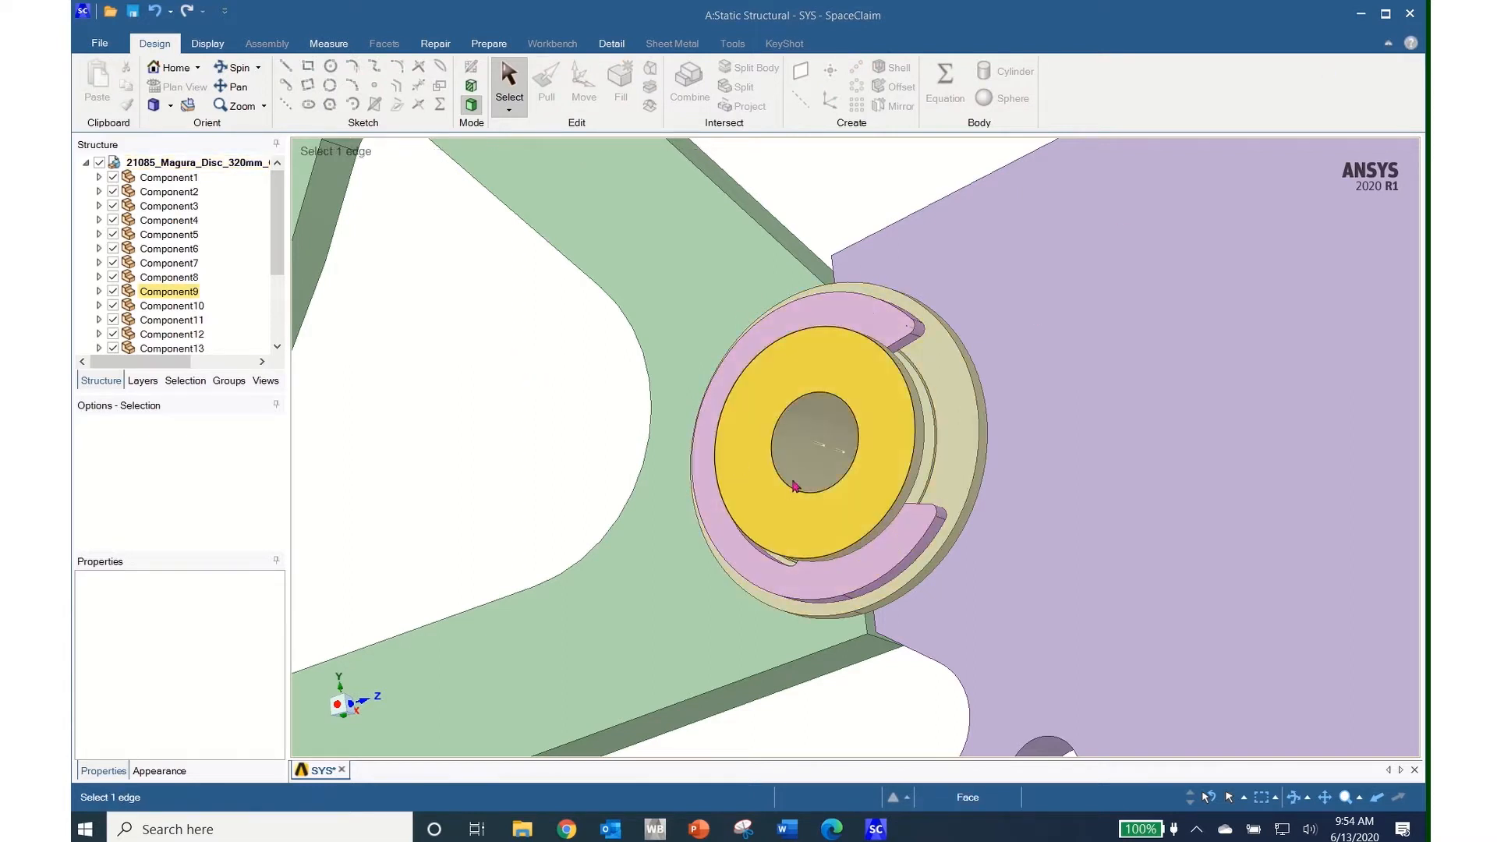
{"action": "left_click", "coordinate": [958, 513]}
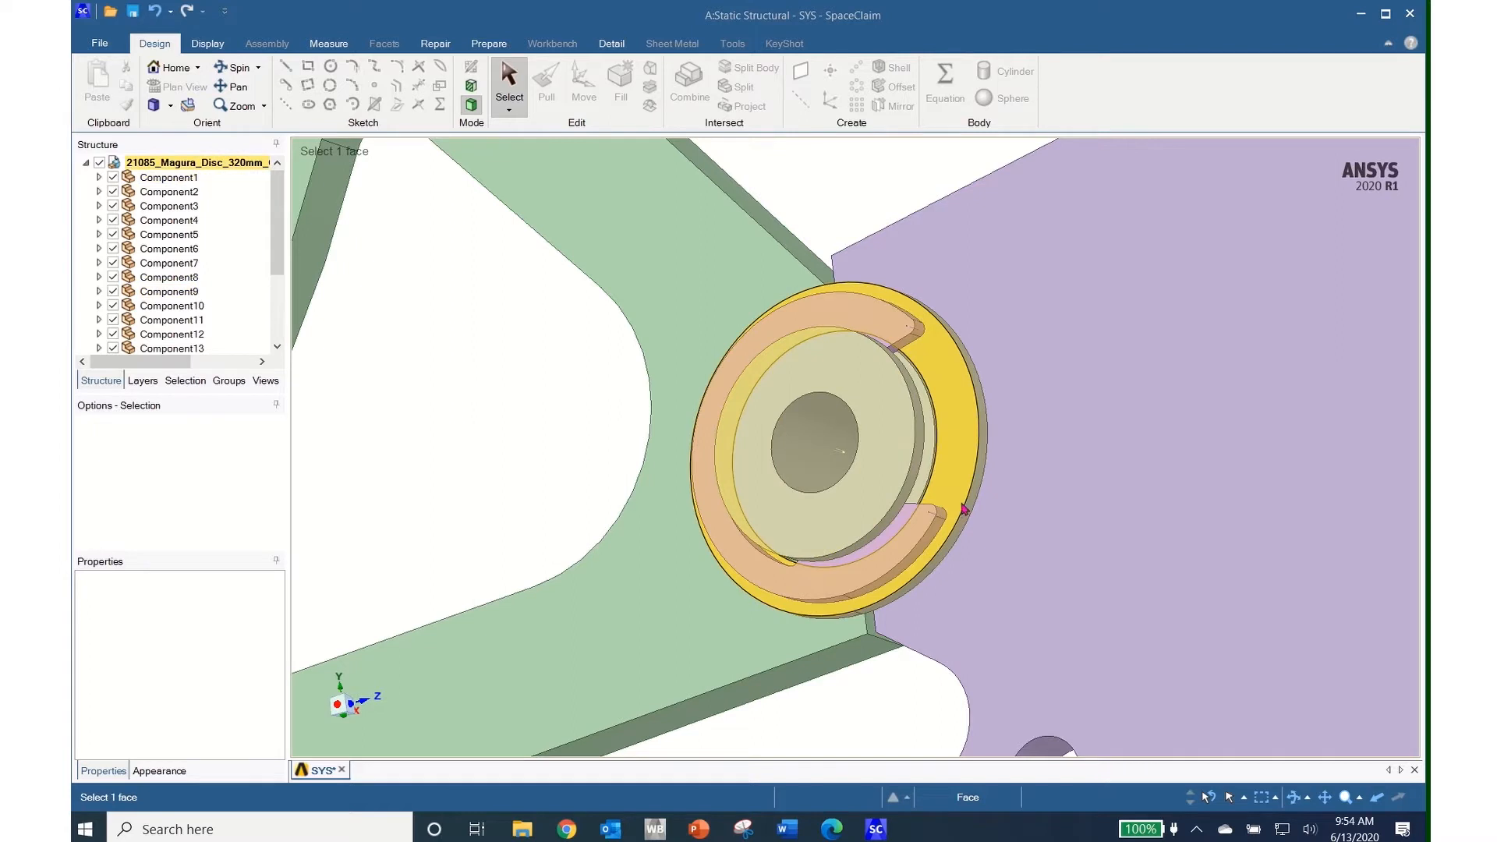
{"action": "left_click", "coordinate": [1021, 368]}
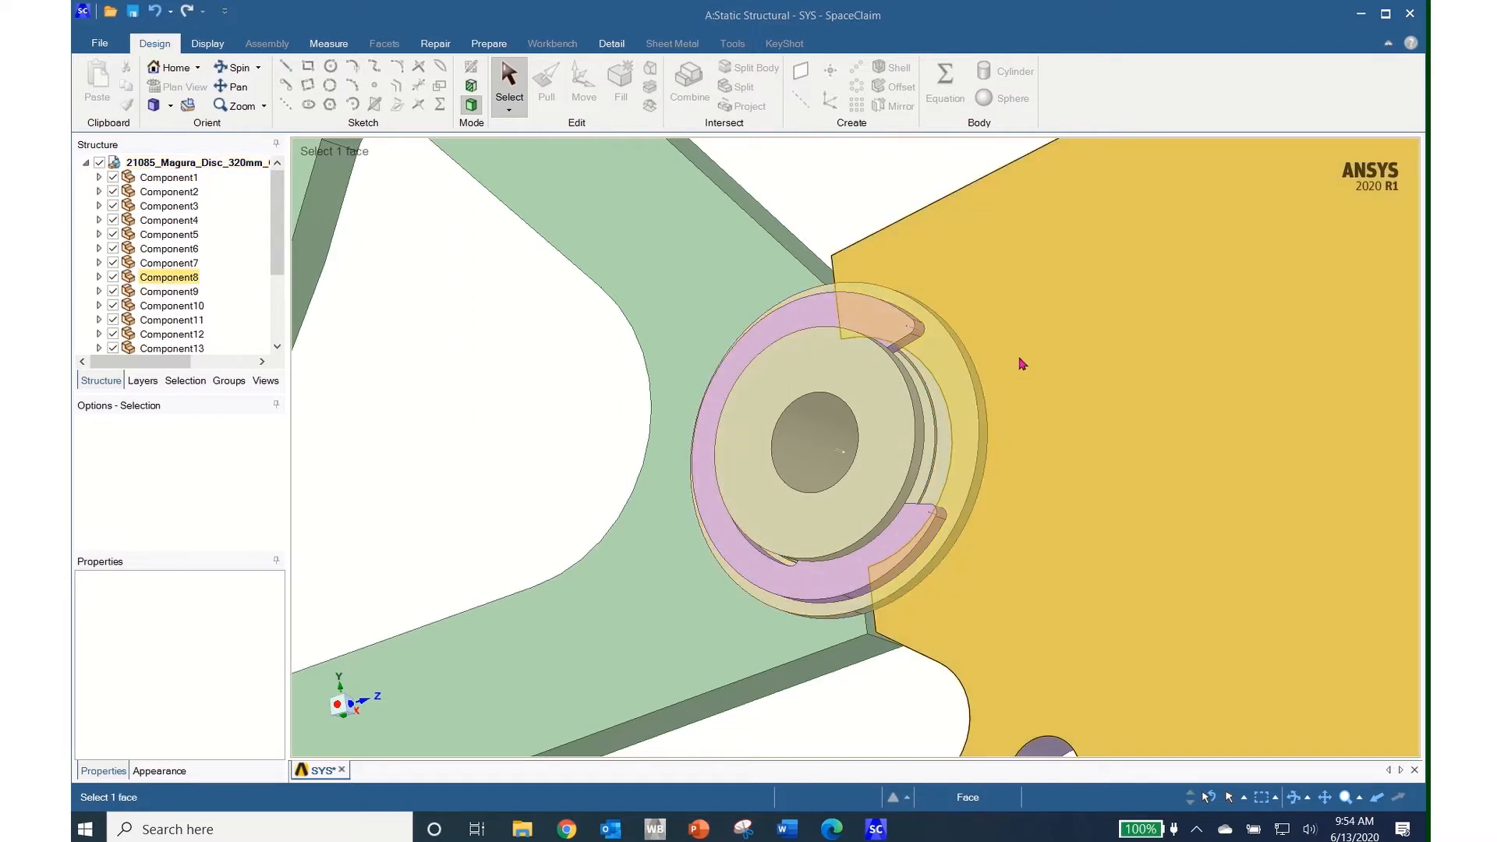
Expand the rim plate face selection to its whole component
{"action": "right_click", "coordinate": [1022, 364]}
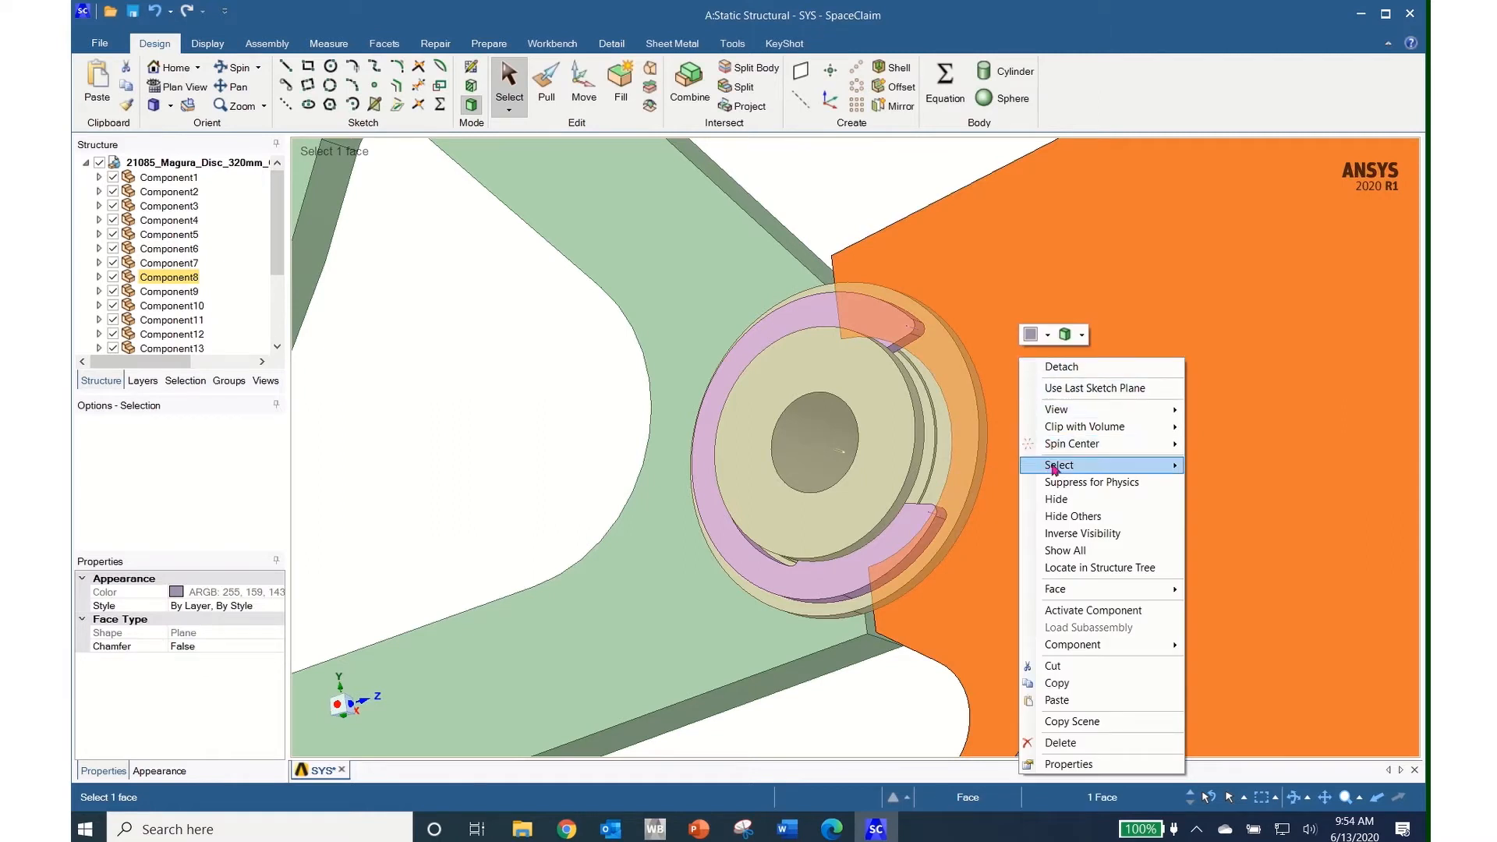
{"action": "mouse_move", "coordinate": [1154, 465]}
{"action": "left_click", "coordinate": [1238, 466]}
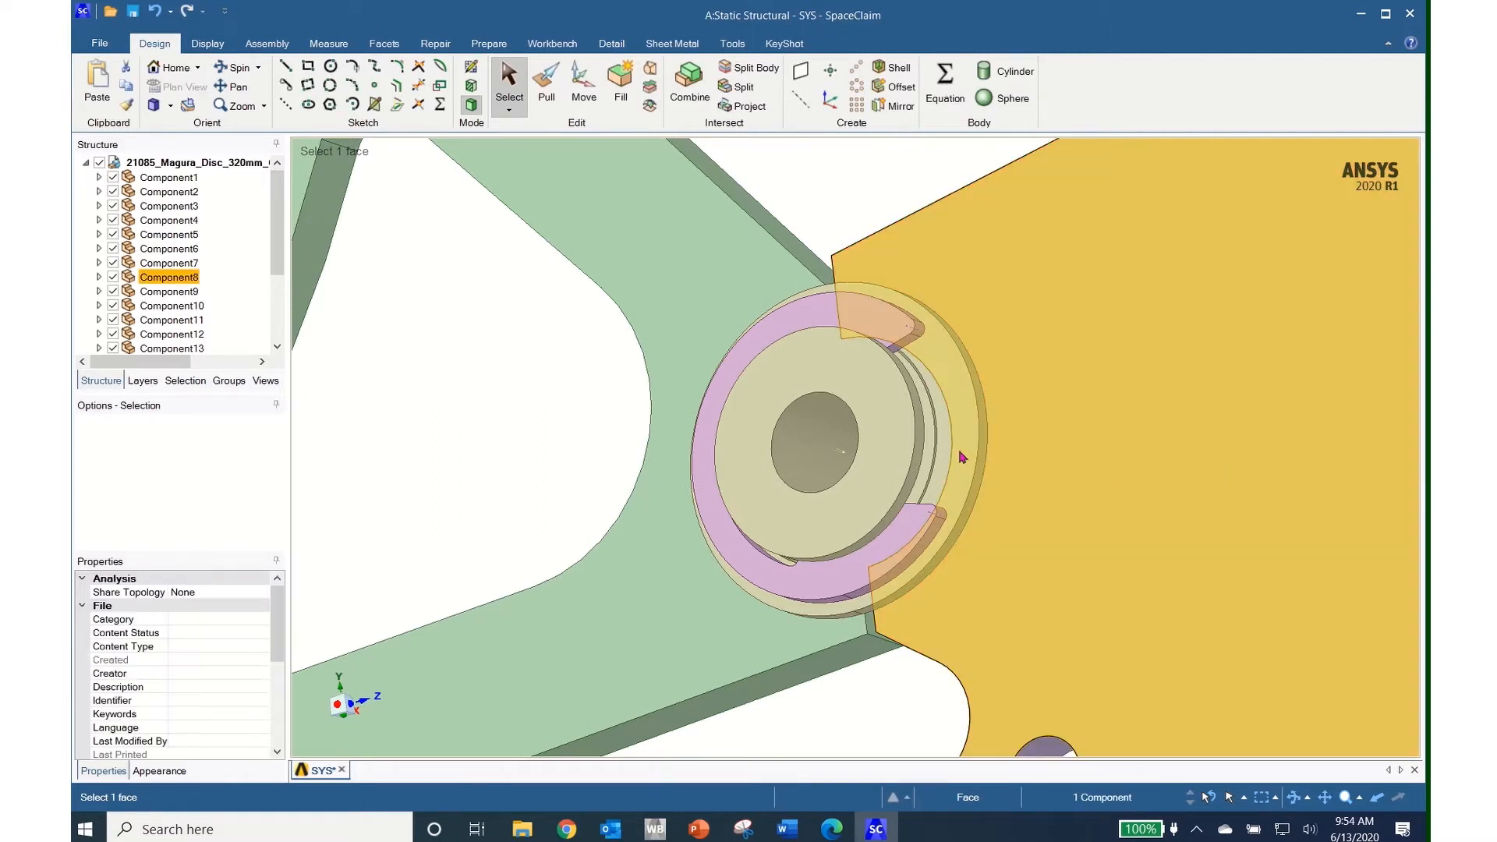
{"action": "left_click", "coordinate": [964, 458]}
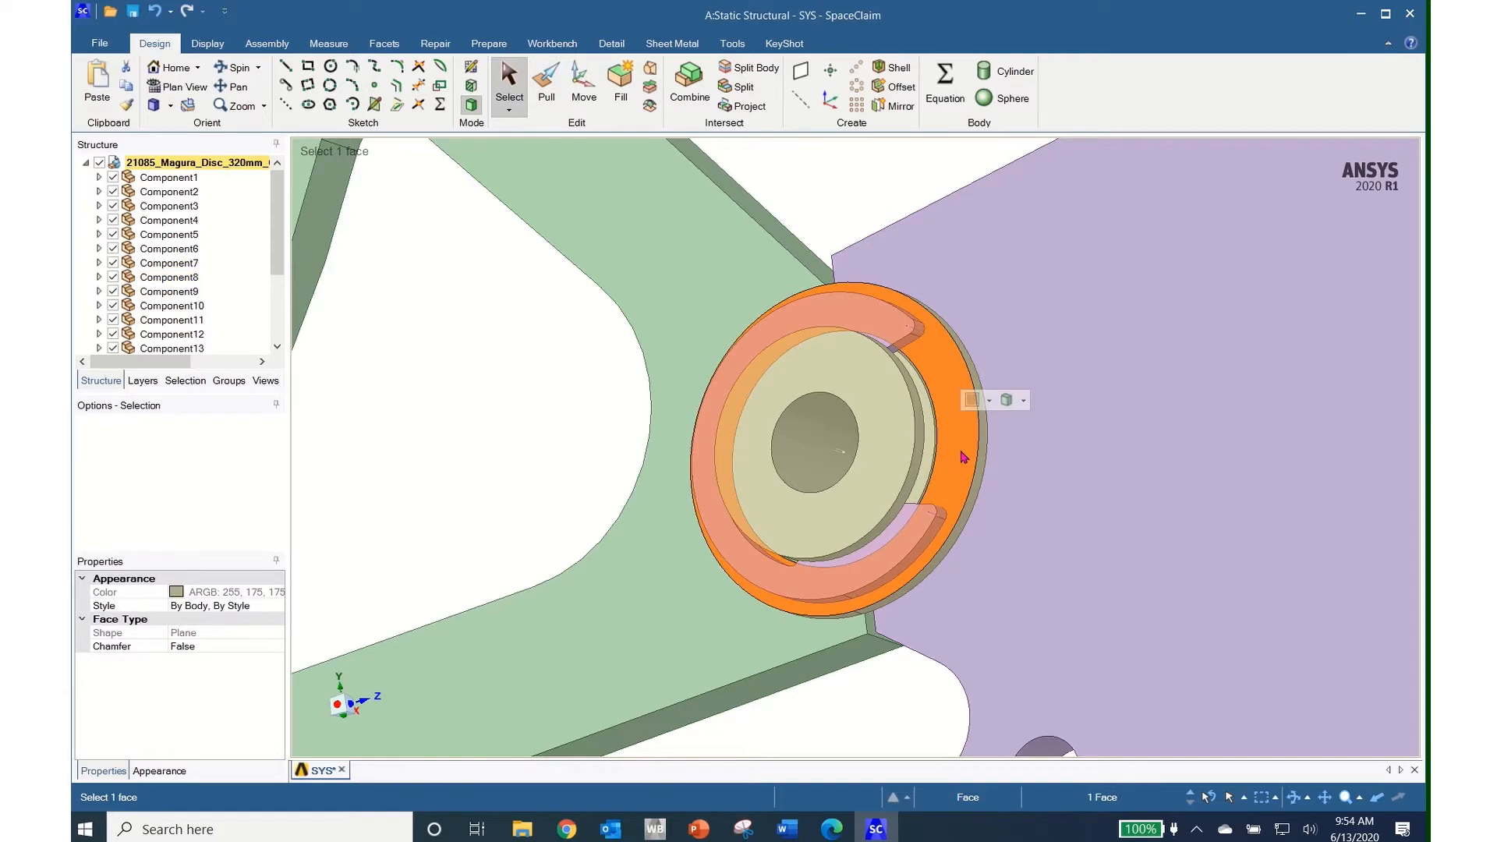
{"action": "middle_click_drag", "start_coordinate": [967, 460], "coordinate": [984, 458]}
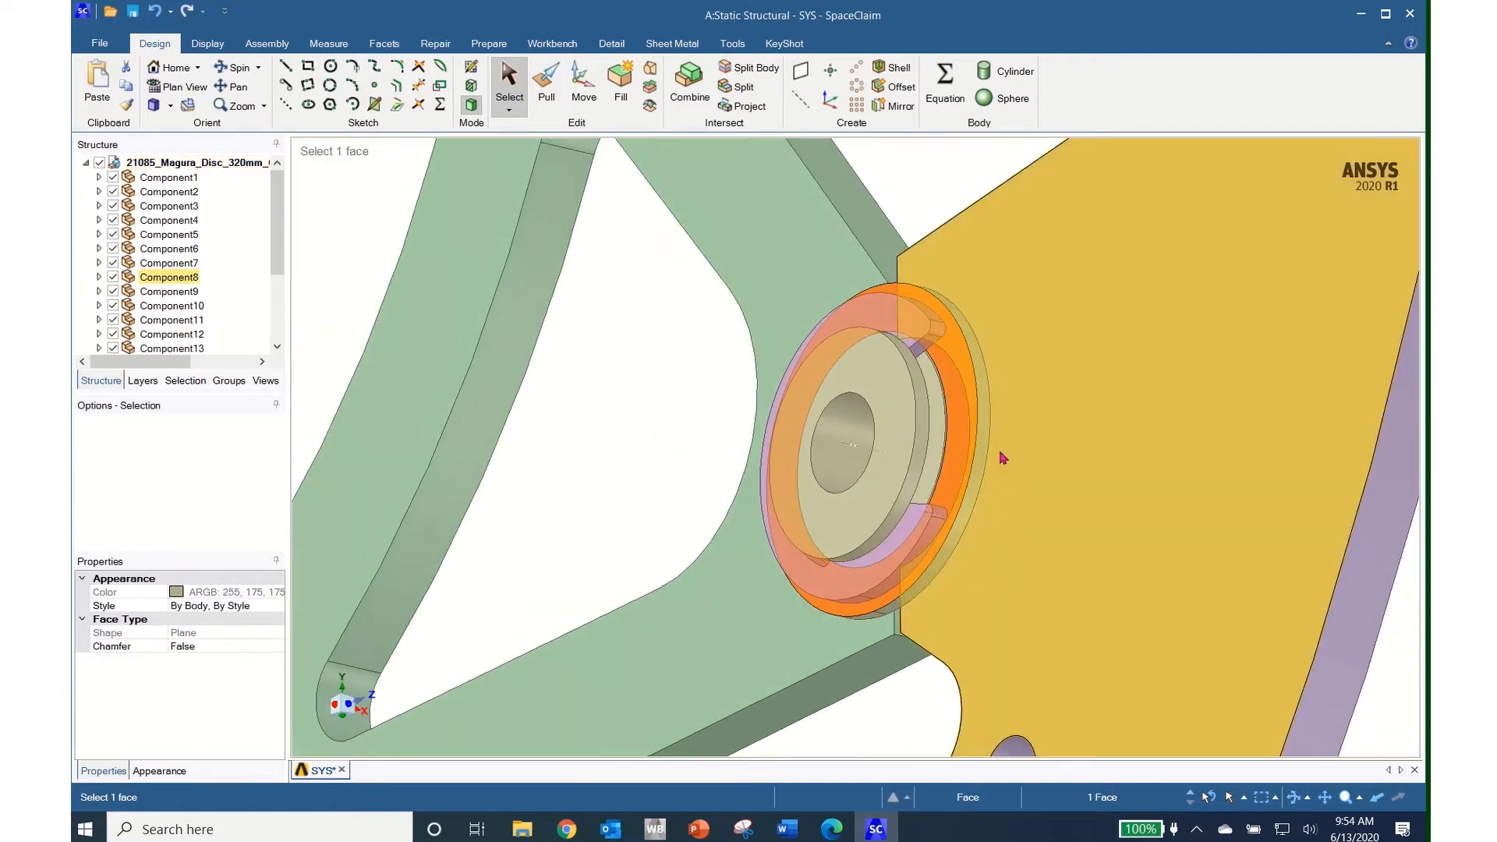
Select the component owning the bobbin's cylindrical face and hide Component15
{"action": "left_click", "coordinate": [982, 460]}
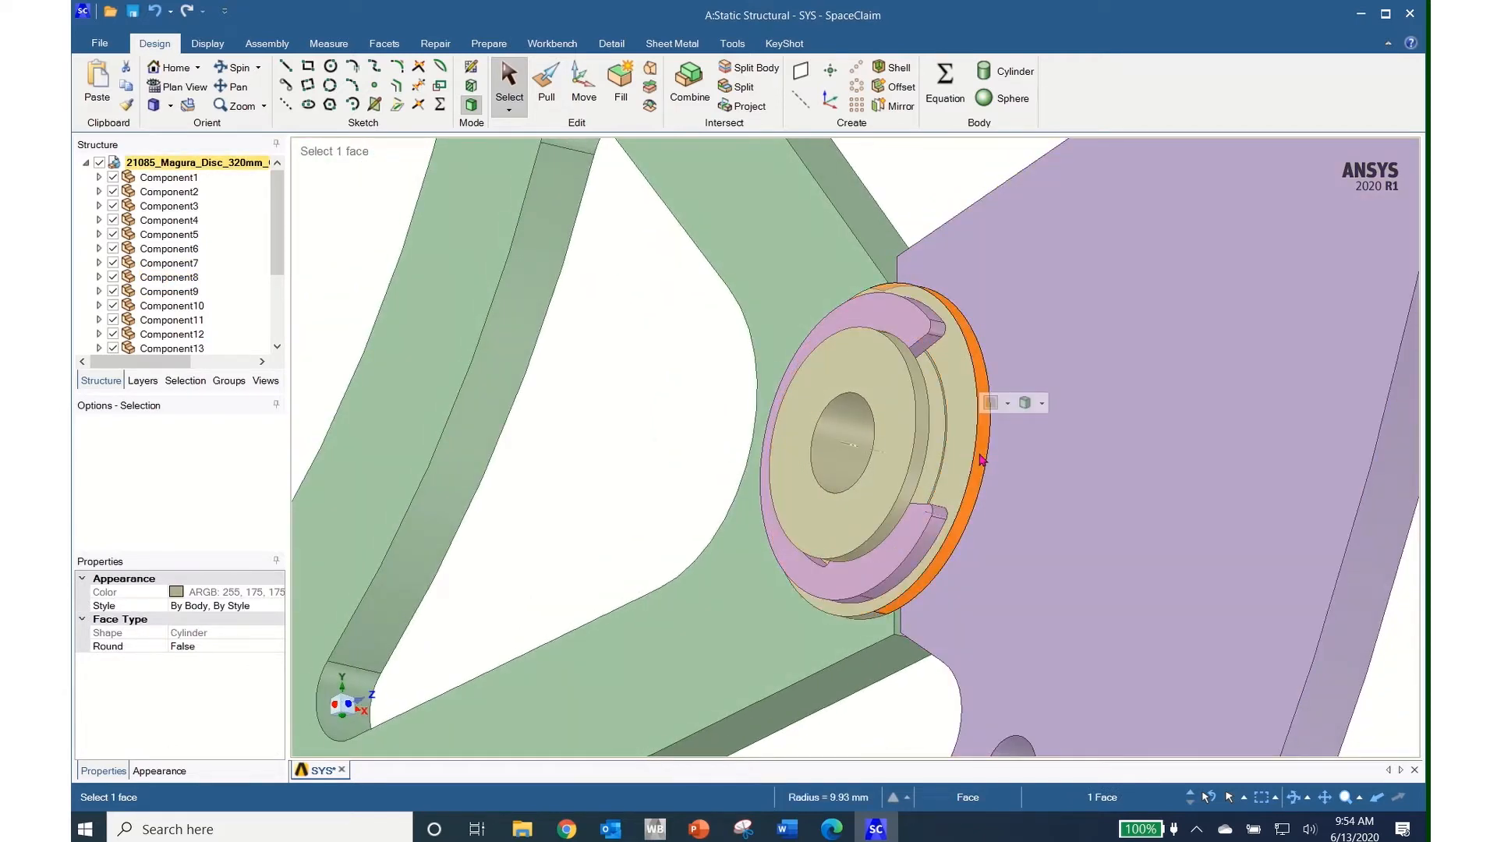
{"action": "right_click", "coordinate": [981, 460]}
{"action": "mouse_move", "coordinate": [1028, 154]}
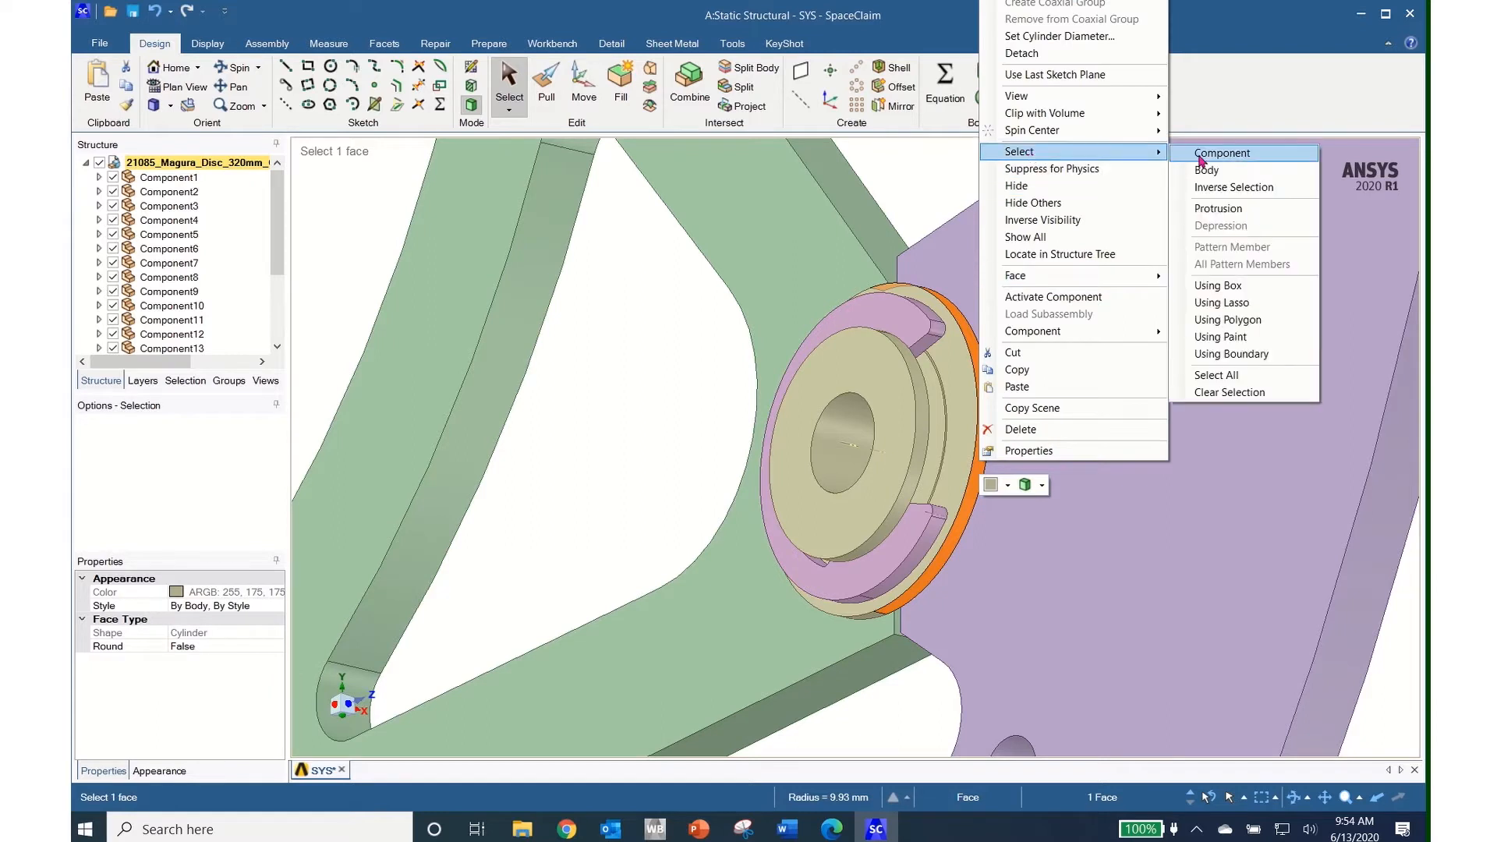
{"action": "left_click", "coordinate": [1202, 156]}
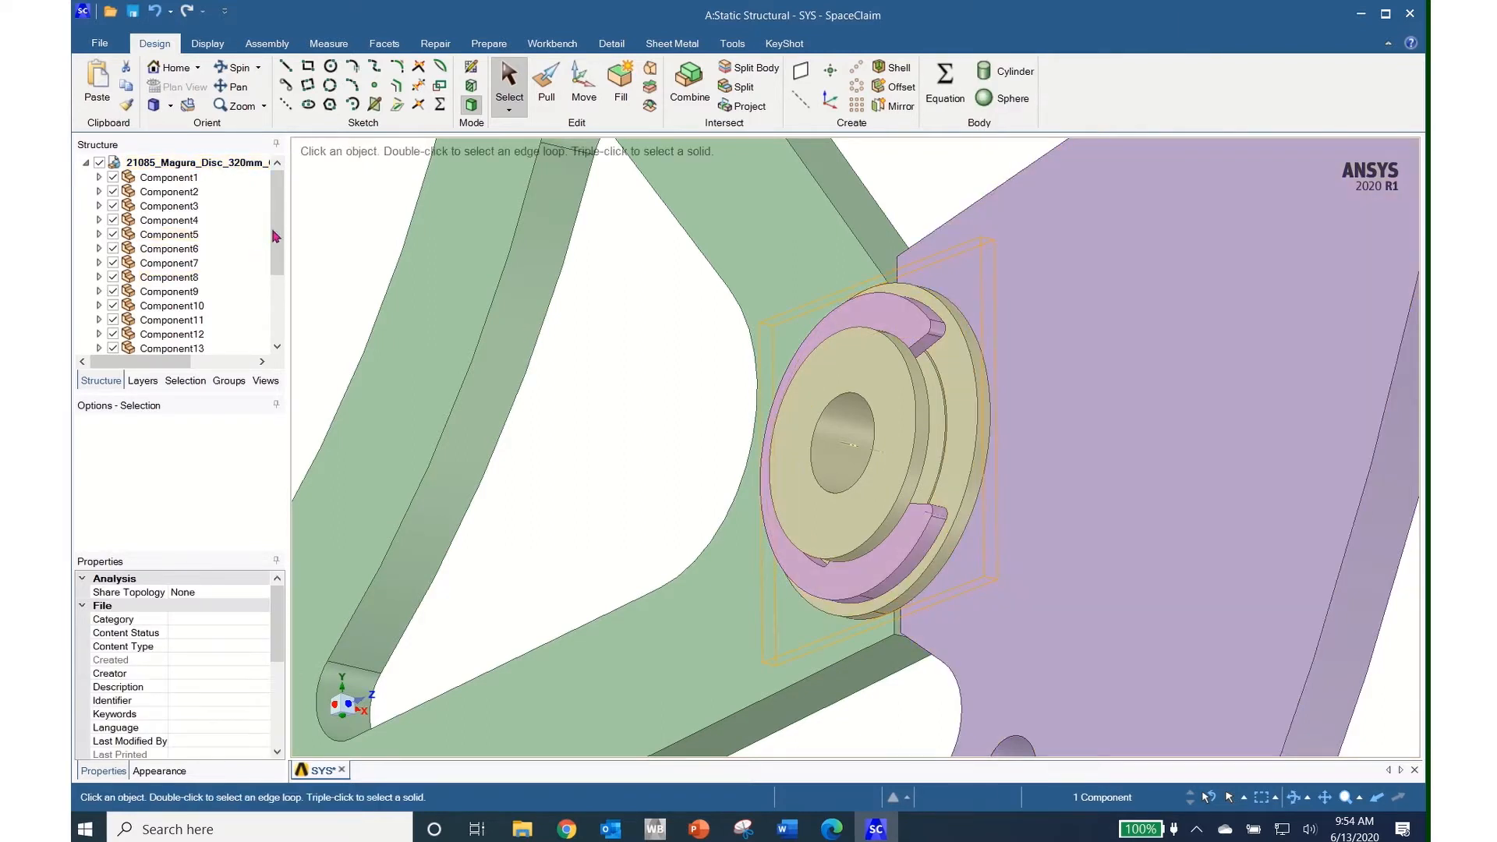
{"action": "left_click_drag", "start_coordinate": [276, 233], "coordinate": [274, 304]}
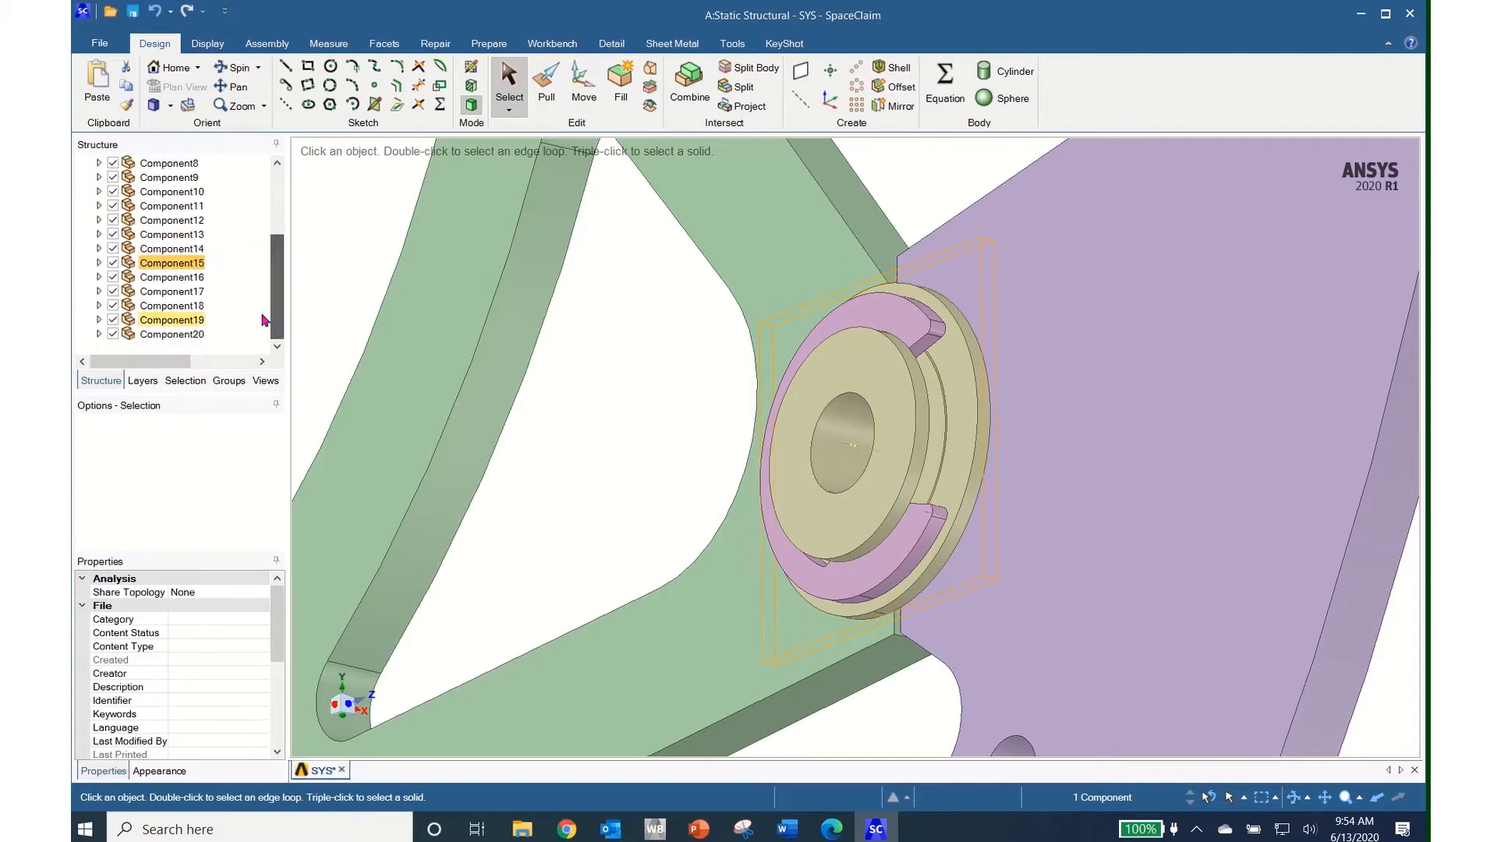
{"action": "left_click", "coordinate": [113, 264]}
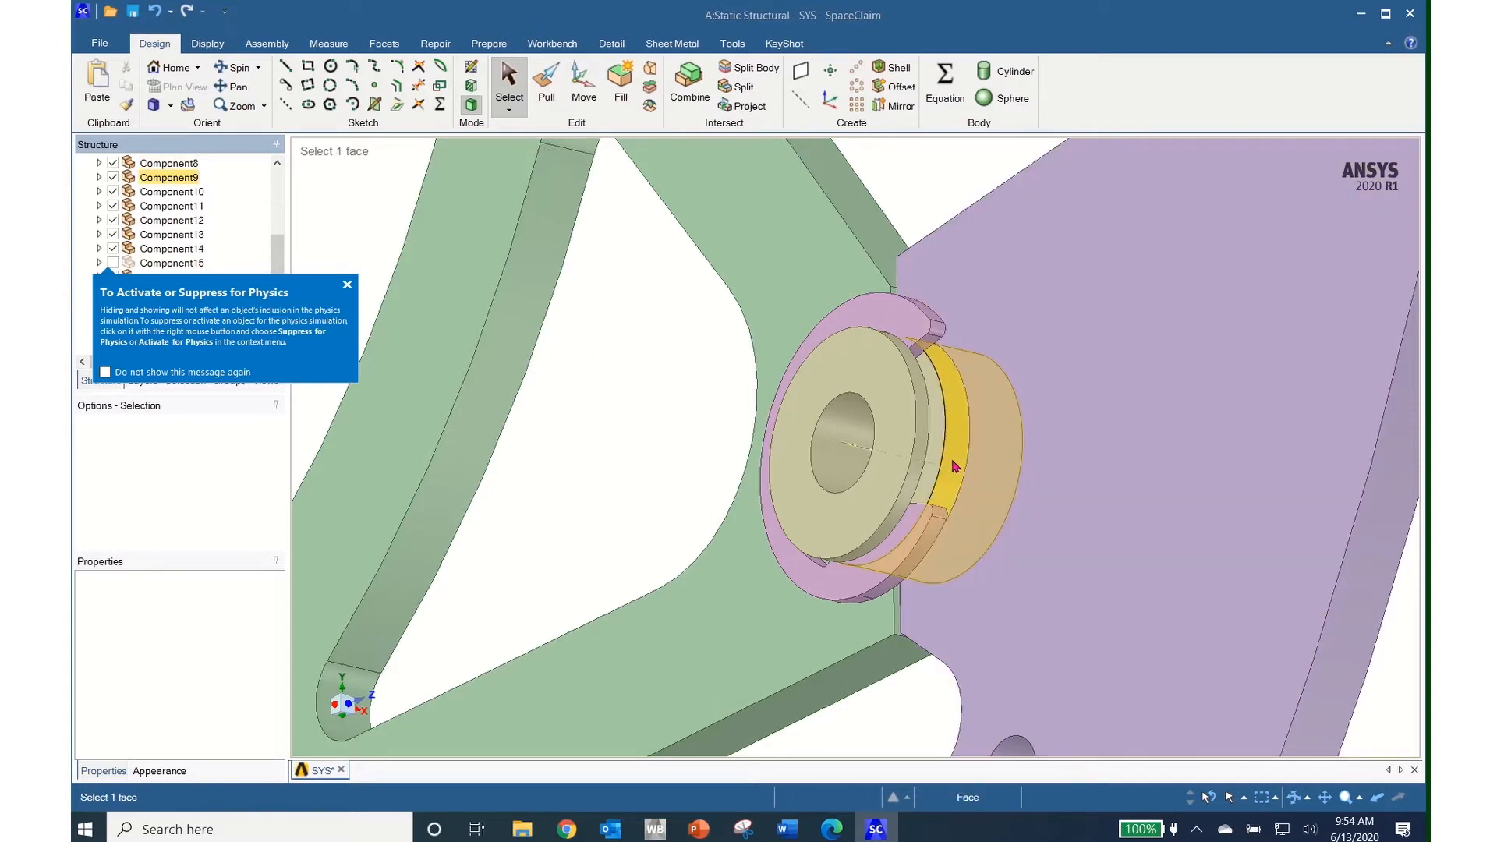
Select the plate's and beige part's components, then hide Component9's beige part
{"action": "right_click", "coordinate": [1060, 442]}
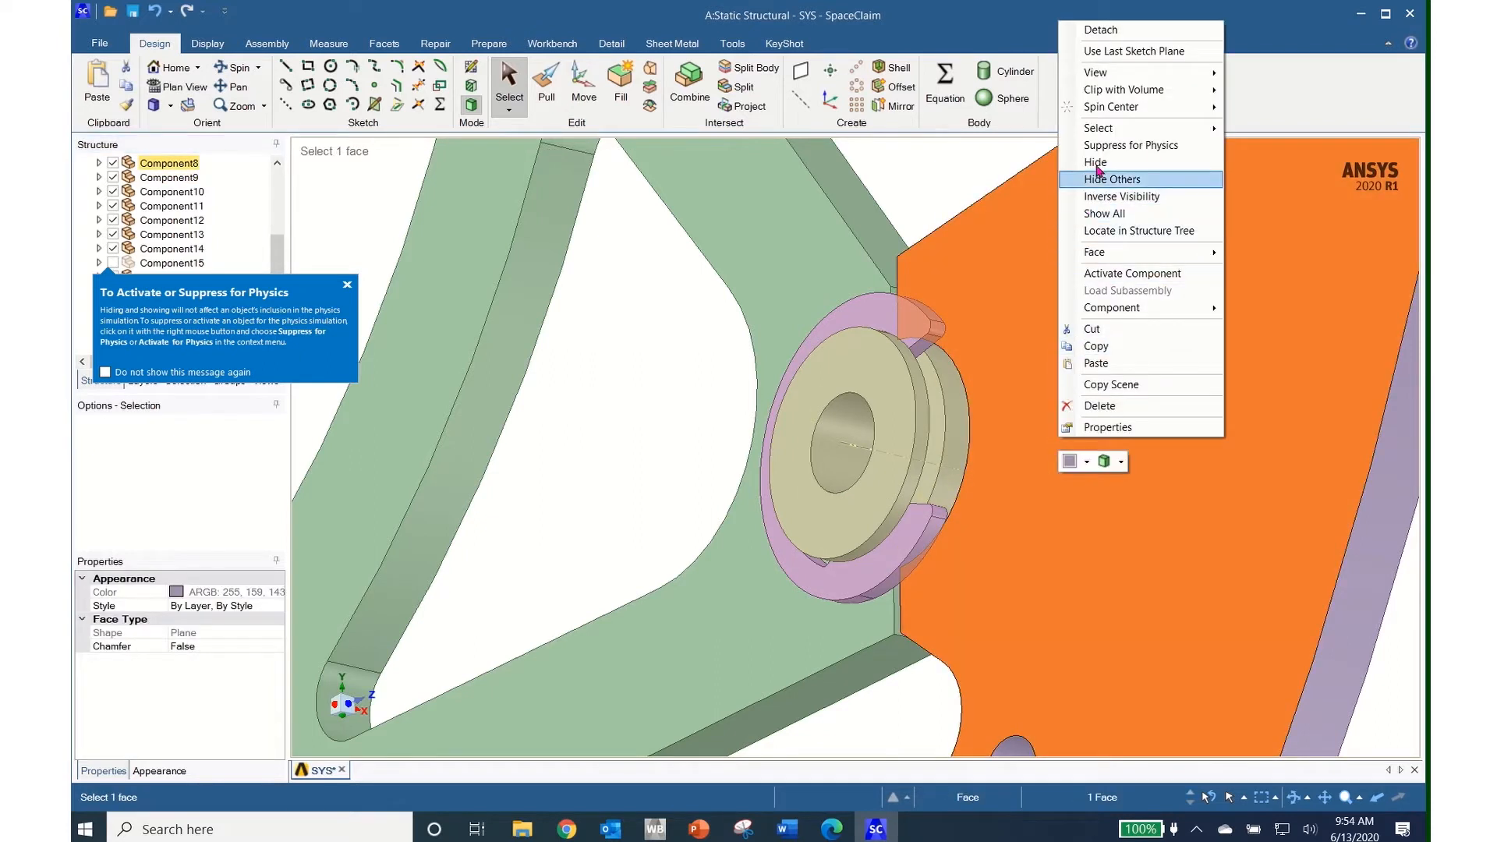
{"action": "mouse_move", "coordinate": [1103, 130]}
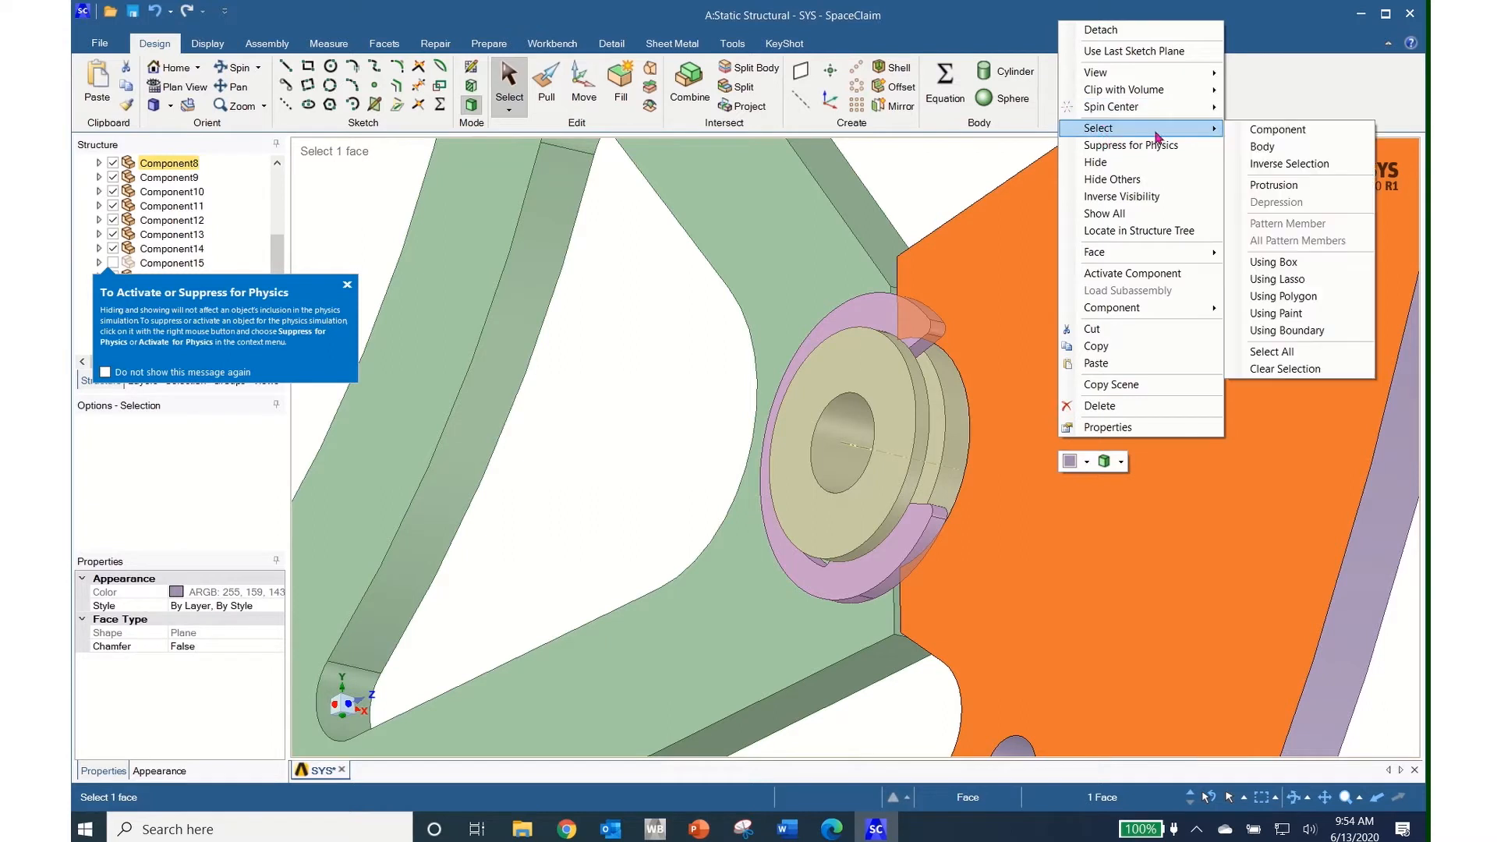
{"action": "left_click", "coordinate": [1285, 131]}
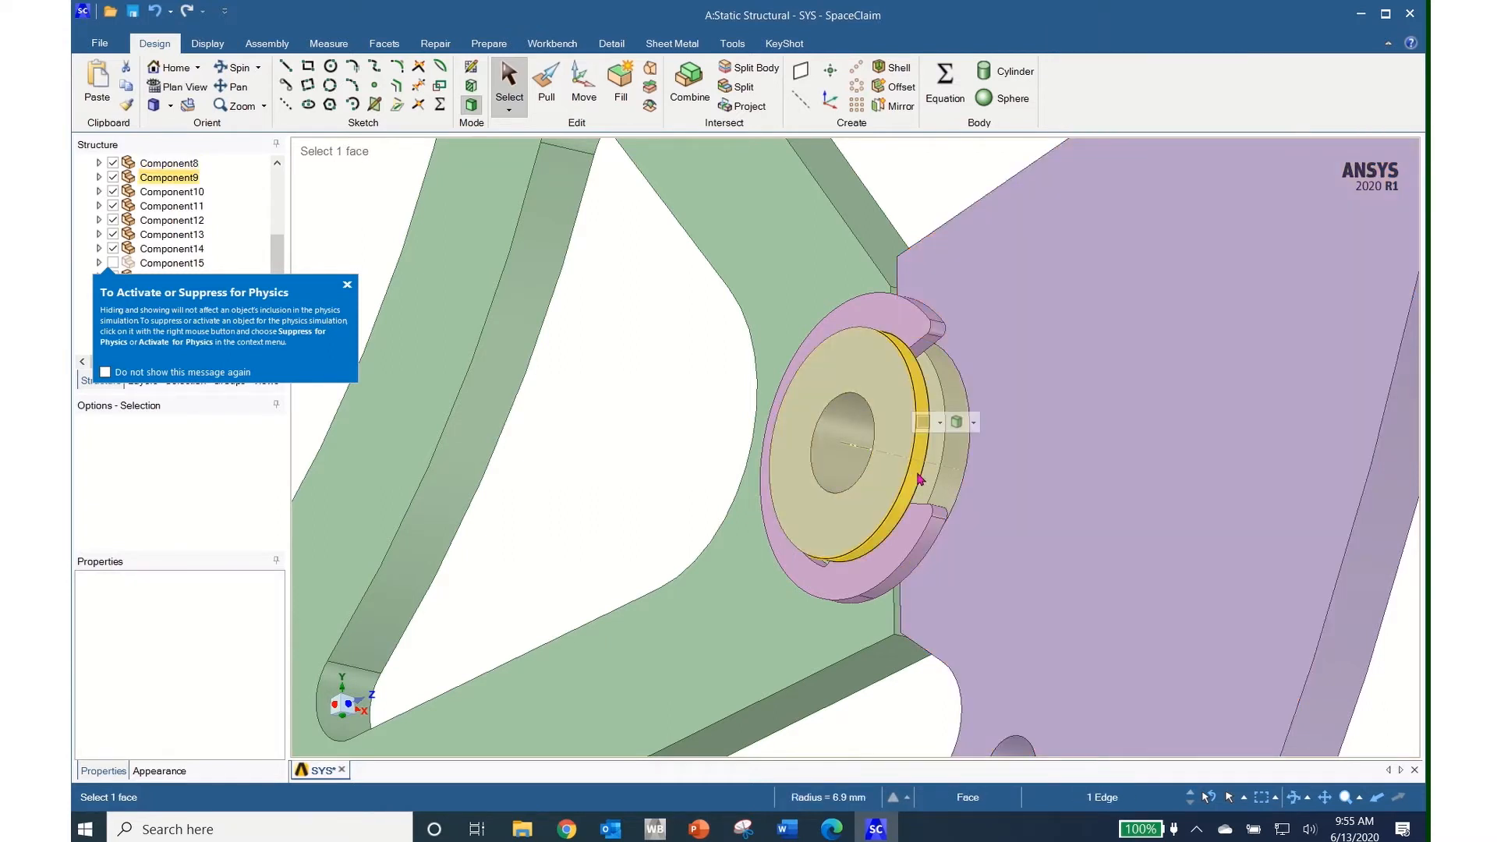
{"action": "right_click", "coordinate": [916, 479]}
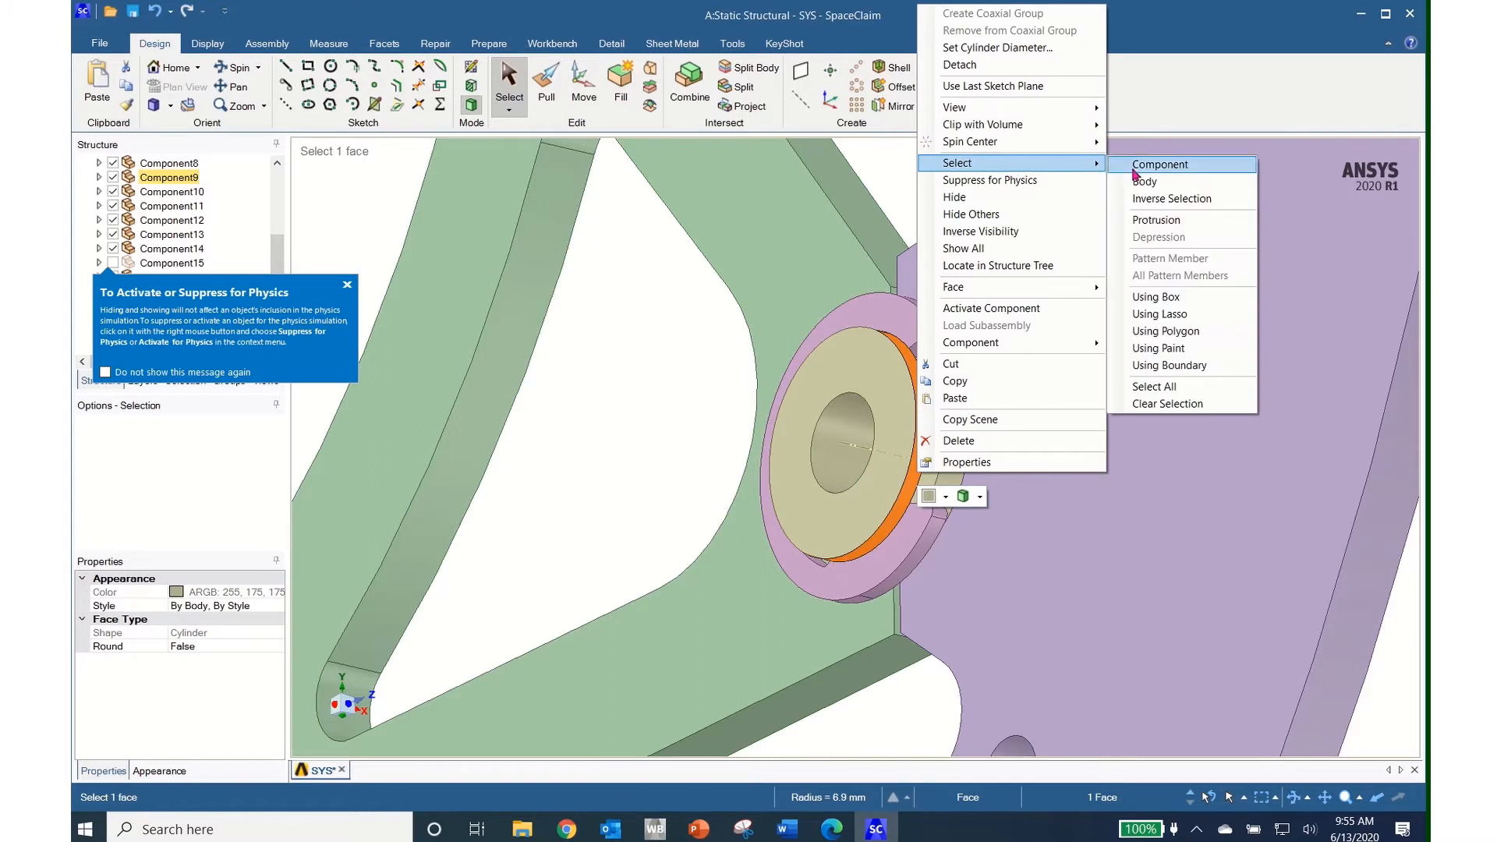
{"action": "left_click", "coordinate": [1127, 165]}
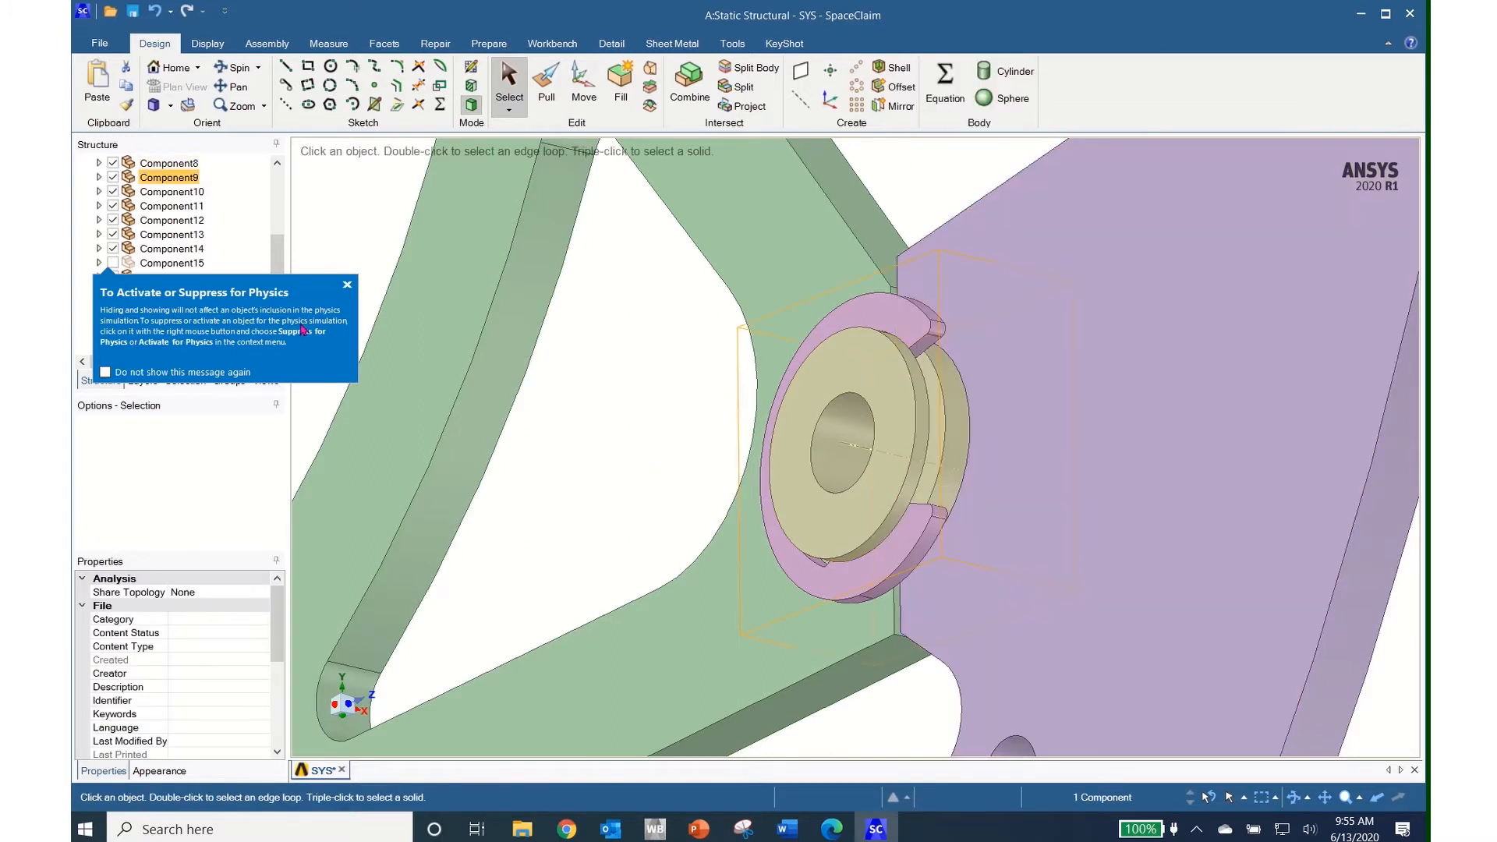
{"action": "left_click", "coordinate": [348, 286]}
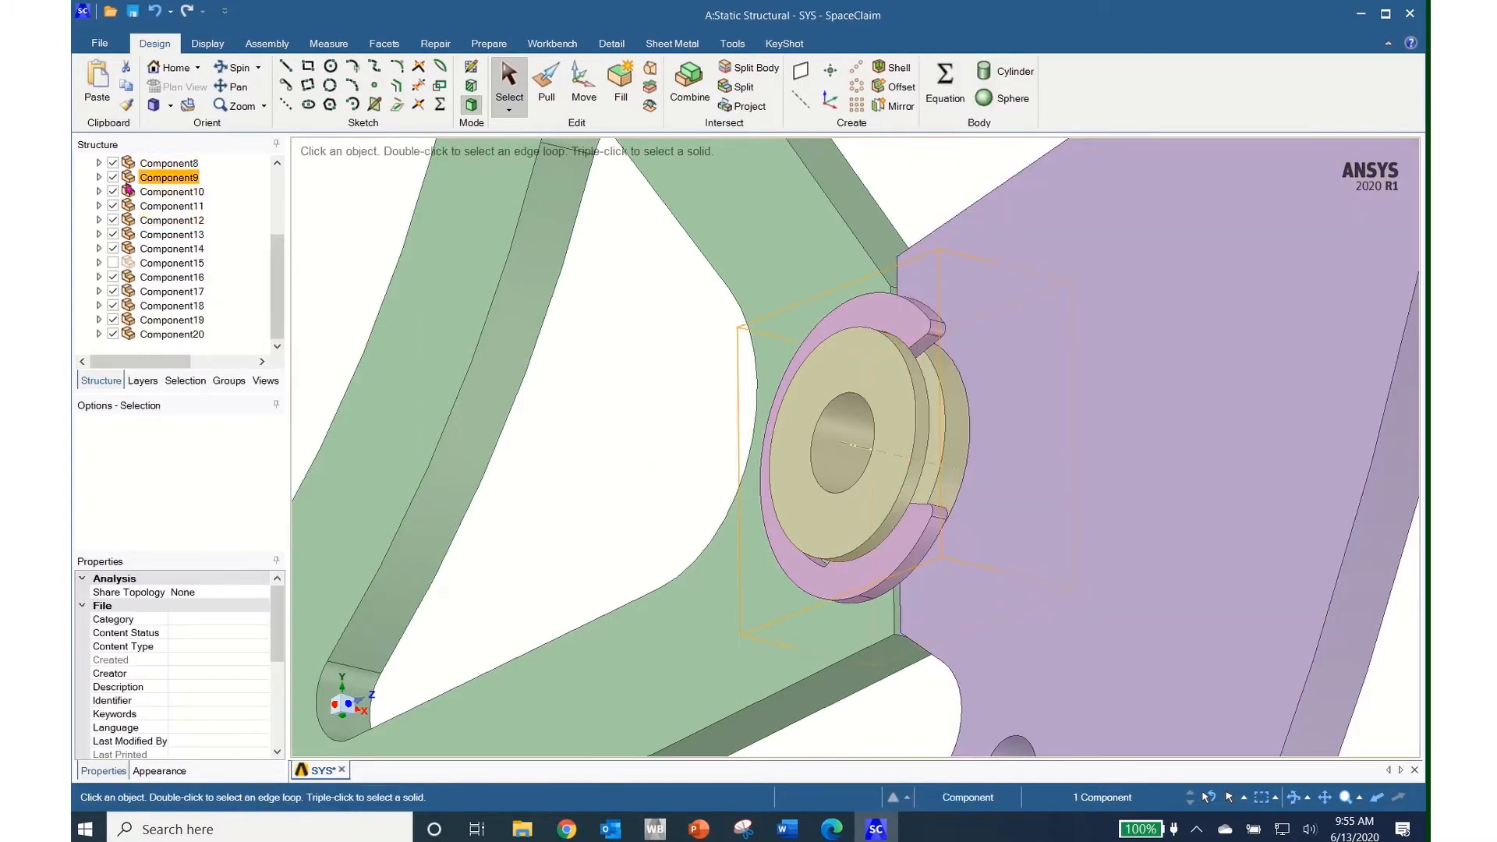
{"action": "left_click", "coordinate": [113, 178]}
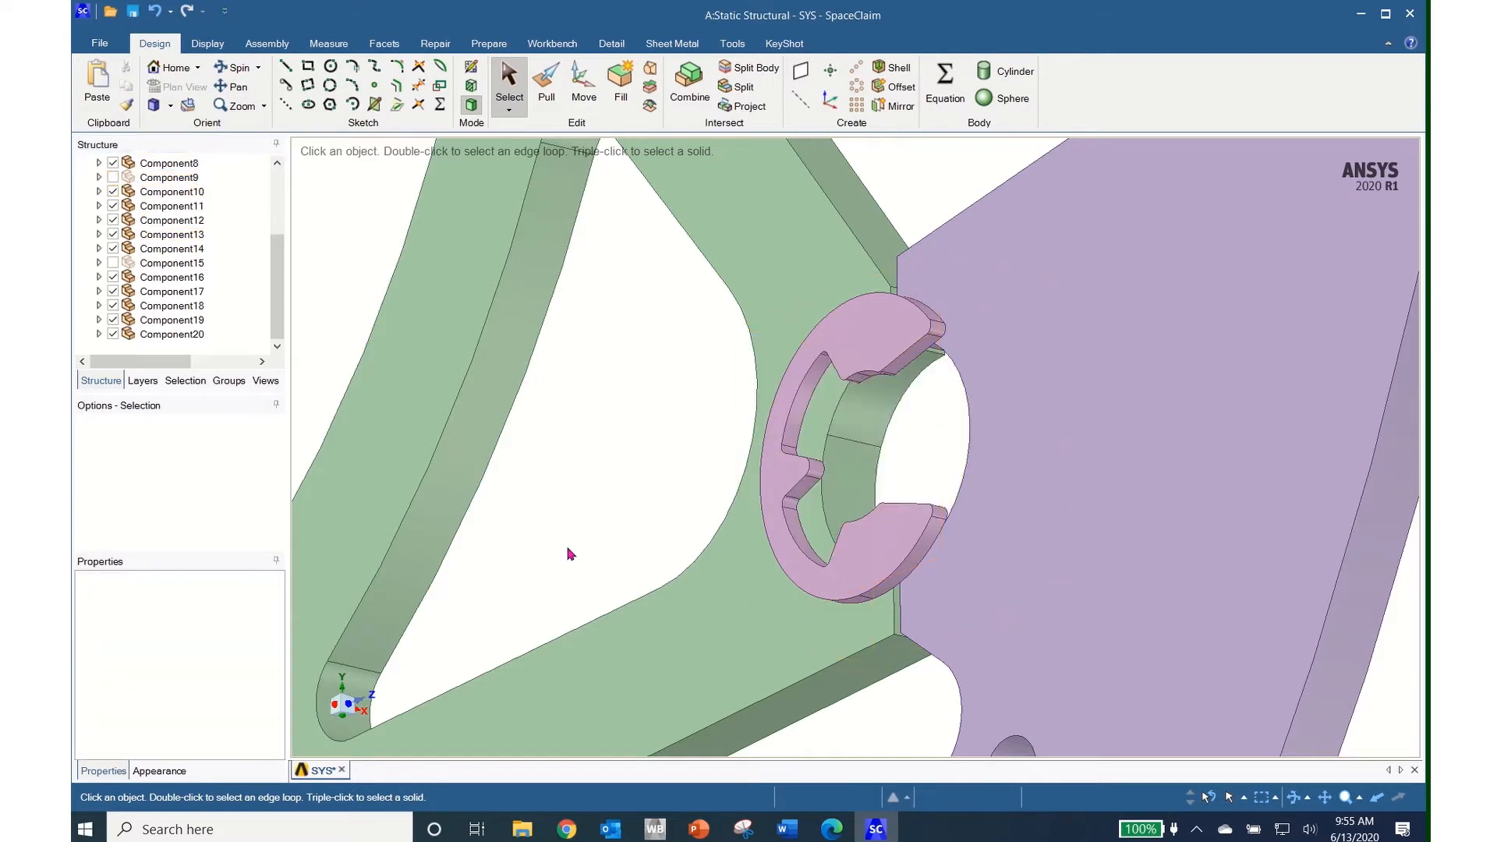
Orbit to the pink clip and select the small round faces along its outer edge
{"action": "mouse_move", "coordinate": [569, 554]}
{"action": "middle_mouse_down"}
{"action": "mouse_move", "coordinate": [611, 569]}
{"action": "mouse_move", "coordinate": [659, 558]}
{"action": "mouse_move", "coordinate": [670, 538]}
{"action": "mouse_move", "coordinate": [585, 554]}
{"action": "mouse_move", "coordinate": [586, 571]}
{"action": "middle_mouse_up"}
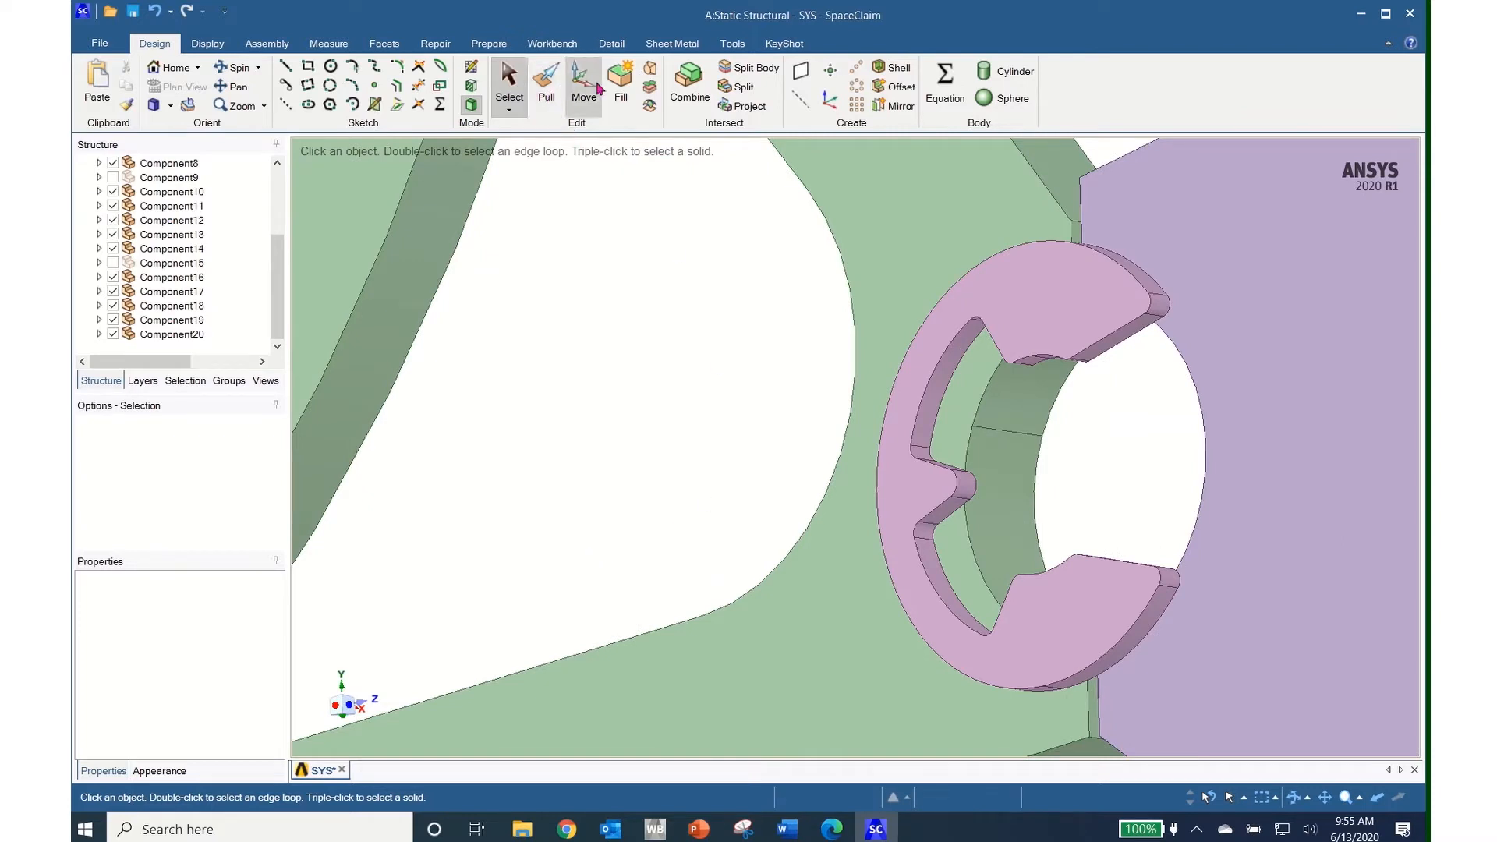
{"action": "left_click", "coordinate": [509, 77]}
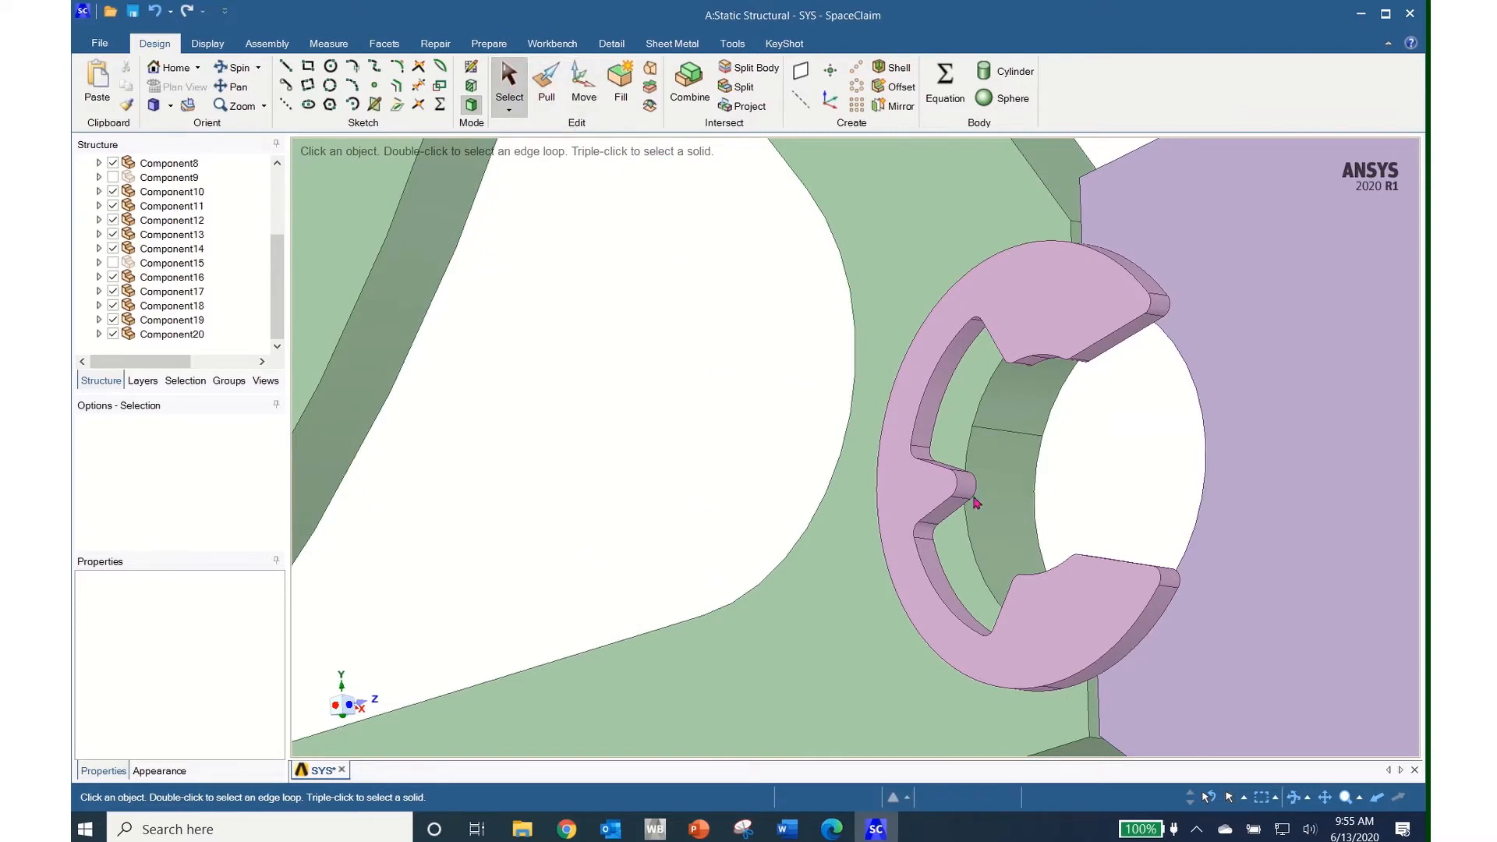
{"action": "left_click", "coordinate": [928, 468]}
{"action": "middle_click_drag", "start_coordinate": [1113, 611], "coordinate": [1120, 727]}
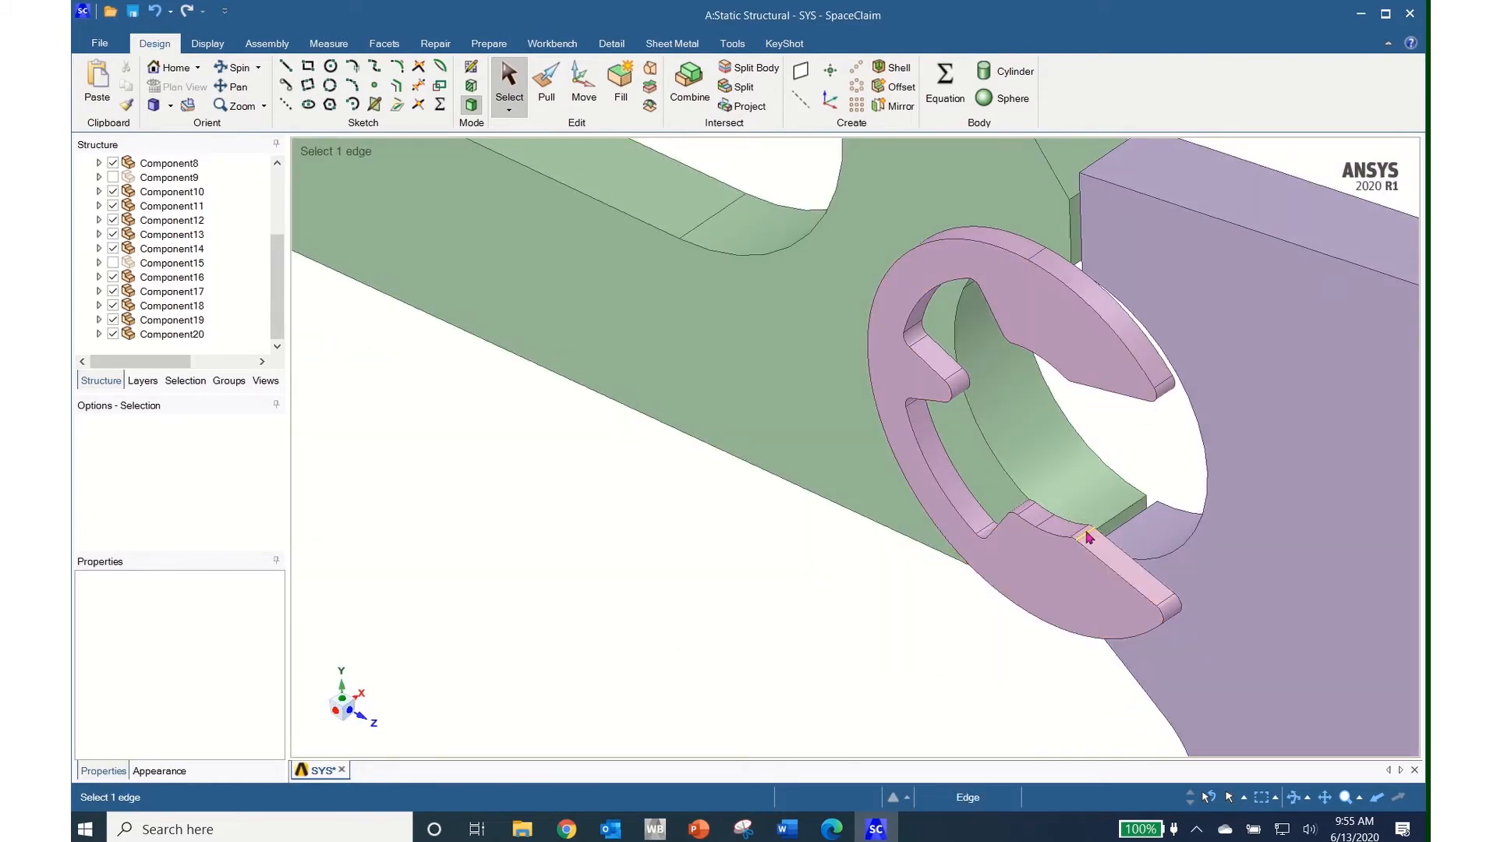
{"action": "scroll", "coordinate": [1086, 537], "scroll_direction": "up", "scroll_amount": 2}
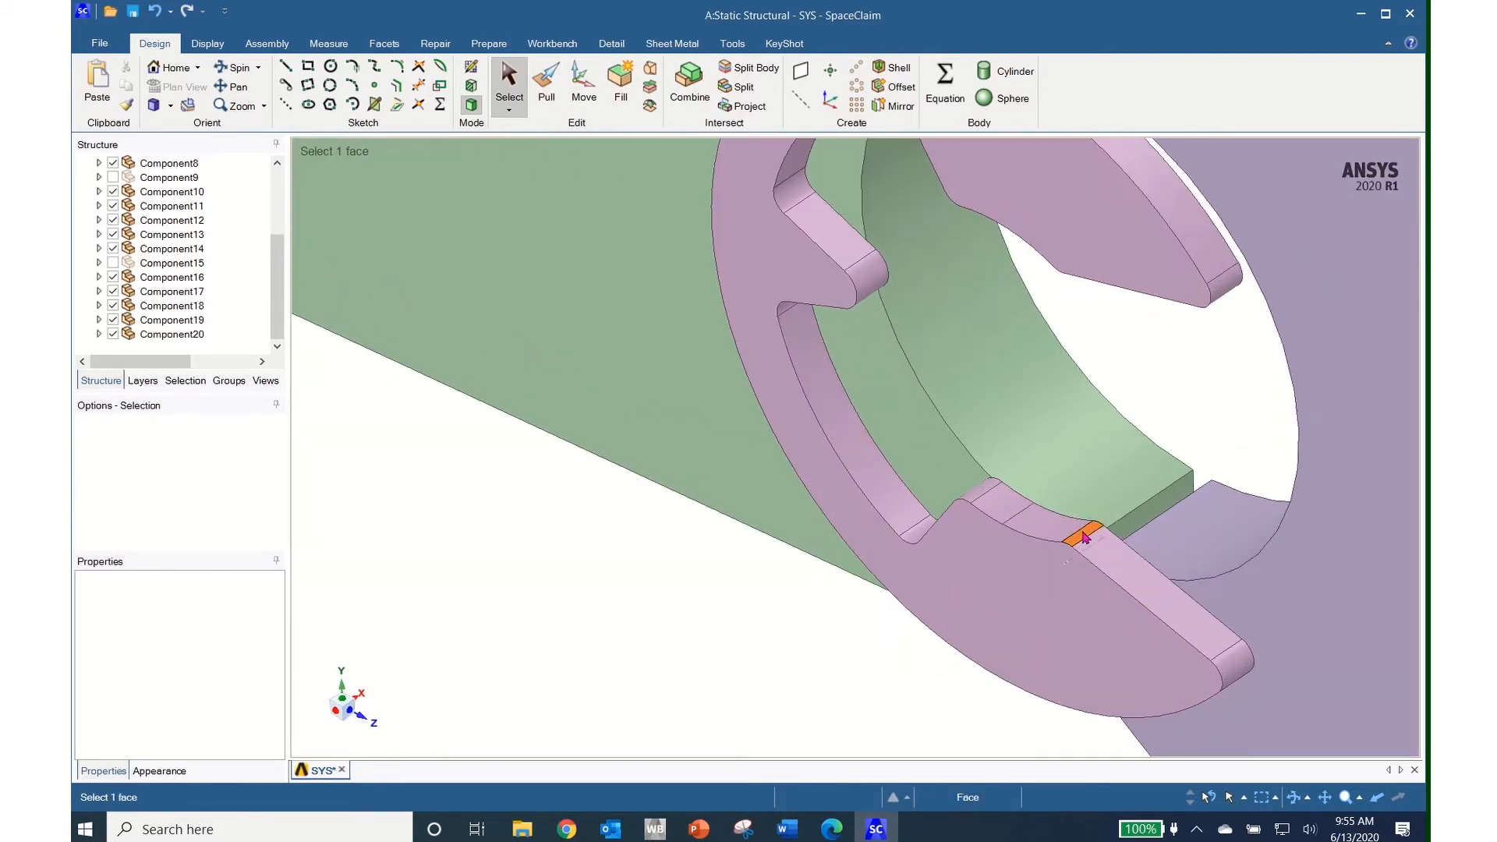
{"action": "left_click", "coordinate": [1086, 537]}
{"action": "left_click", "coordinate": [1039, 523], "text": "ctrl"}
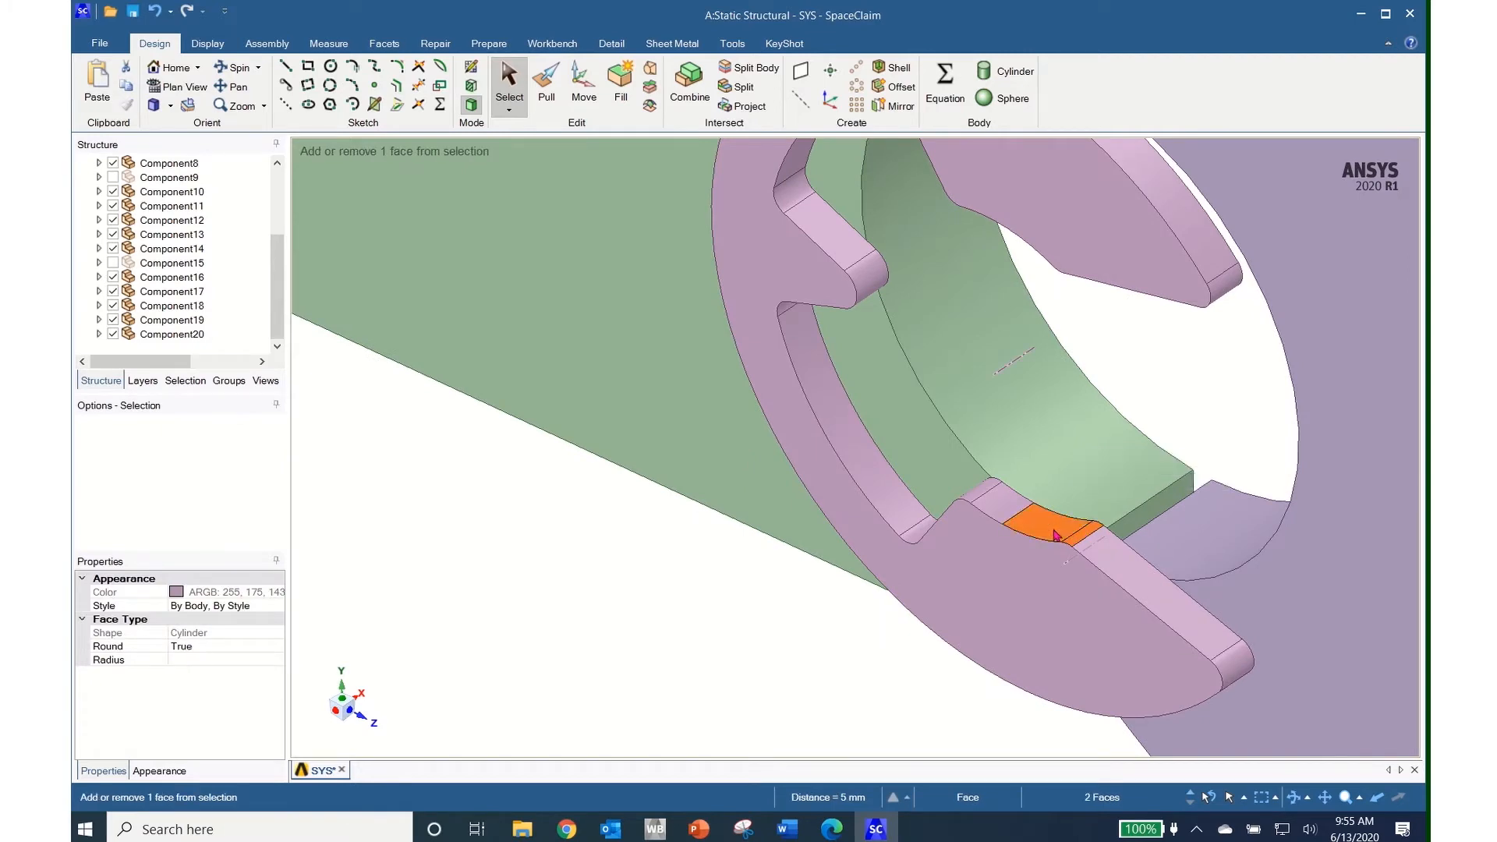
{"action": "left_click", "coordinate": [999, 511], "text": "ctrl"}
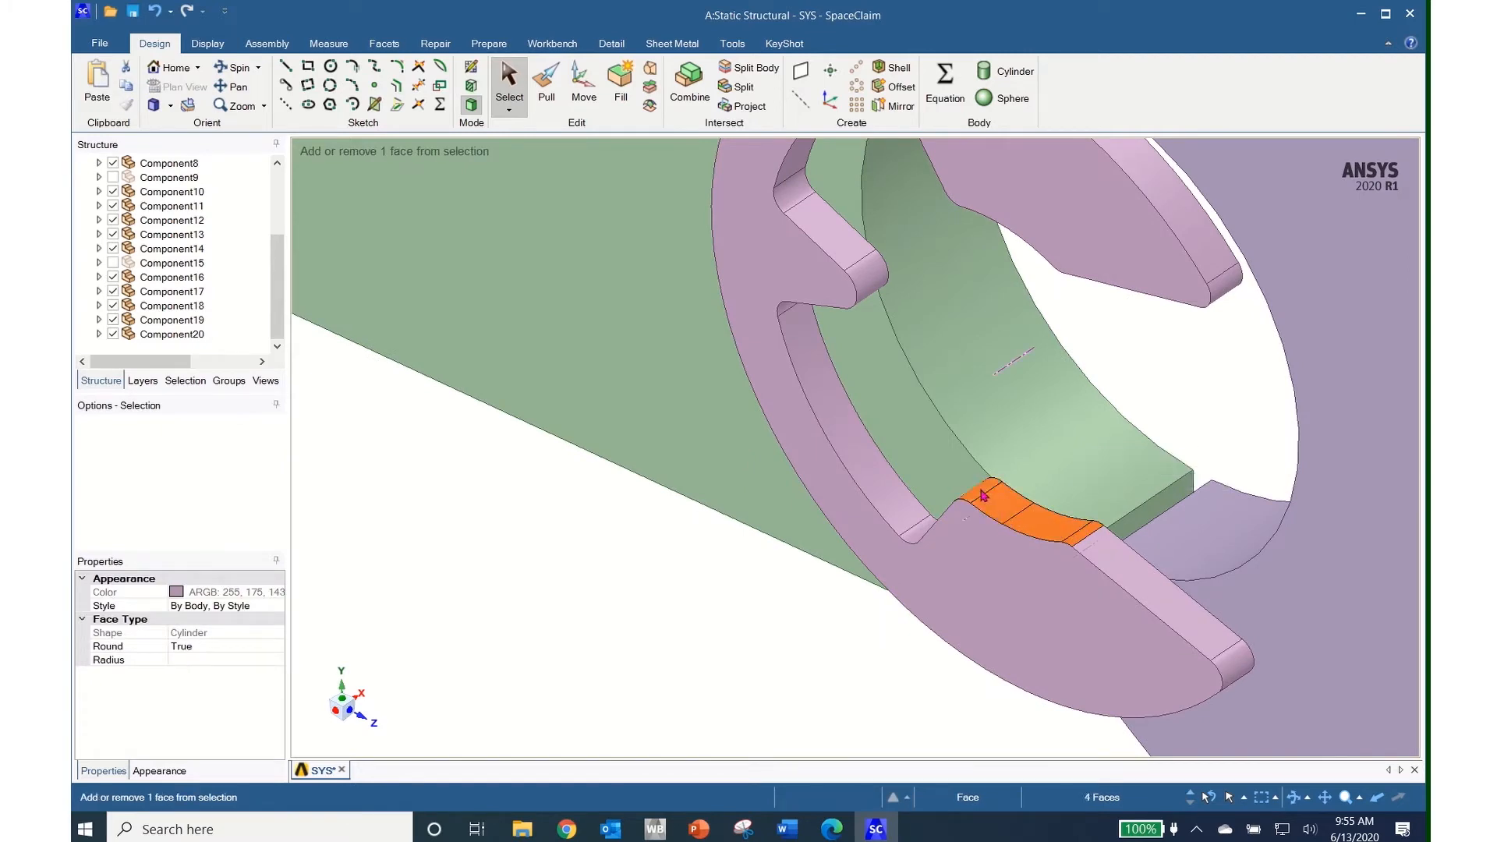
{"action": "left_click", "coordinate": [984, 496], "text": "ctrl"}
{"action": "middle_click_drag", "start_coordinate": [984, 496], "coordinate": [926, 499]}
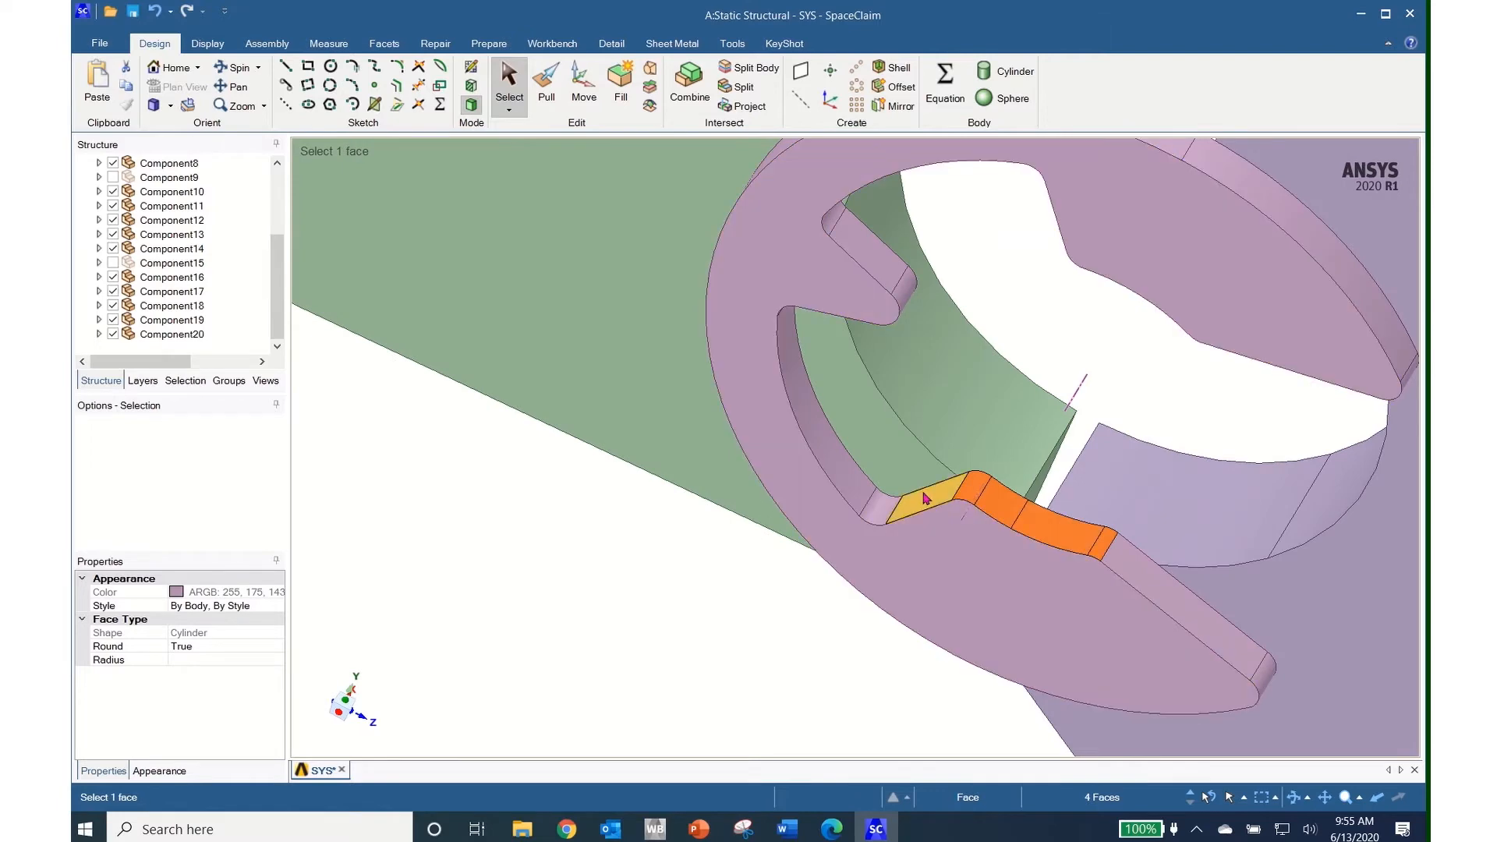
{"action": "left_click", "coordinate": [926, 499], "text": "ctrl"}
{"action": "left_click", "coordinate": [881, 512], "text": "ctrl"}
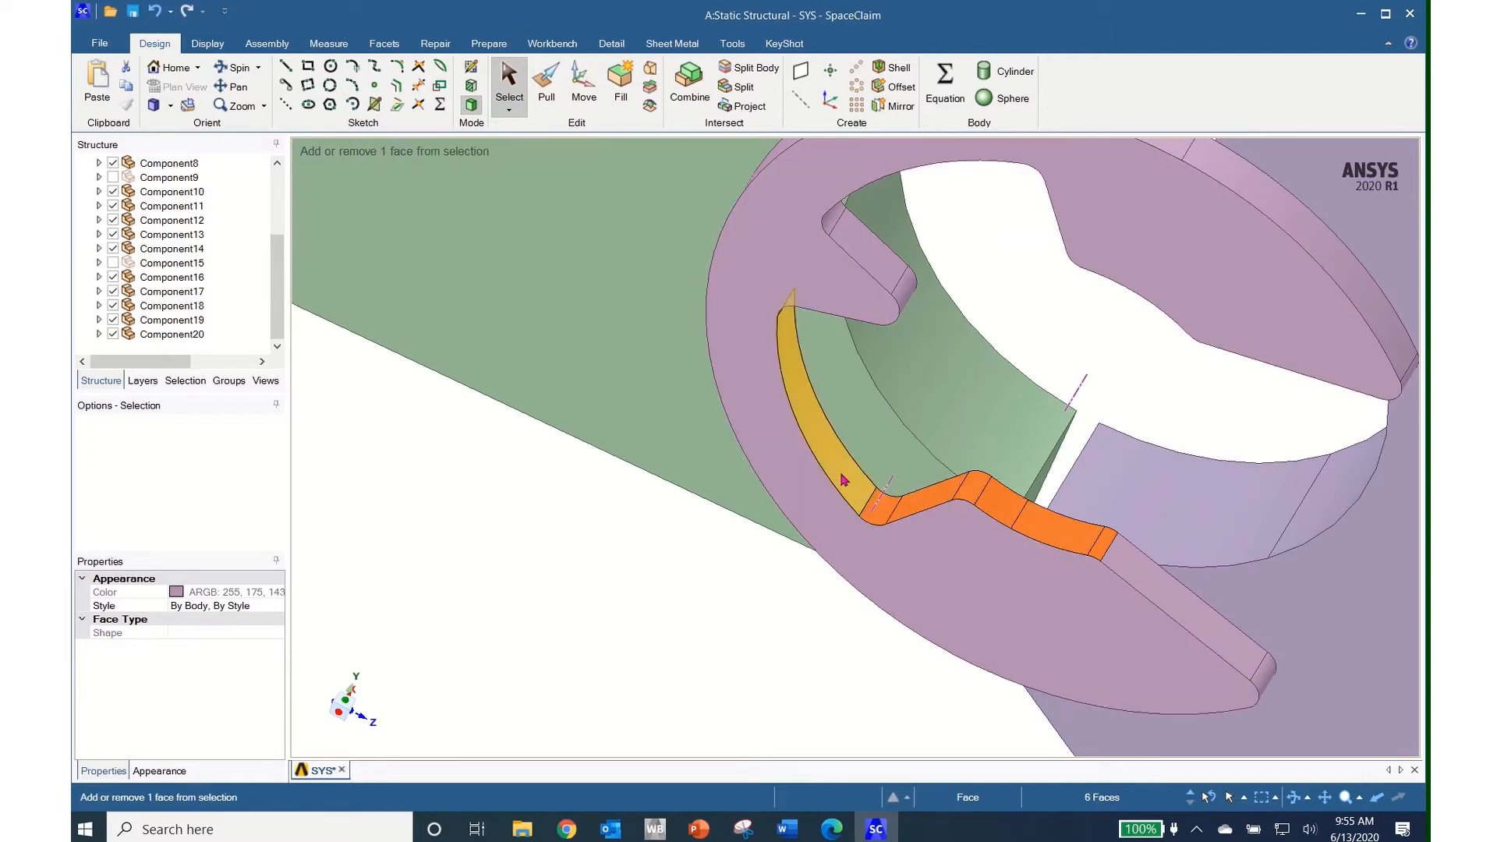
{"action": "left_click", "coordinate": [844, 480], "text": "ctrl"}
Add the clip's inner small round faces to the selection
{"action": "middle_click_drag", "start_coordinate": [843, 481], "coordinate": [777, 332]}
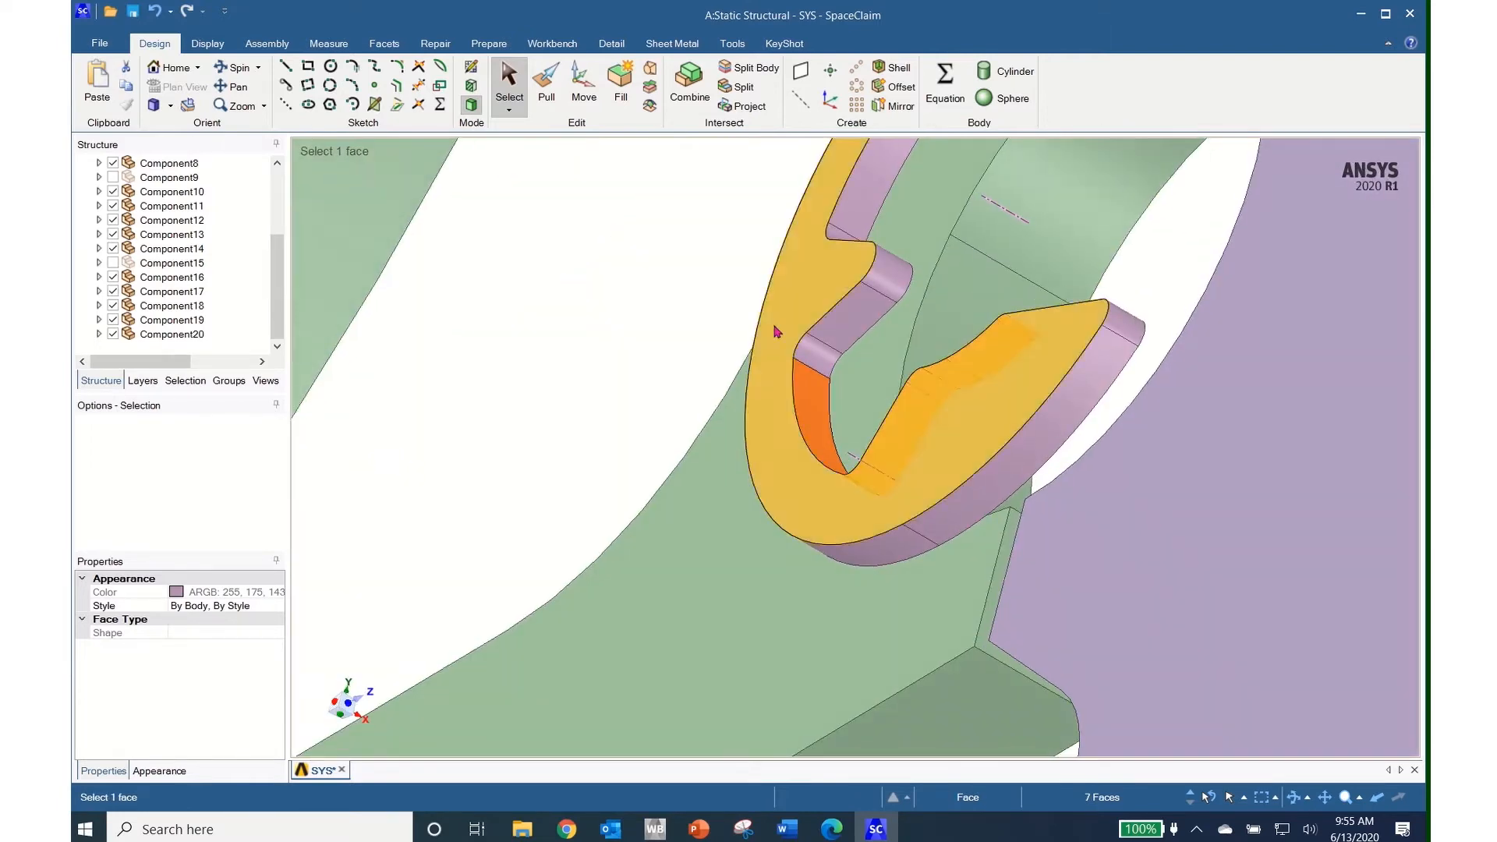
{"action": "left_click", "coordinate": [819, 355], "text": "ctrl"}
{"action": "left_click", "coordinate": [866, 311], "text": "ctrl"}
{"action": "left_click", "coordinate": [888, 283], "text": "ctrl"}
{"action": "middle_click_drag", "start_coordinate": [887, 283], "coordinate": [849, 401]}
{"action": "left_click", "coordinate": [889, 233], "text": "ctrl"}
{"action": "middle_click_drag", "start_coordinate": [890, 234], "coordinate": [811, 573]}
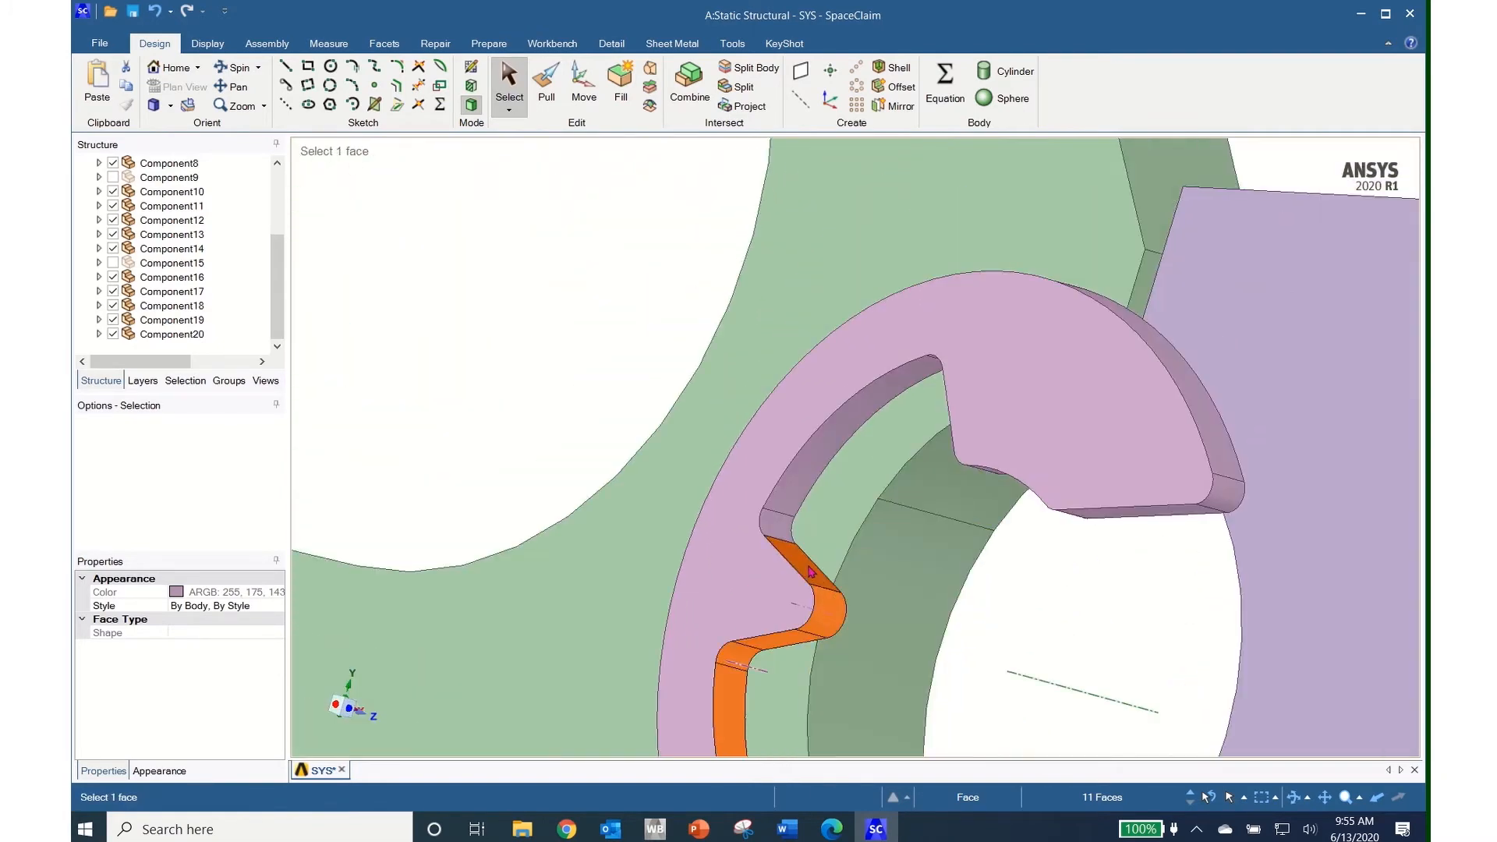
Restart the selection with the slot's round faces, slanted side face and curved inner face
{"action": "left_click", "coordinate": [782, 529]}
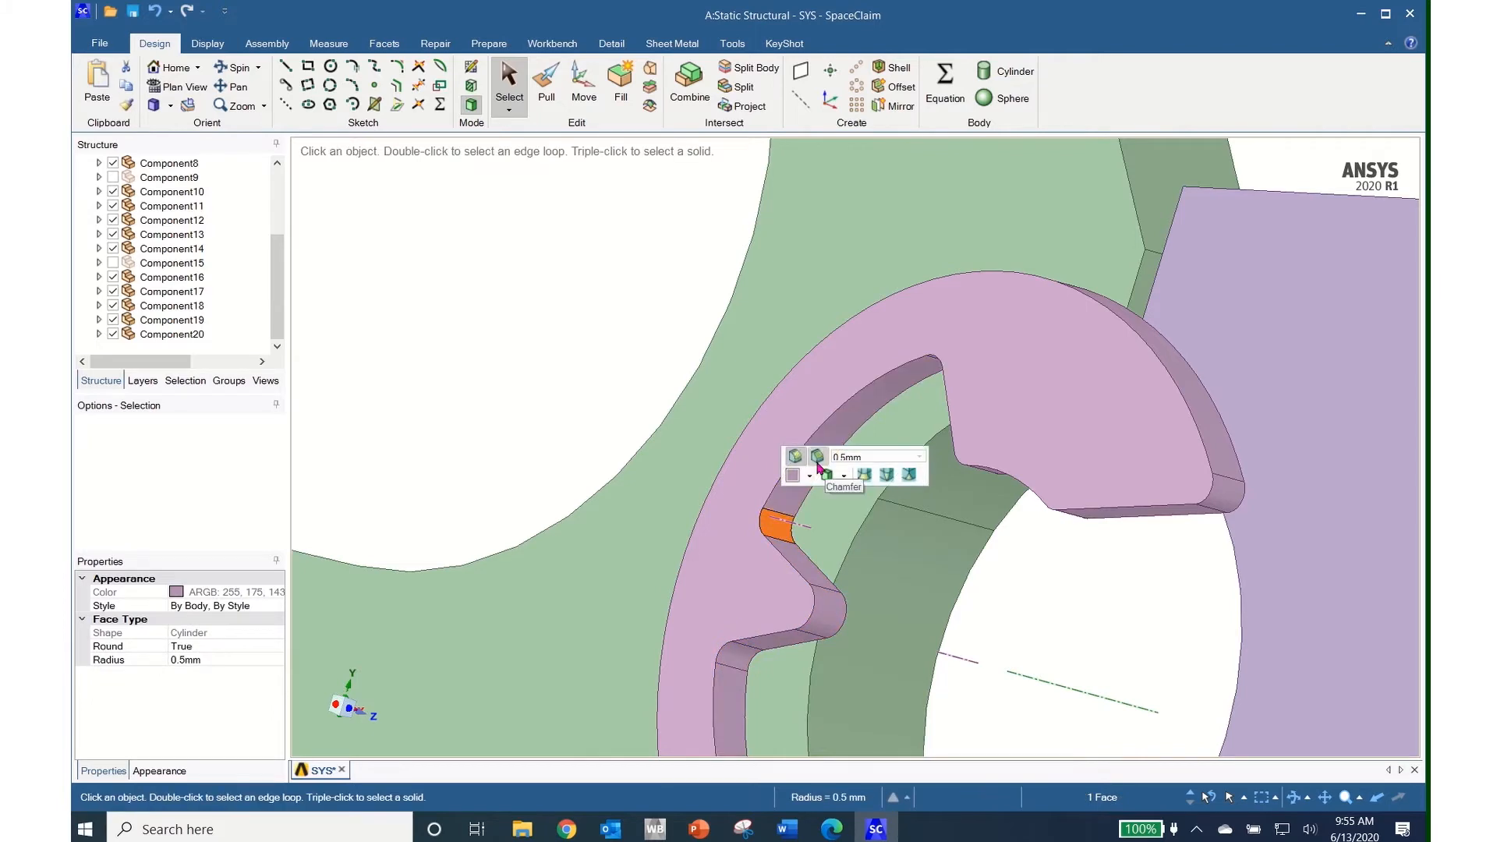
{"action": "middle_click_drag", "start_coordinate": [889, 519], "coordinate": [934, 433]}
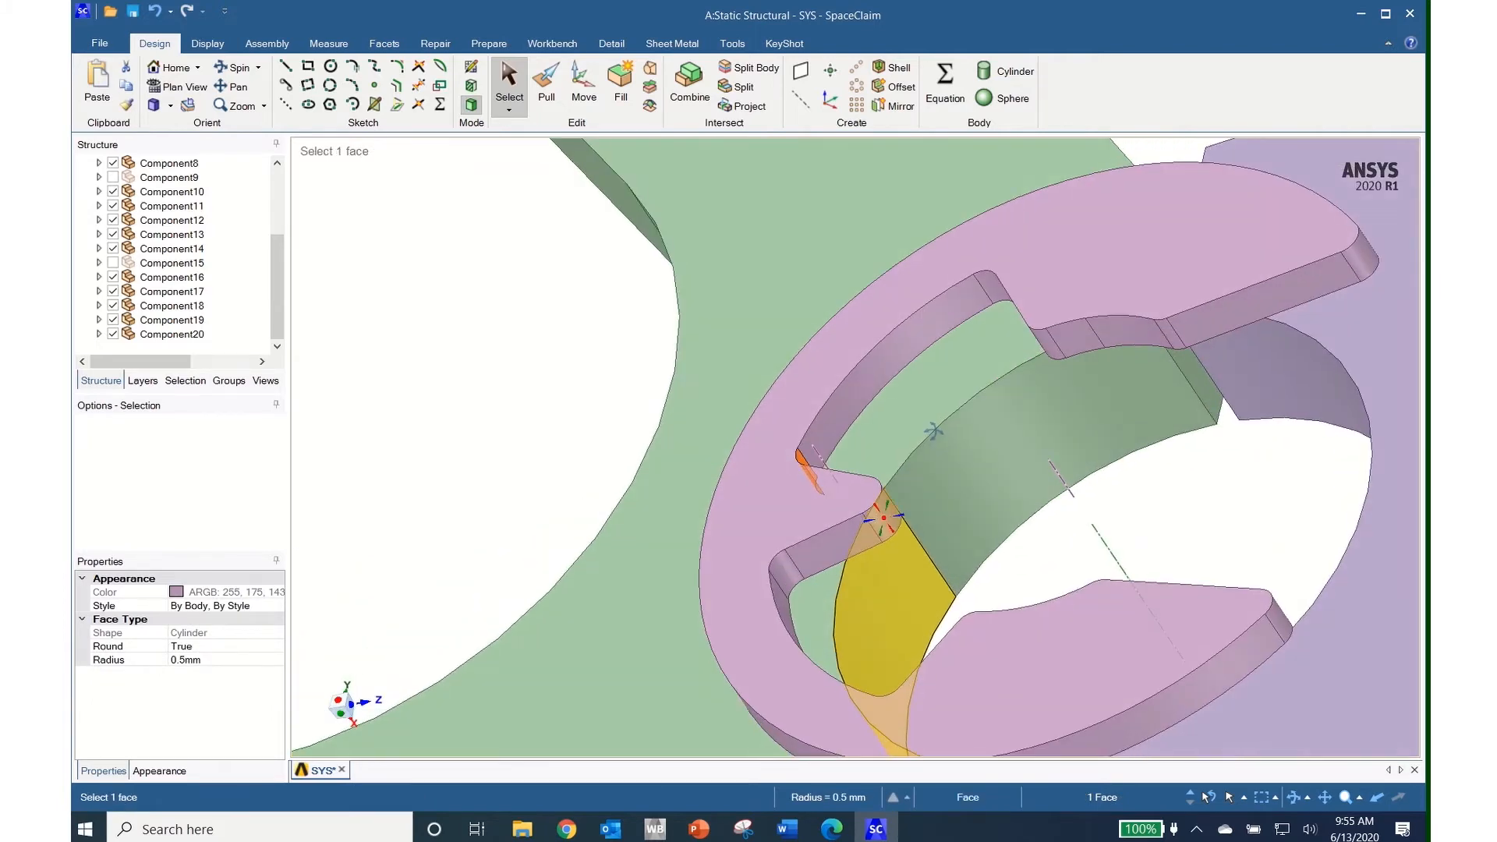
{"action": "left_click", "coordinate": [1172, 340]}
{"action": "left_click", "coordinate": [1134, 335], "text": "ctrl"}
{"action": "left_click", "coordinate": [1070, 344], "text": "ctrl"}
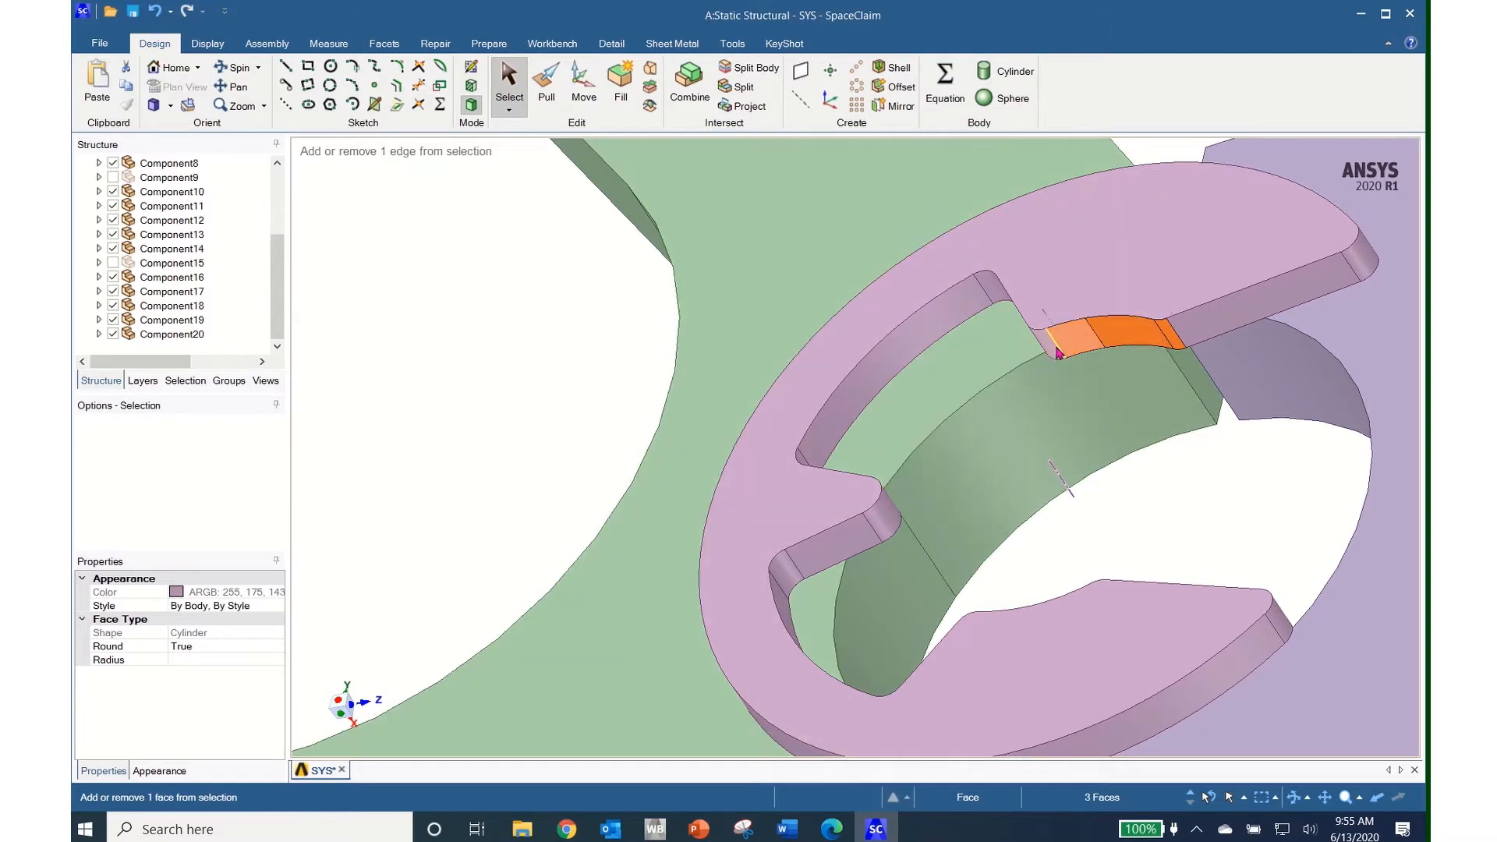
{"action": "left_click", "coordinate": [1056, 350], "text": "ctrl"}
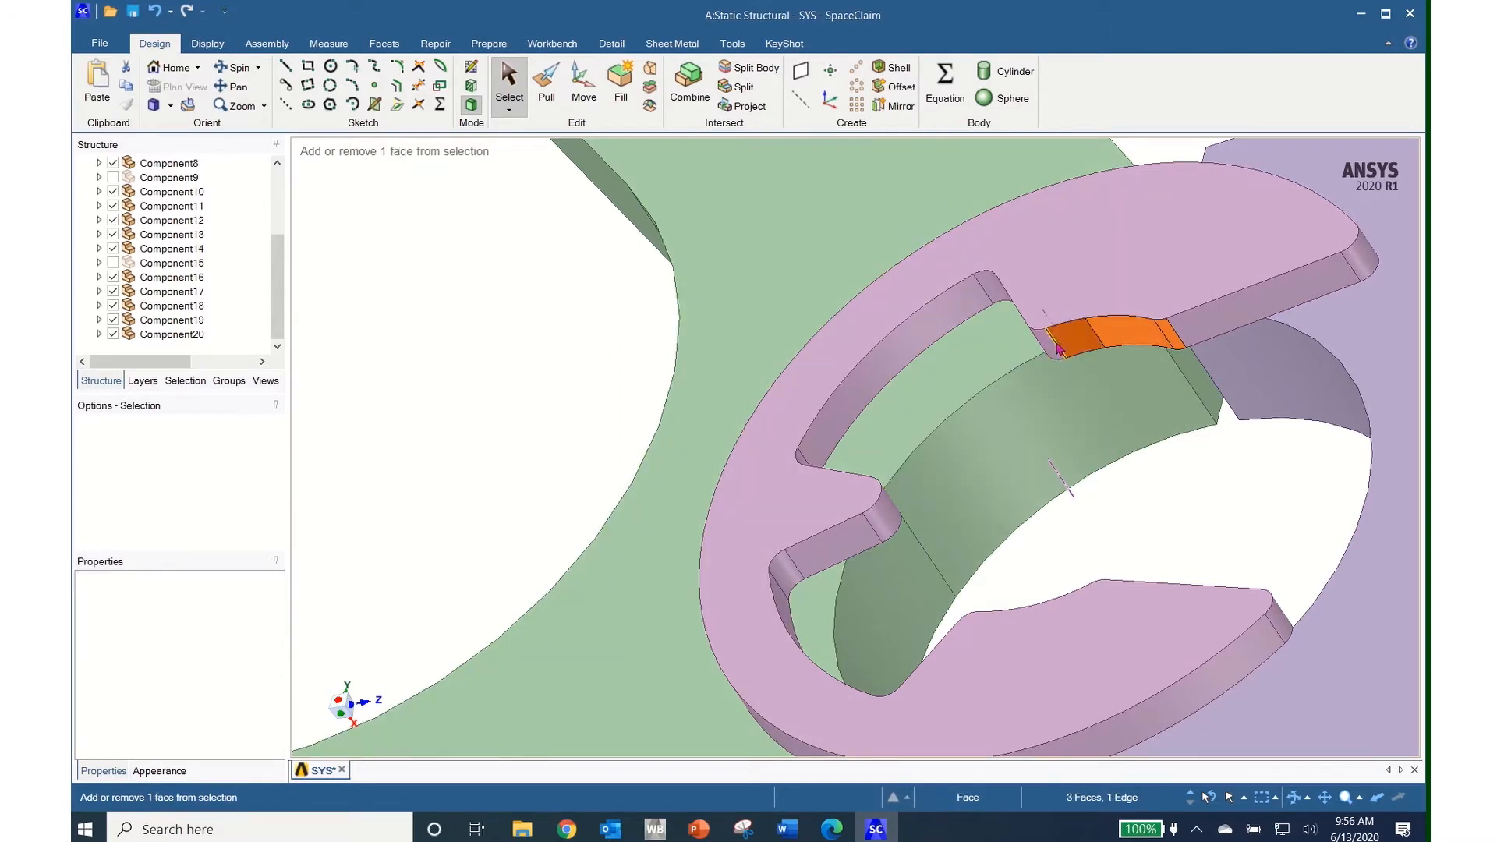
{"action": "left_click", "coordinate": [1054, 350], "text": "ctrl"}
{"action": "middle_click_drag", "start_coordinate": [1052, 355], "coordinate": [1109, 326]}
{"action": "middle_click_drag", "start_coordinate": [867, 396], "coordinate": [986, 367]}
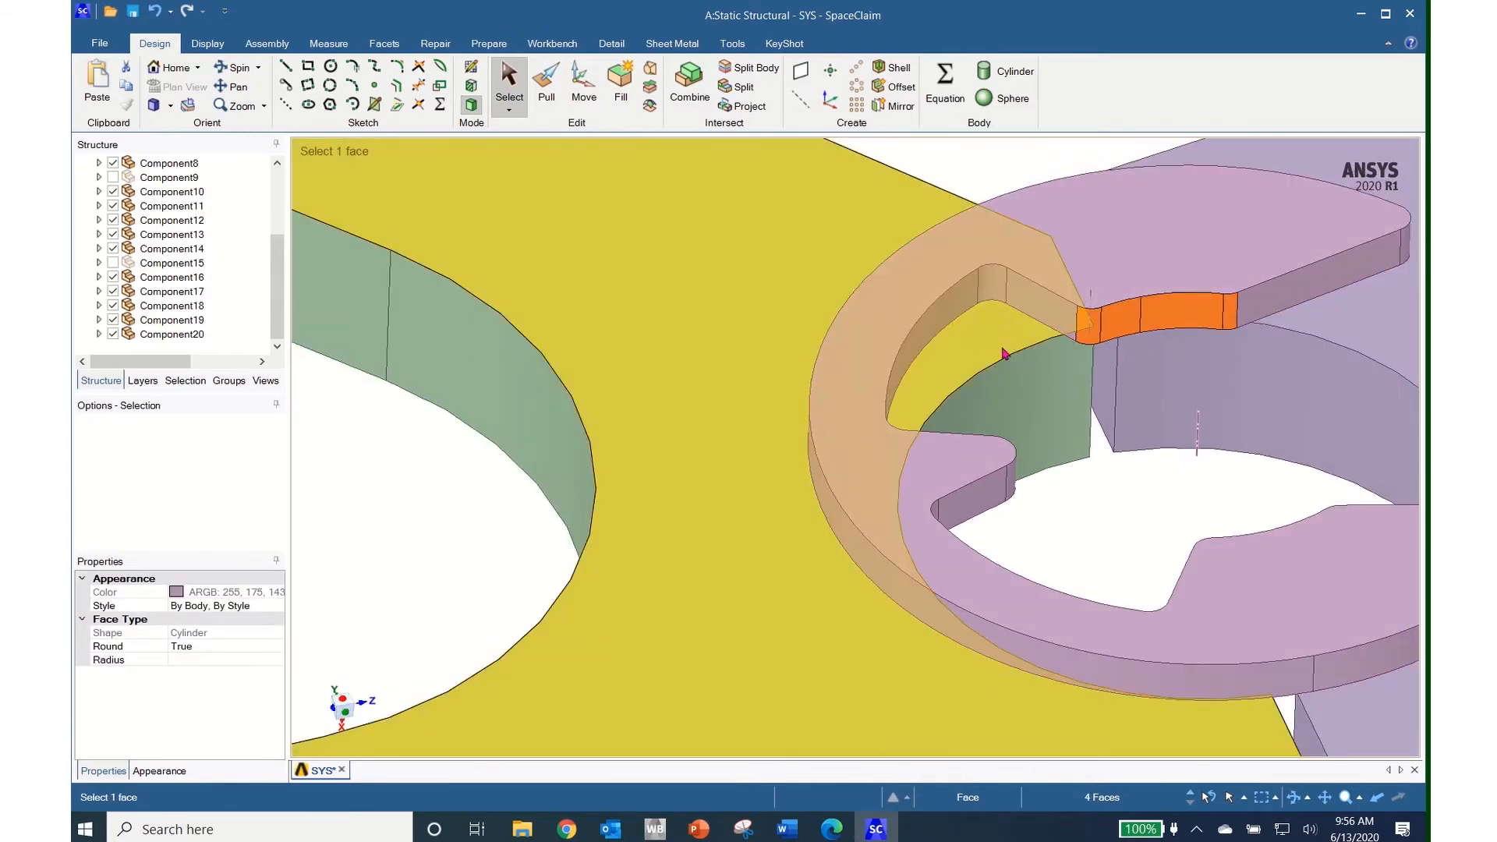
{"action": "left_click", "coordinate": [1033, 305], "text": "ctrl"}
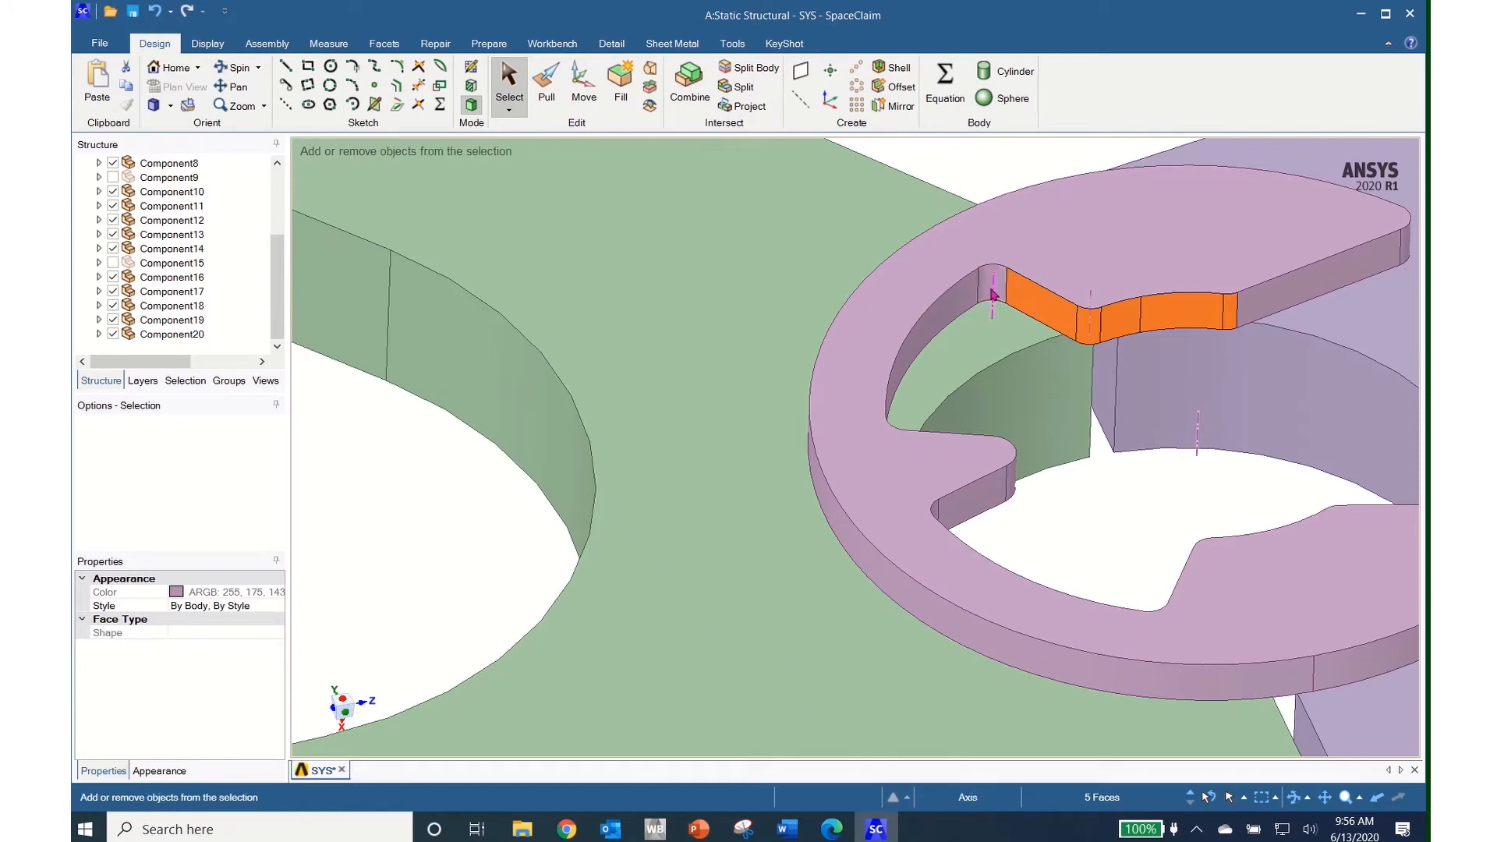
{"action": "left_click", "coordinate": [992, 294], "text": "ctrl"}
{"action": "left_click", "coordinate": [944, 323], "text": "ctrl"}
Add the further round faces running along the slot to the selection
{"action": "middle_click_drag", "start_coordinate": [1038, 433], "coordinate": [768, 524]}
{"action": "left_click", "coordinate": [735, 505], "text": "ctrl"}
{"action": "left_click", "coordinate": [719, 522], "text": "ctrl"}
{"action": "left_click", "coordinate": [702, 565], "text": "ctrl"}
{"action": "left_click", "coordinate": [683, 601], "text": "ctrl"}
{"action": "left_click", "coordinate": [667, 616], "text": "ctrl"}
{"action": "left_click", "coordinate": [630, 684], "text": "ctrl"}
{"action": "middle_click_drag", "start_coordinate": [630, 685], "coordinate": [891, 759]}
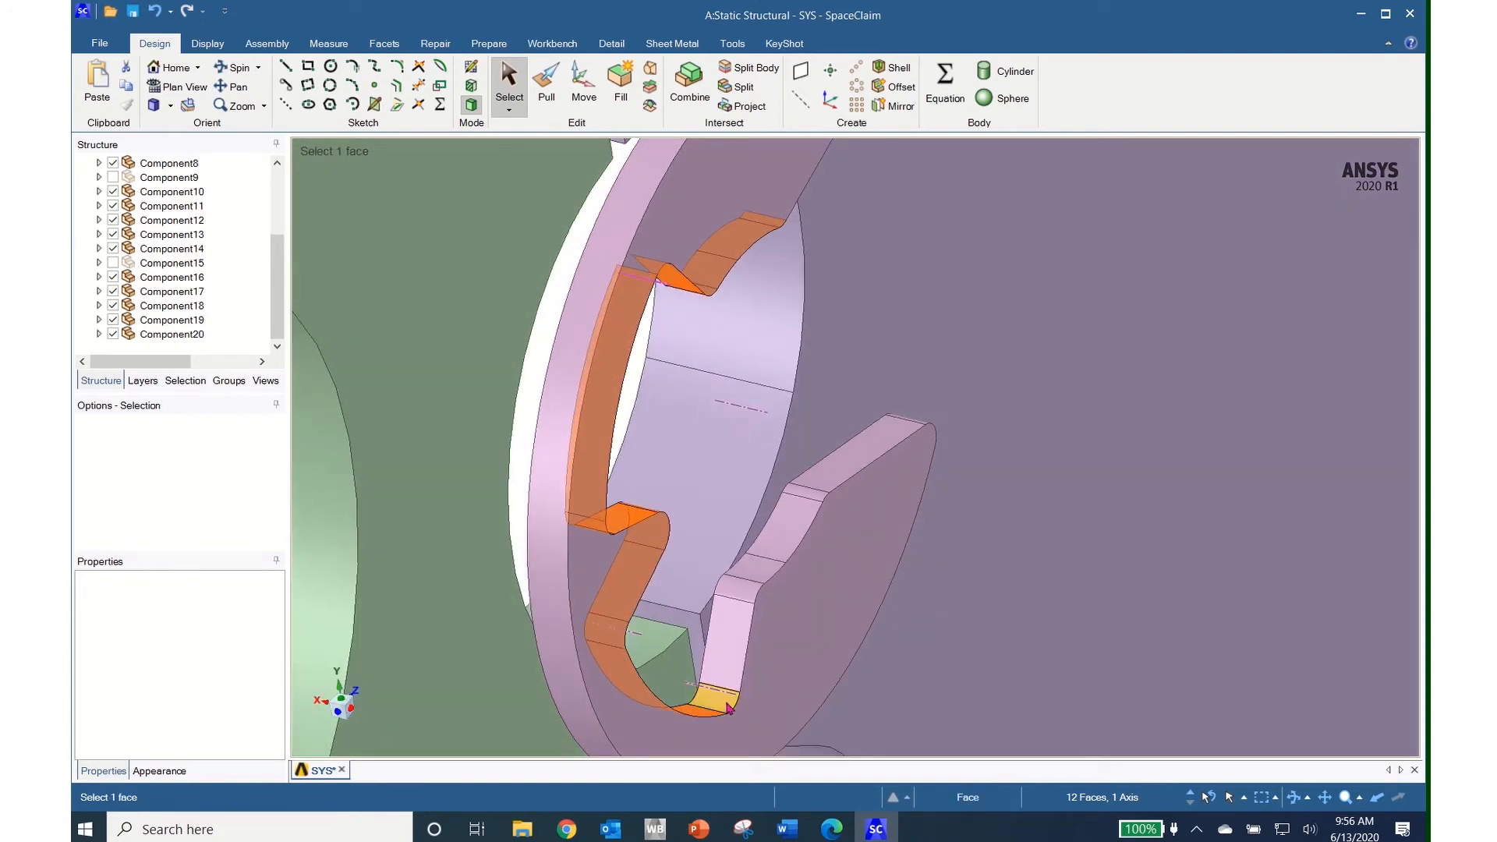
{"action": "left_click", "coordinate": [739, 657], "text": "ctrl"}
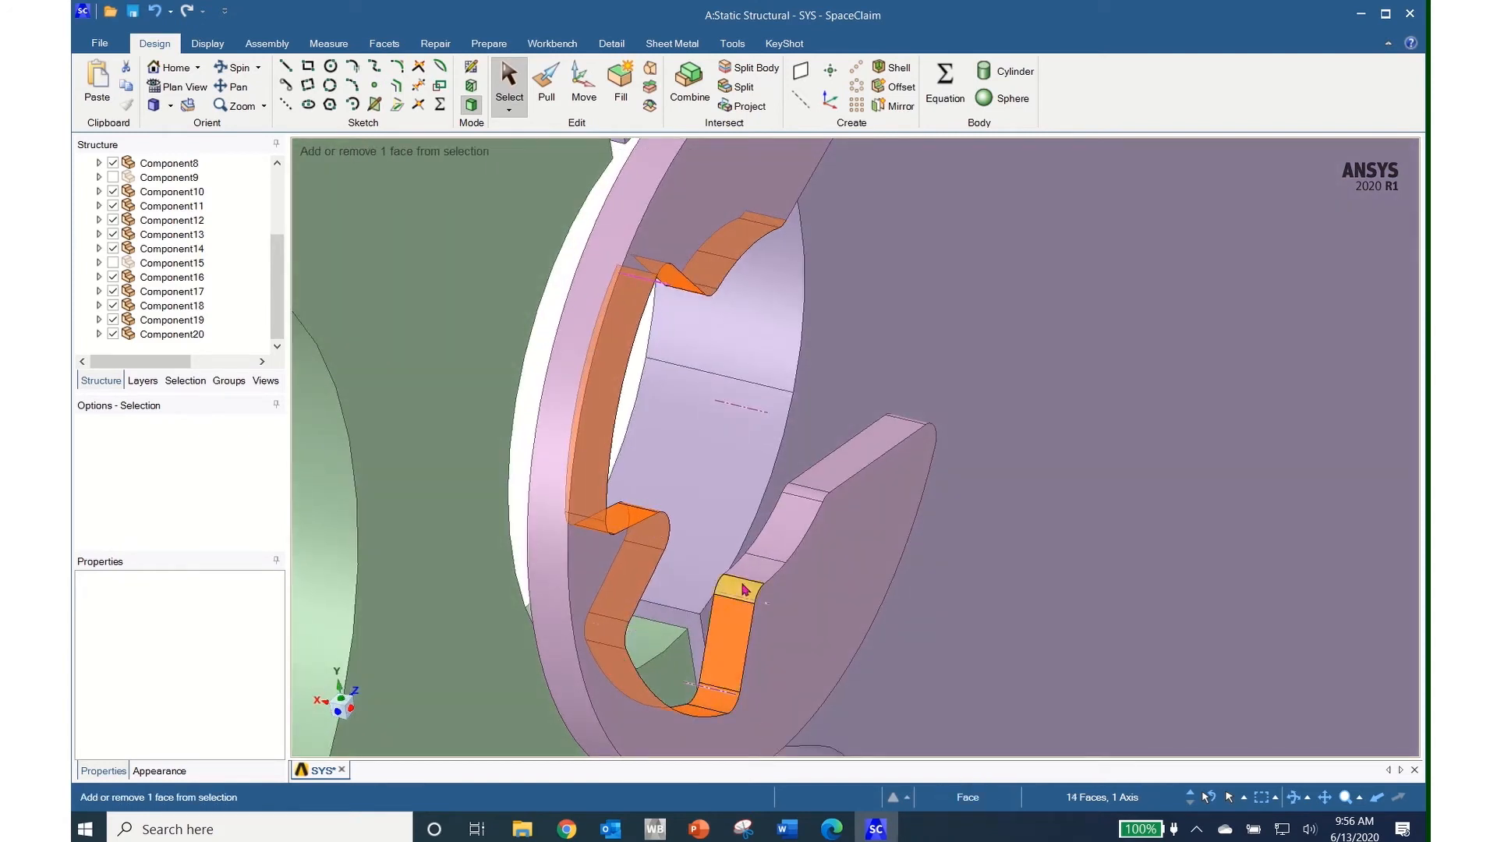
Add the last remaining round faces and check that the rounds are removed
{"action": "middle_click_drag", "start_coordinate": [837, 633], "coordinate": [581, 599]}
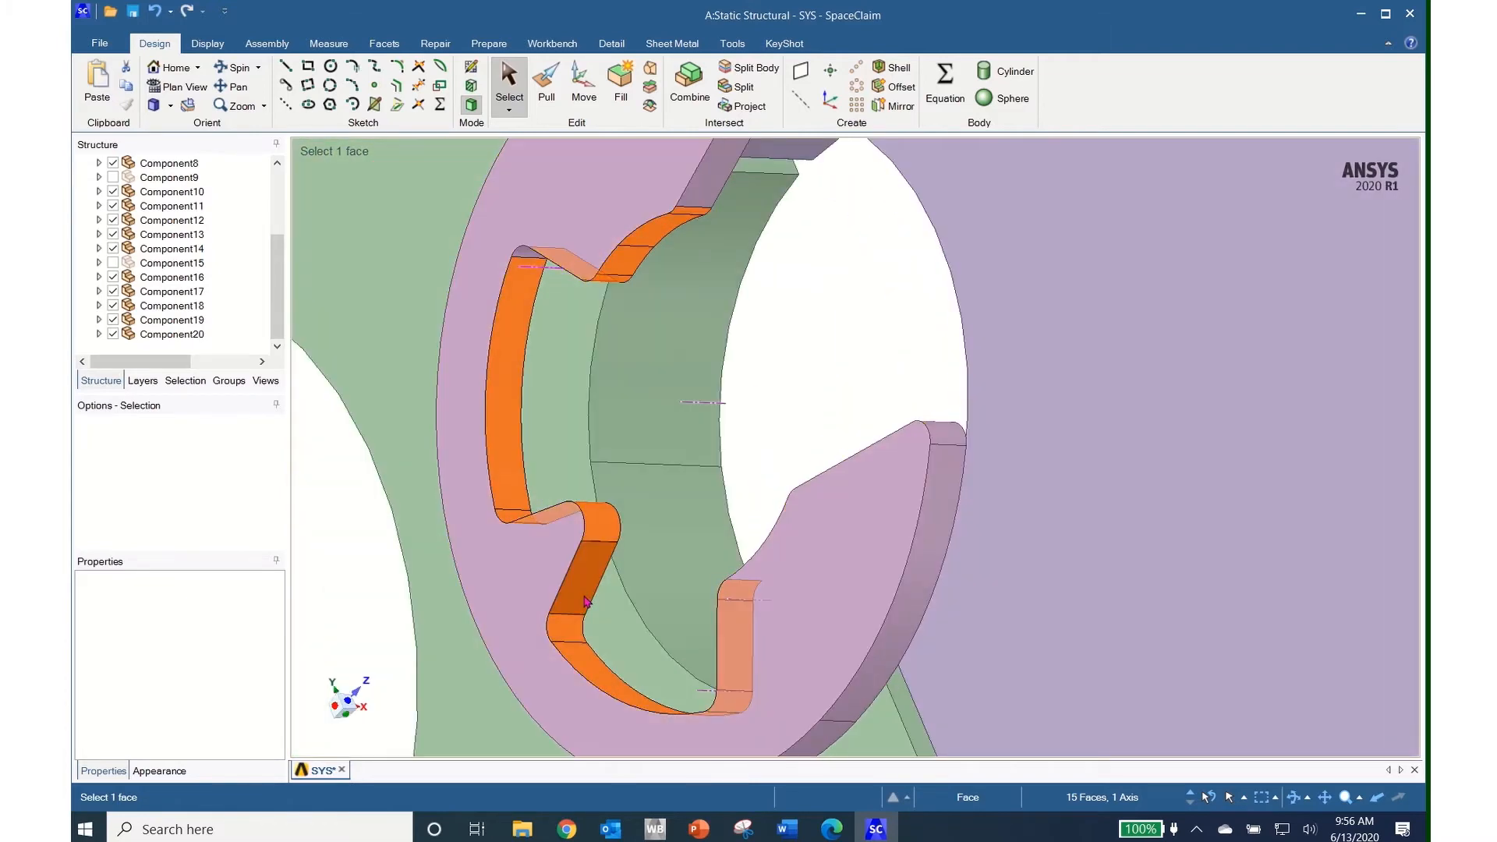
{"action": "middle_click_drag", "start_coordinate": [586, 600], "coordinate": [630, 473], "text": "ctrl"}
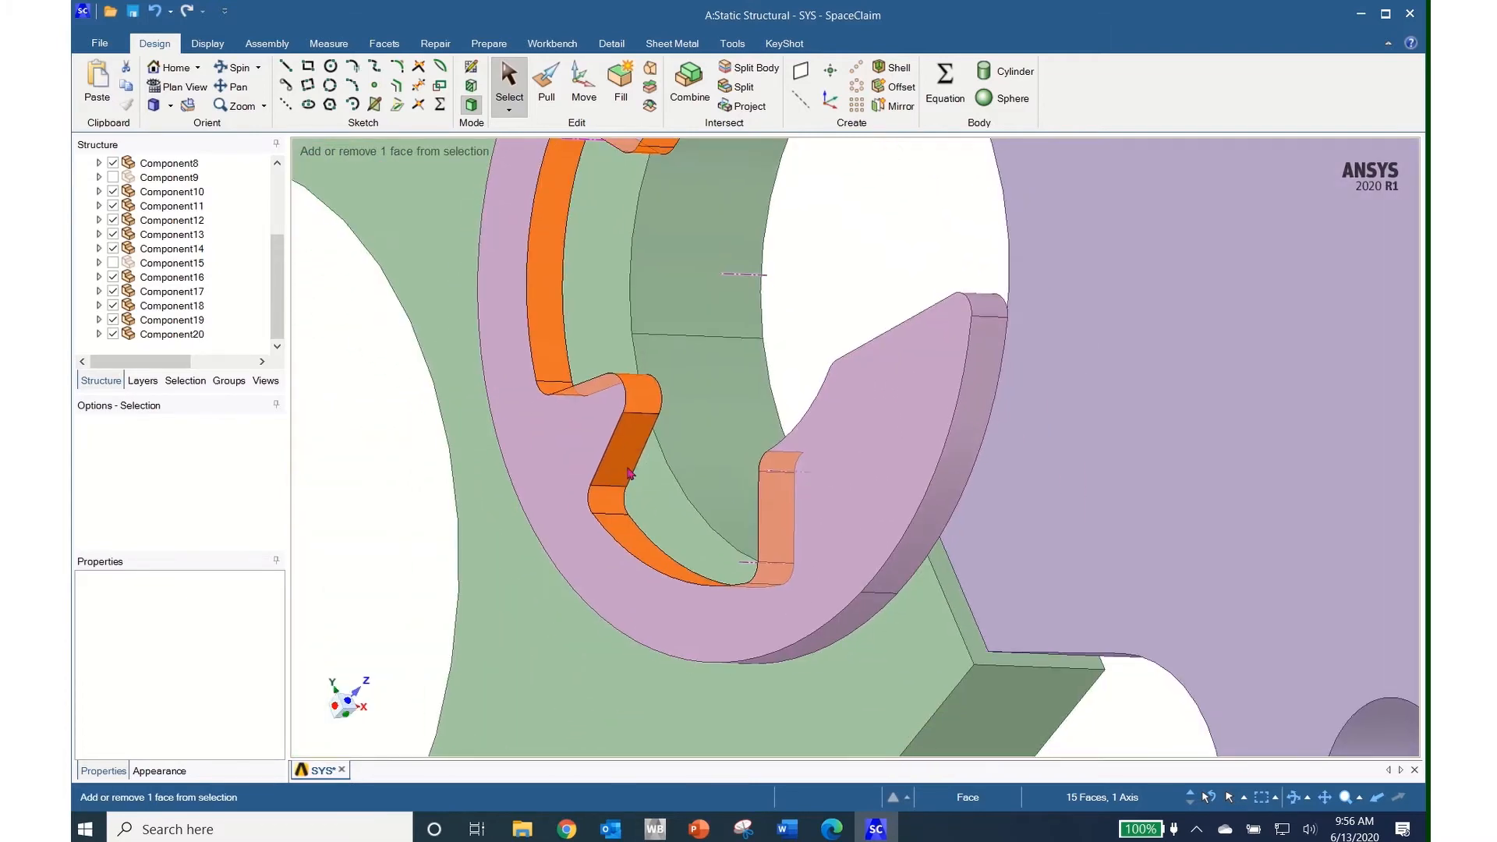
{"action": "middle_click_drag", "start_coordinate": [735, 495], "coordinate": [1056, 649]}
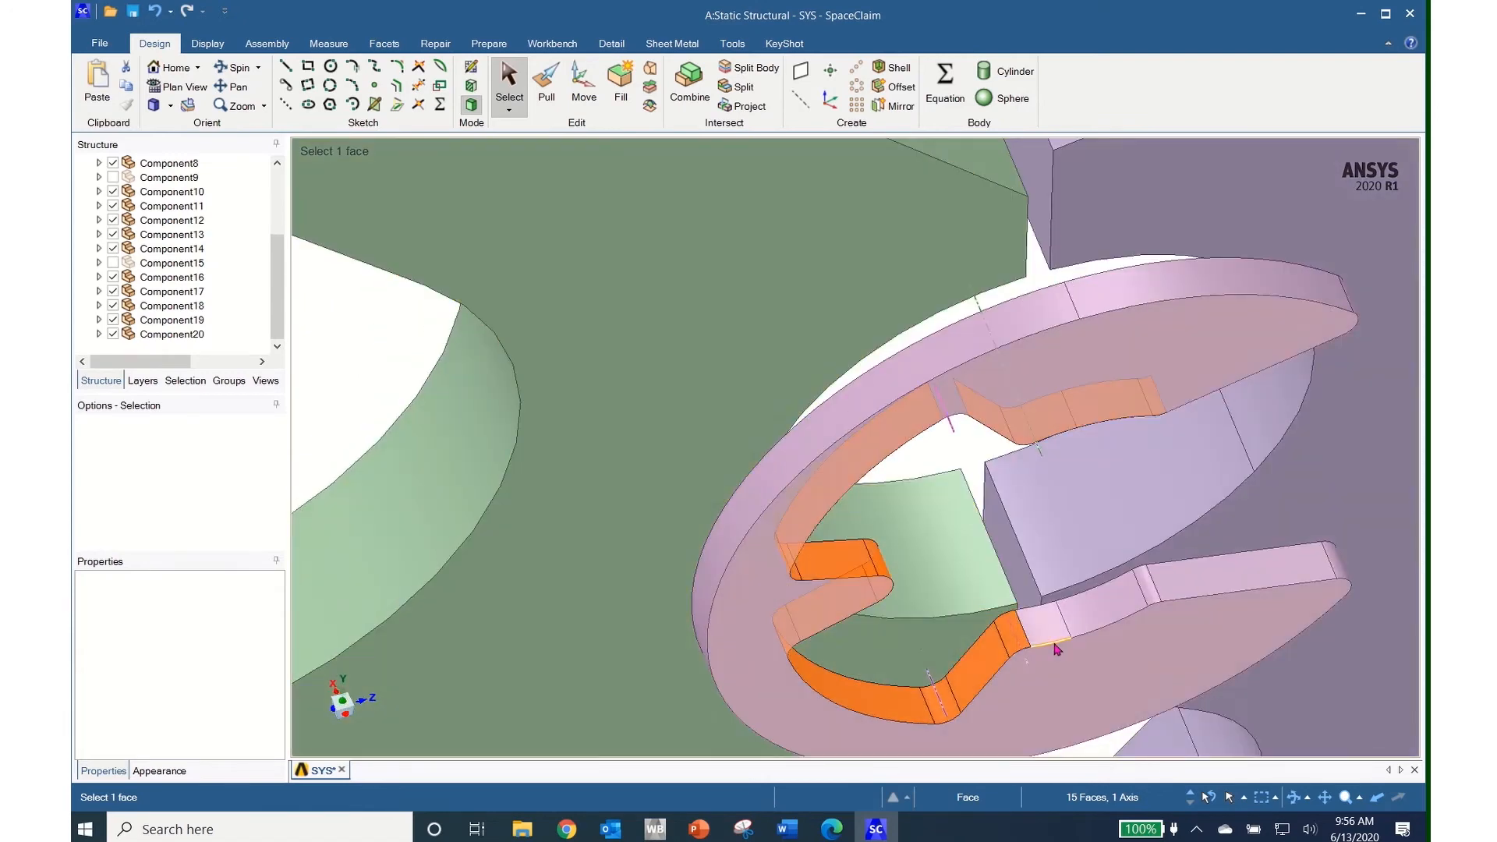
{"action": "left_click", "coordinate": [1043, 628], "text": "ctrl"}
{"action": "left_click", "coordinate": [1105, 615], "text": "ctrl"}
{"action": "left_click", "coordinate": [1152, 600], "text": "ctrl"}
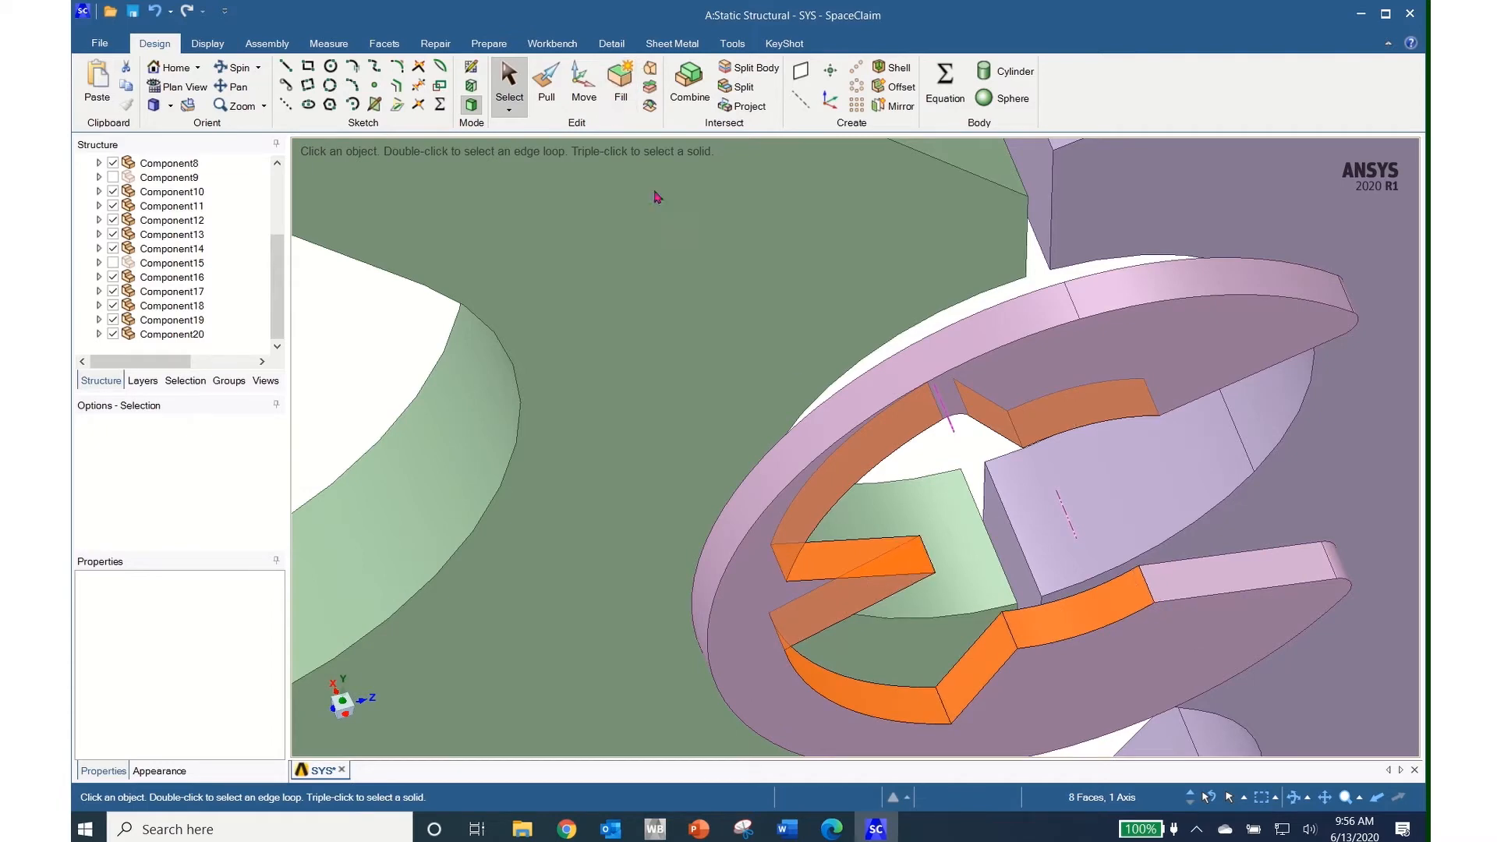
{"action": "middle_click_drag", "start_coordinate": [1065, 698], "coordinate": [963, 592]}
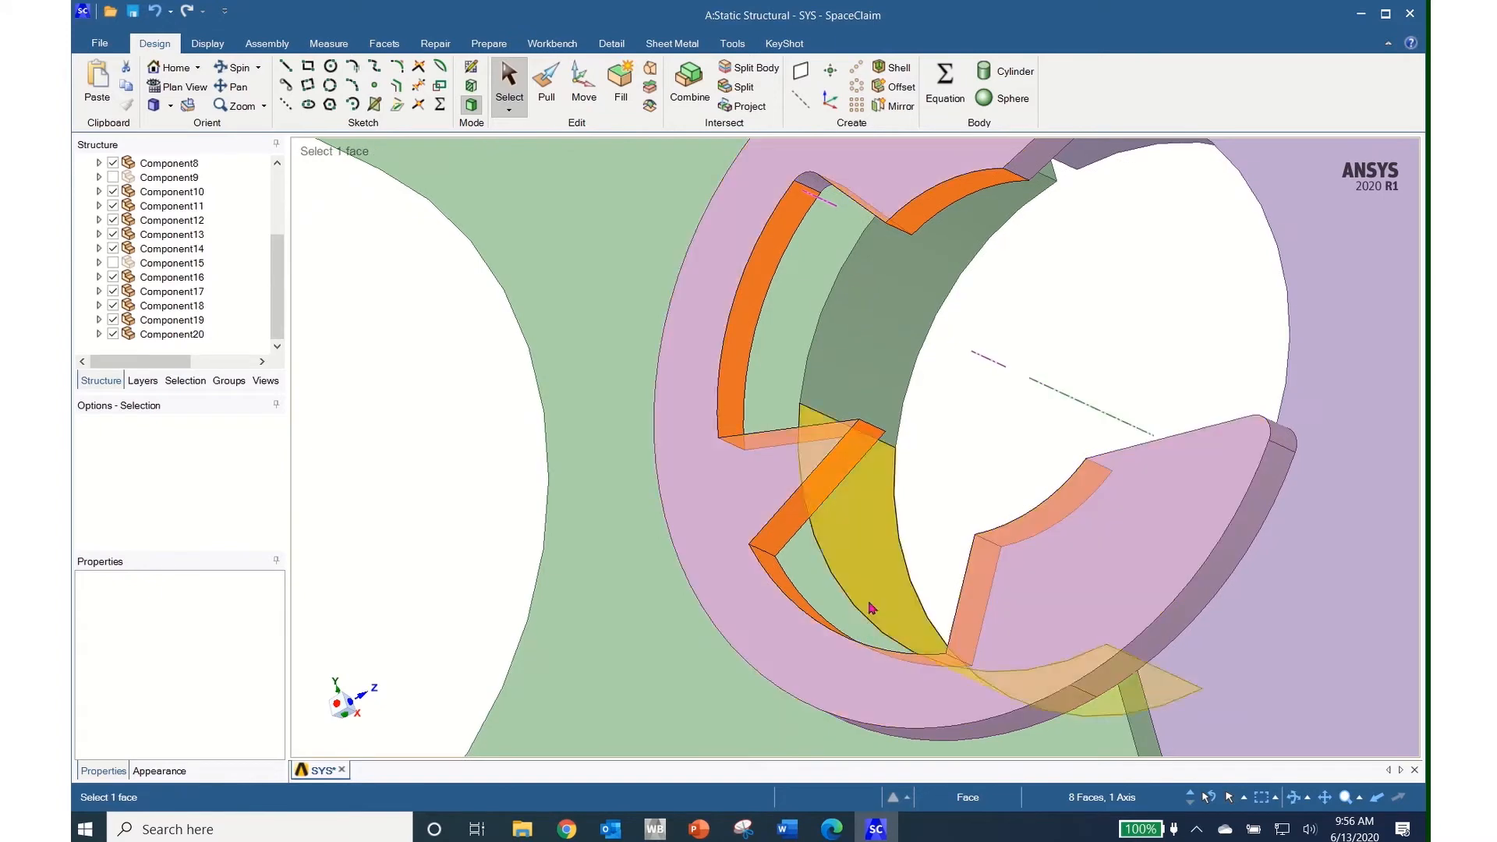
Select the remaining notch's faces, curved and side faces, and fill the notch
{"action": "left_click", "coordinate": [817, 497]}
{"action": "middle_click_drag", "start_coordinate": [807, 528], "coordinate": [890, 559]}
{"action": "left_click", "coordinate": [911, 630], "text": "ctrl"}
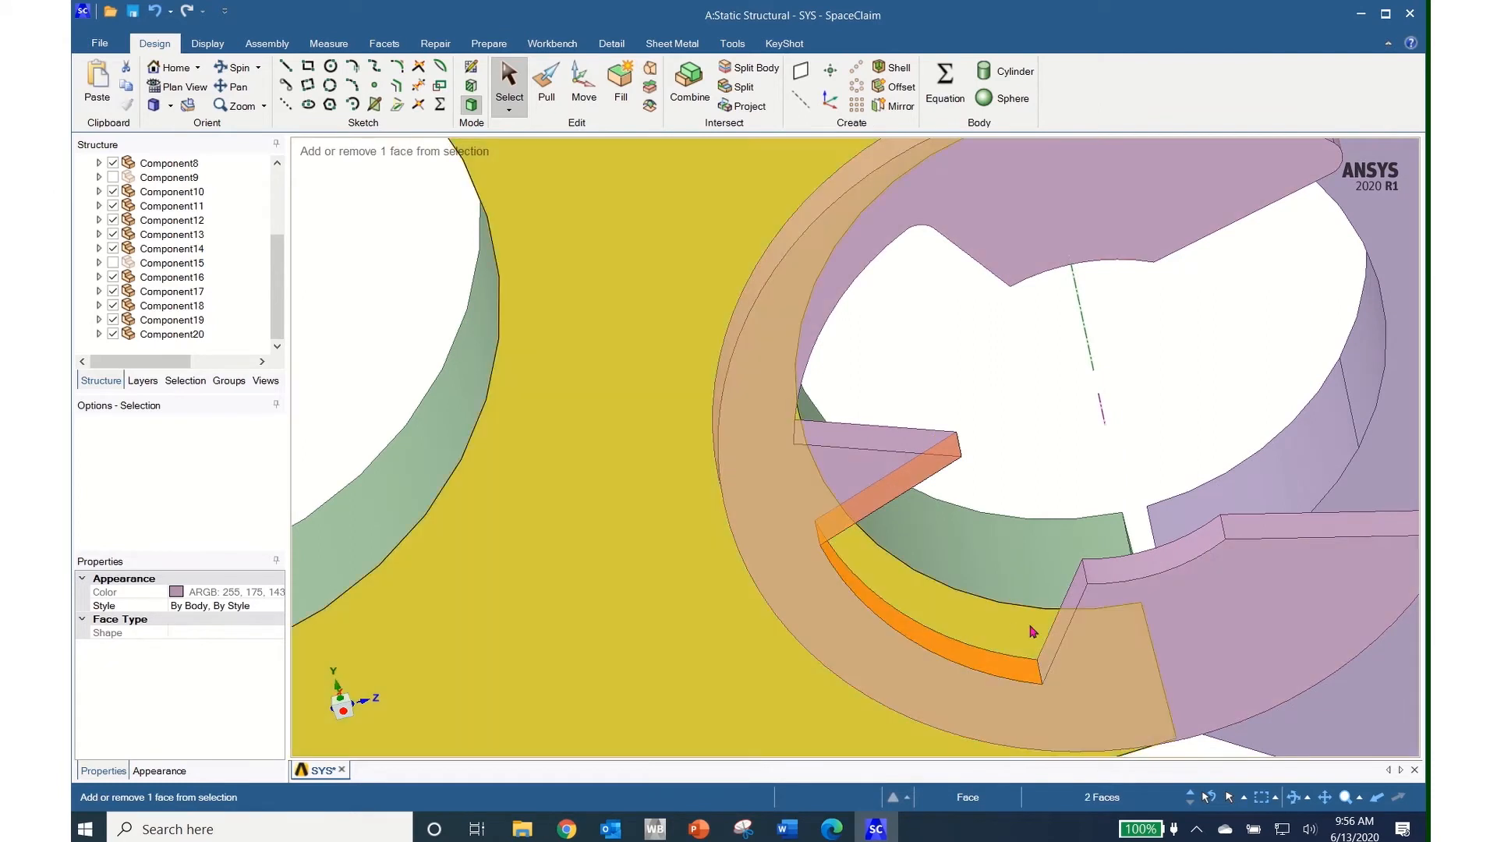
{"action": "left_click", "coordinate": [1058, 639], "text": "ctrl"}
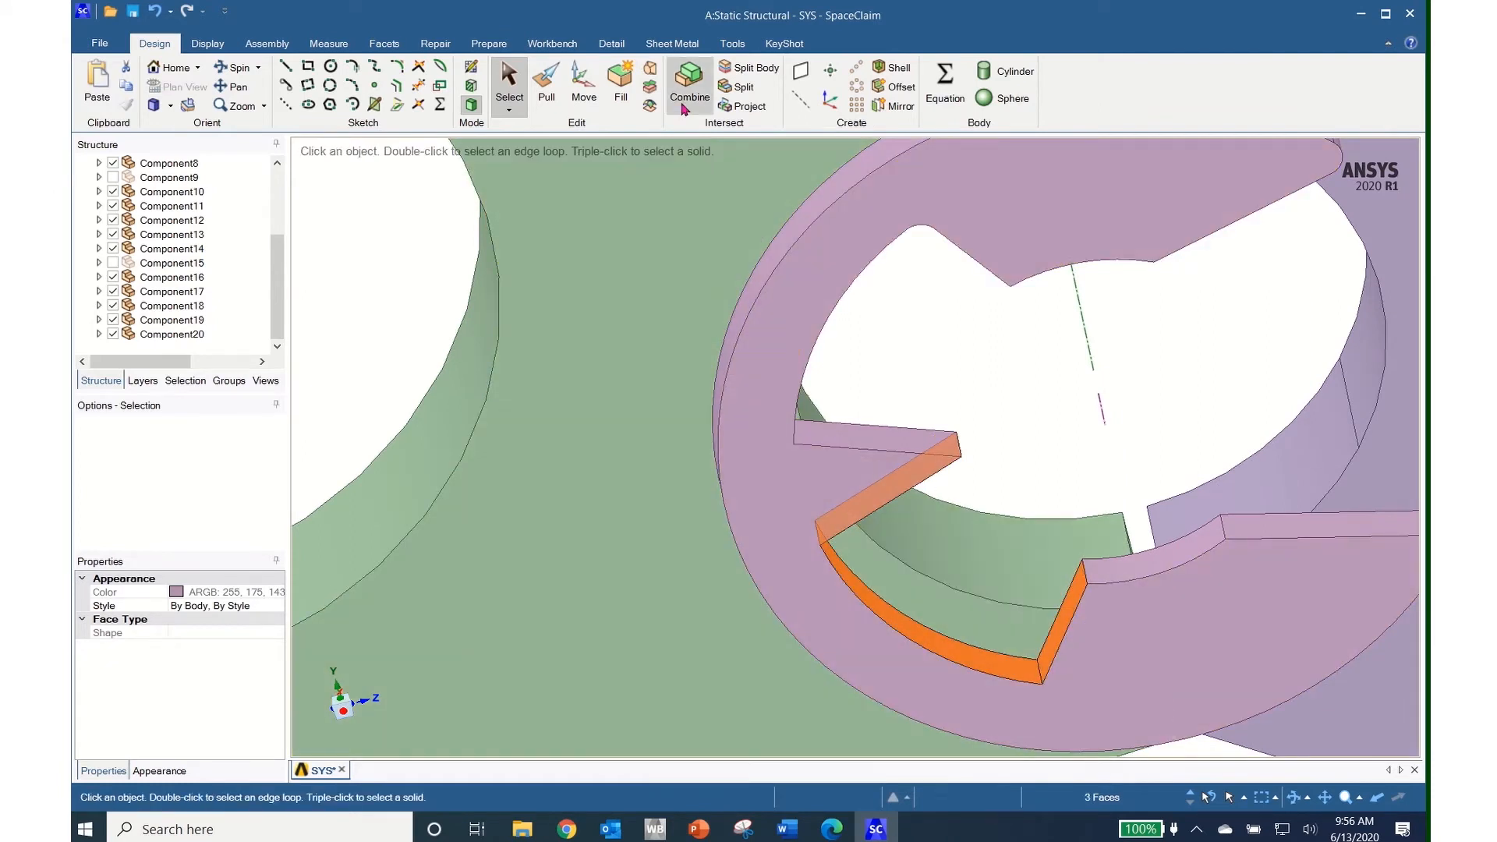
{"action": "left_click", "coordinate": [619, 81]}
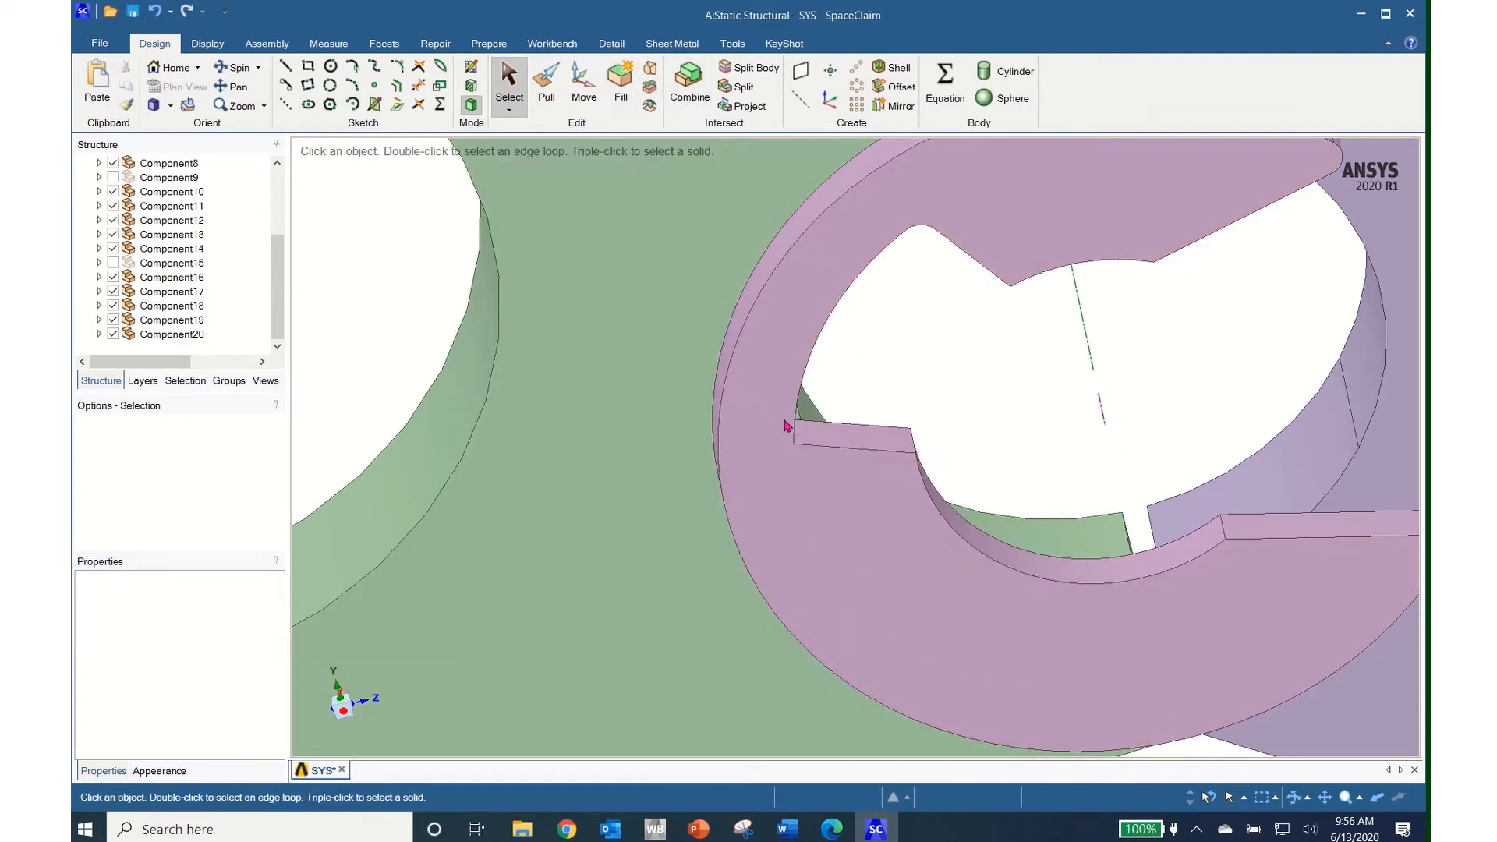
Select the clip slot's curved faces and both end walls, then fill them to close the slot
{"action": "middle_click_drag", "start_coordinate": [867, 509], "coordinate": [748, 377]}
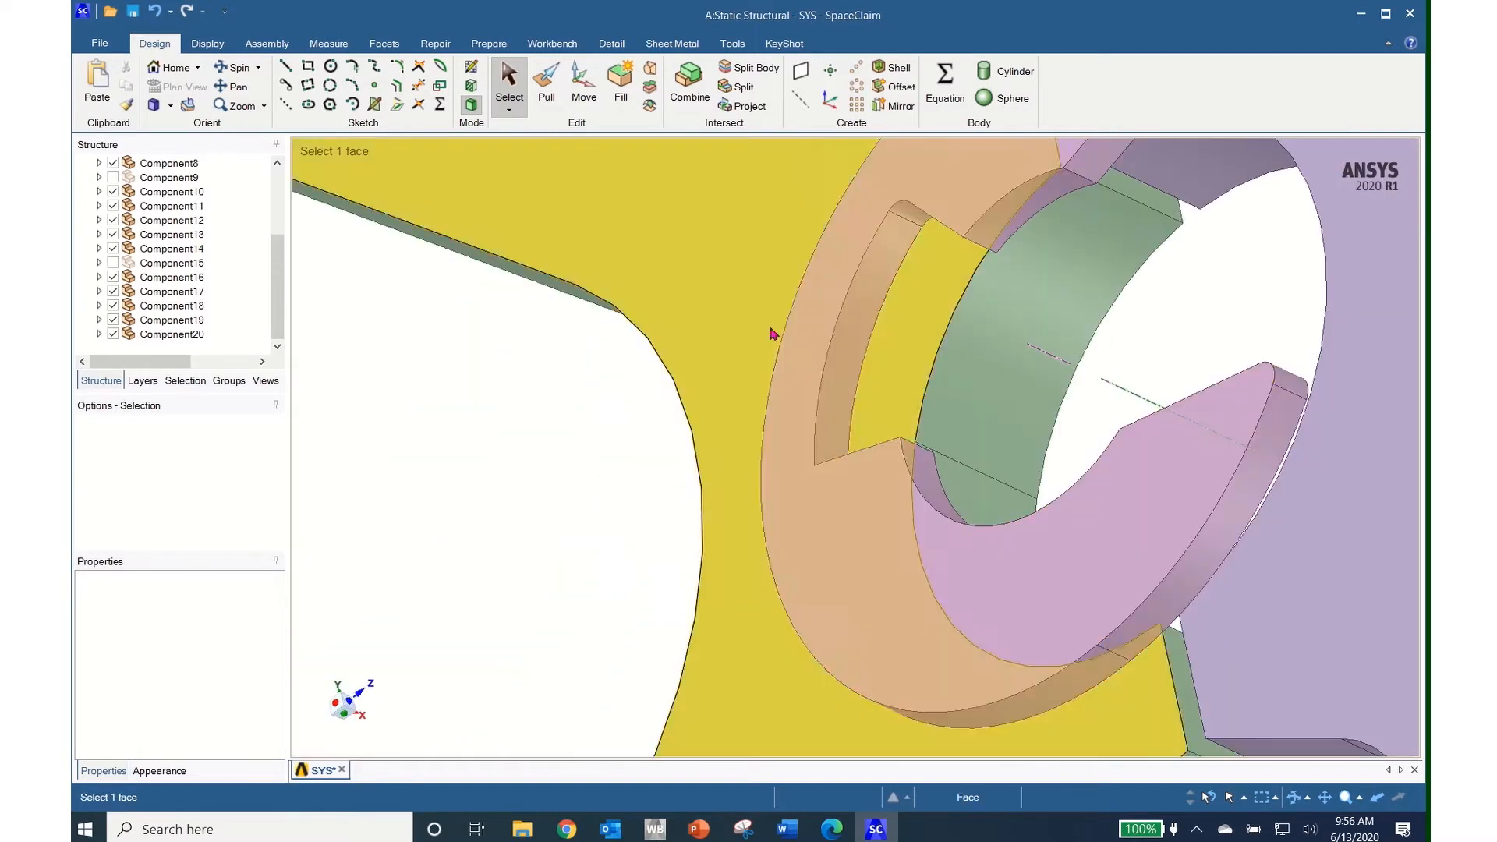
{"action": "left_click", "coordinate": [861, 321]}
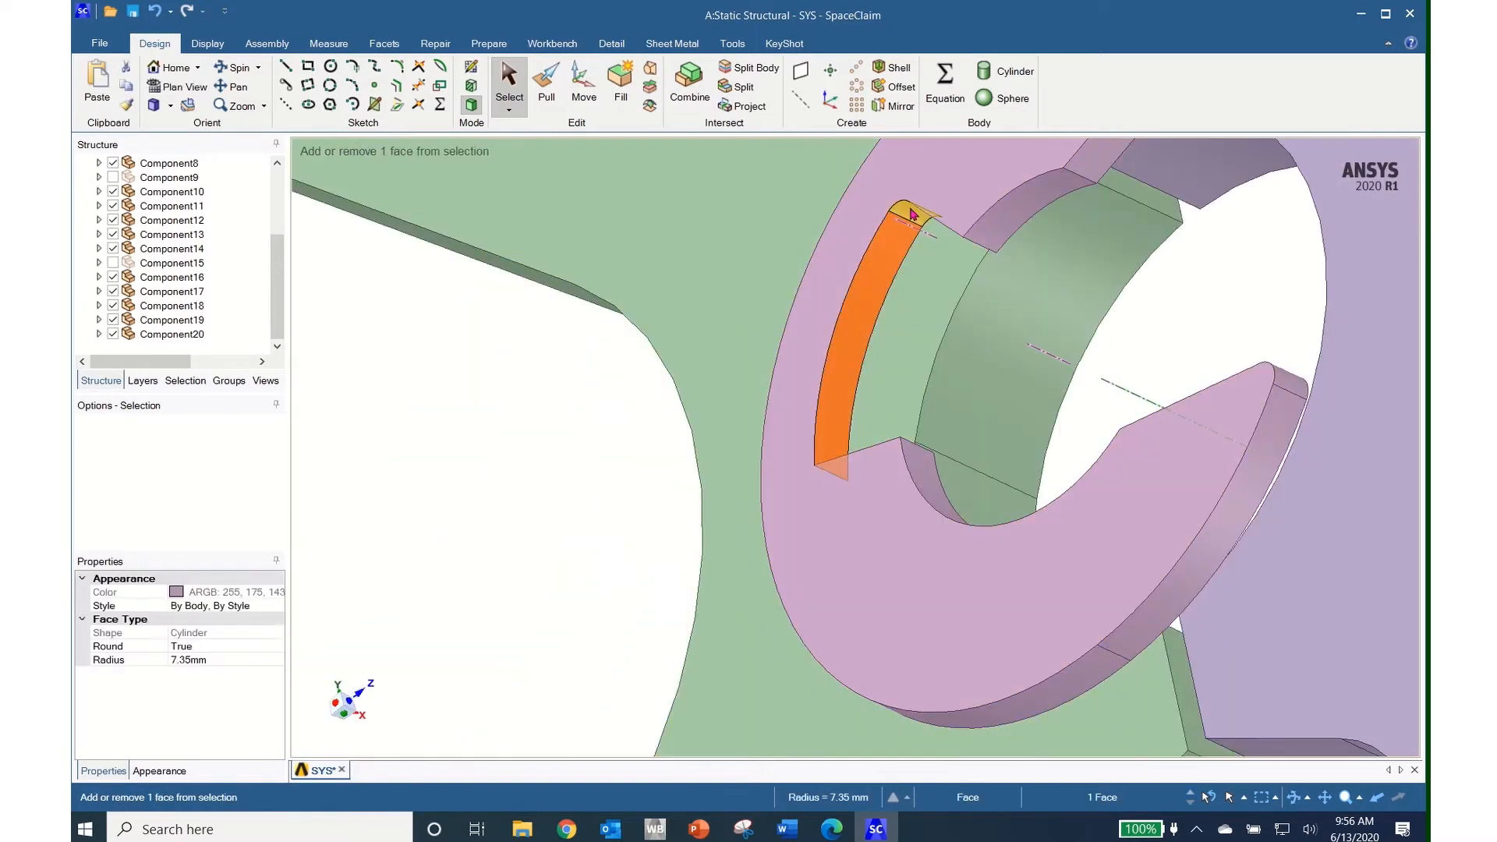
{"action": "left_click", "coordinate": [925, 275], "text": "ctrl"}
{"action": "middle_click_drag", "start_coordinate": [926, 275], "coordinate": [967, 237]}
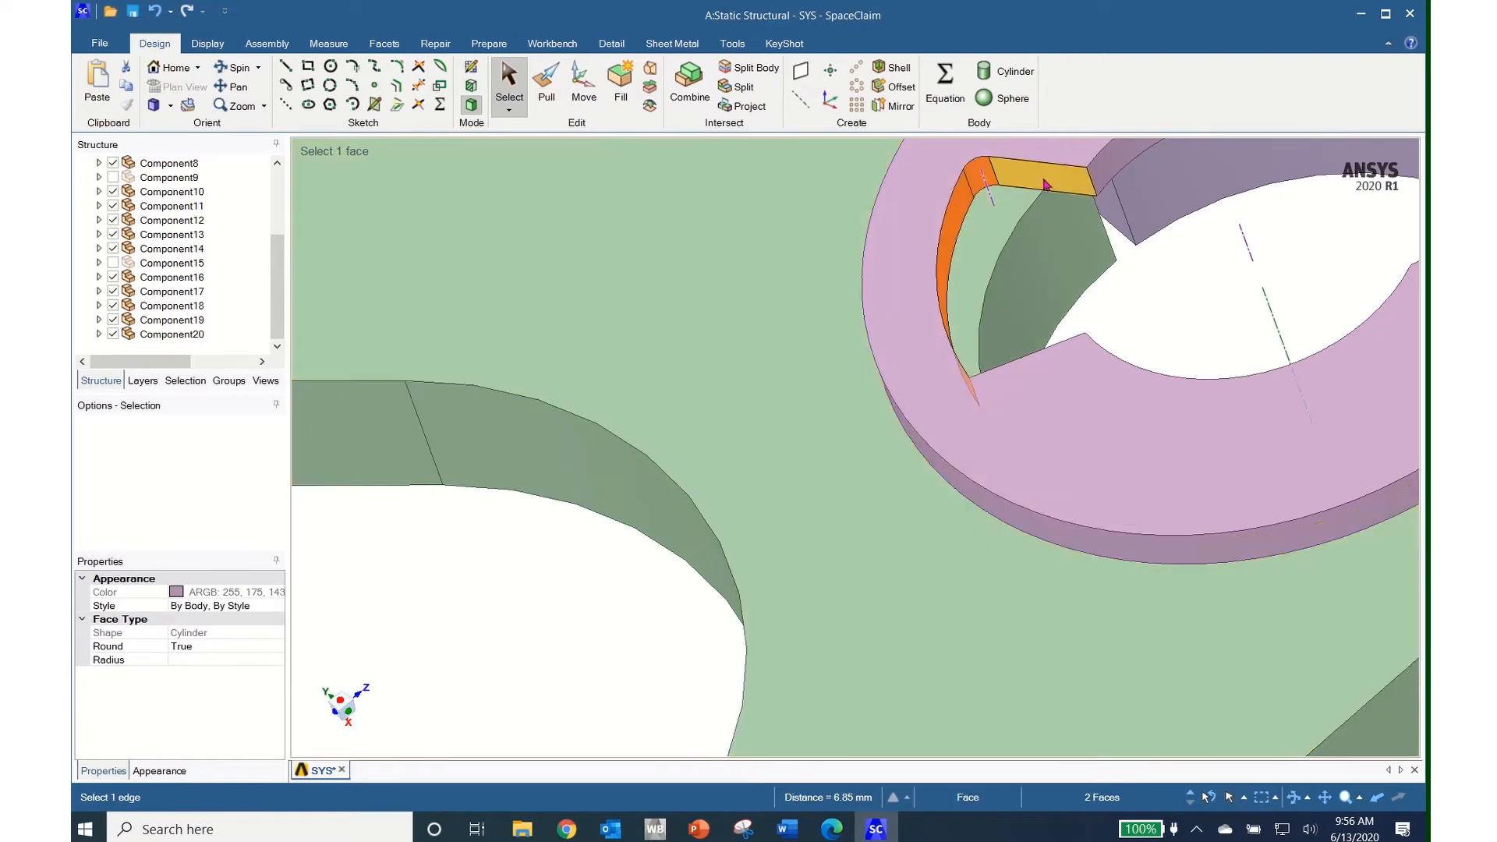
{"action": "left_click", "coordinate": [1046, 185], "text": "ctrl"}
{"action": "middle_click_drag", "start_coordinate": [1038, 196], "coordinate": [1003, 418]}
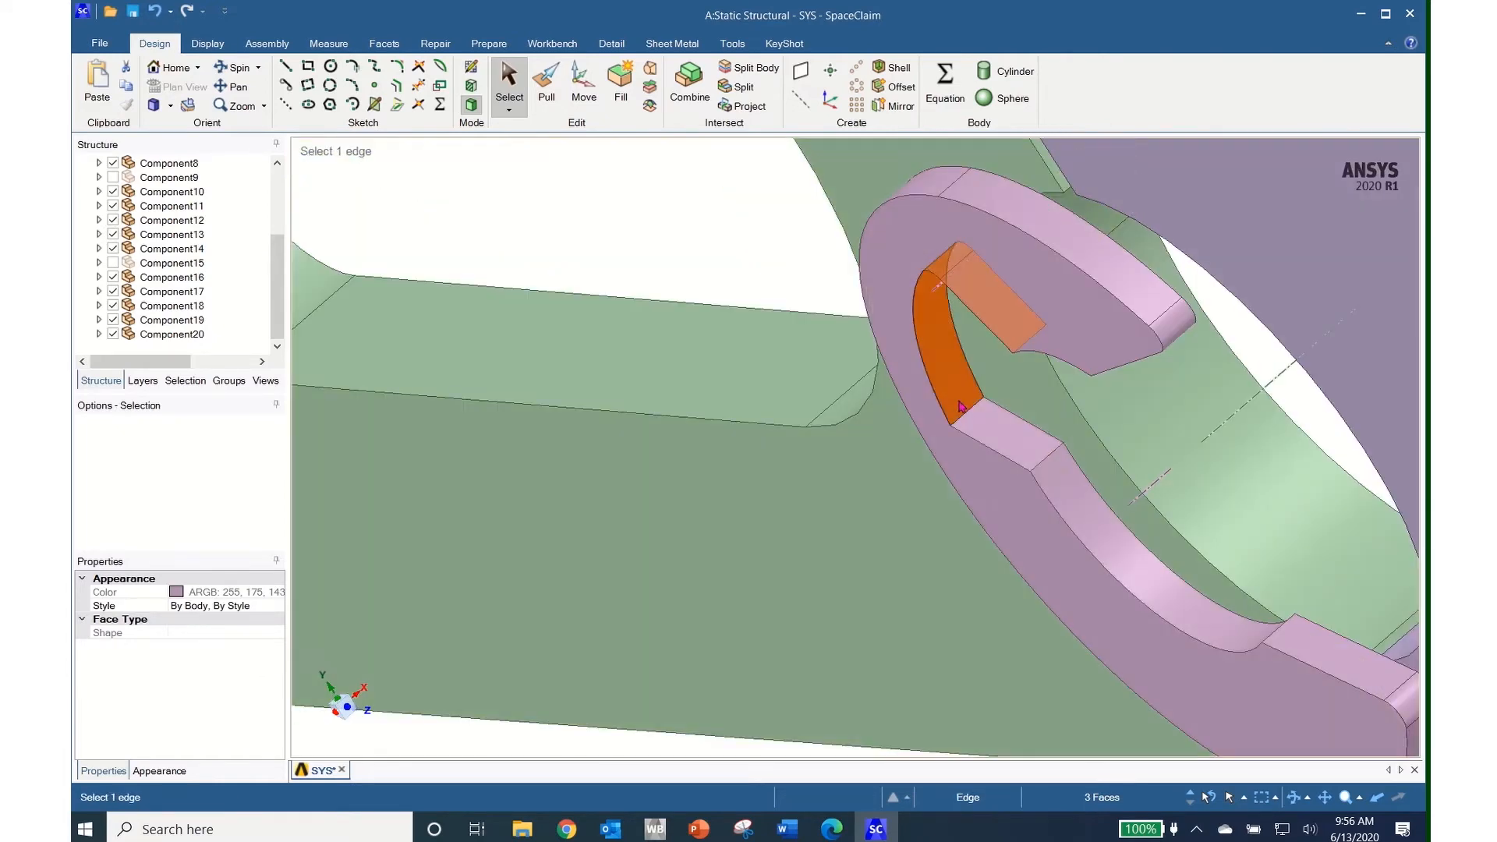
{"action": "left_click", "coordinate": [998, 427], "text": "ctrl"}
{"action": "key", "text": "f"}
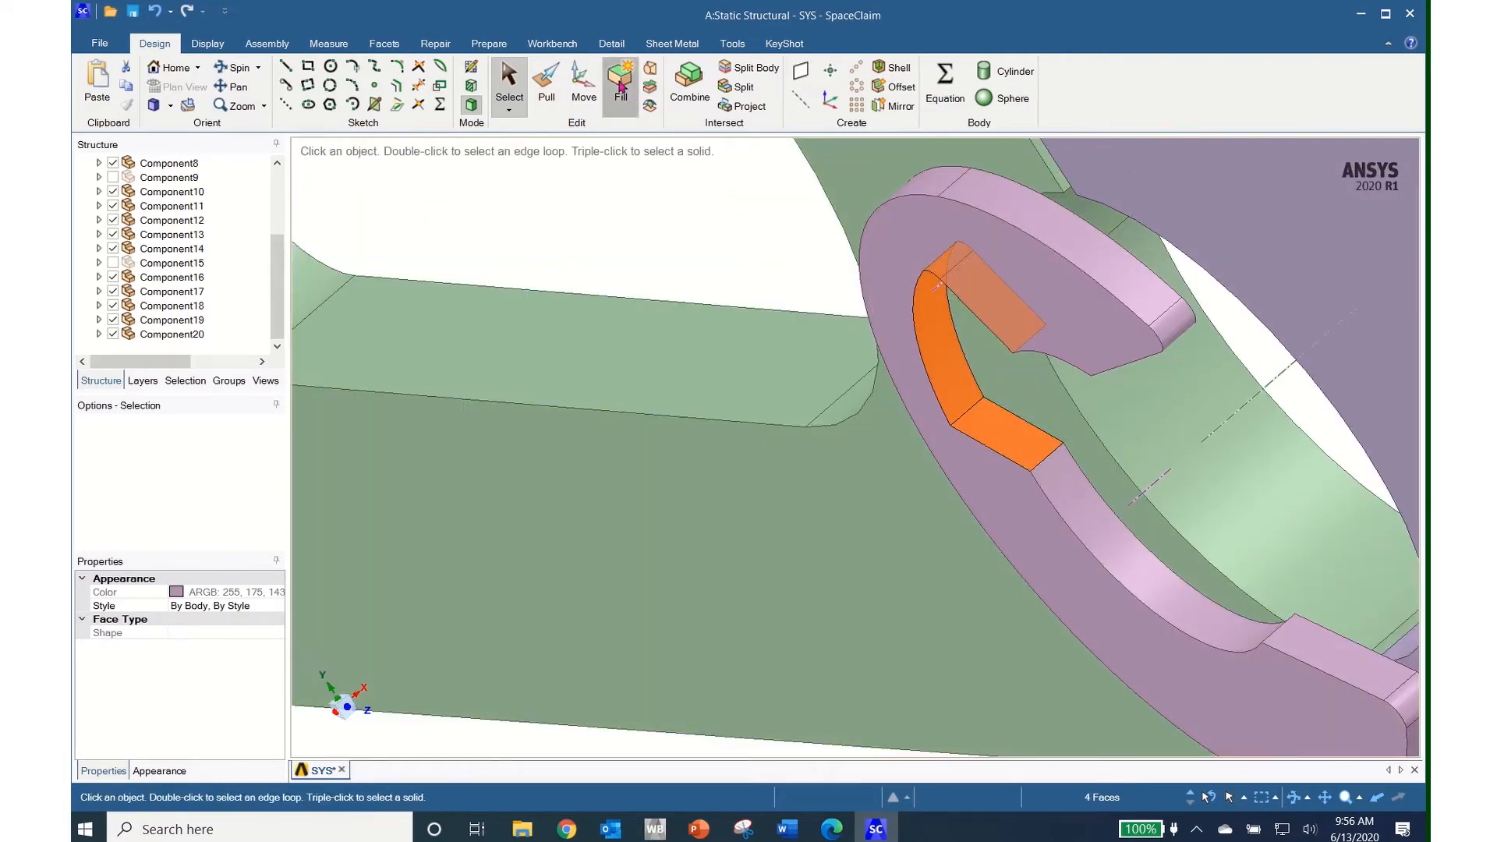
{"action": "middle_click_drag", "start_coordinate": [897, 483], "coordinate": [337, 714]}
{"action": "scroll", "coordinate": [339, 714], "scroll_direction": "down", "scroll_amount": 3}
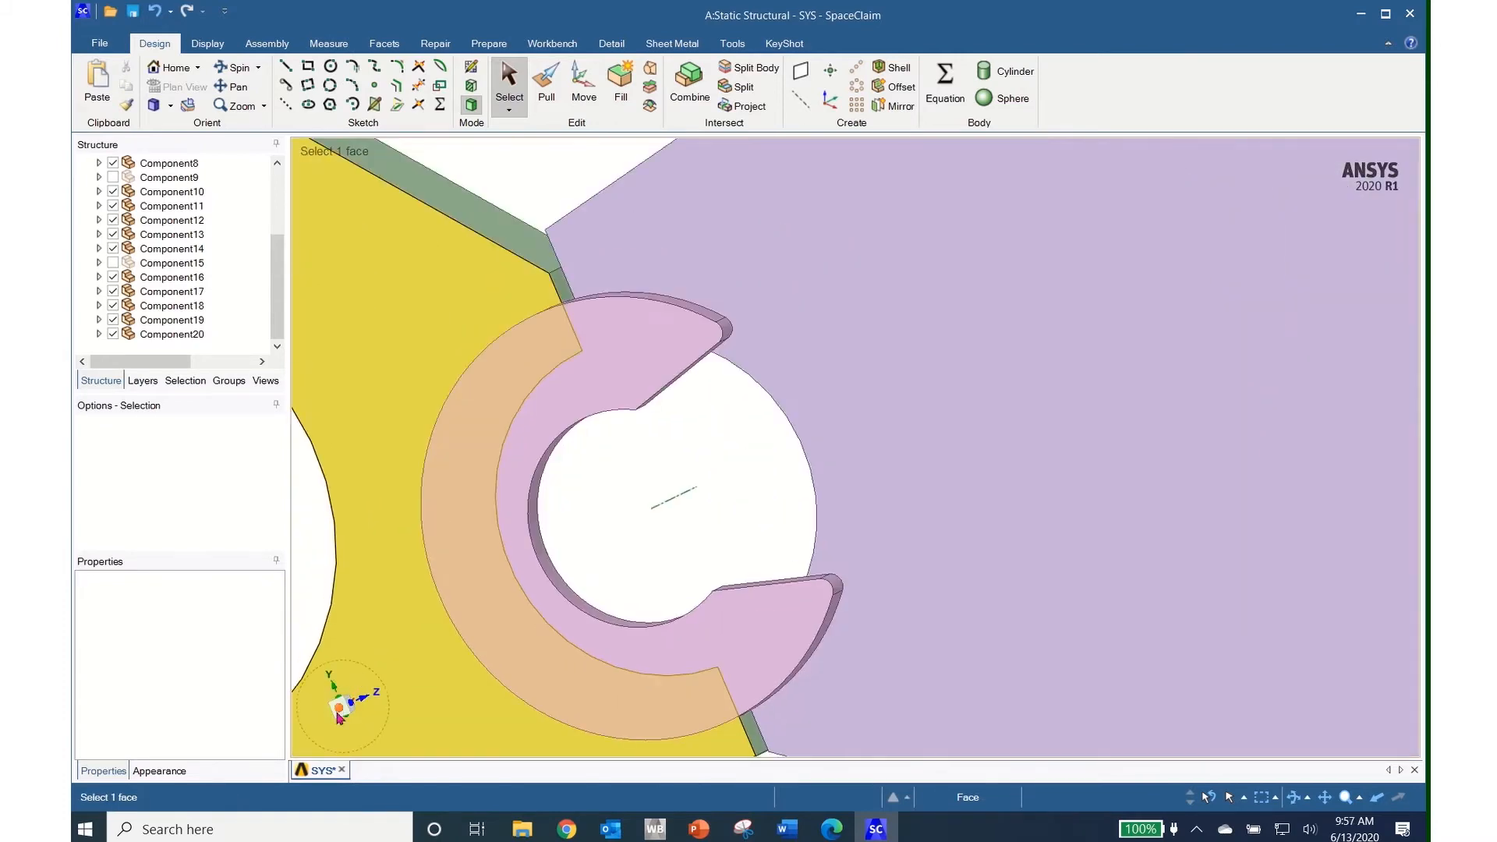
{"action": "scroll", "coordinate": [339, 714], "scroll_direction": "down", "scroll_amount": 3}
{"action": "middle_click_drag", "start_coordinate": [591, 703], "coordinate": [818, 561], "text": "ctrl"}
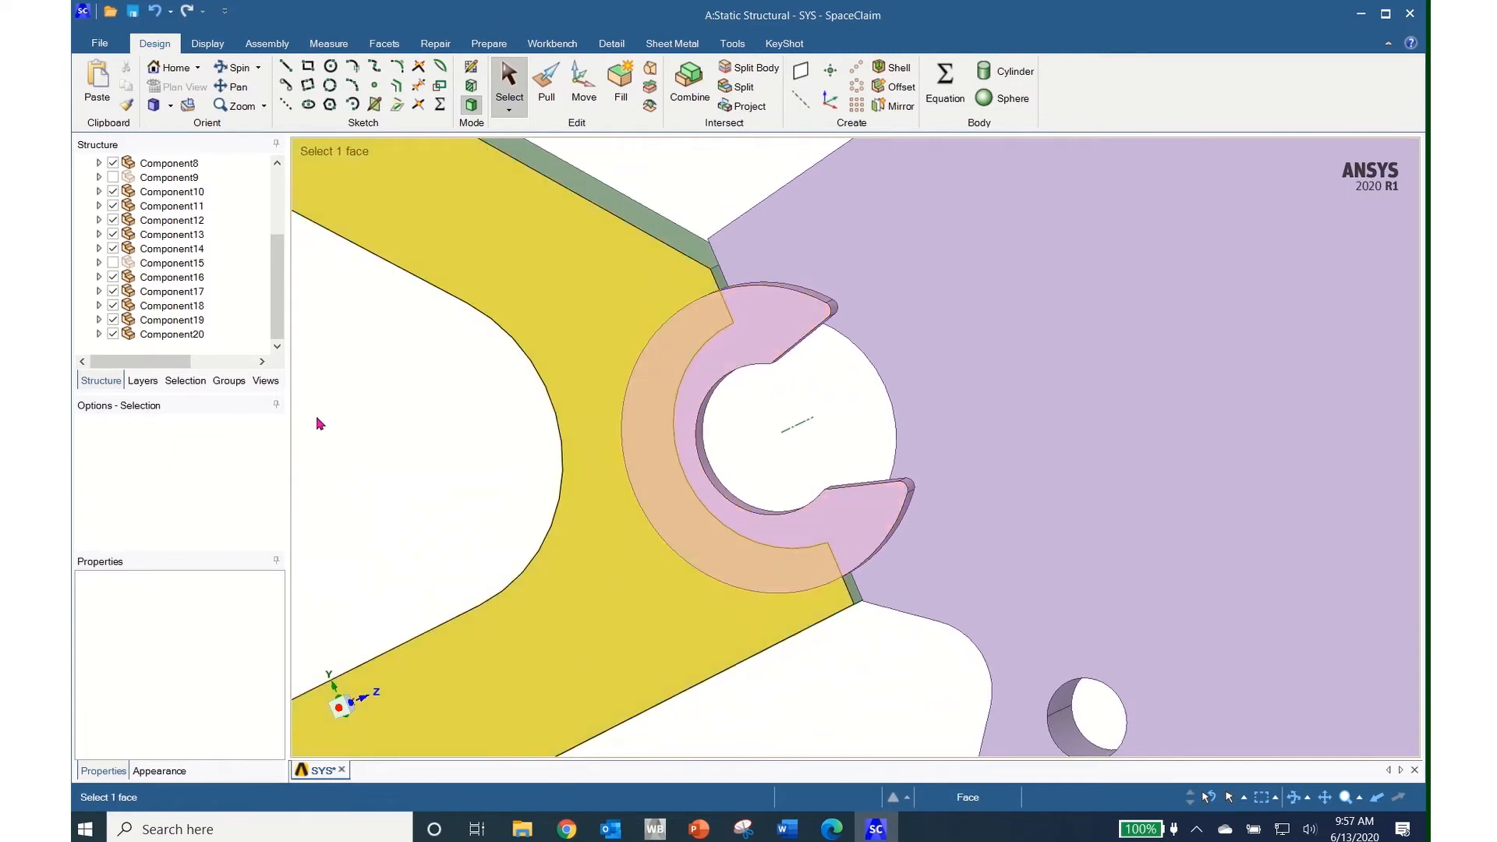
Tick Component9 in the Structure tree so the beige bushing shows inside the pink clip
{"action": "left_click", "coordinate": [113, 178]}
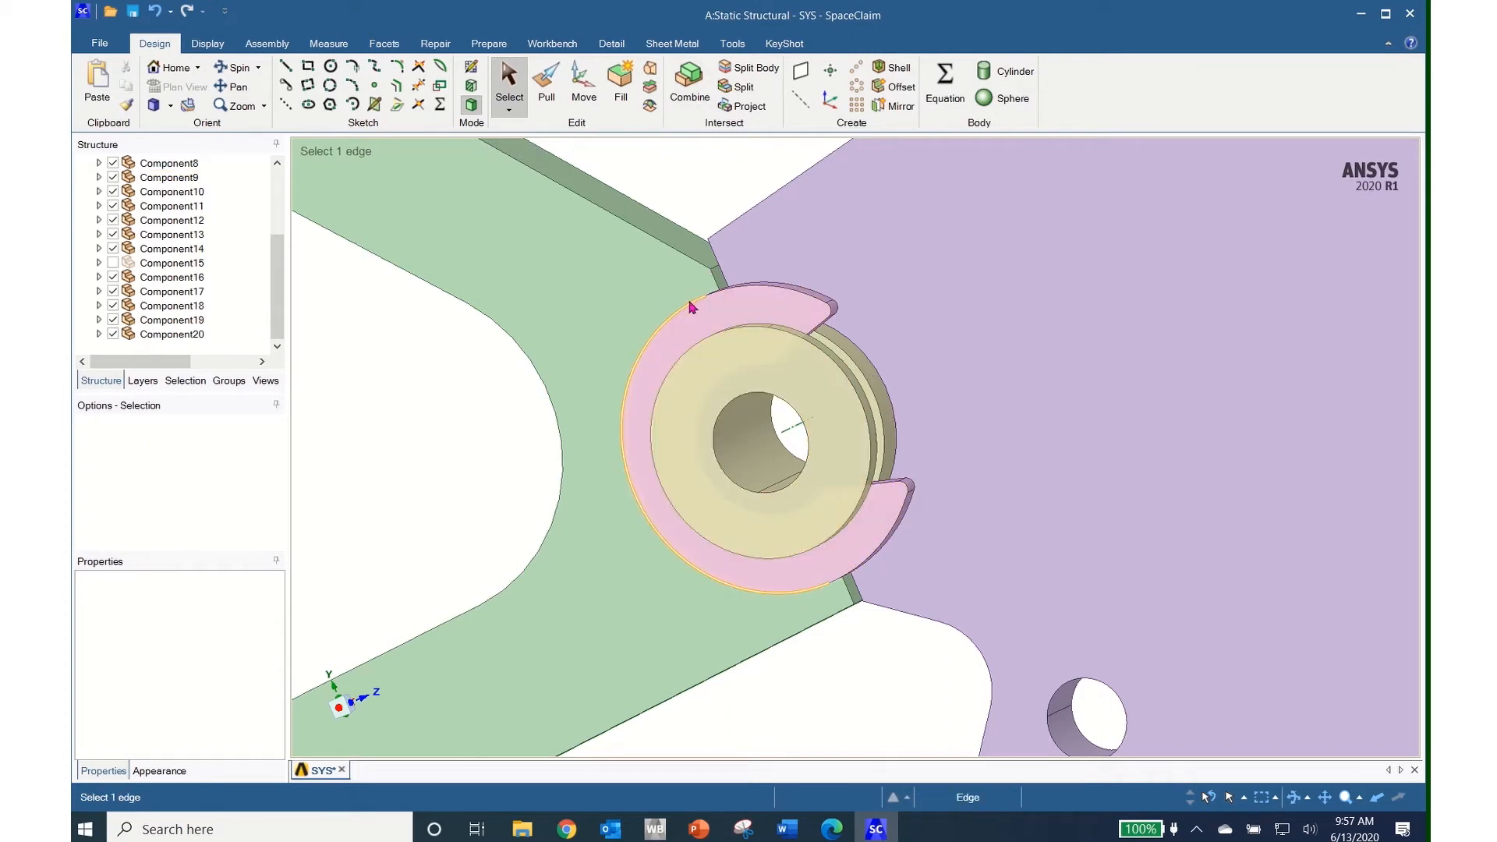
Combine the yellow washer into the pink clip ring as a single body
{"action": "left_click", "coordinate": [686, 84]}
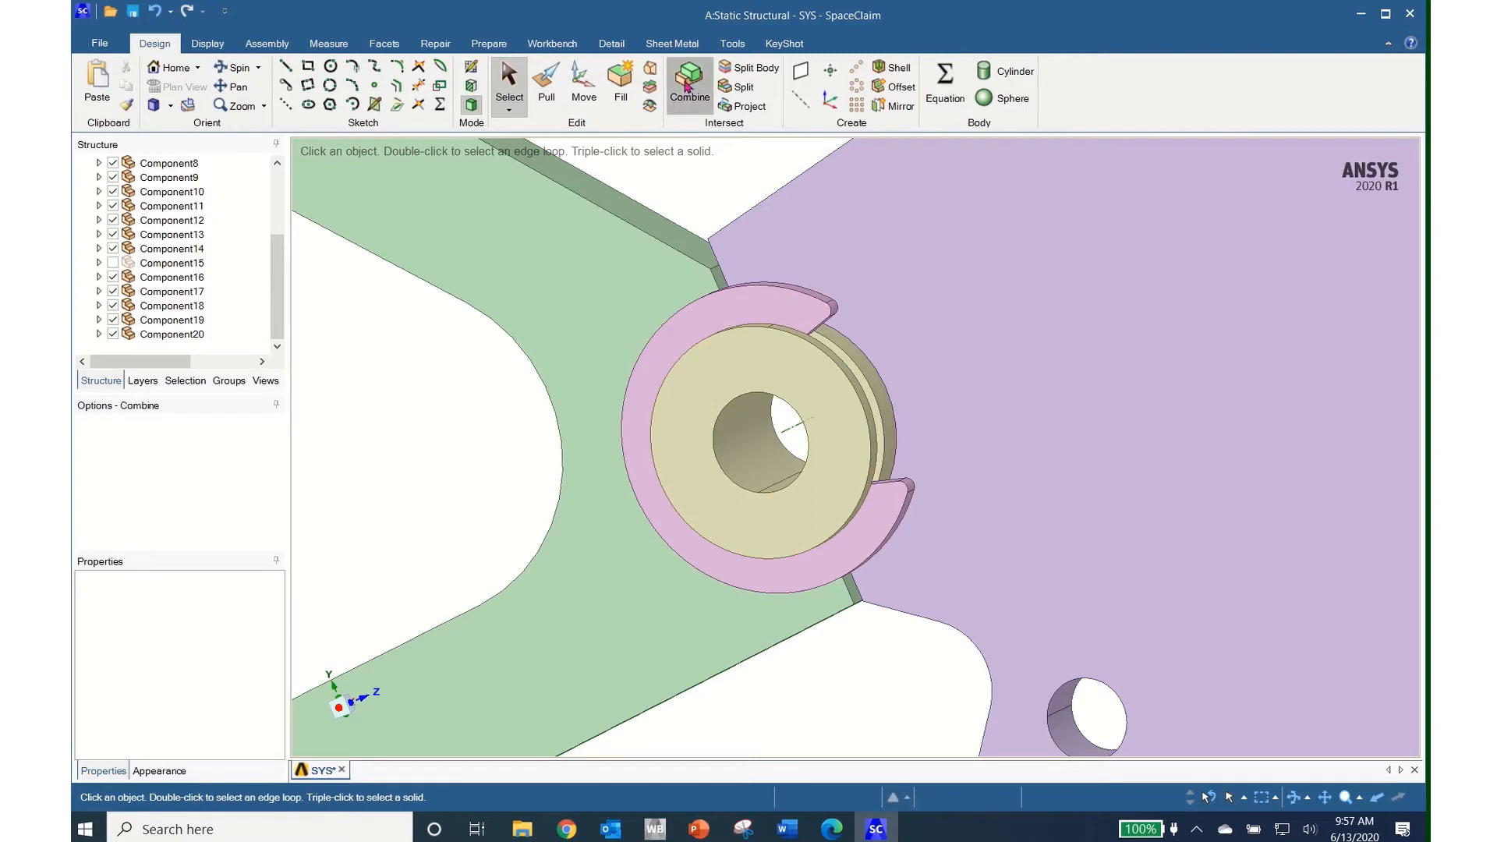
{"action": "left_click", "coordinate": [738, 298]}
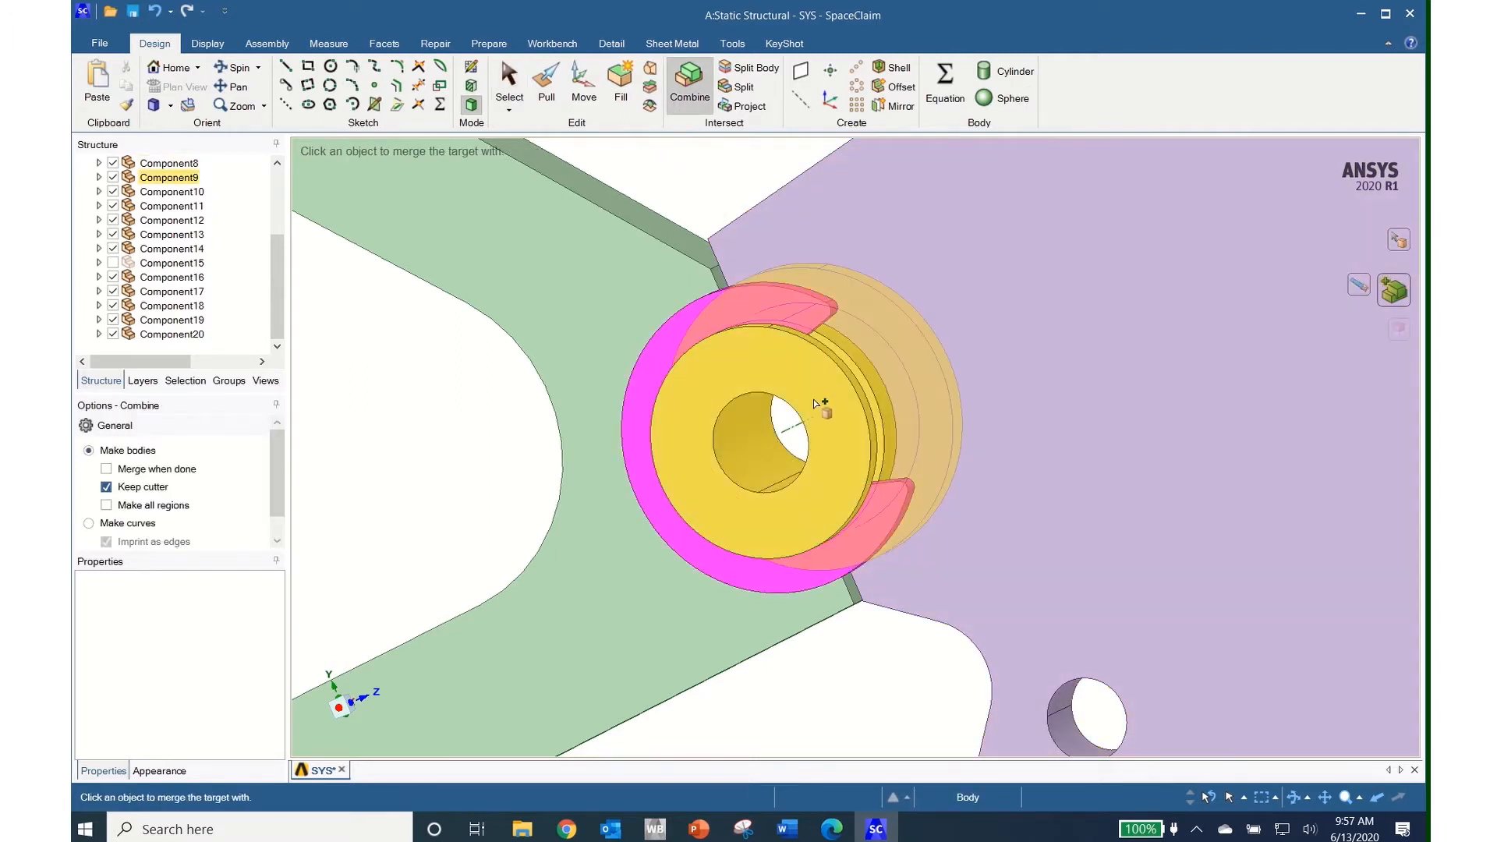
{"action": "left_click", "coordinate": [824, 441]}
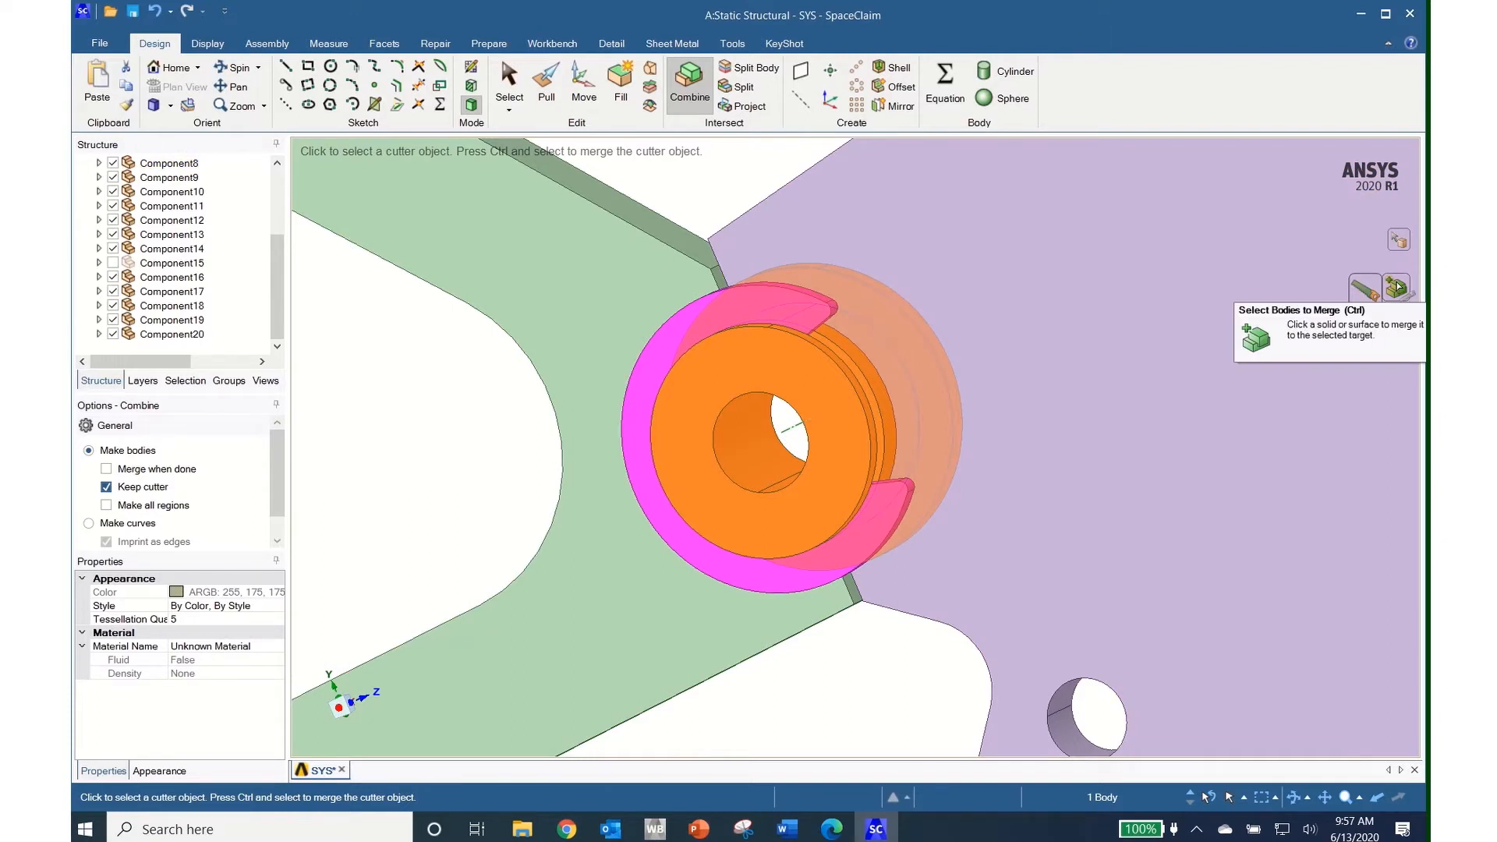
{"action": "left_click", "coordinate": [1398, 287]}
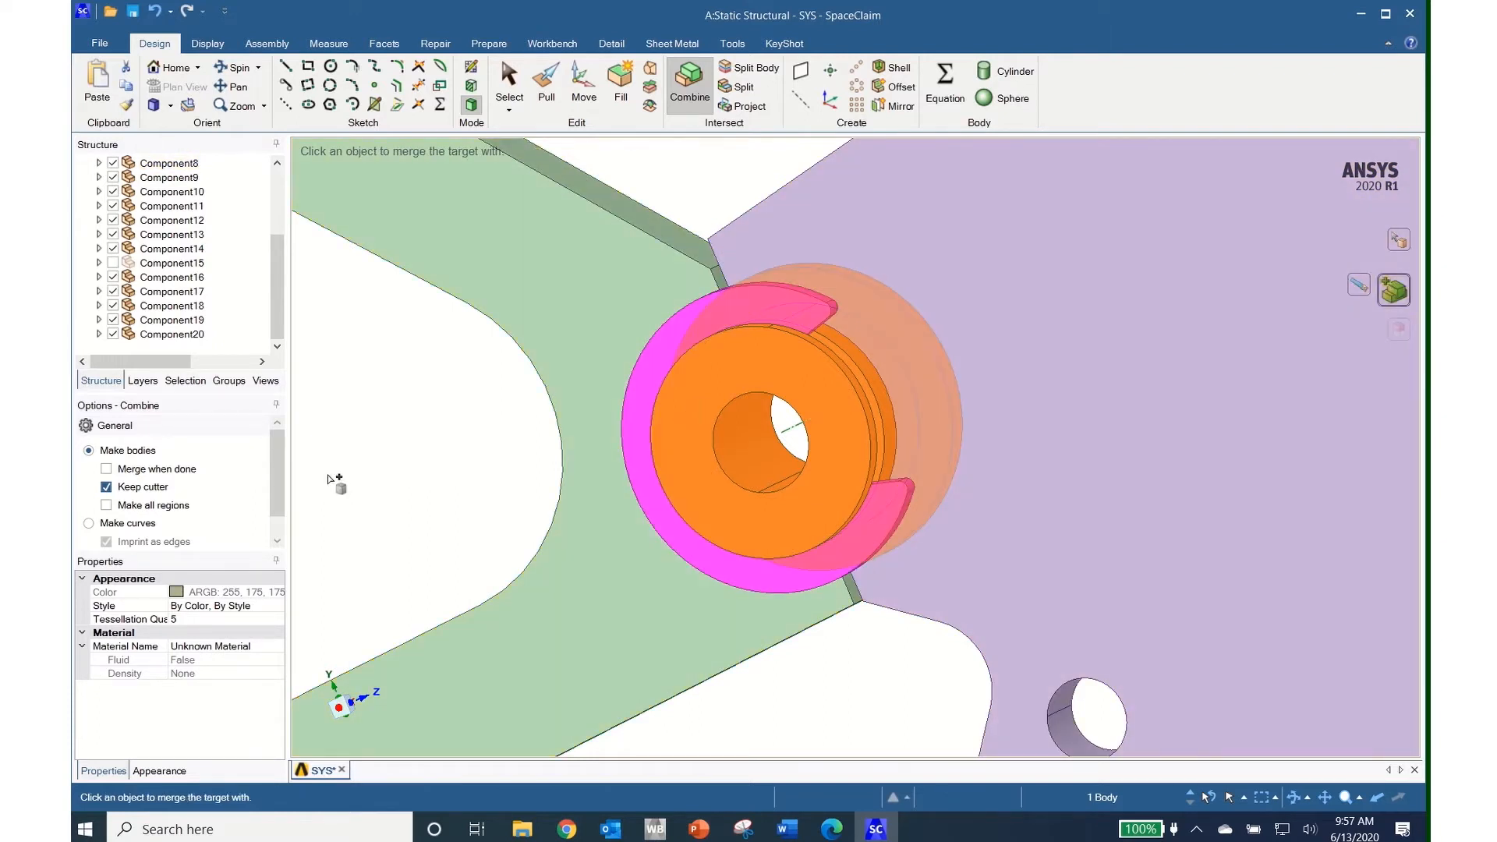
{"action": "left_click_drag", "start_coordinate": [282, 304], "coordinate": [292, 236]}
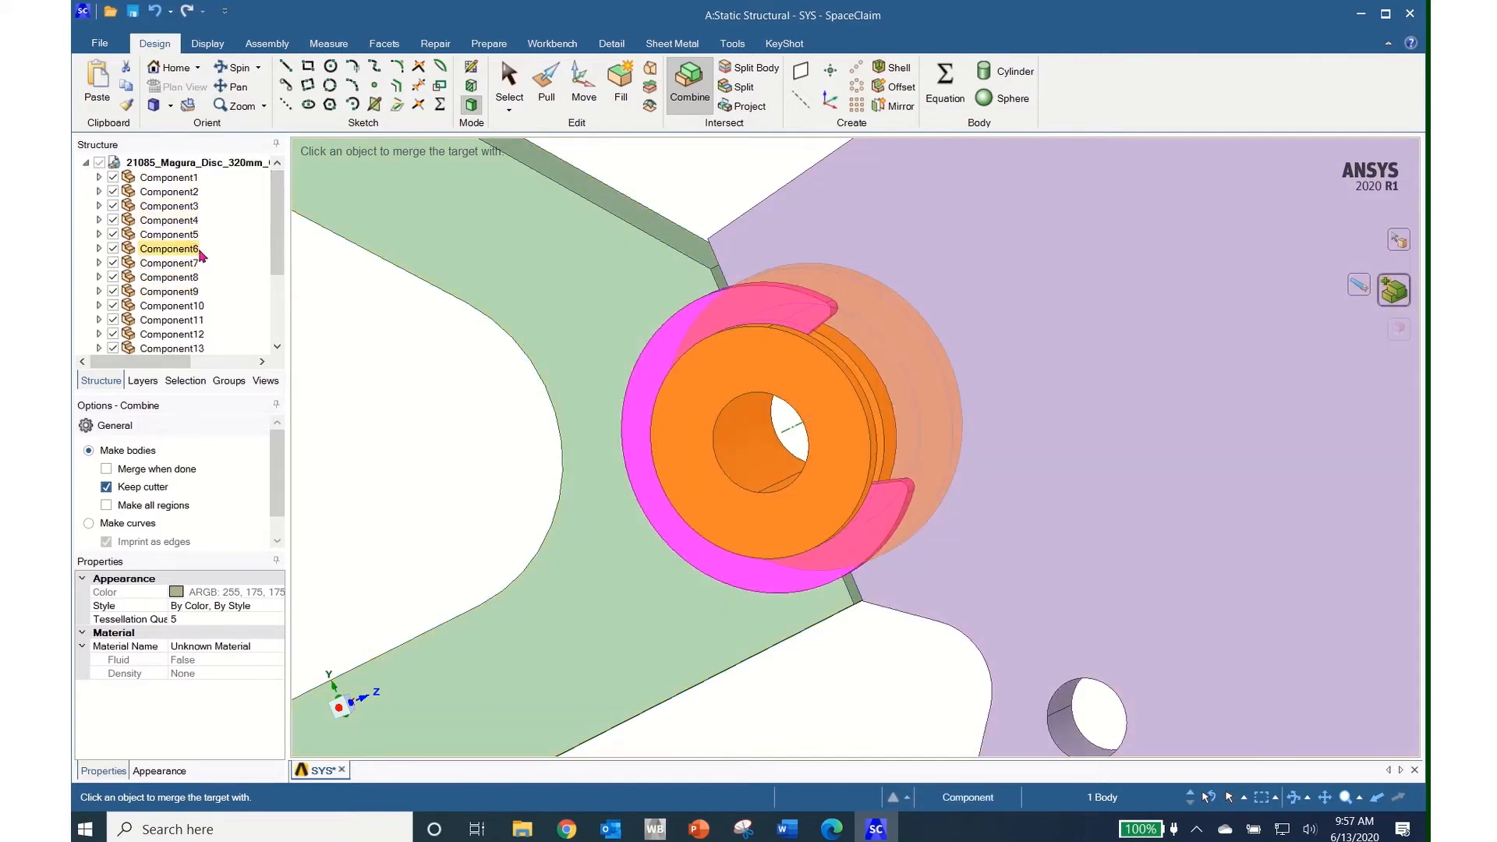
{"action": "middle_click_drag", "start_coordinate": [478, 494], "coordinate": [587, 455]}
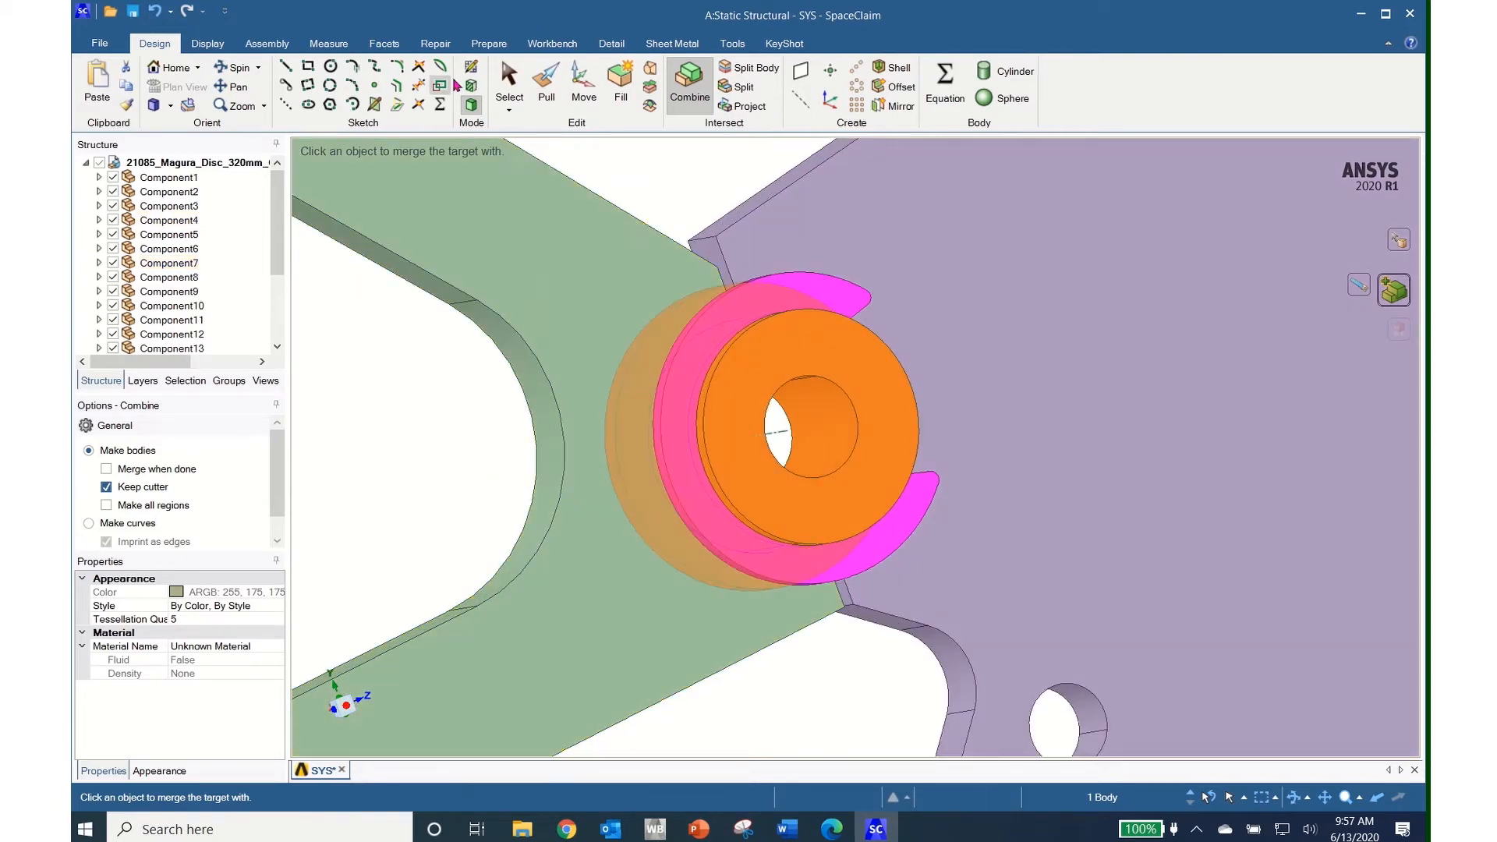
{"action": "left_click", "coordinate": [545, 92]}
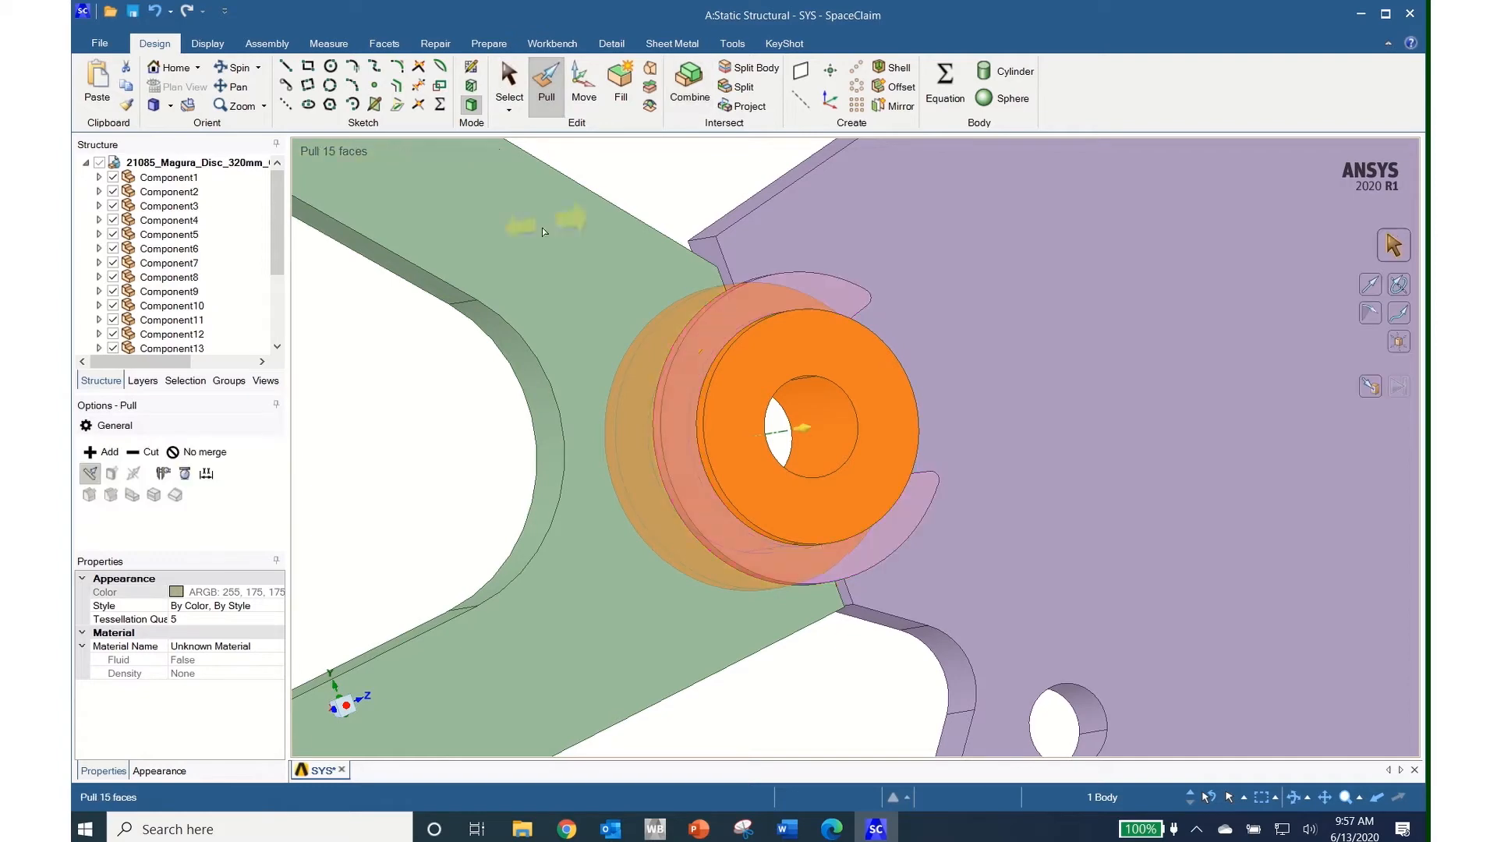
Navigate to the bolt and select the thin ring's cylindrical face
{"action": "triple_click", "coordinate": [591, 386]}
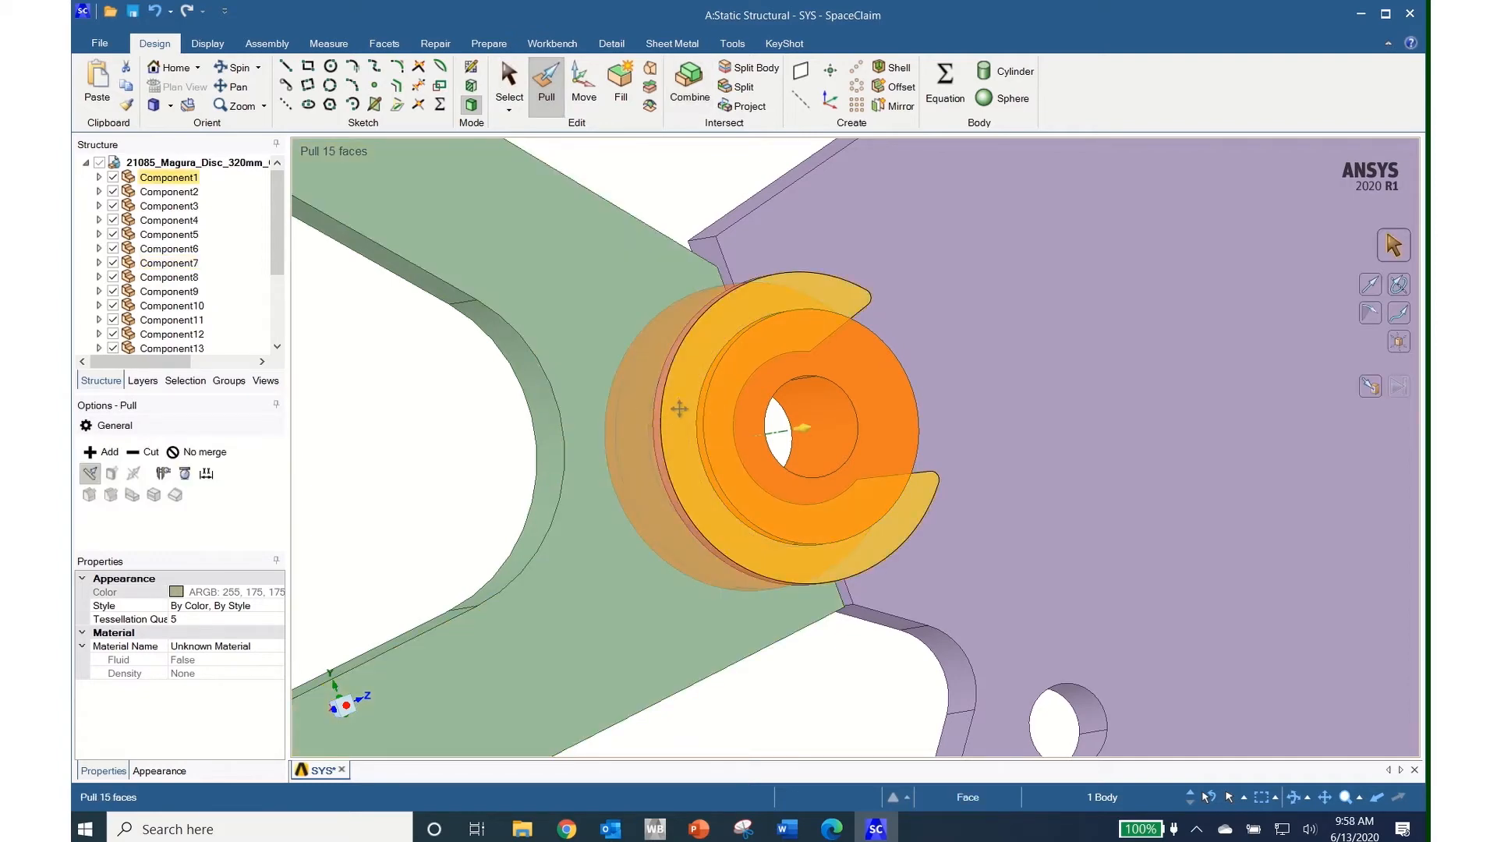
{"action": "middle_click_drag", "start_coordinate": [679, 410], "coordinate": [724, 715], "text": "shift"}
{"action": "scroll", "coordinate": [724, 715], "scroll_direction": "down", "scroll_amount": 5}
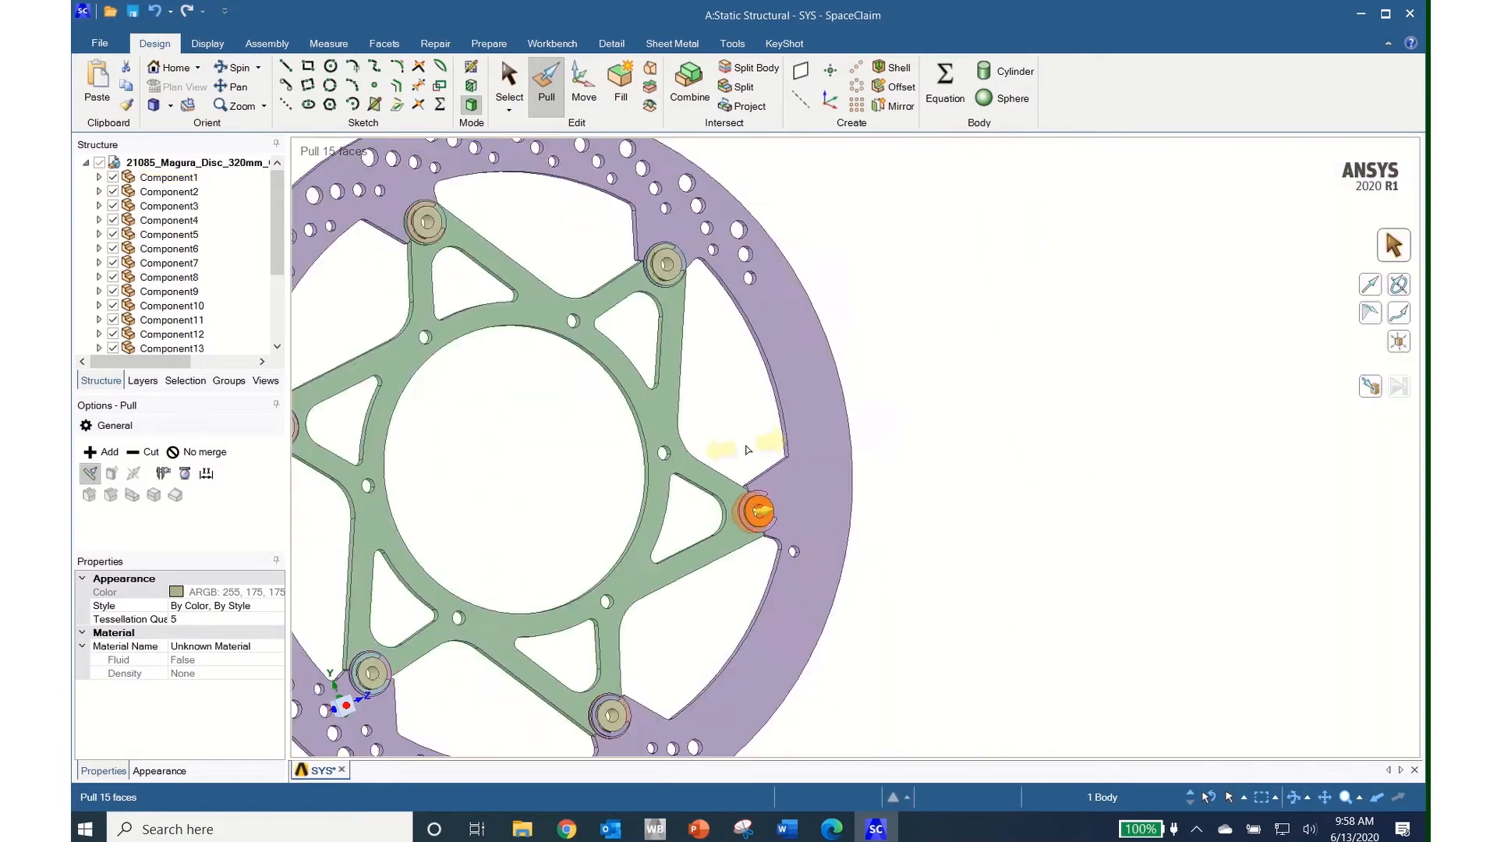
{"action": "left_click", "coordinate": [677, 321], "text": "ctrl"}
{"action": "middle_click_drag", "start_coordinate": [677, 322], "coordinate": [762, 543], "text": "shift"}
{"action": "scroll", "coordinate": [762, 544], "scroll_direction": "up", "scroll_amount": 6}
{"action": "scroll", "coordinate": [762, 543], "scroll_direction": "up", "scroll_amount": 4}
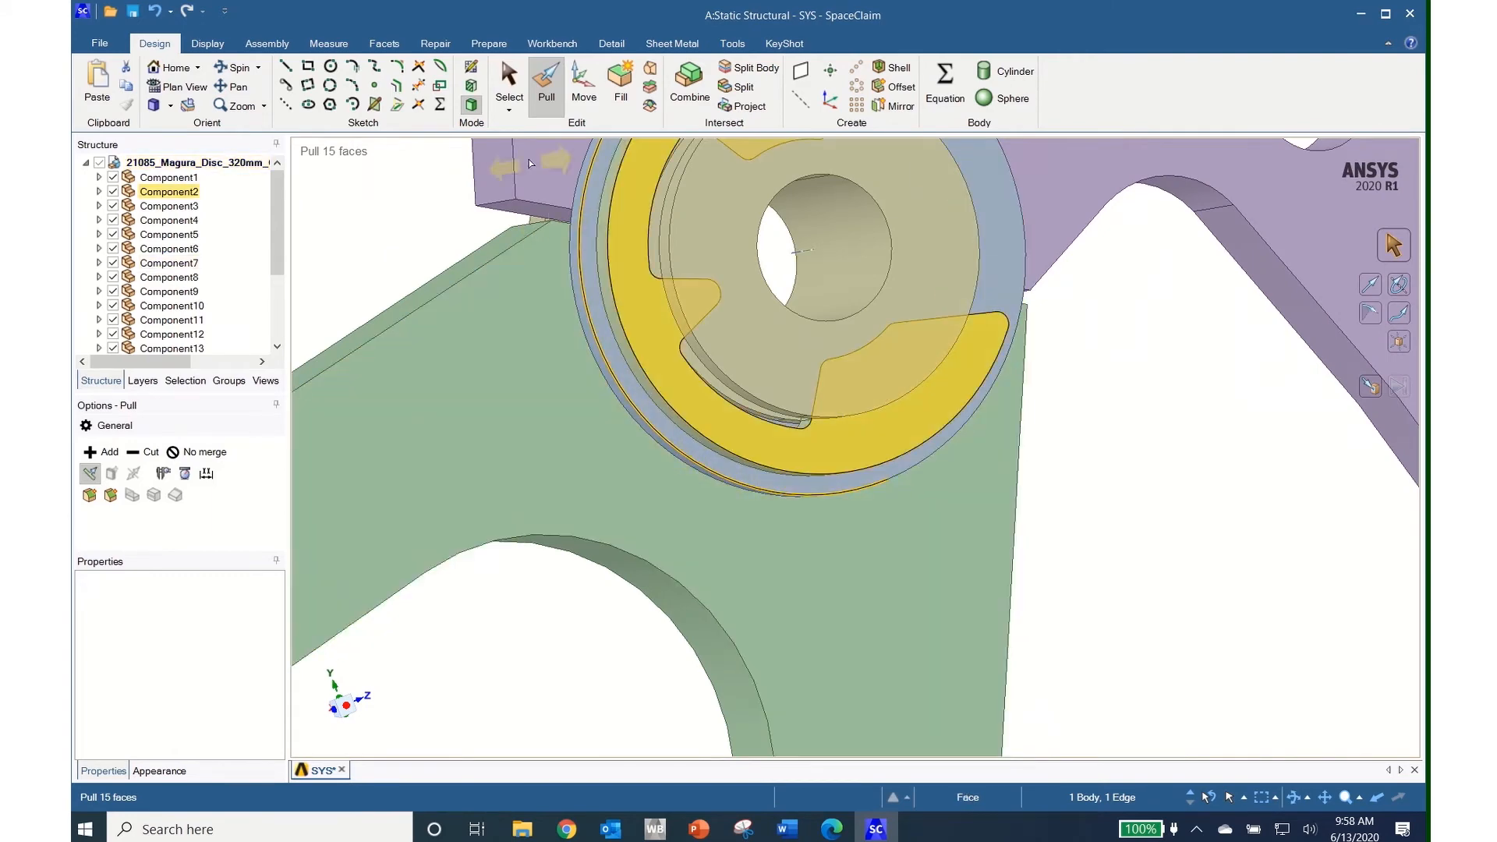
{"action": "middle_click_drag", "start_coordinate": [741, 652], "coordinate": [790, 460]}
{"action": "left_click", "coordinate": [788, 463]}
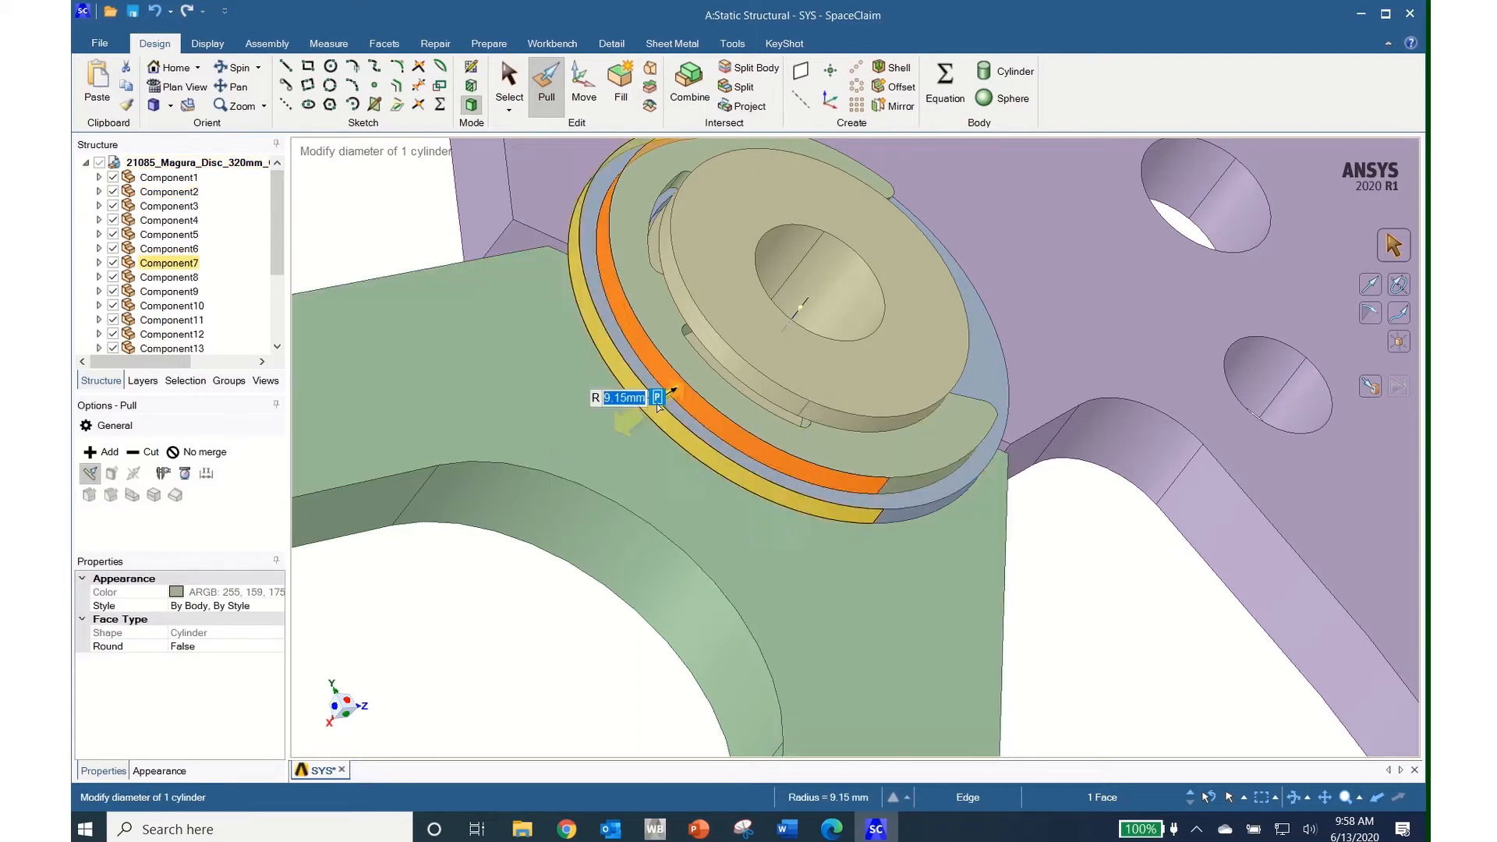
Pull the ring's cylindrical face radius from 9.15 mm out to 9.92 mm
{"action": "middle_click_drag", "start_coordinate": [739, 541], "coordinate": [677, 579]}
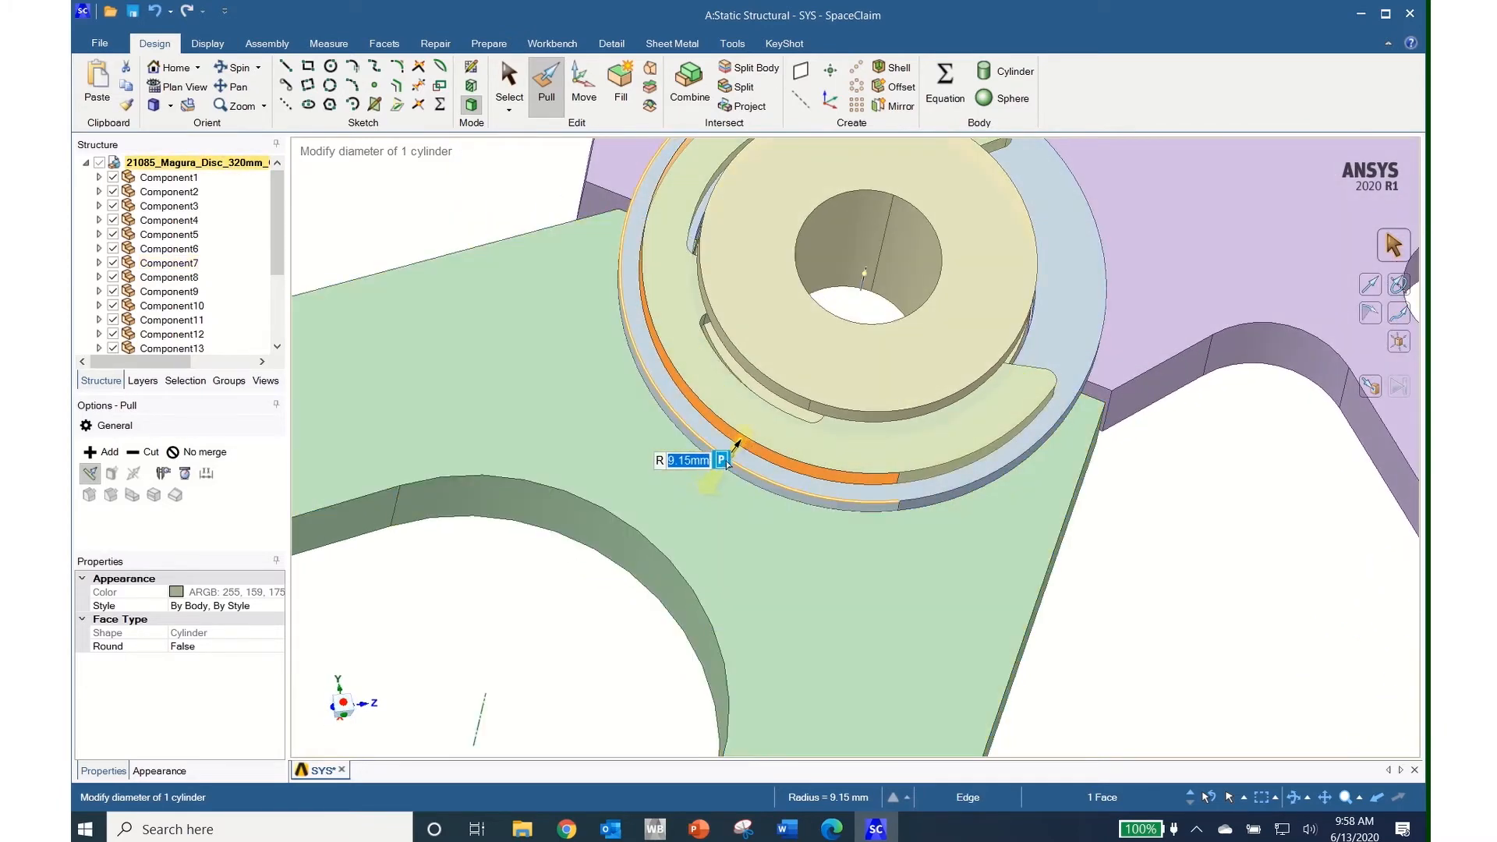
{"action": "left_click_drag", "start_coordinate": [712, 485], "coordinate": [662, 451]}
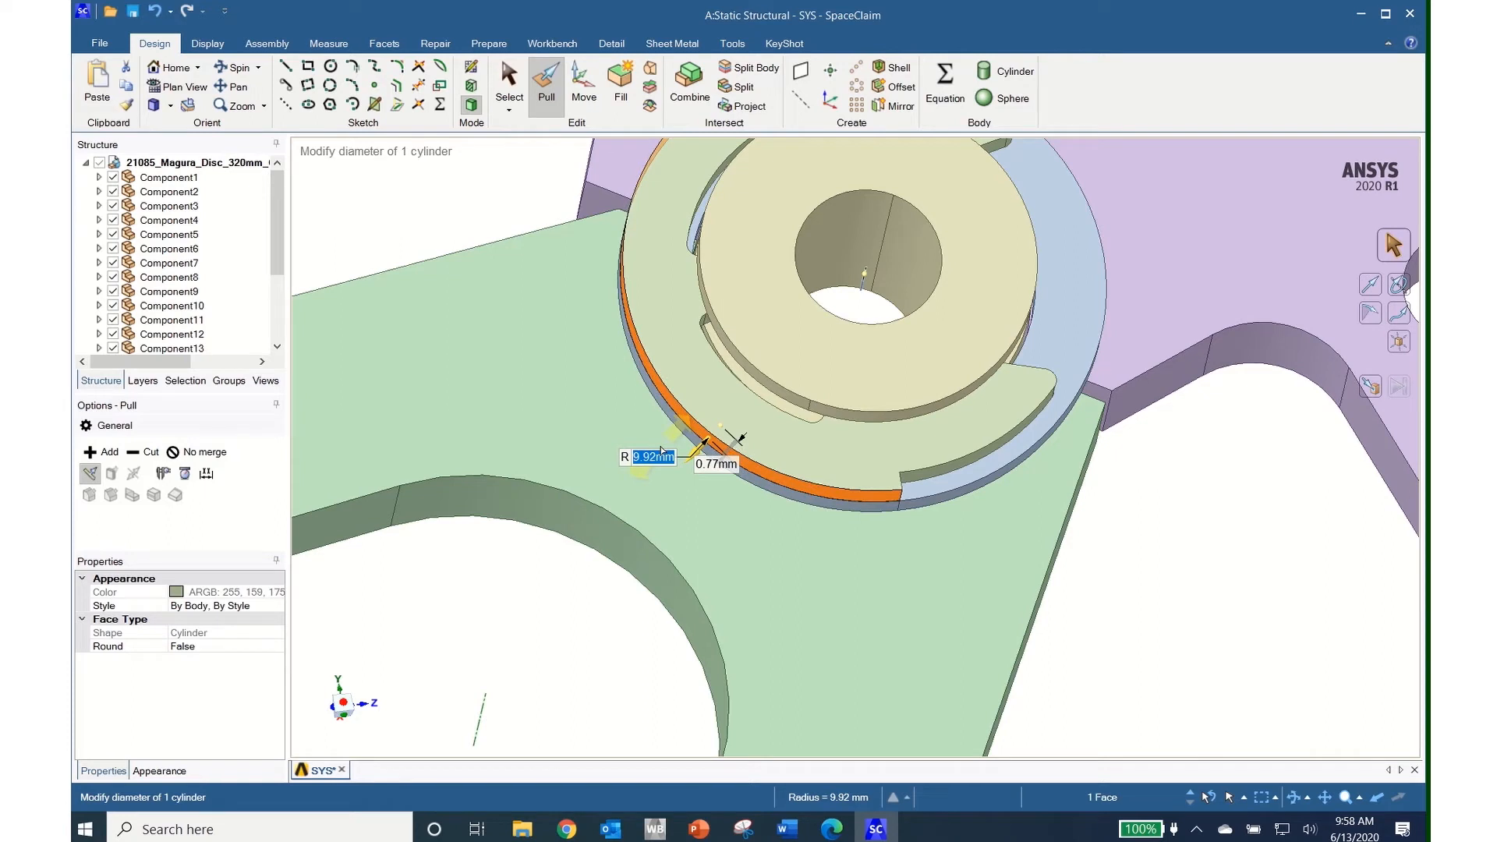
{"action": "left_click_drag", "start_coordinate": [662, 451], "coordinate": [663, 450]}
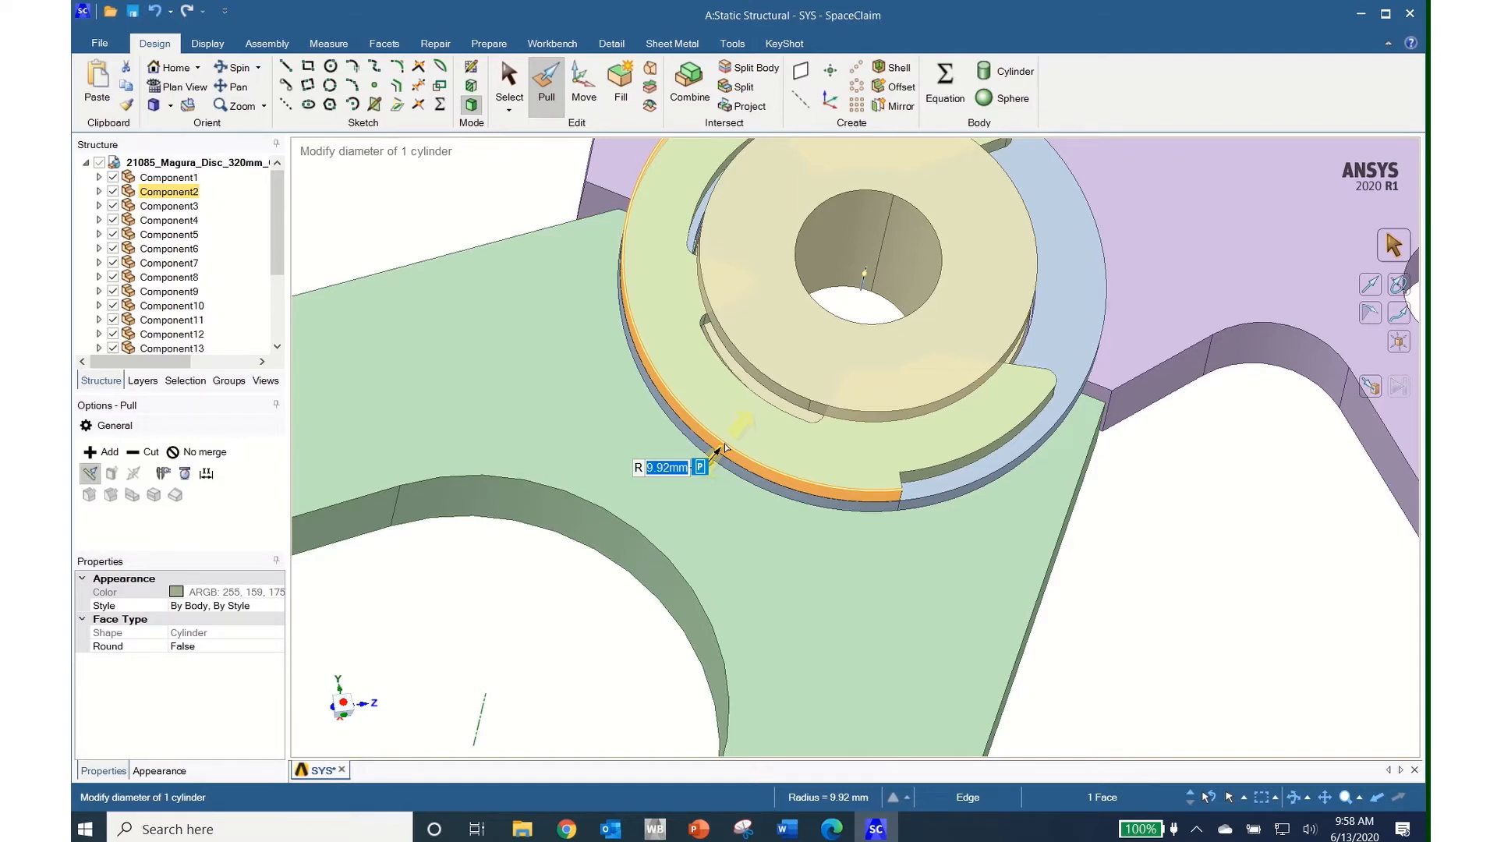
{"action": "scroll", "coordinate": [724, 448], "scroll_direction": "up", "scroll_amount": 3}
{"action": "scroll", "coordinate": [724, 448], "scroll_direction": "down", "scroll_amount": 6}
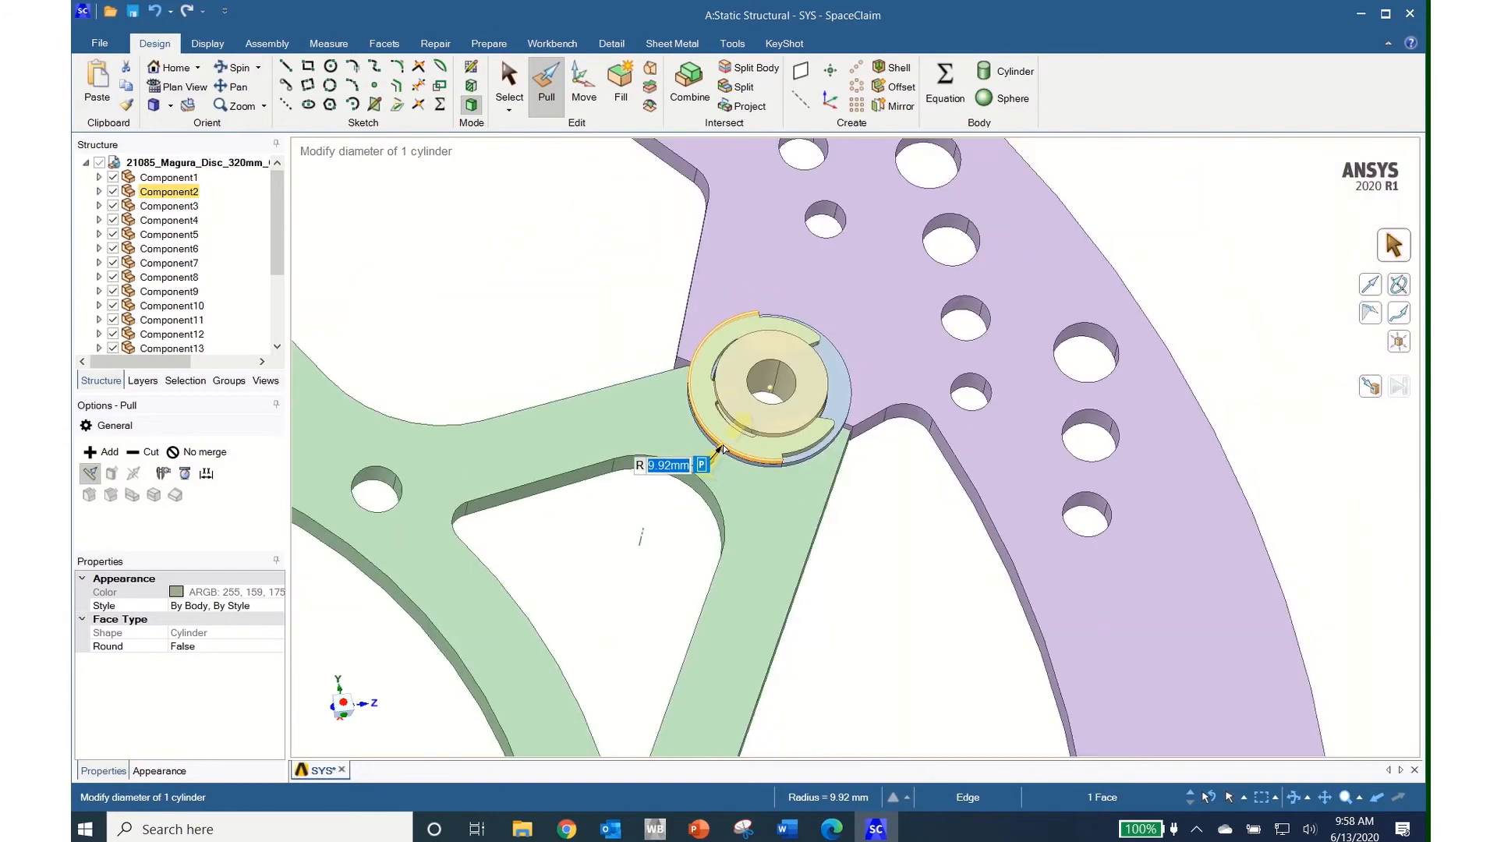
{"action": "scroll", "coordinate": [722, 450], "scroll_direction": "down", "scroll_amount": 4}
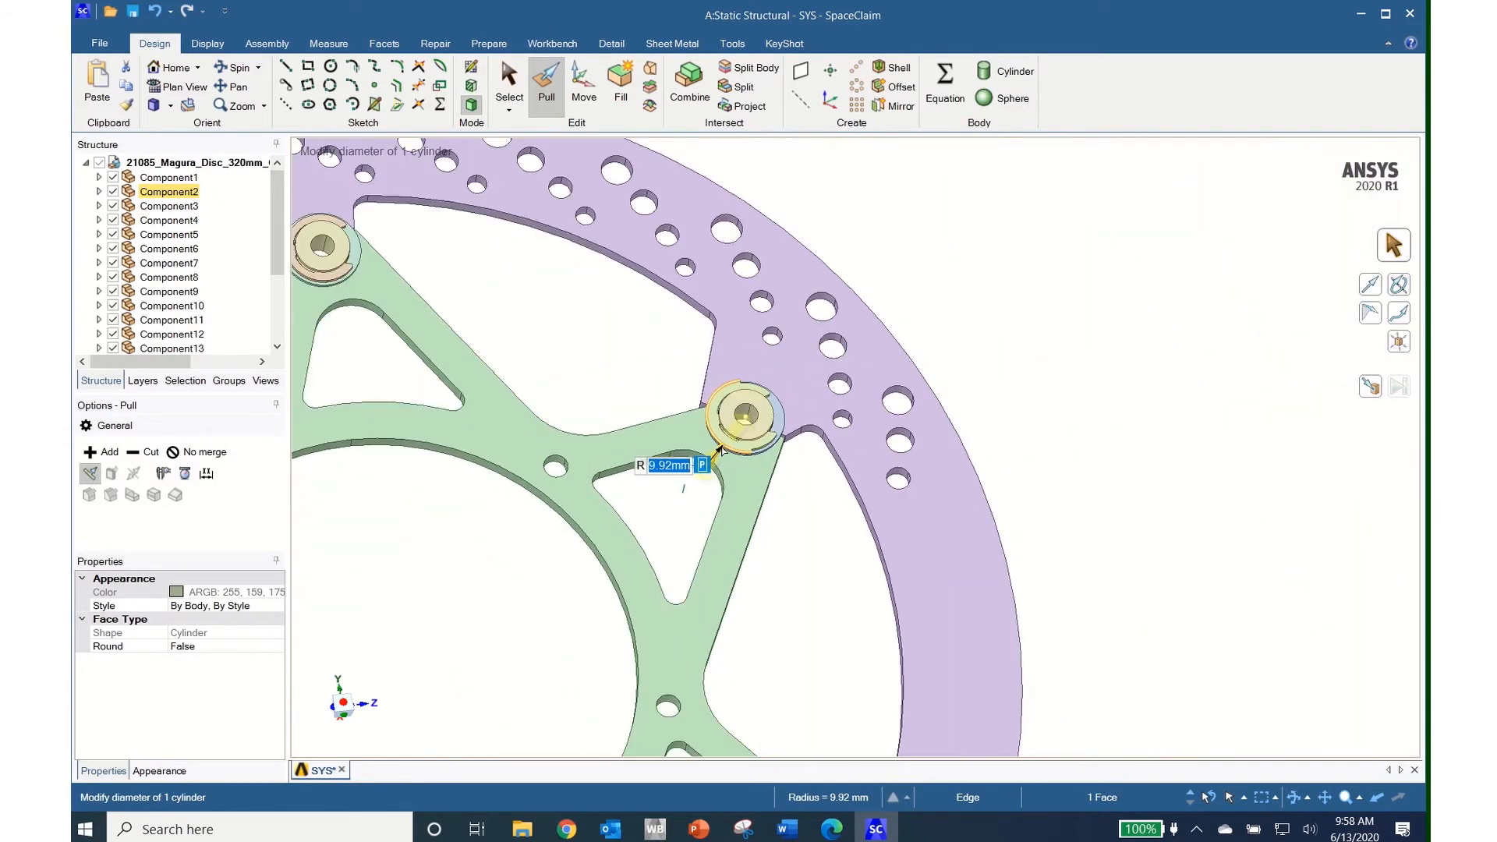
{"action": "scroll", "coordinate": [720, 451], "scroll_direction": "down", "scroll_amount": 5}
{"action": "middle_click_drag", "start_coordinate": [645, 517], "coordinate": [923, 384], "text": "shift"}
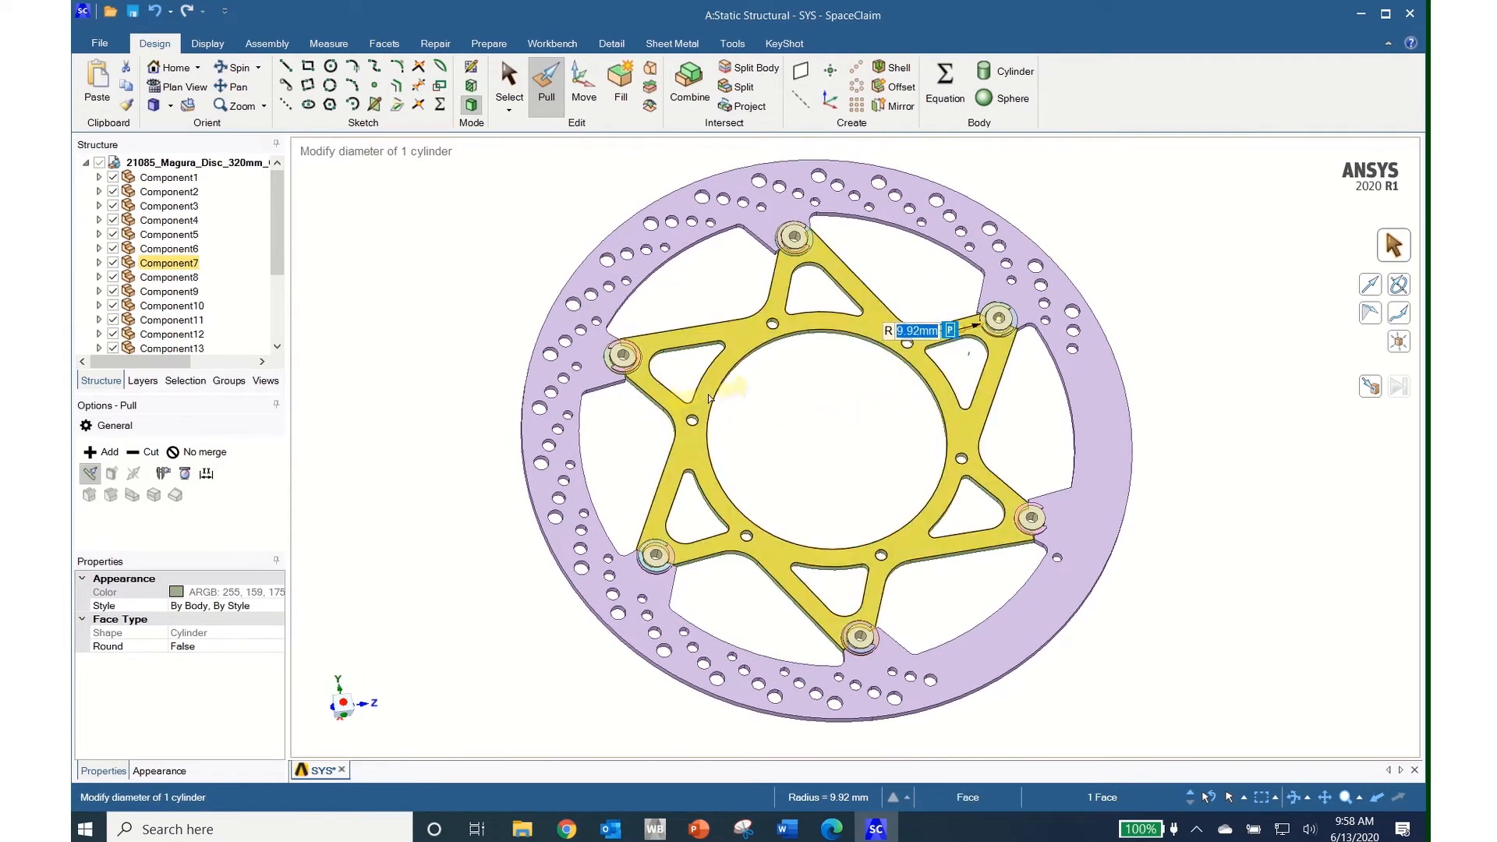
{"action": "left_click", "coordinate": [510, 84]}
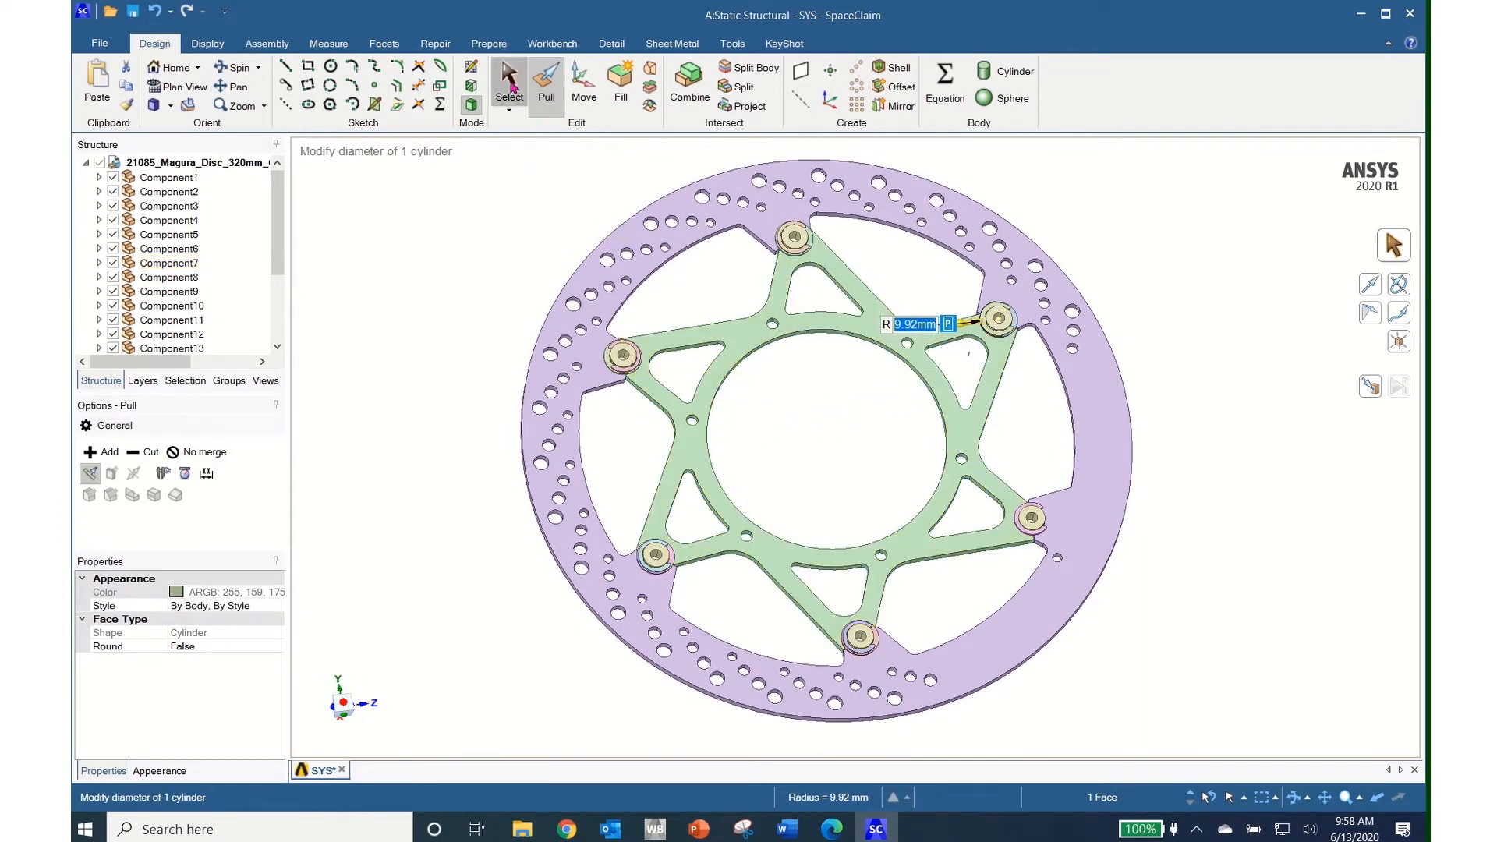
Select every 3 mm round on the model and remove them
{"action": "left_click", "coordinate": [187, 381]}
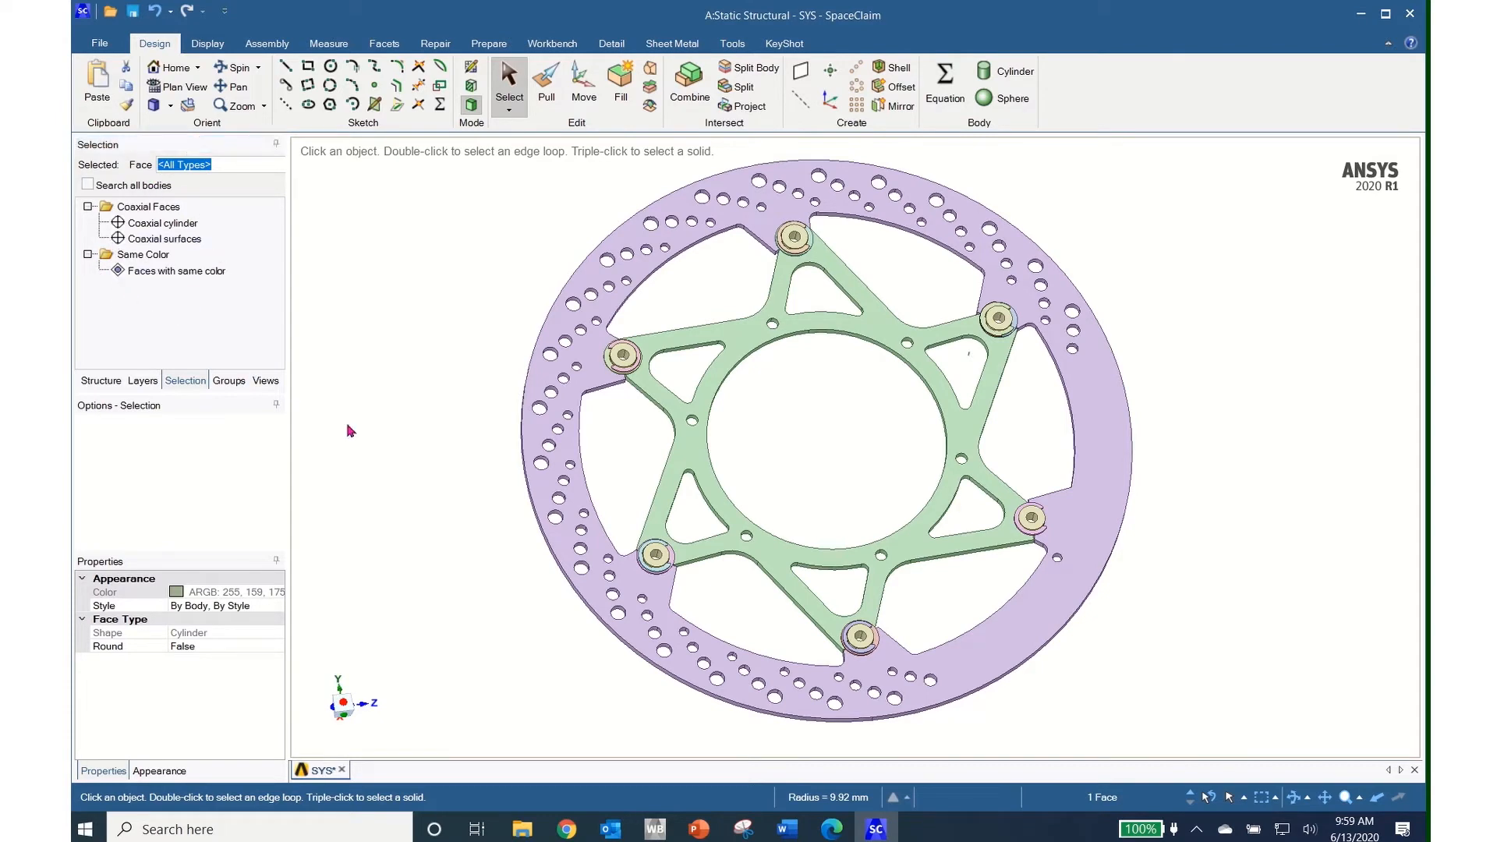
{"action": "scroll", "coordinate": [580, 550], "scroll_direction": "up", "scroll_amount": 10}
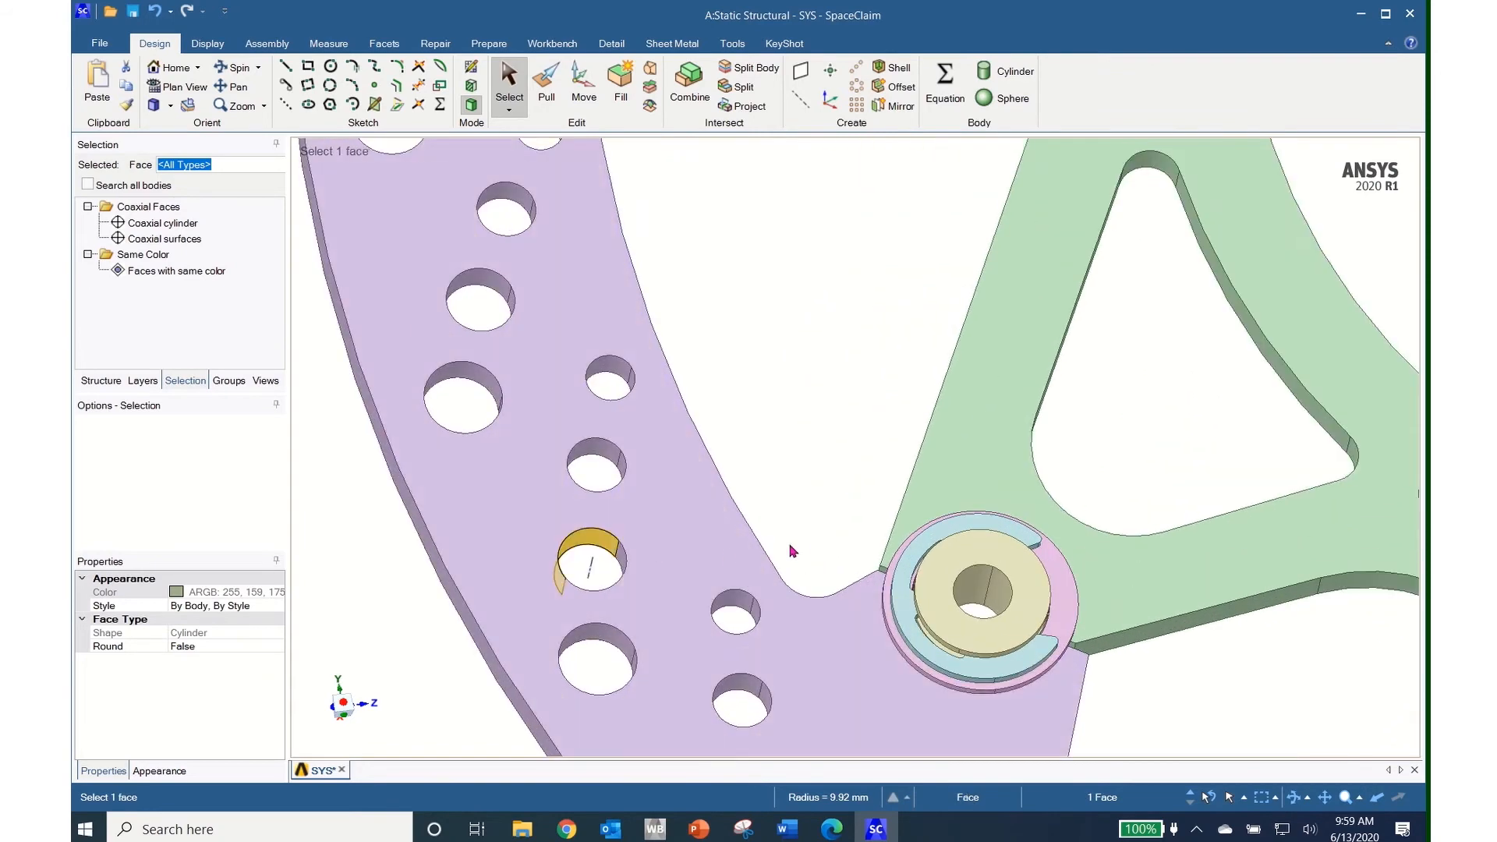
{"action": "scroll", "coordinate": [842, 560], "scroll_direction": "up", "scroll_amount": 5}
{"action": "middle_click_drag", "start_coordinate": [916, 606], "coordinate": [635, 418], "text": "shift"}
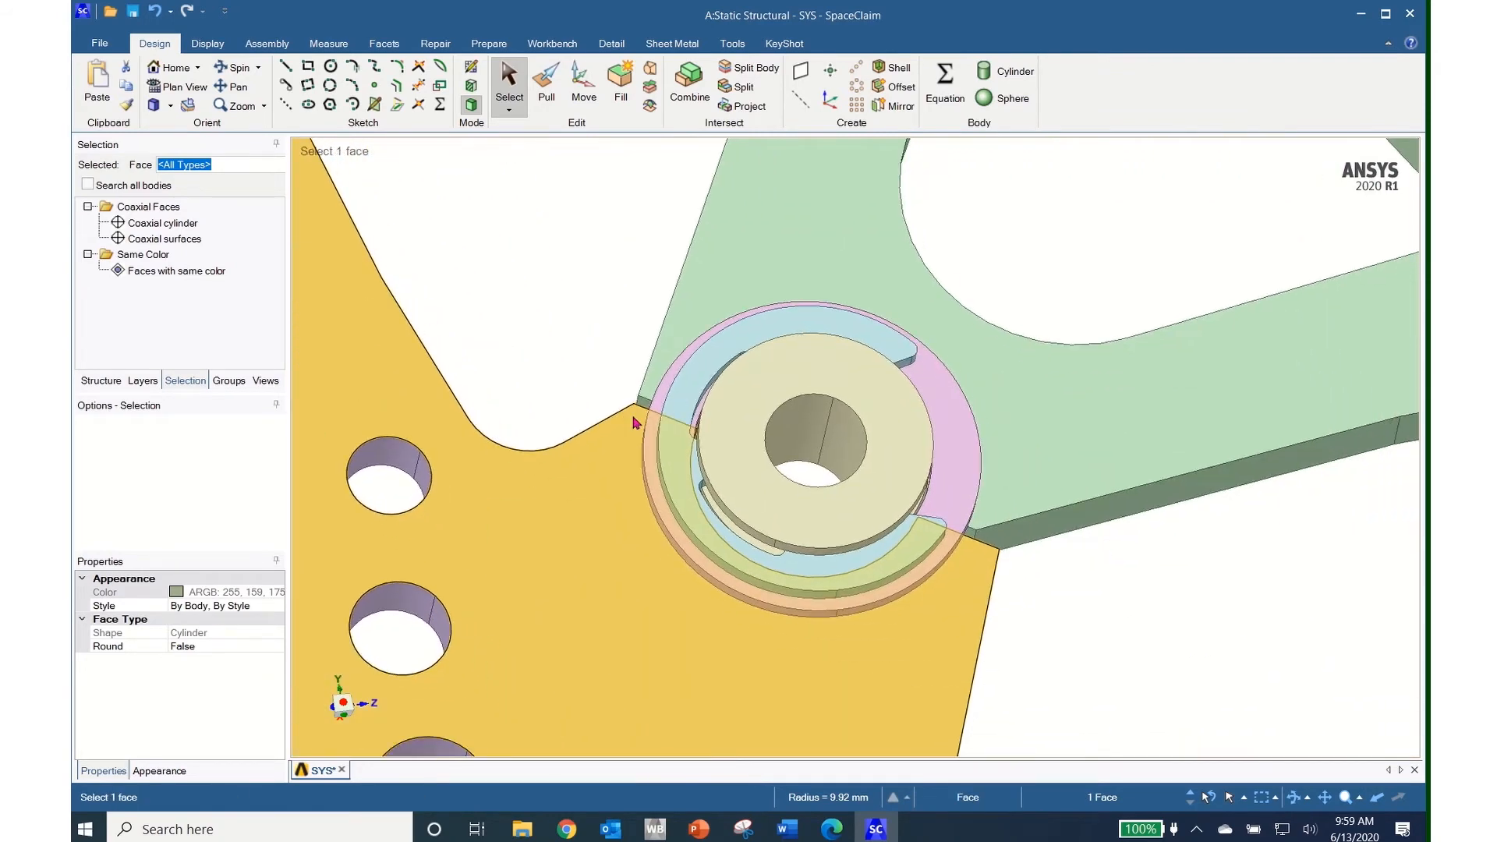
{"action": "scroll", "coordinate": [636, 422], "scroll_direction": "down", "scroll_amount": 5}
{"action": "left_click", "coordinate": [803, 164]}
{"action": "scroll", "coordinate": [858, 341], "scroll_direction": "down", "scroll_amount": 5}
{"action": "middle_click_drag", "start_coordinate": [926, 312], "coordinate": [782, 507], "text": "shift"}
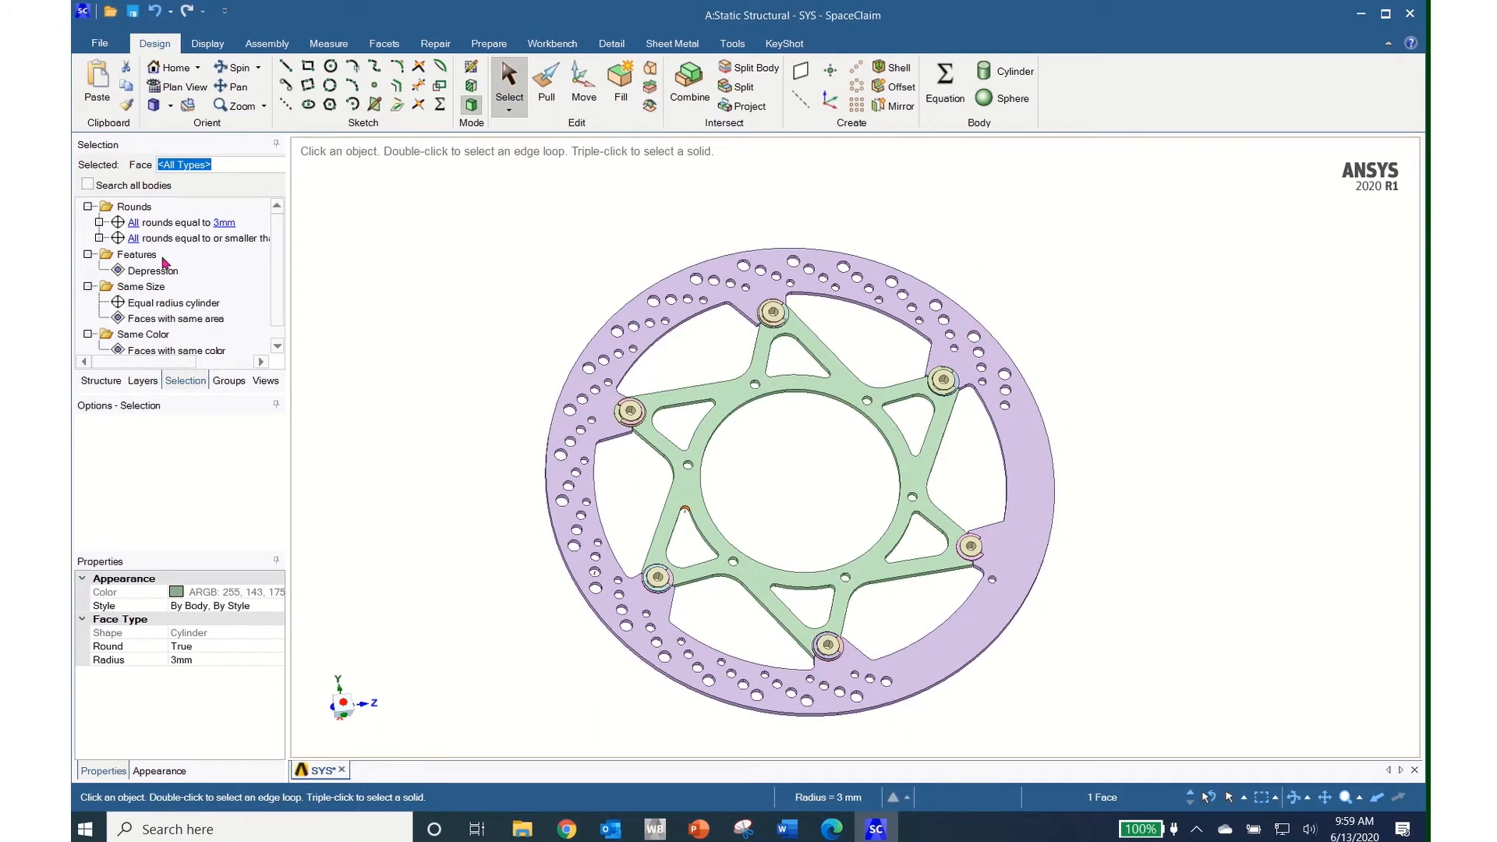
{"action": "left_click", "coordinate": [161, 225]}
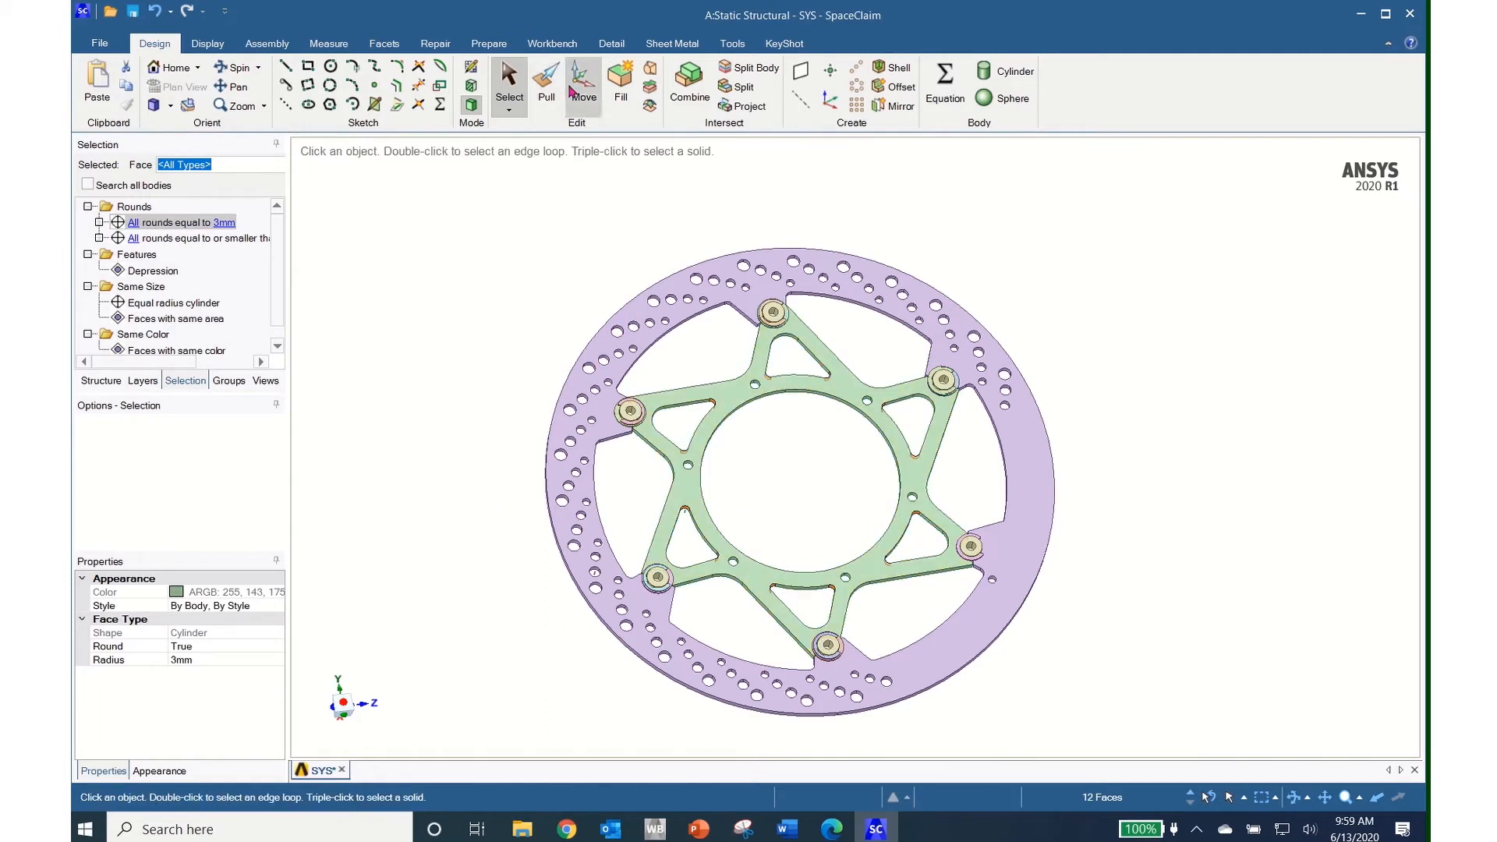
{"action": "left_click", "coordinate": [620, 85]}
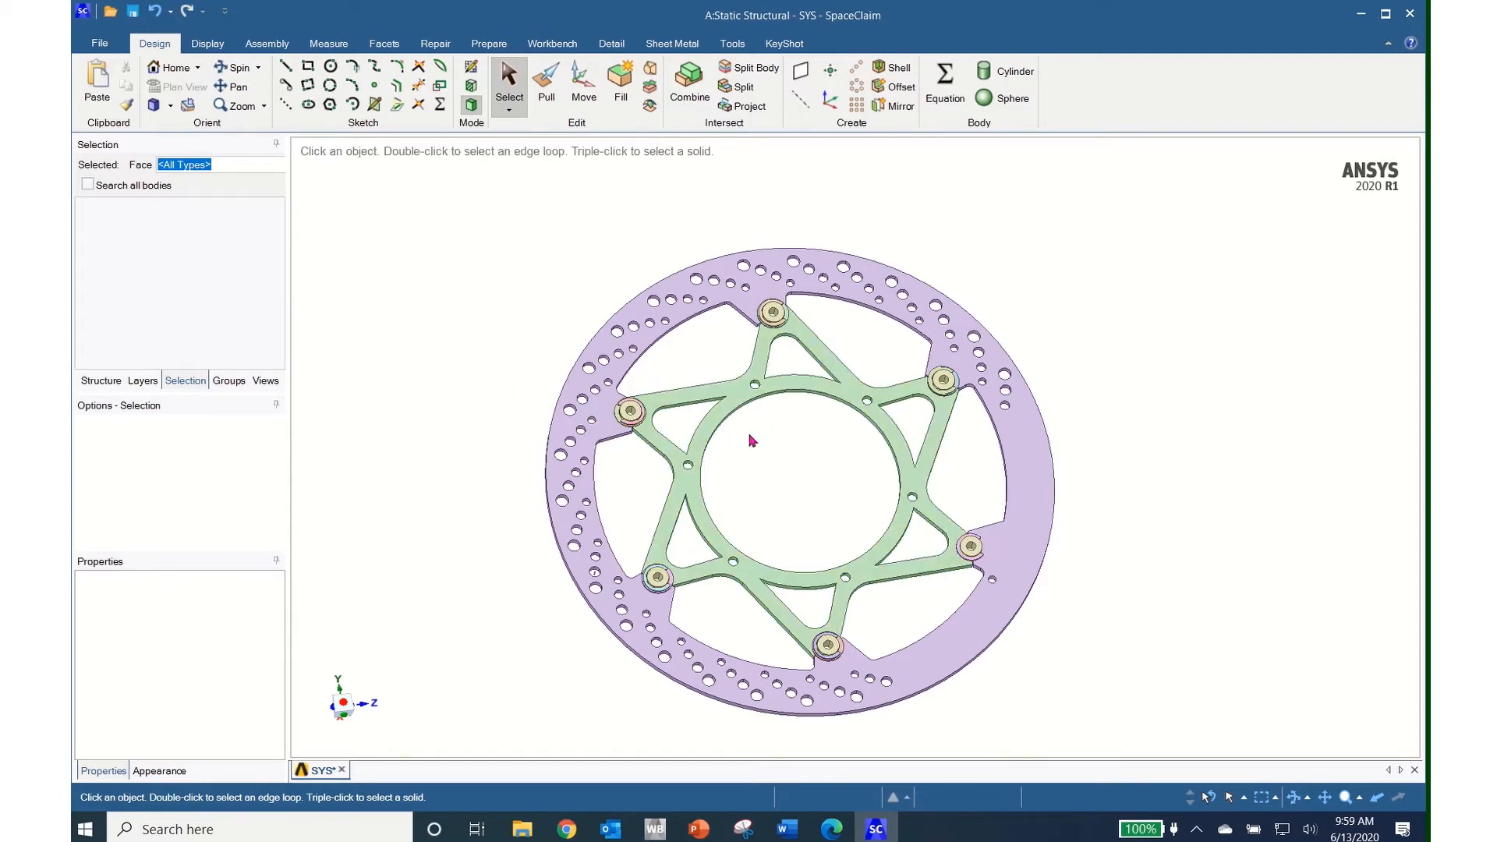
Pick the 0.5 mm round at the retaining ring's end, then frame the whole disc
{"action": "scroll", "coordinate": [685, 442], "scroll_direction": "up", "scroll_amount": 5}
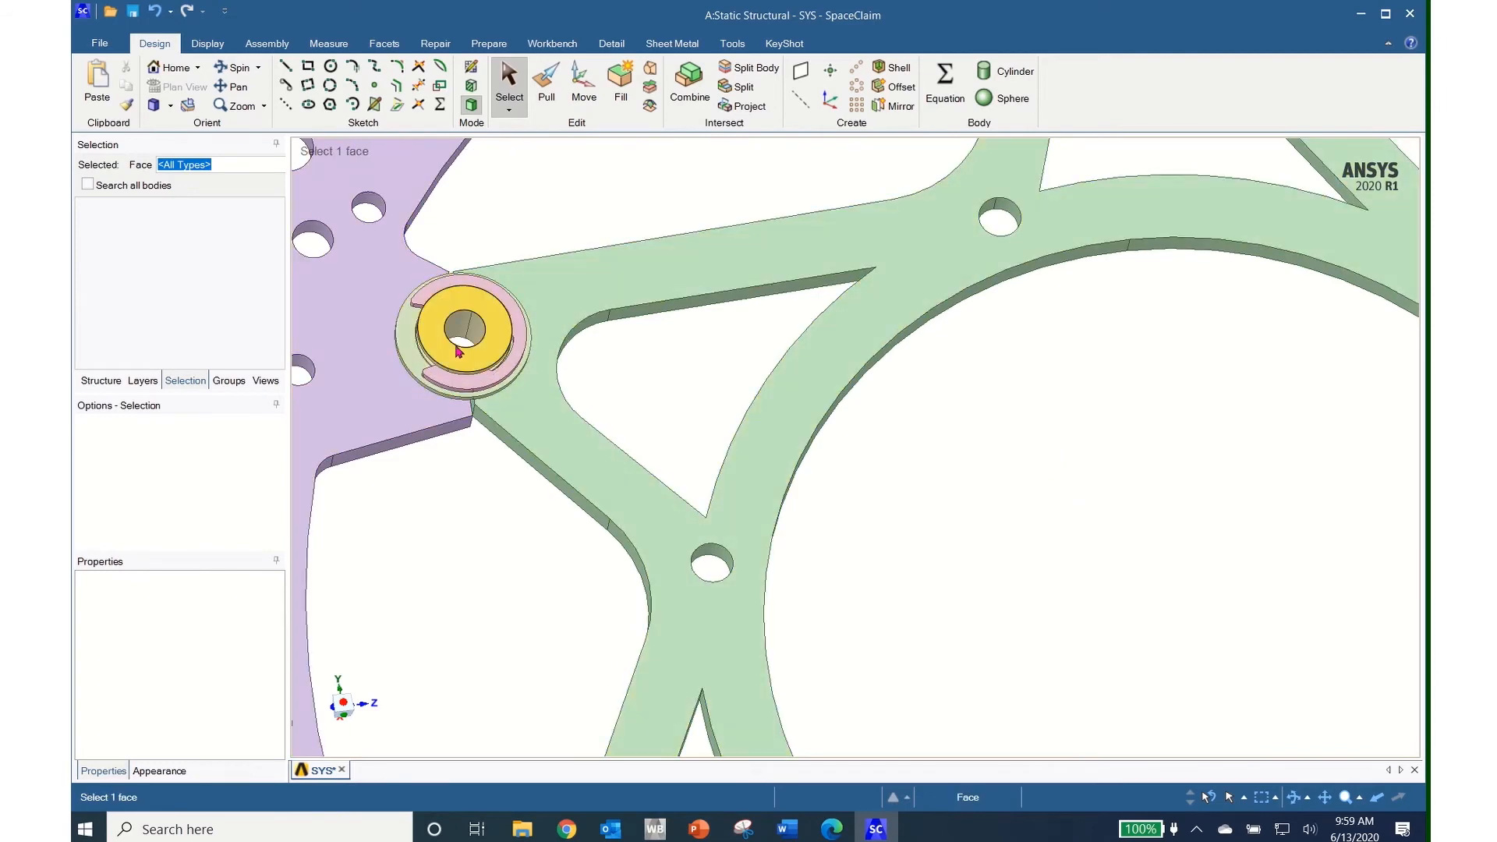
{"action": "scroll", "coordinate": [457, 344], "scroll_direction": "up", "scroll_amount": 2}
{"action": "middle_click_drag", "start_coordinate": [458, 345], "coordinate": [656, 519], "text": "shift"}
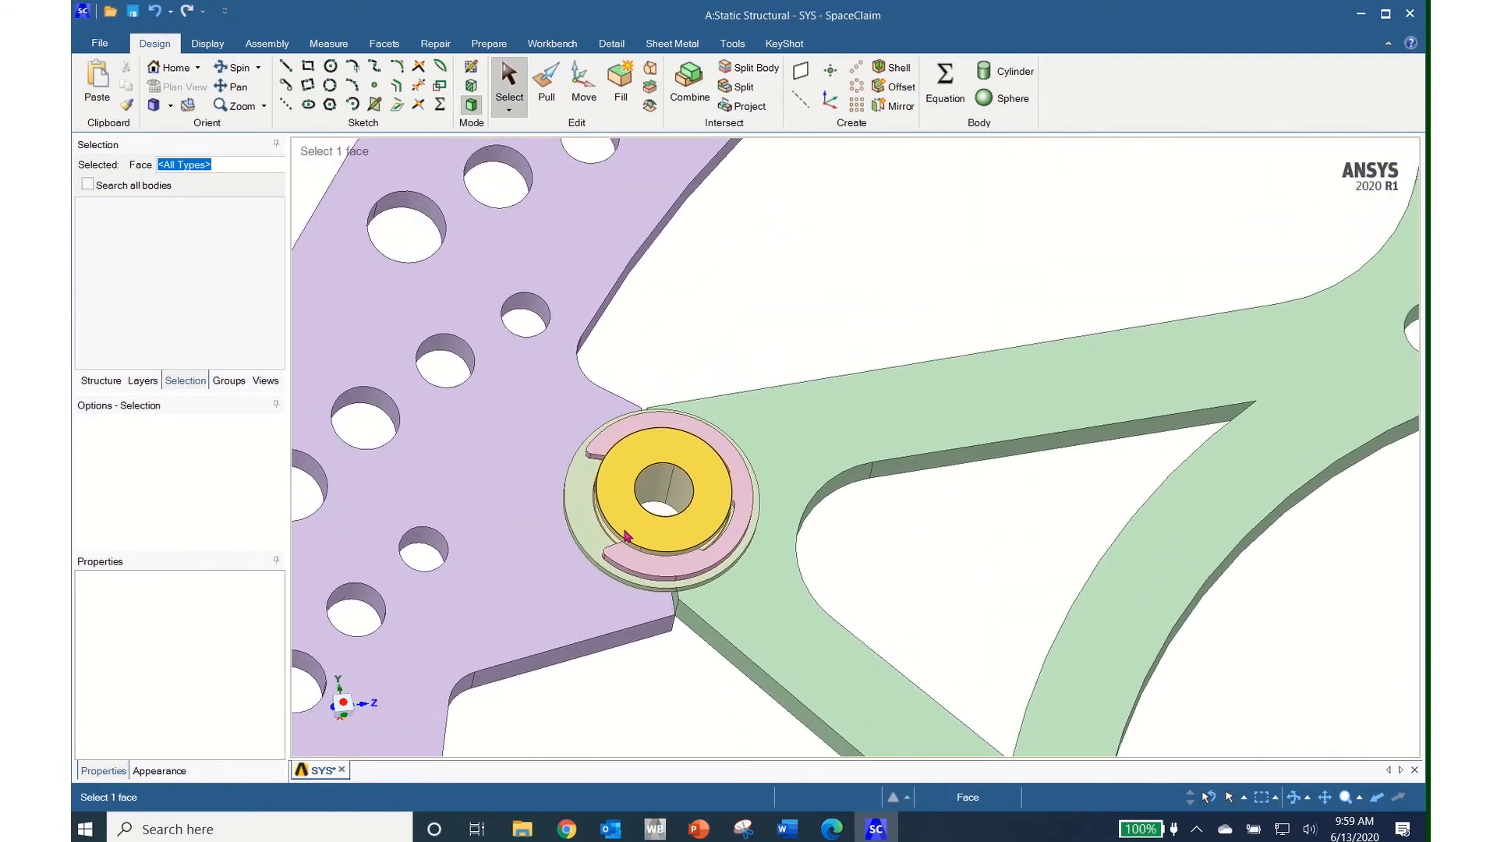
{"action": "middle_click_drag", "start_coordinate": [609, 563], "coordinate": [691, 571]}
{"action": "scroll", "coordinate": [690, 571], "scroll_direction": "up", "scroll_amount": 5}
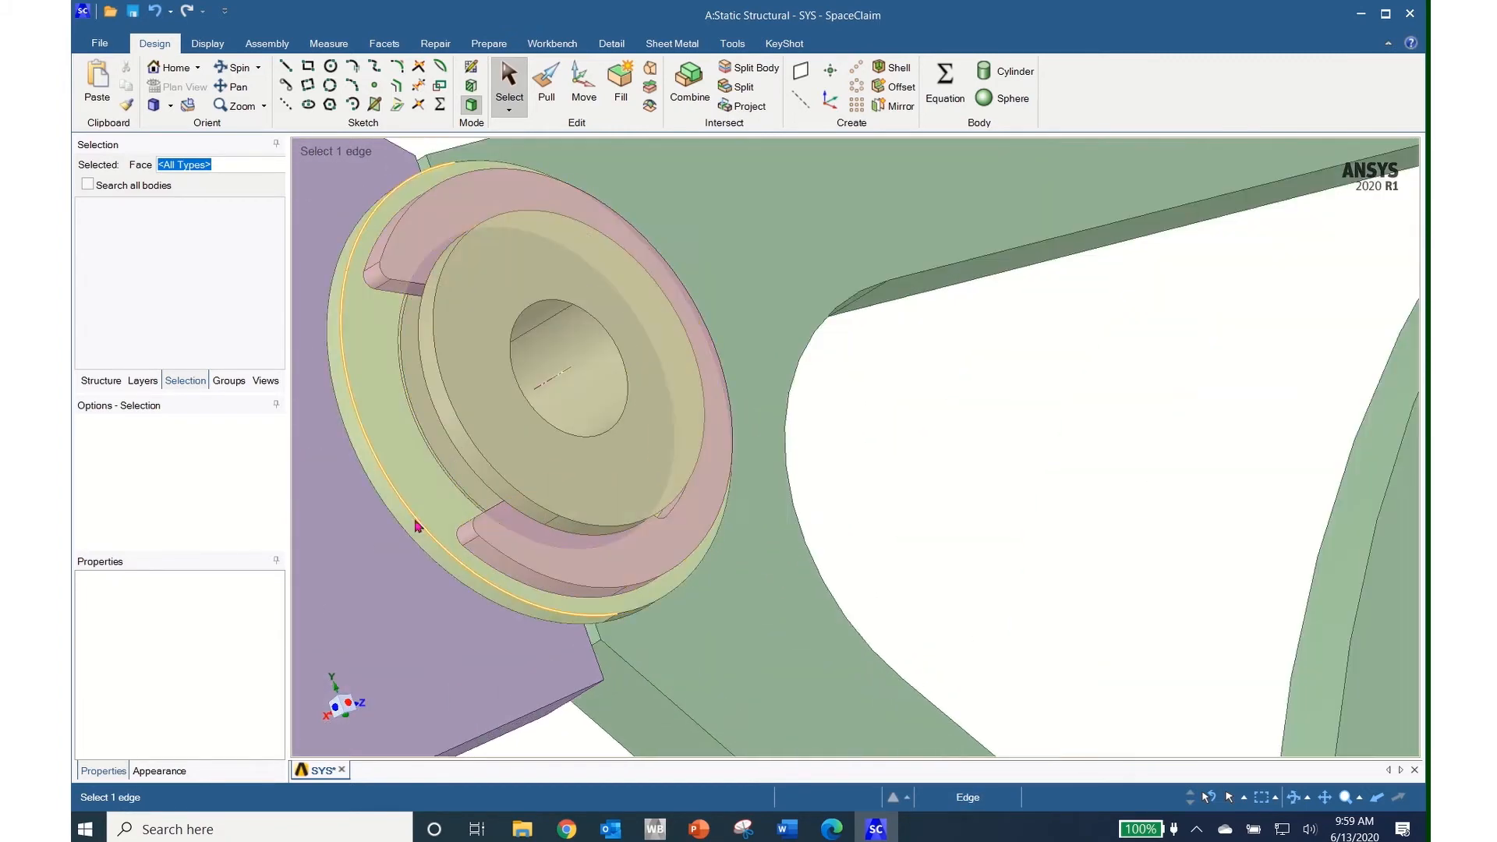
{"action": "left_click", "coordinate": [468, 537]}
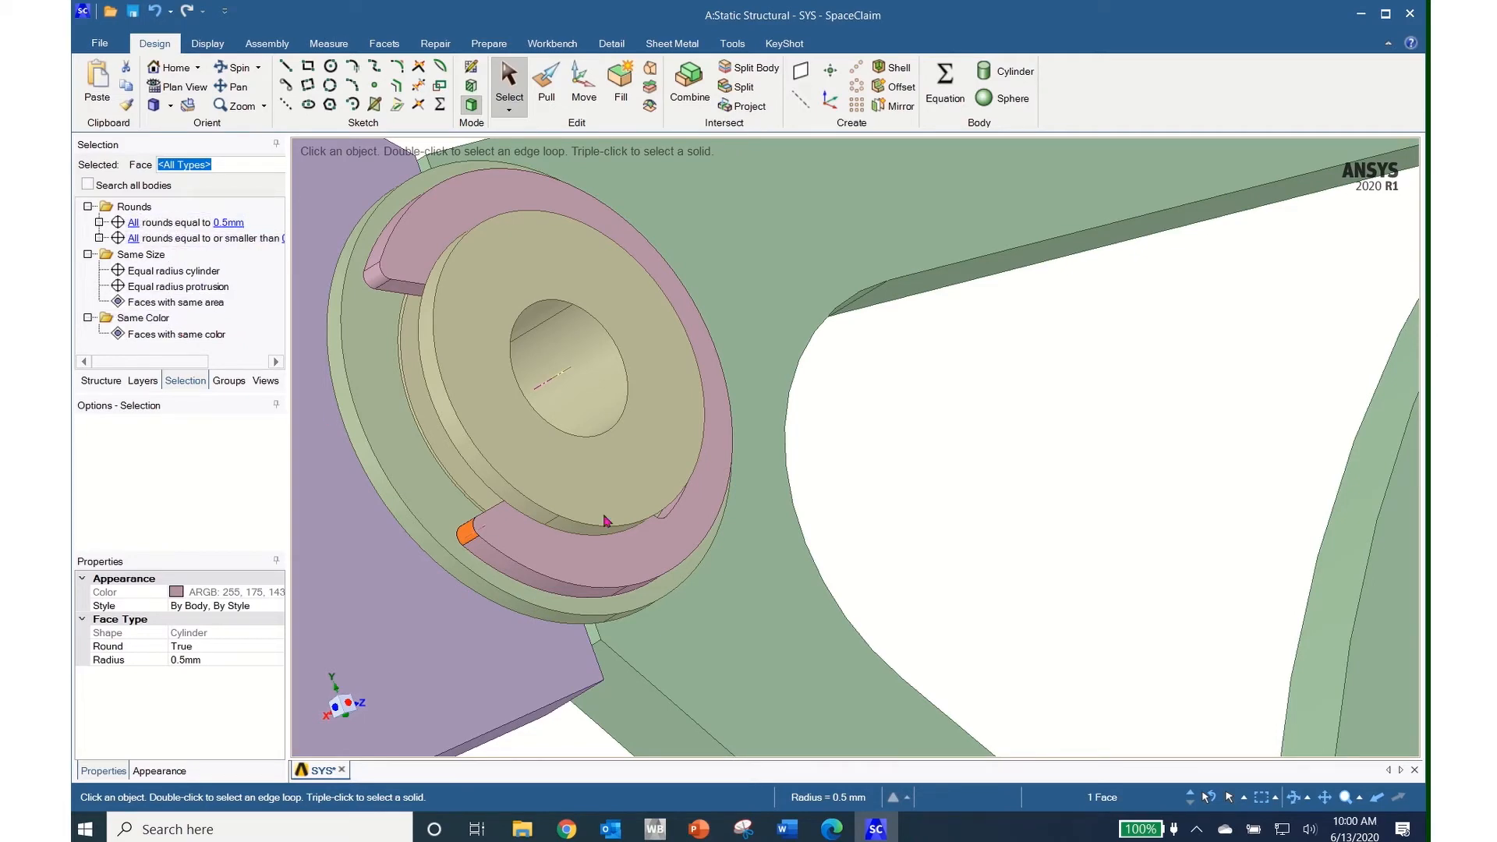
{"action": "scroll", "coordinate": [1009, 665], "scroll_direction": "down", "scroll_amount": 5}
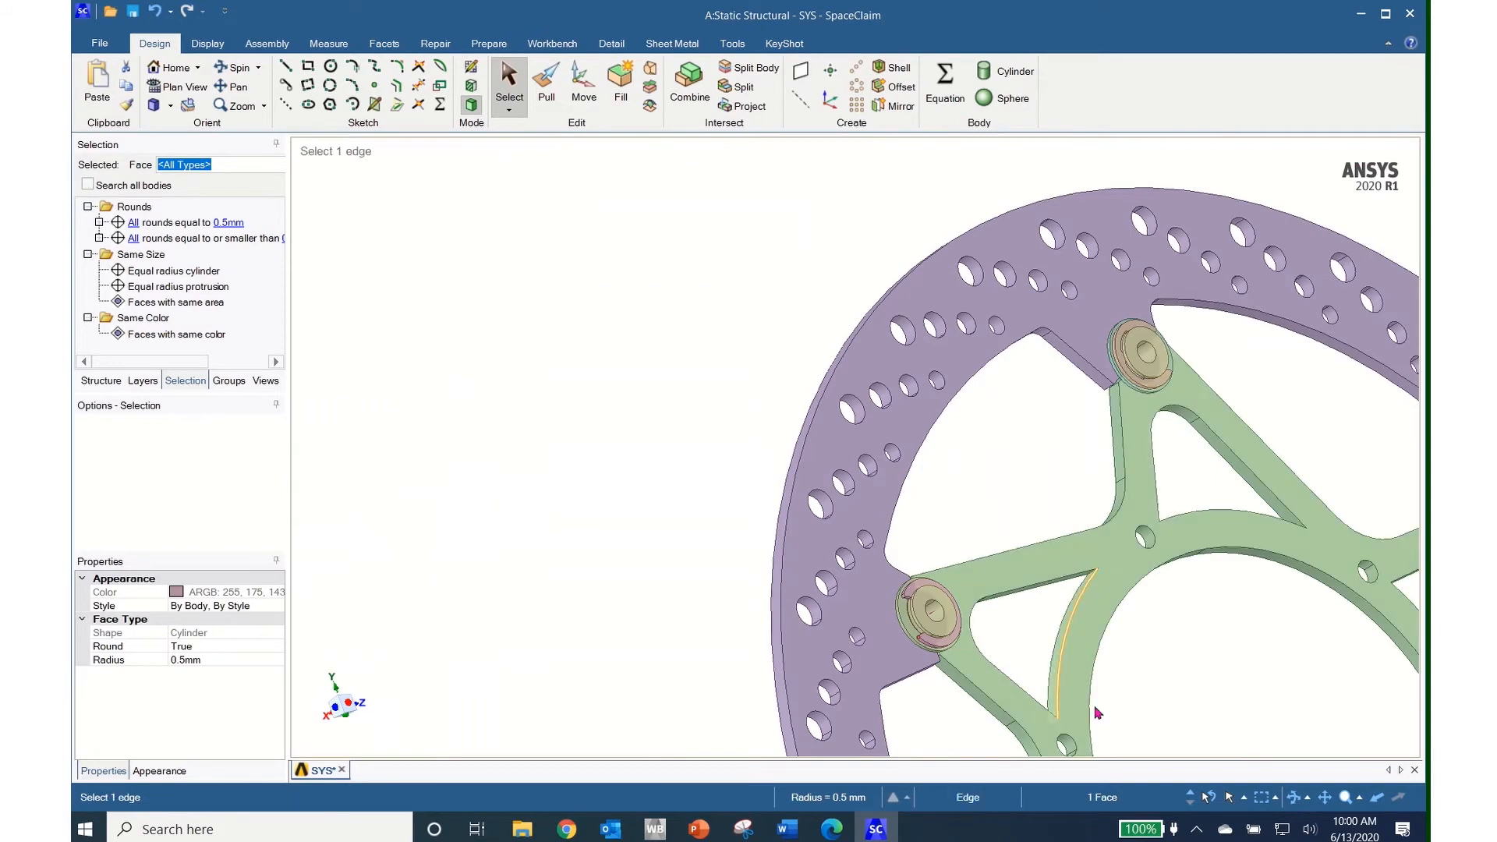
{"action": "scroll", "coordinate": [829, 528], "scroll_direction": "down", "scroll_amount": 5}
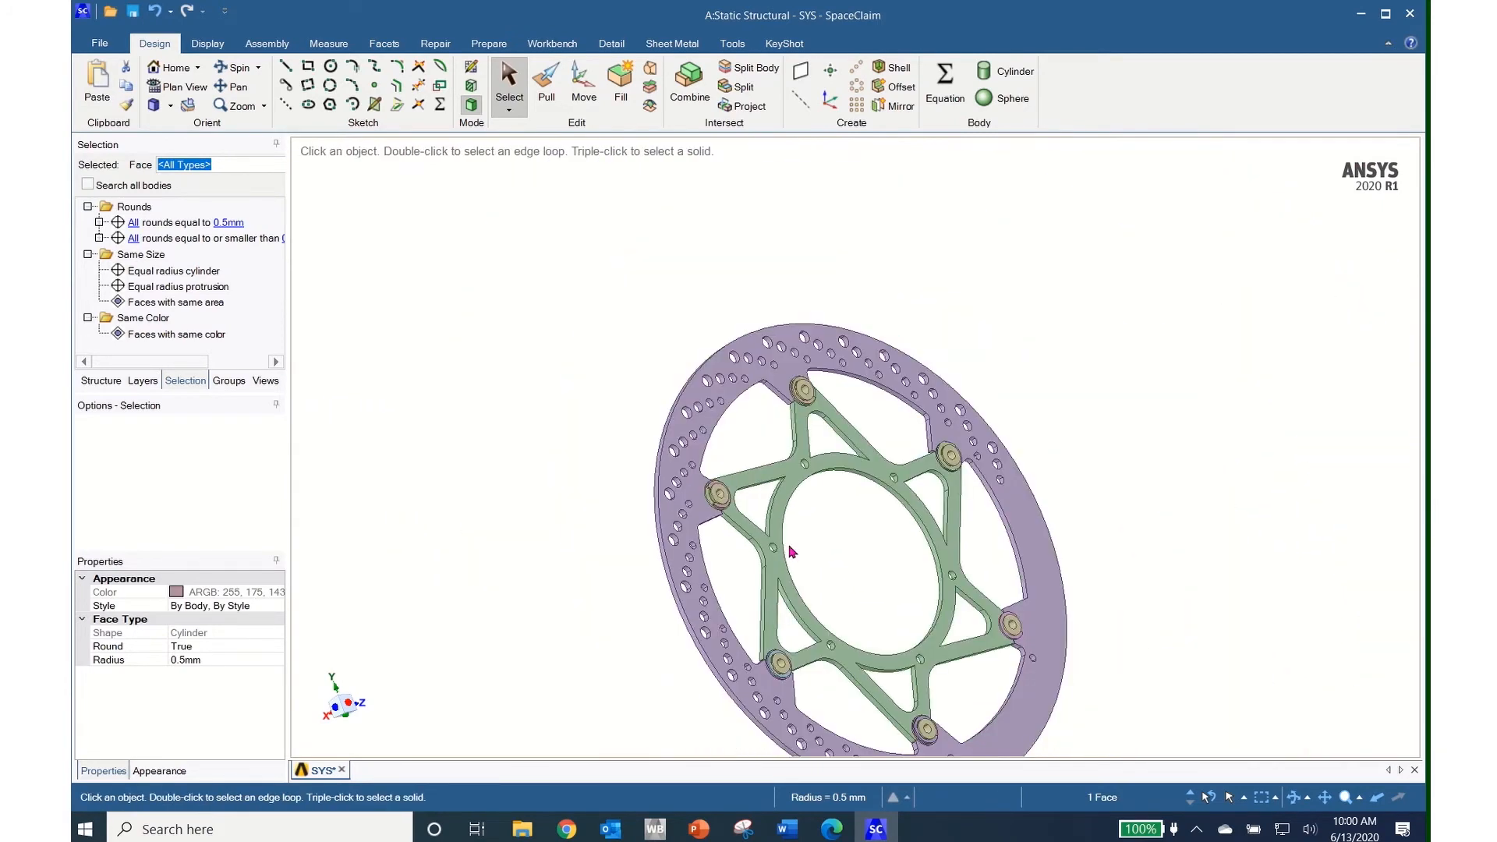
{"action": "middle_click_drag", "start_coordinate": [799, 527], "coordinate": [802, 406], "text": "shift"}
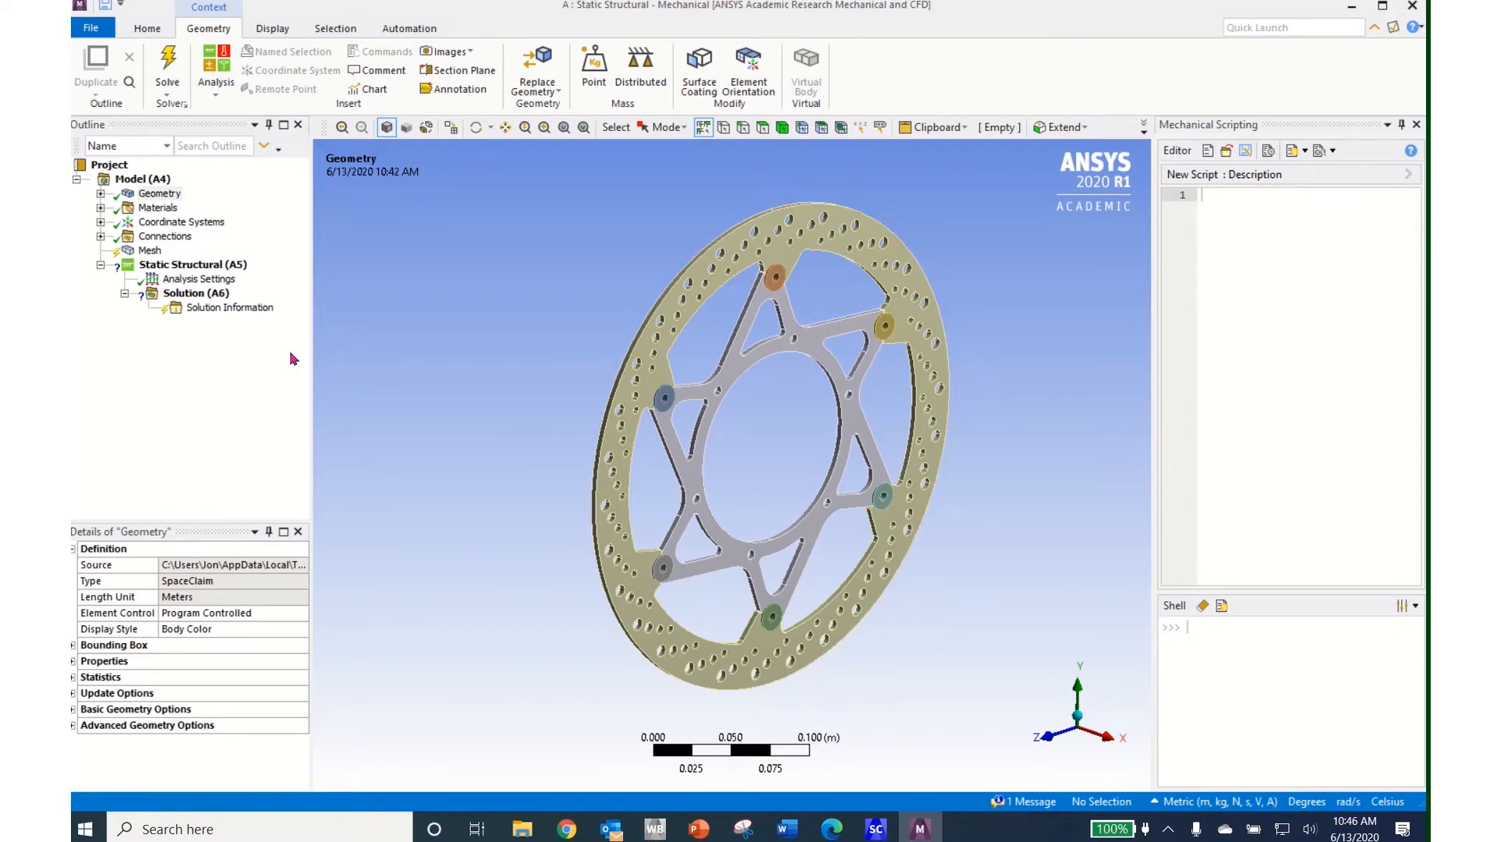
Assign Structural Steel to the Component7\Solid7 carrier body, then return to SpaceClaim
{"action": "left_click", "coordinate": [100, 195]}
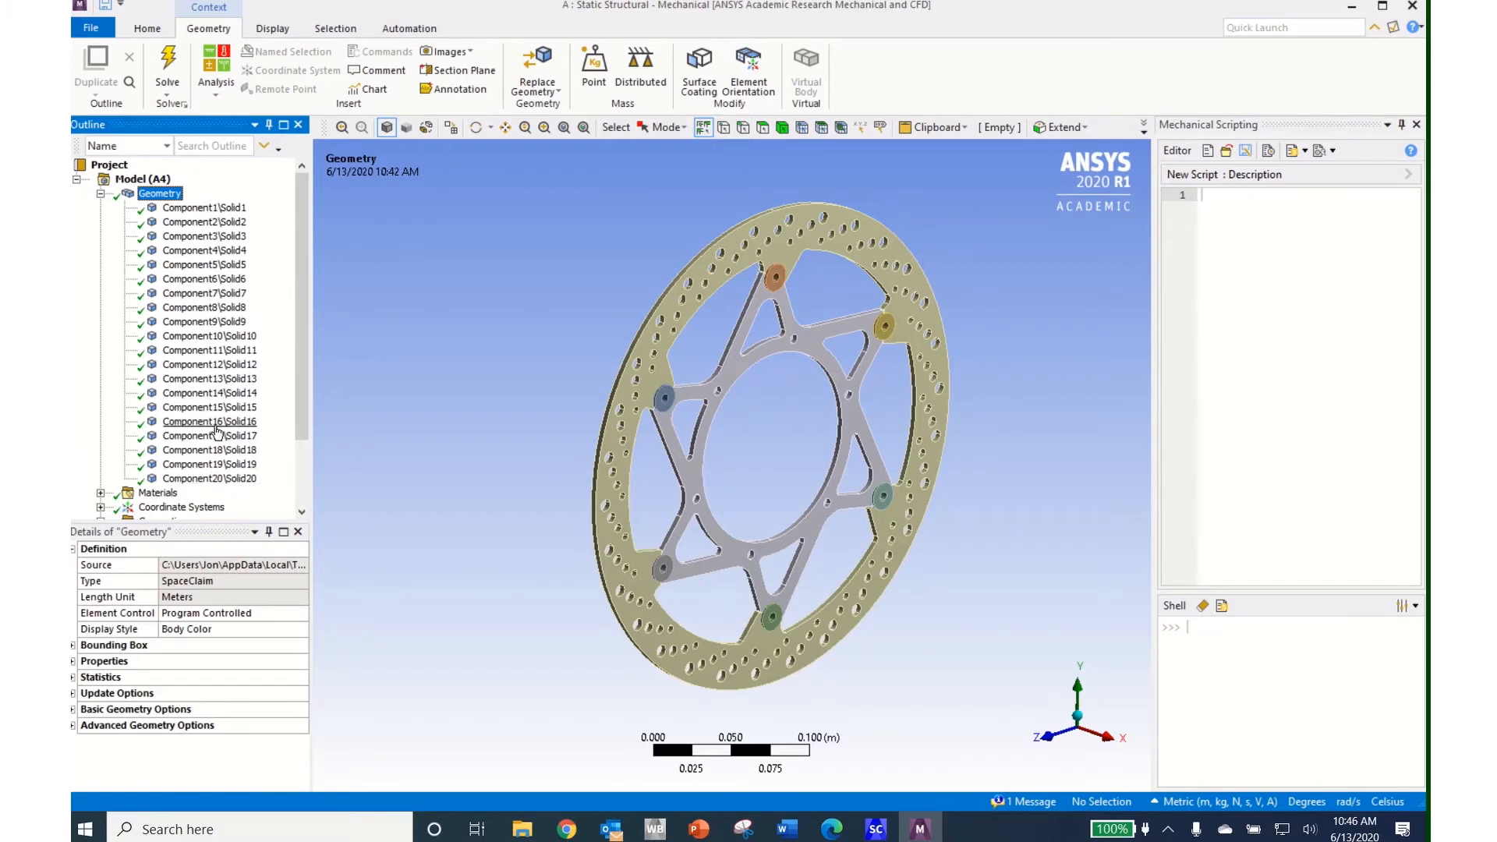
{"action": "left_click", "coordinate": [204, 294]}
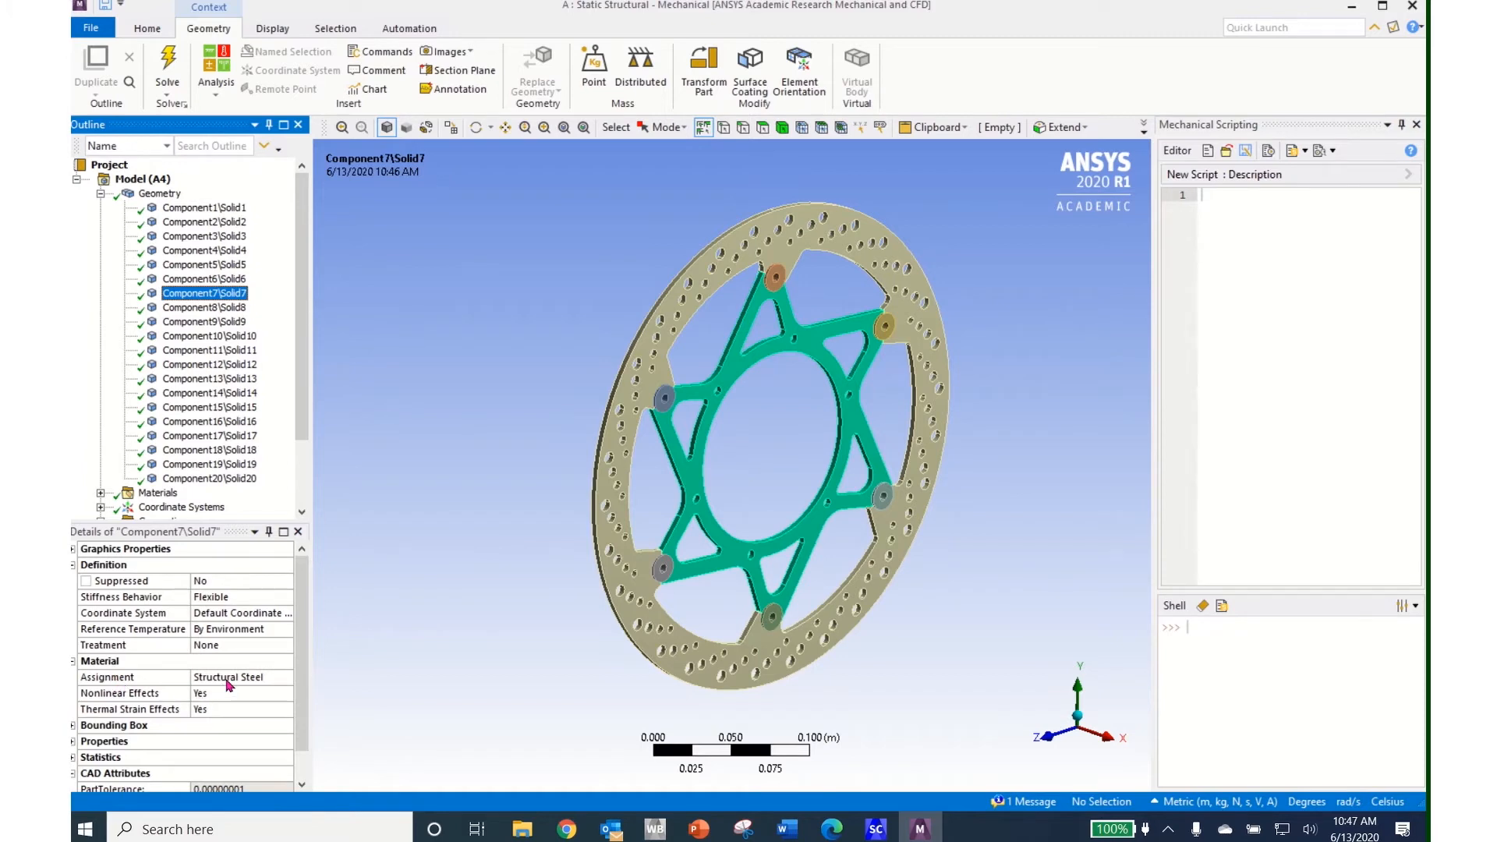
{"action": "left_click", "coordinate": [287, 680]}
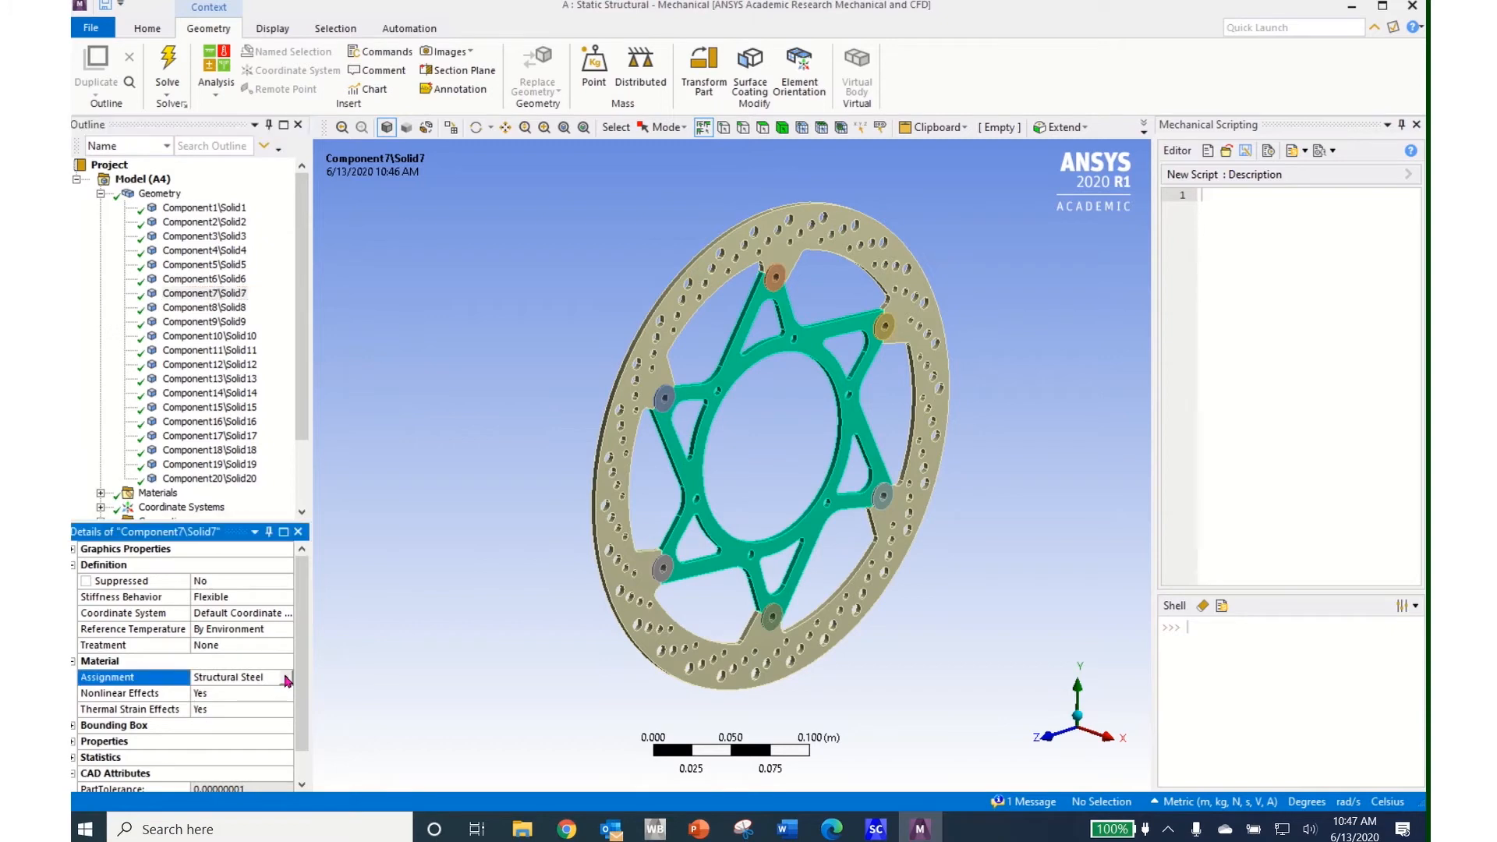
{"action": "left_click", "coordinate": [287, 680]}
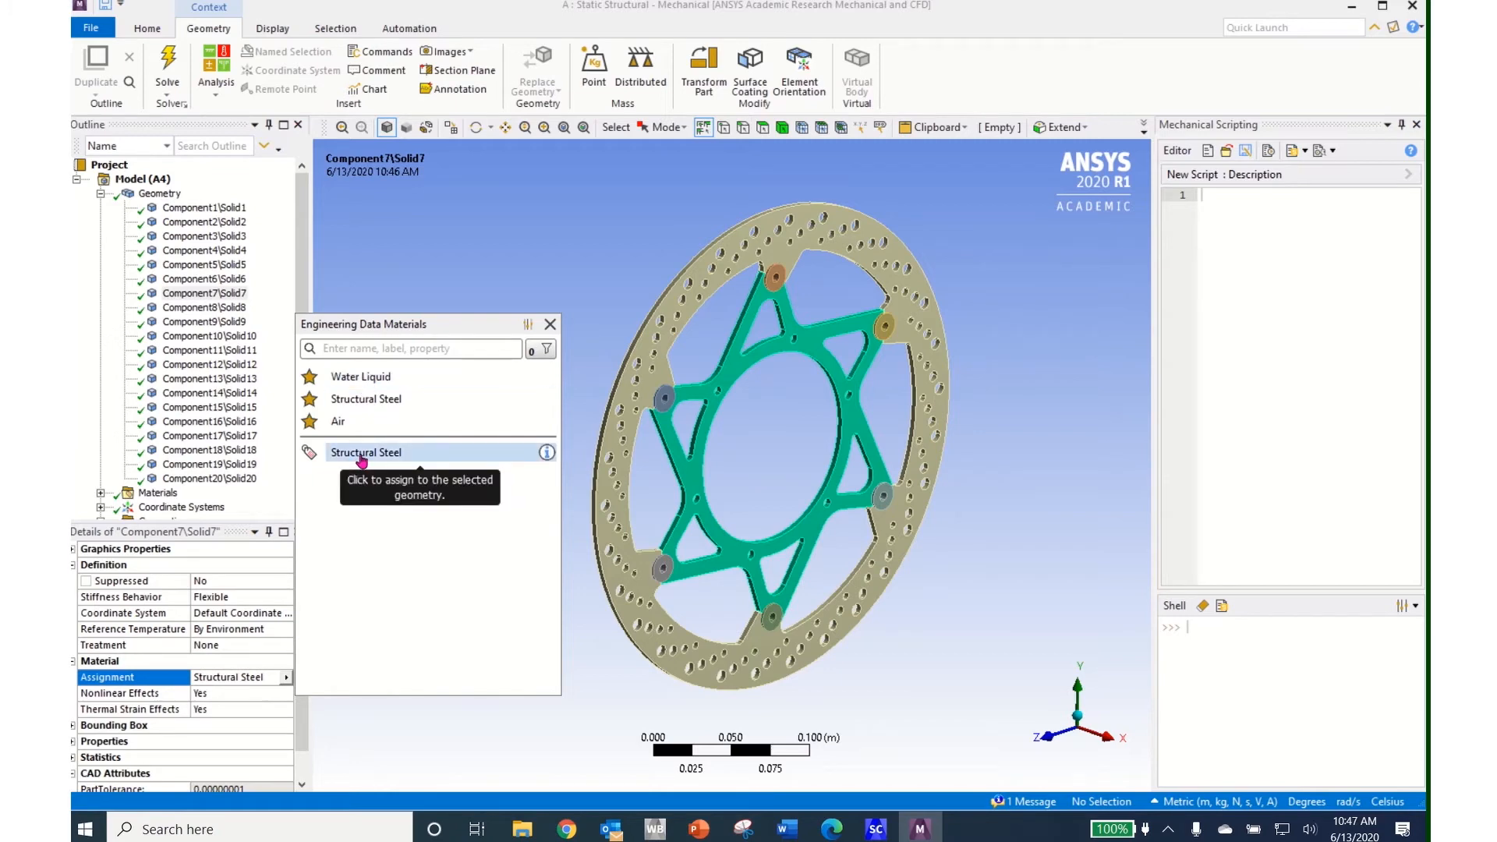
{"action": "left_click", "coordinate": [318, 452]}
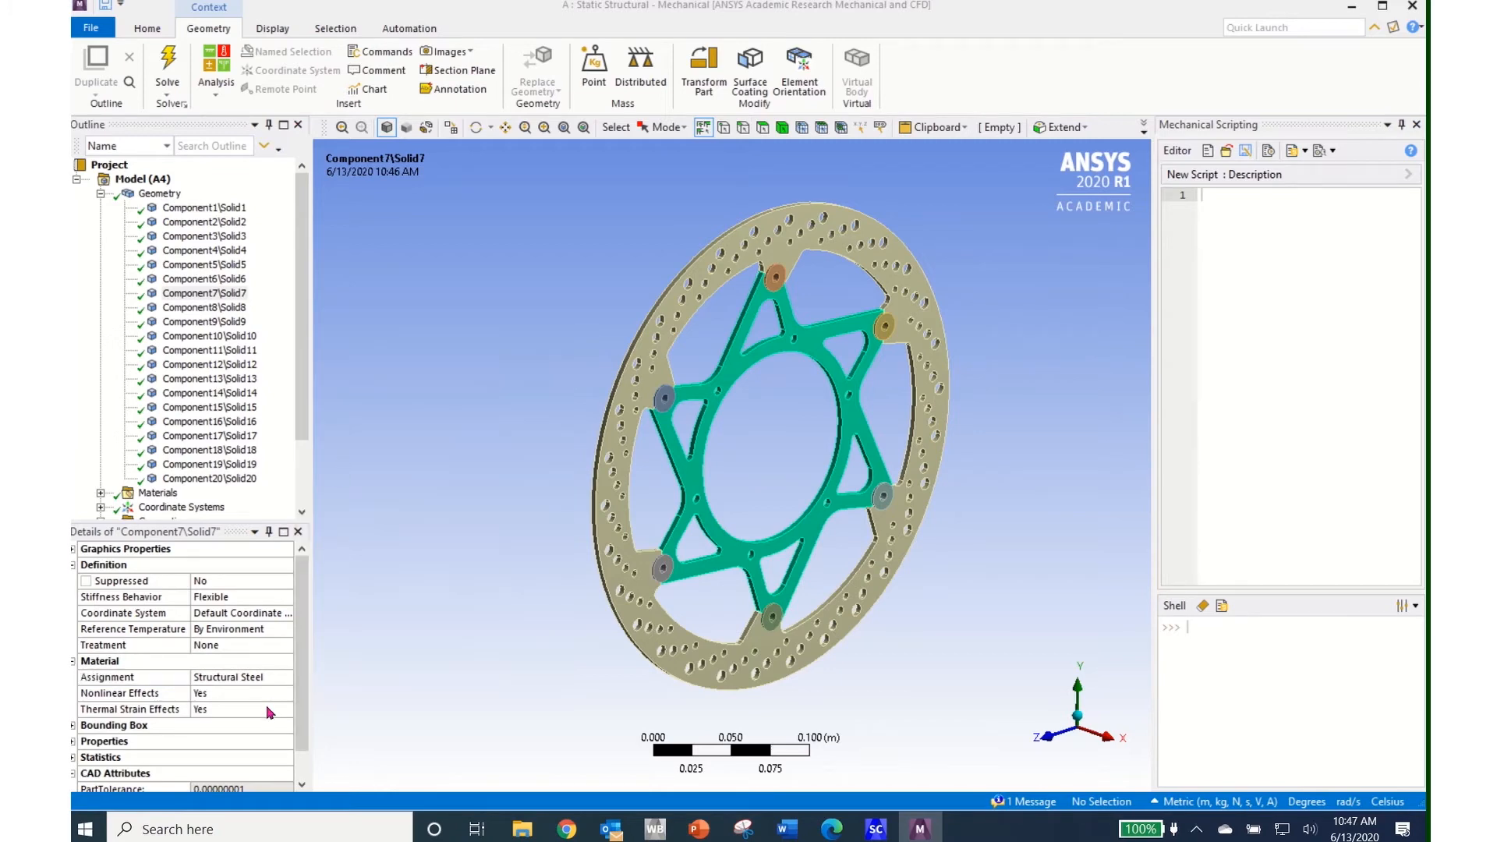
{"action": "left_click", "coordinate": [101, 195]}
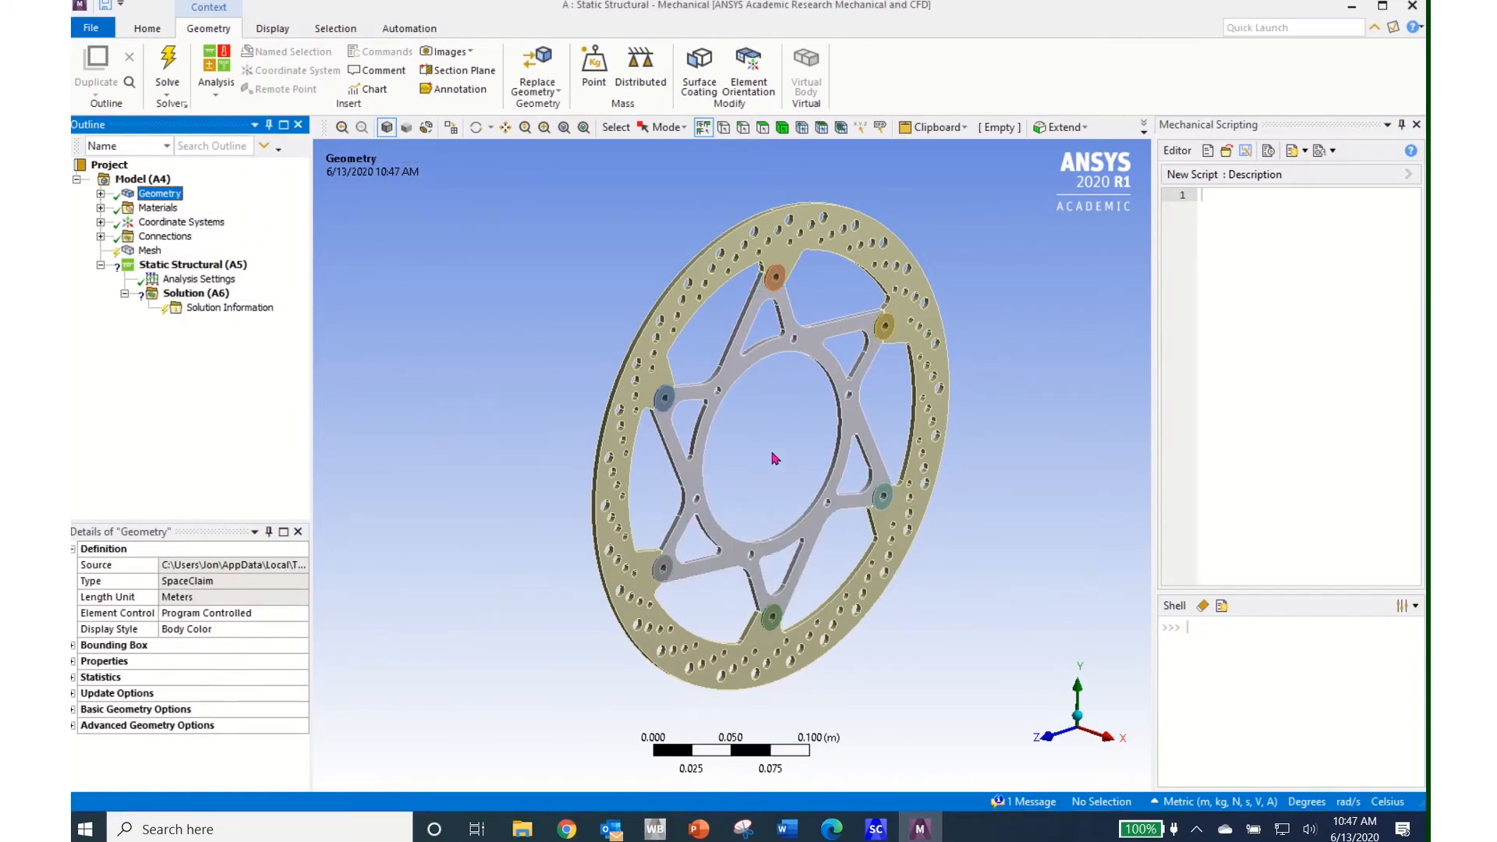
{"action": "middle_click_drag", "start_coordinate": [776, 458], "coordinate": [660, 430]}
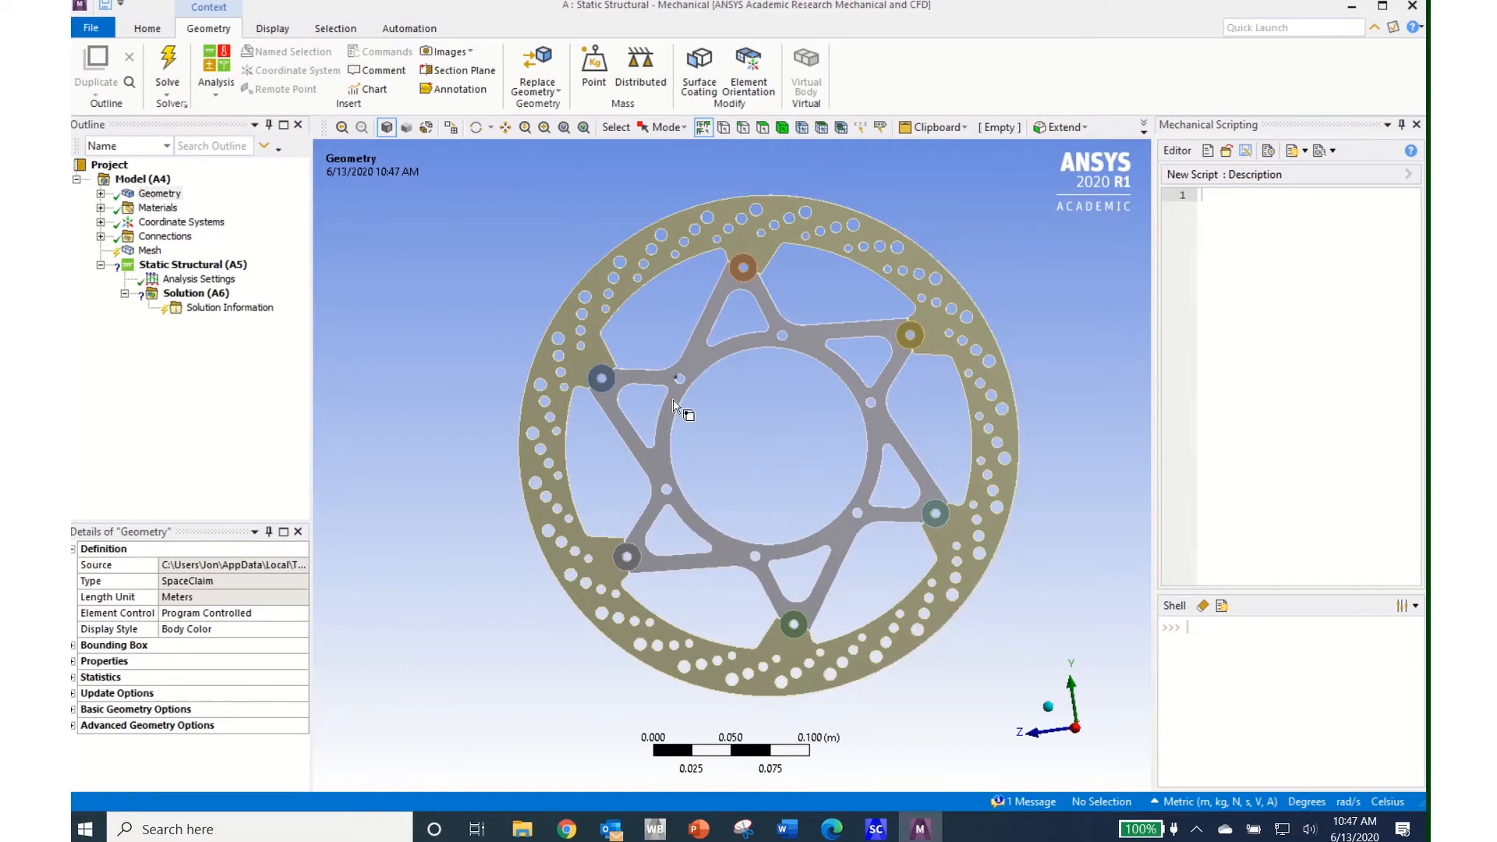
{"action": "left_click", "coordinate": [876, 829]}
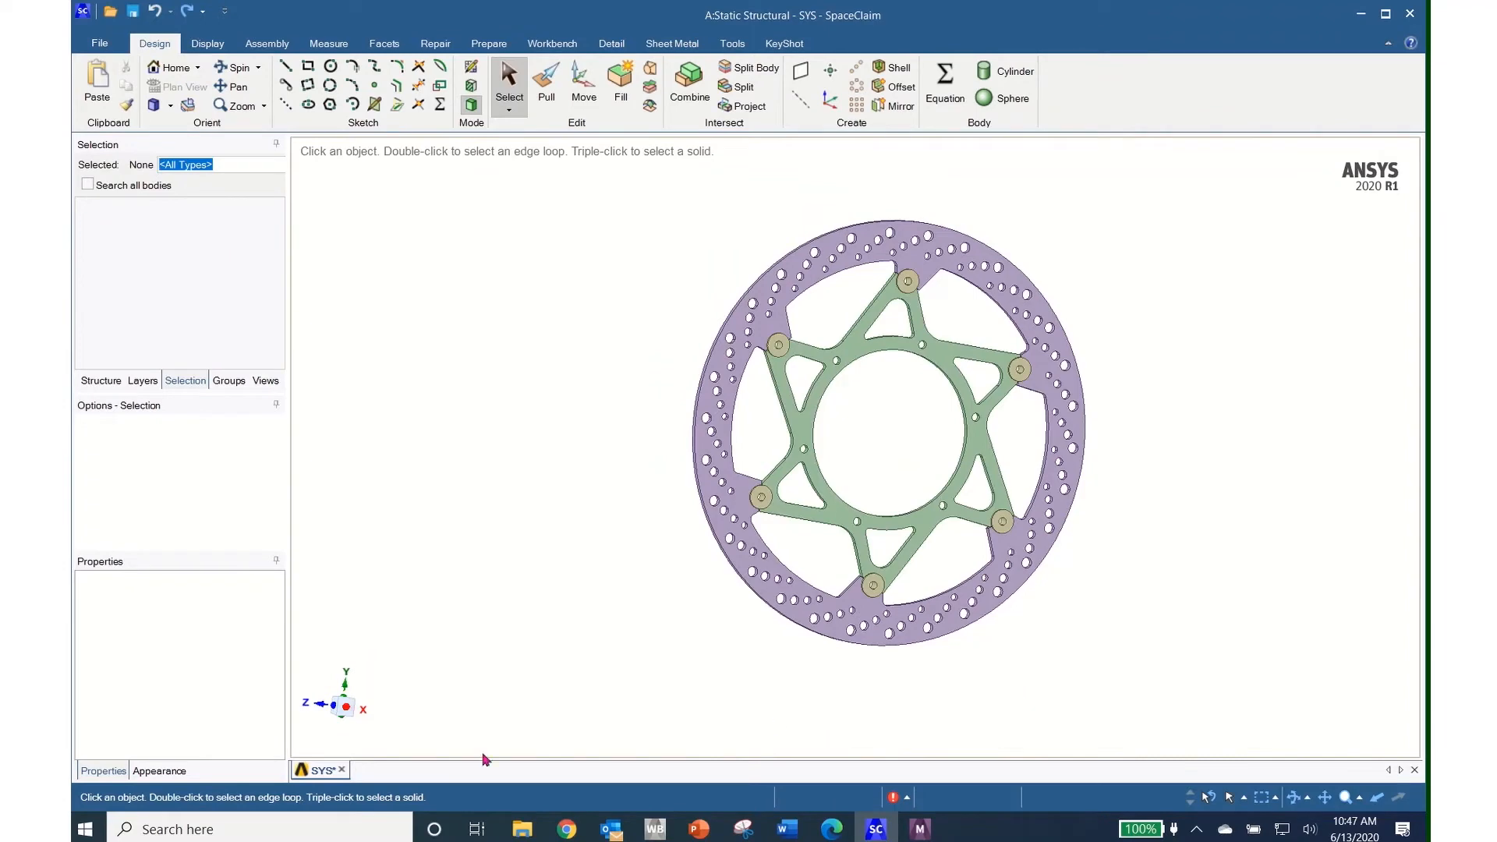
Lasso-select the 70 hole faces on the ring's right side and fill them
{"action": "left_click", "coordinate": [364, 711]}
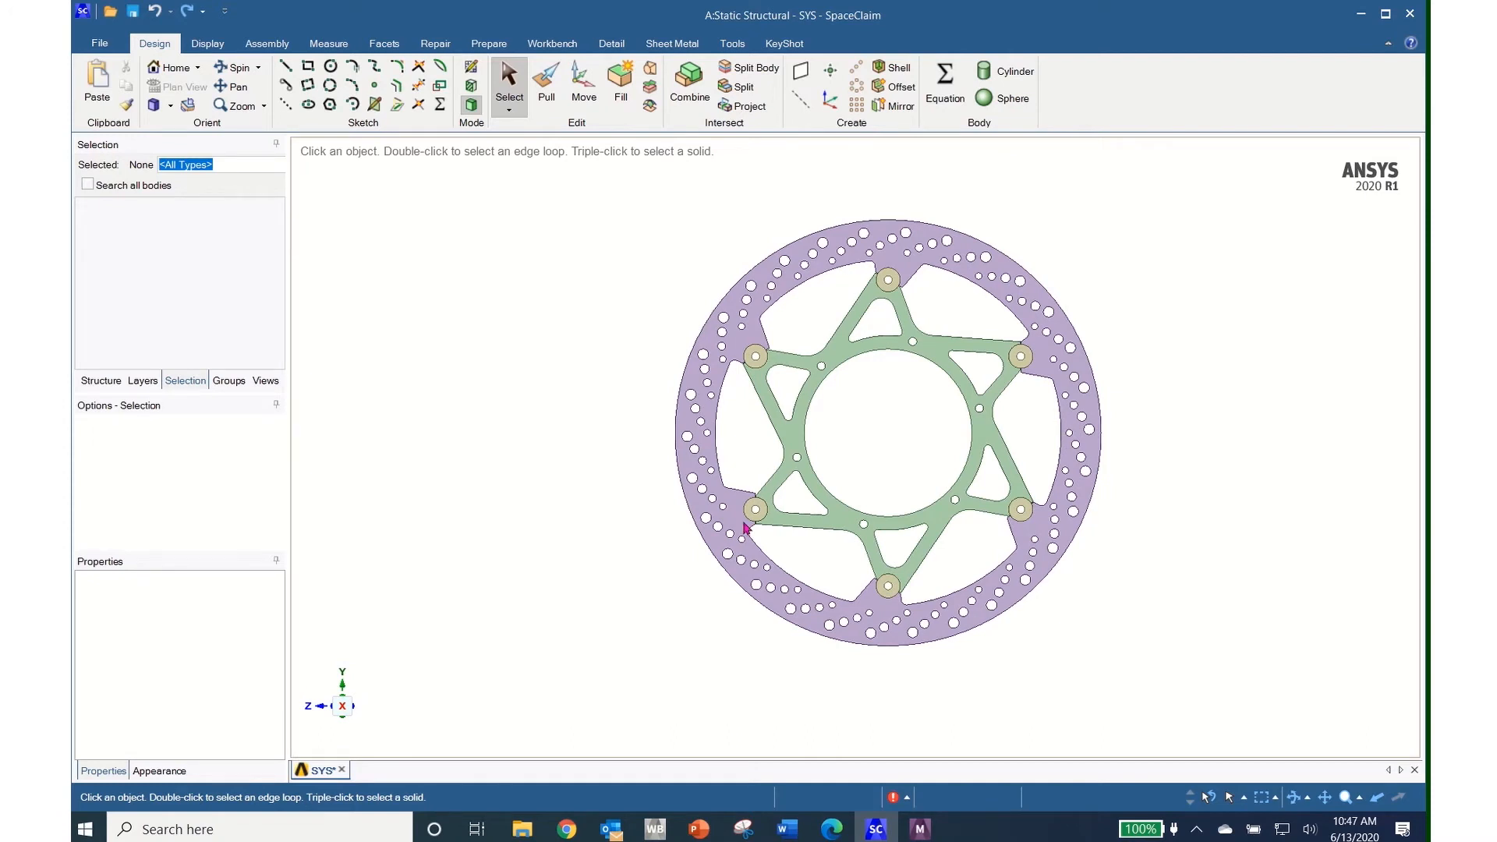
{"action": "left_click", "coordinate": [509, 114]}
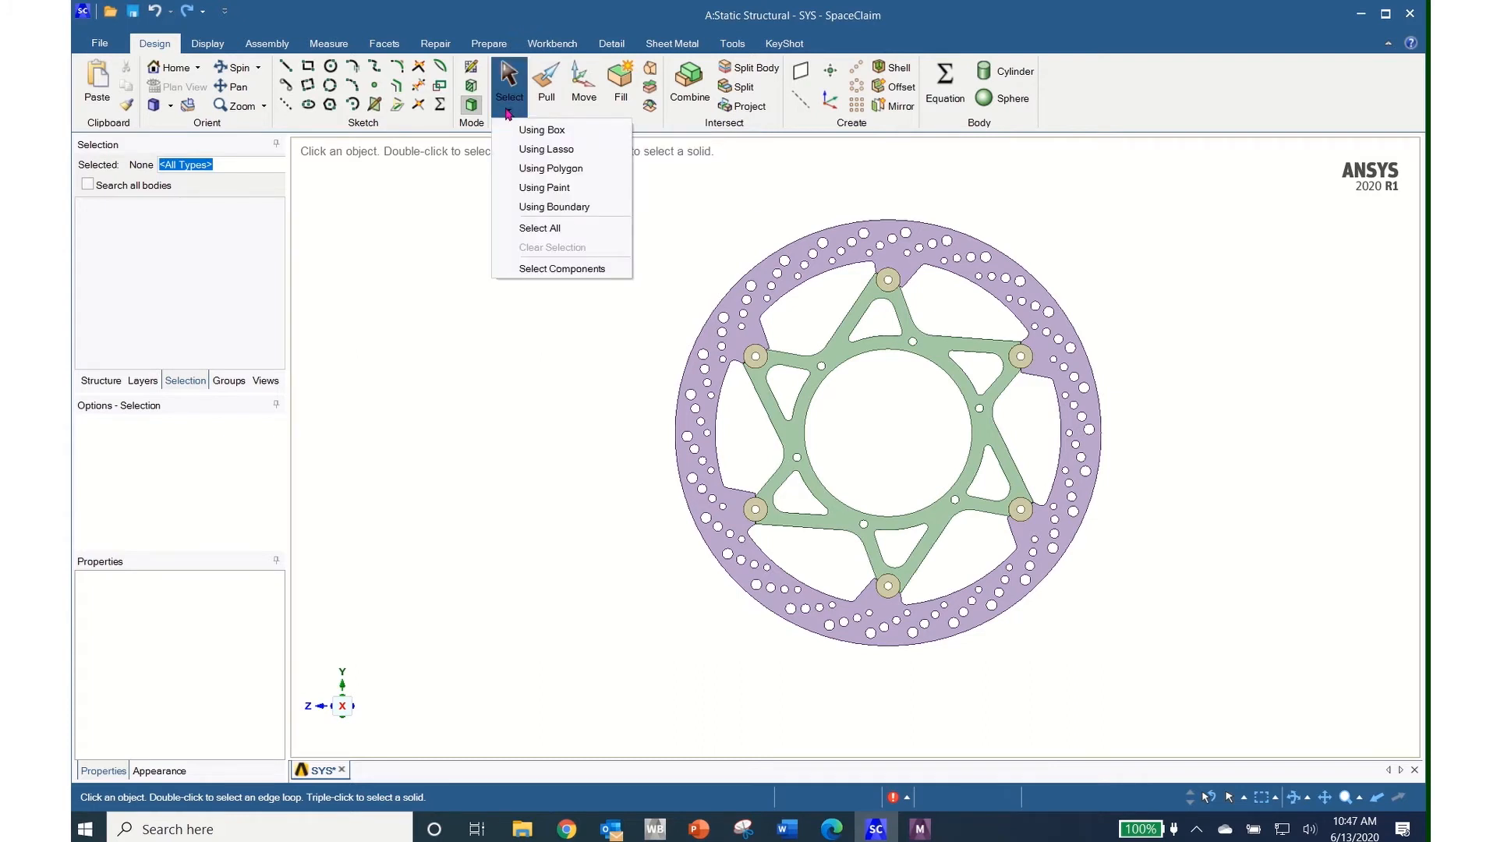
{"action": "left_click", "coordinate": [546, 149]}
{"action": "mouse_move", "coordinate": [927, 265]}
{"action": "left_mouse_down"}
{"action": "mouse_move", "coordinate": [1026, 332]}
{"action": "mouse_move", "coordinate": [1092, 328]}
{"action": "mouse_move", "coordinate": [1123, 434]}
{"action": "mouse_move", "coordinate": [1076, 589]}
{"action": "mouse_move", "coordinate": [1043, 620]}
{"action": "mouse_move", "coordinate": [992, 626]}
{"action": "mouse_move", "coordinate": [978, 581]}
{"action": "mouse_move", "coordinate": [1046, 511]}
{"action": "mouse_move", "coordinate": [1065, 458]}
{"action": "mouse_move", "coordinate": [1058, 382]}
{"action": "mouse_move", "coordinate": [1027, 312]}
{"action": "mouse_move", "coordinate": [1073, 293]}
{"action": "mouse_move", "coordinate": [1104, 340]}
{"action": "left_mouse_up"}
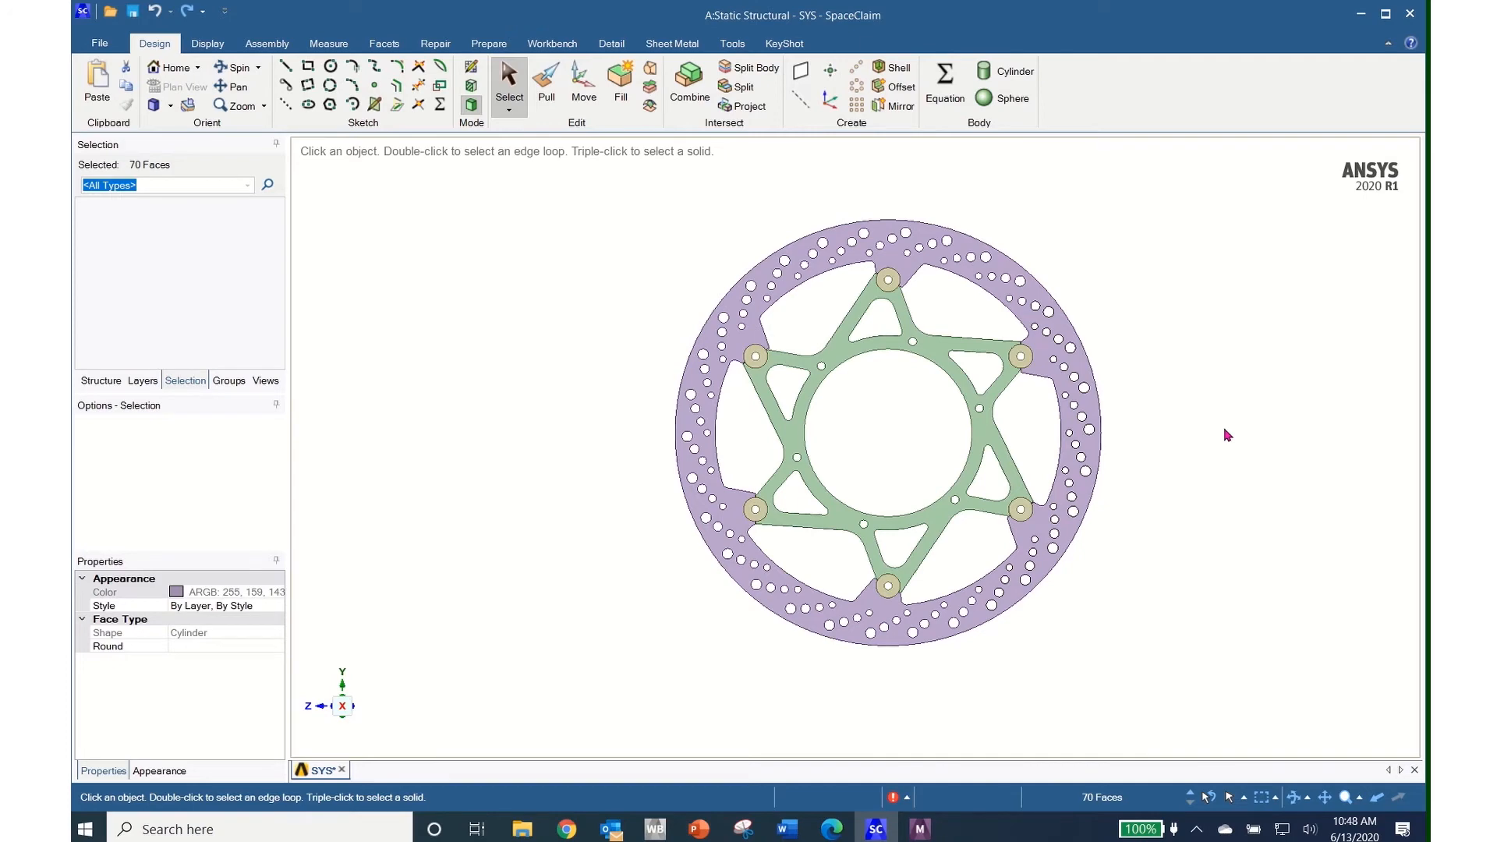
{"action": "middle_click_drag", "start_coordinate": [1227, 434], "coordinate": [1154, 429]}
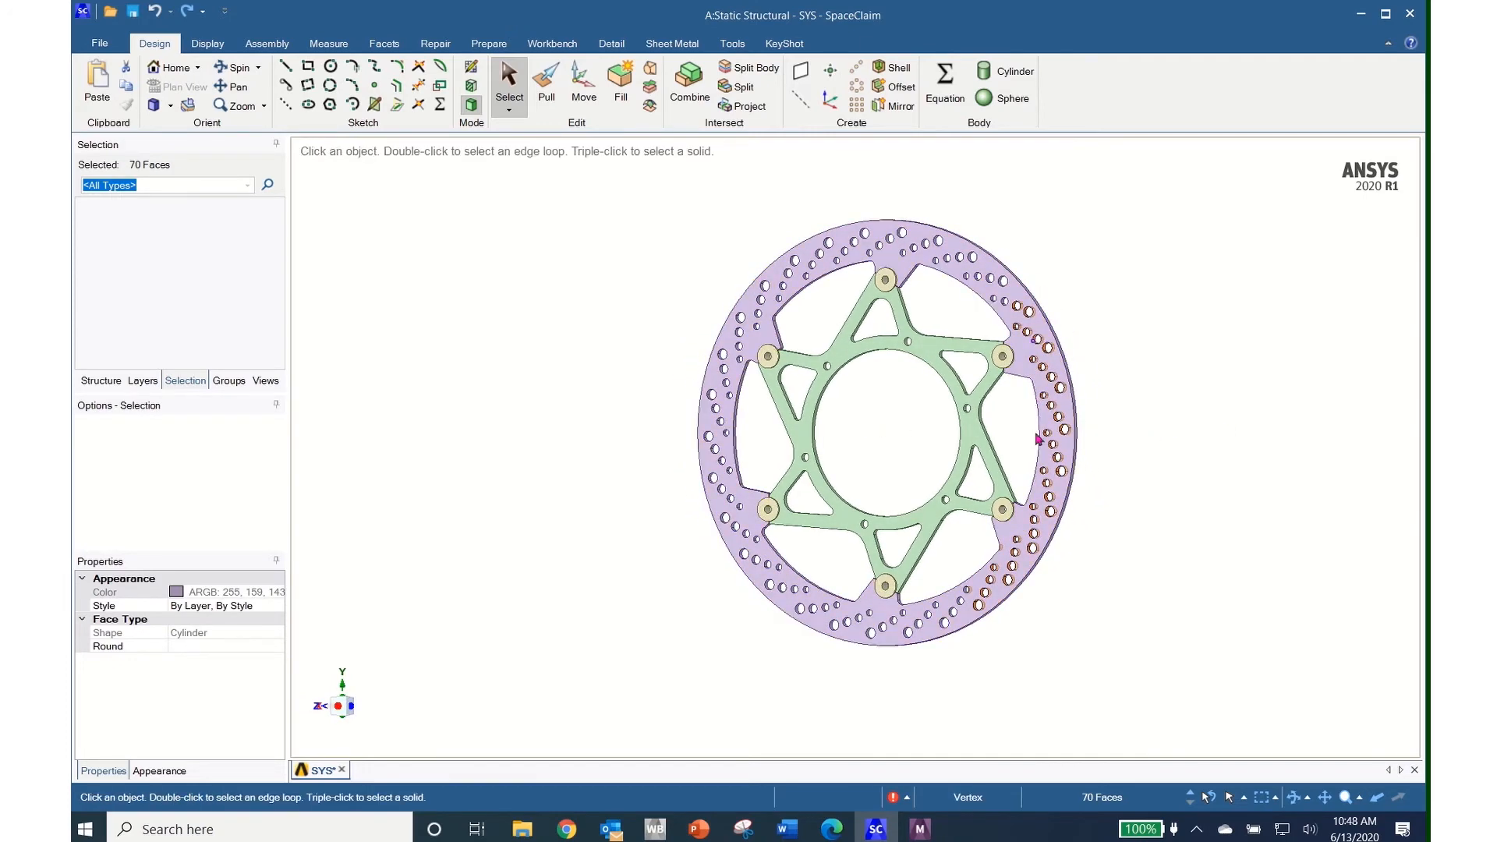
{"action": "left_click", "coordinate": [622, 84]}
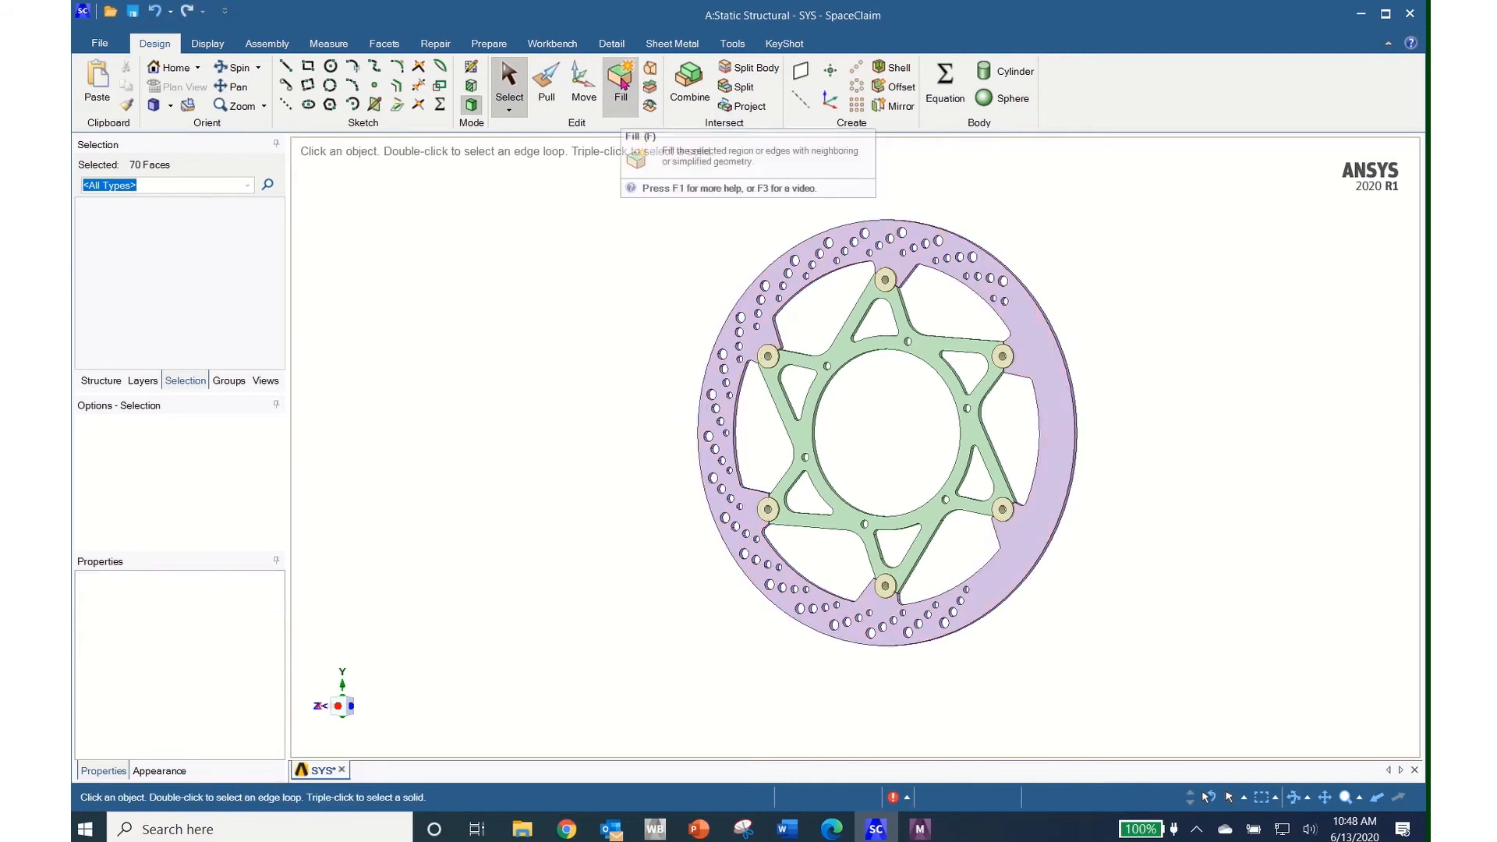
{"action": "middle_click_drag", "start_coordinate": [980, 655], "coordinate": [1137, 629]}
{"action": "scroll", "coordinate": [1137, 629], "scroll_direction": "up", "scroll_amount": 4}
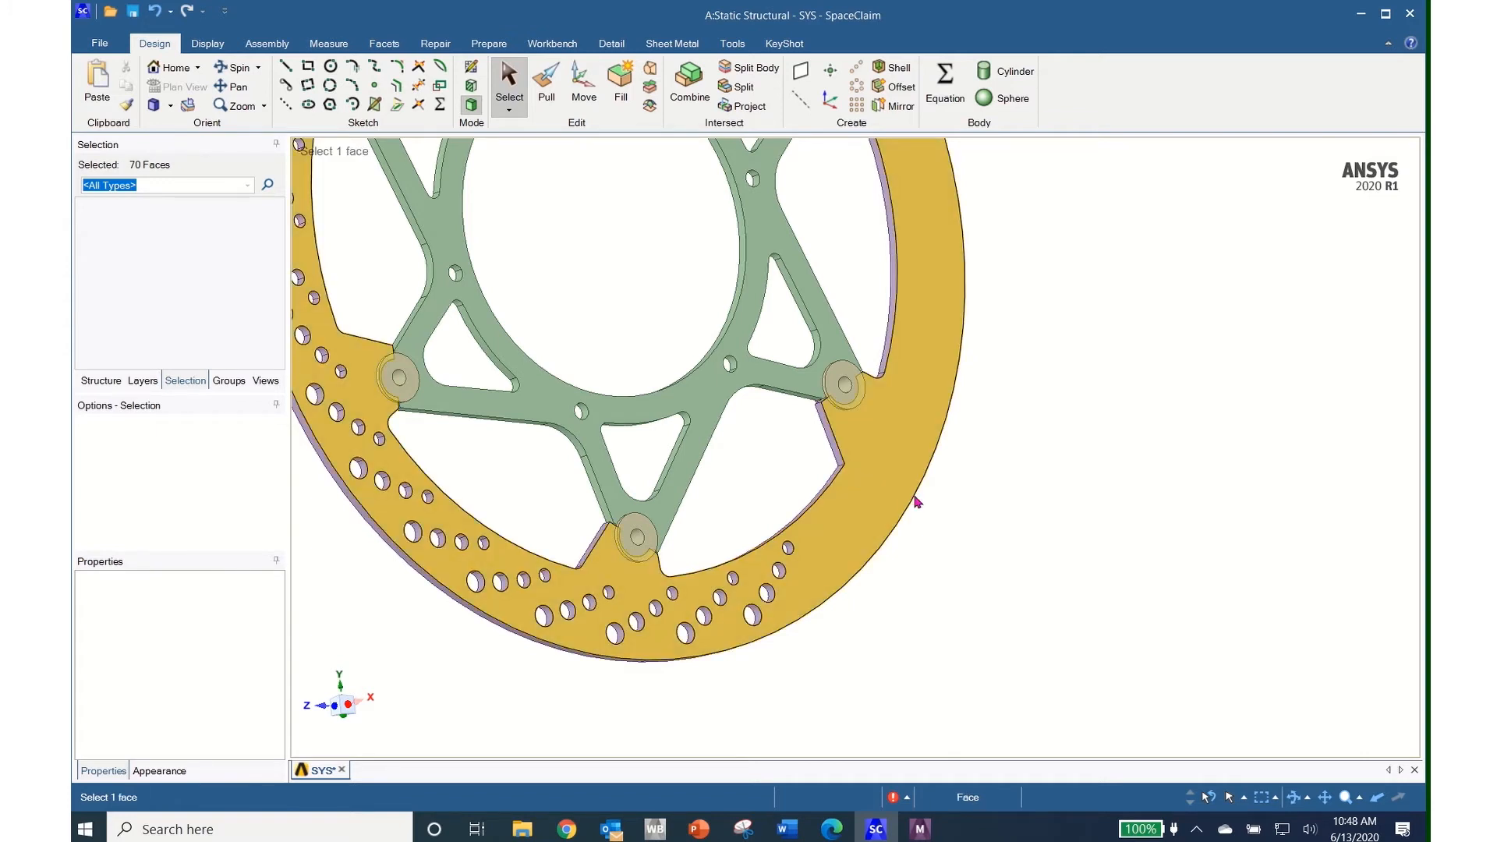
{"action": "scroll", "coordinate": [917, 503], "scroll_direction": "down", "scroll_amount": 5}
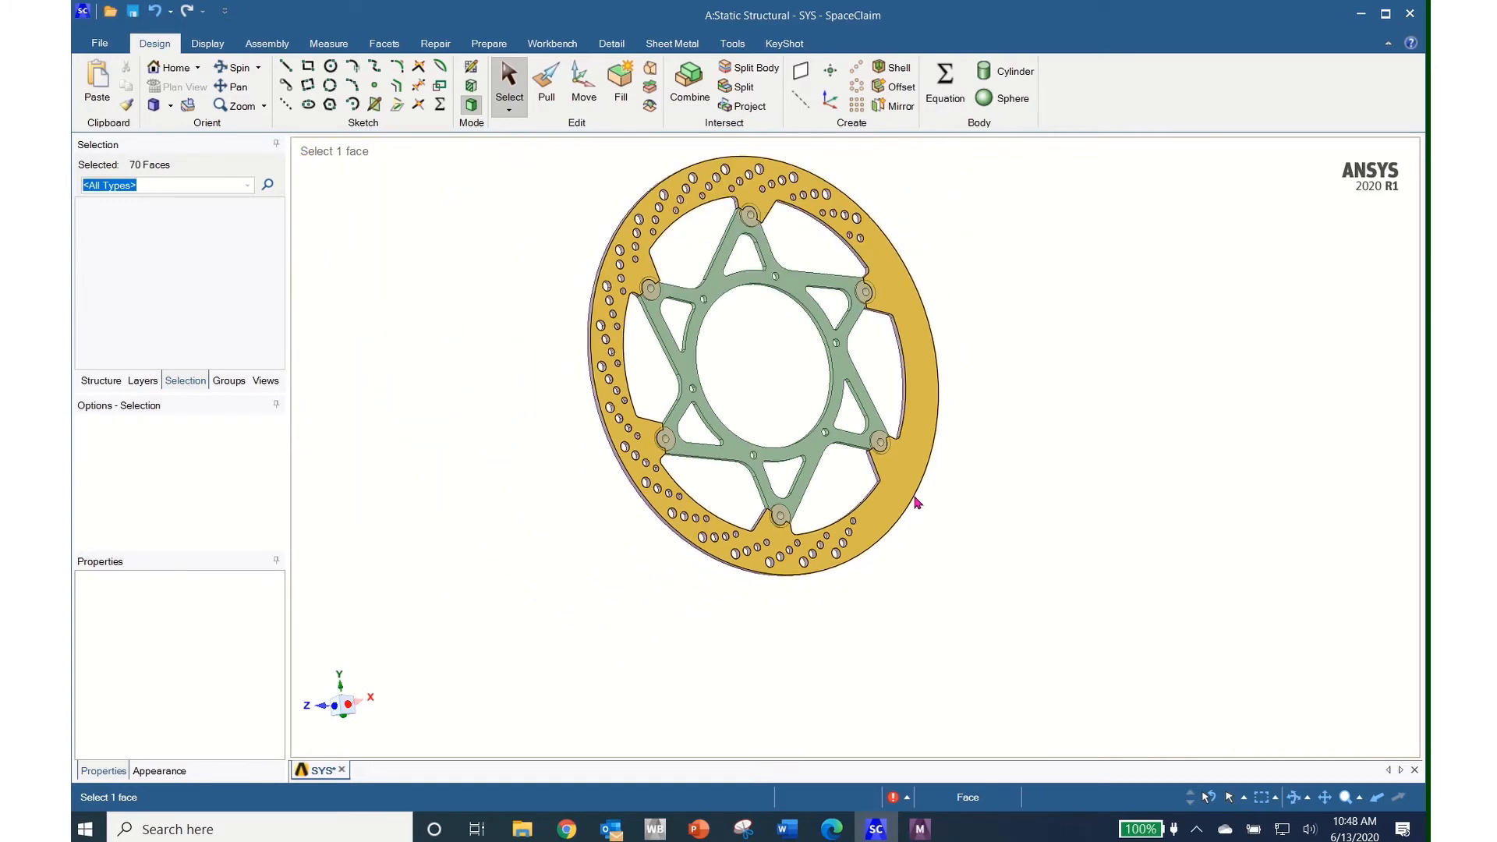
{"action": "left_click", "coordinate": [355, 708]}
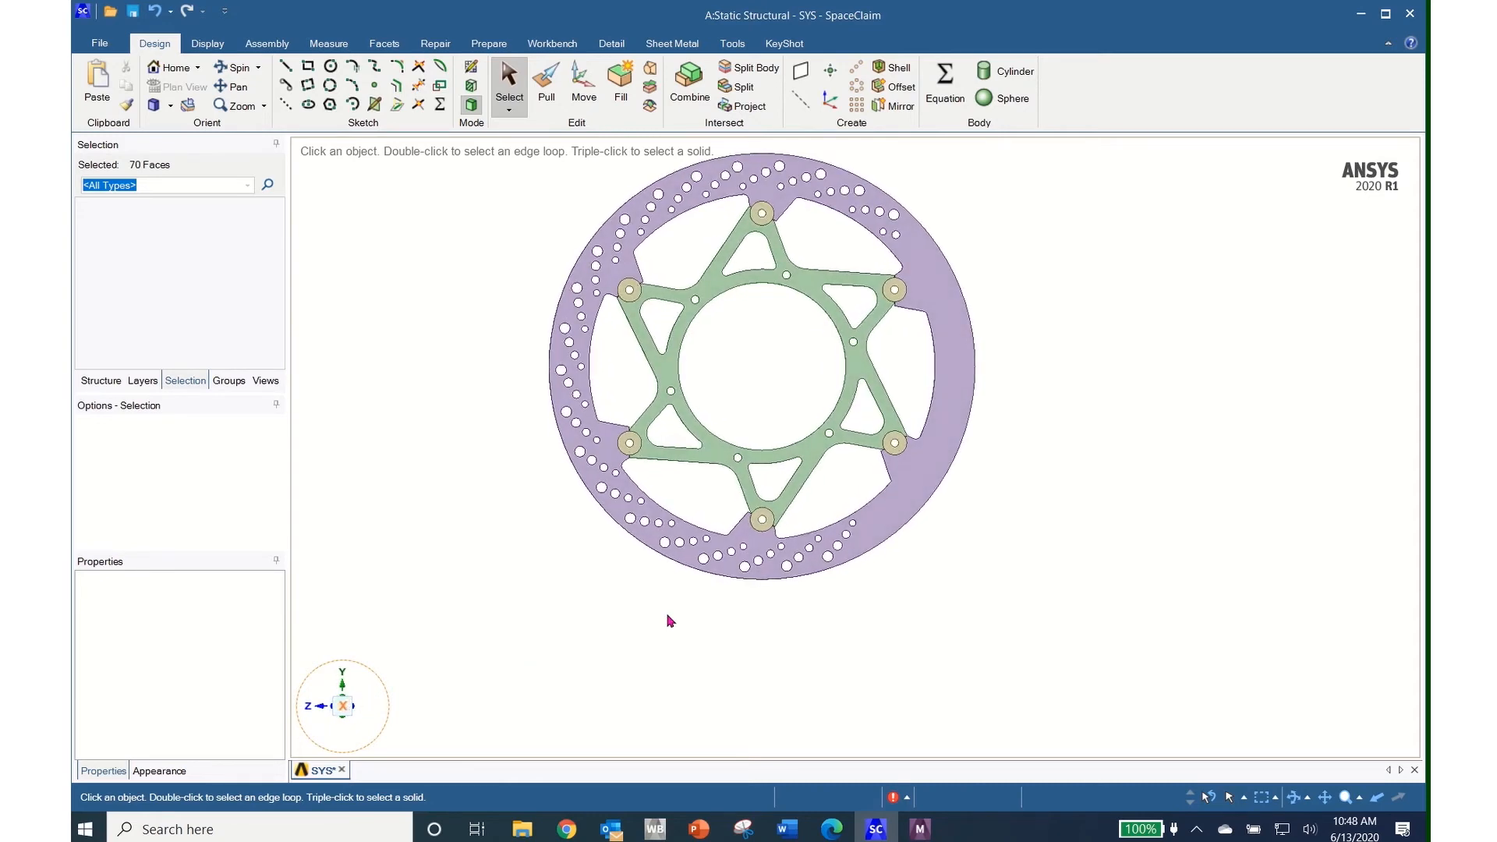
{"action": "middle_click_drag", "start_coordinate": [849, 588], "coordinate": [965, 695], "text": "ctrl"}
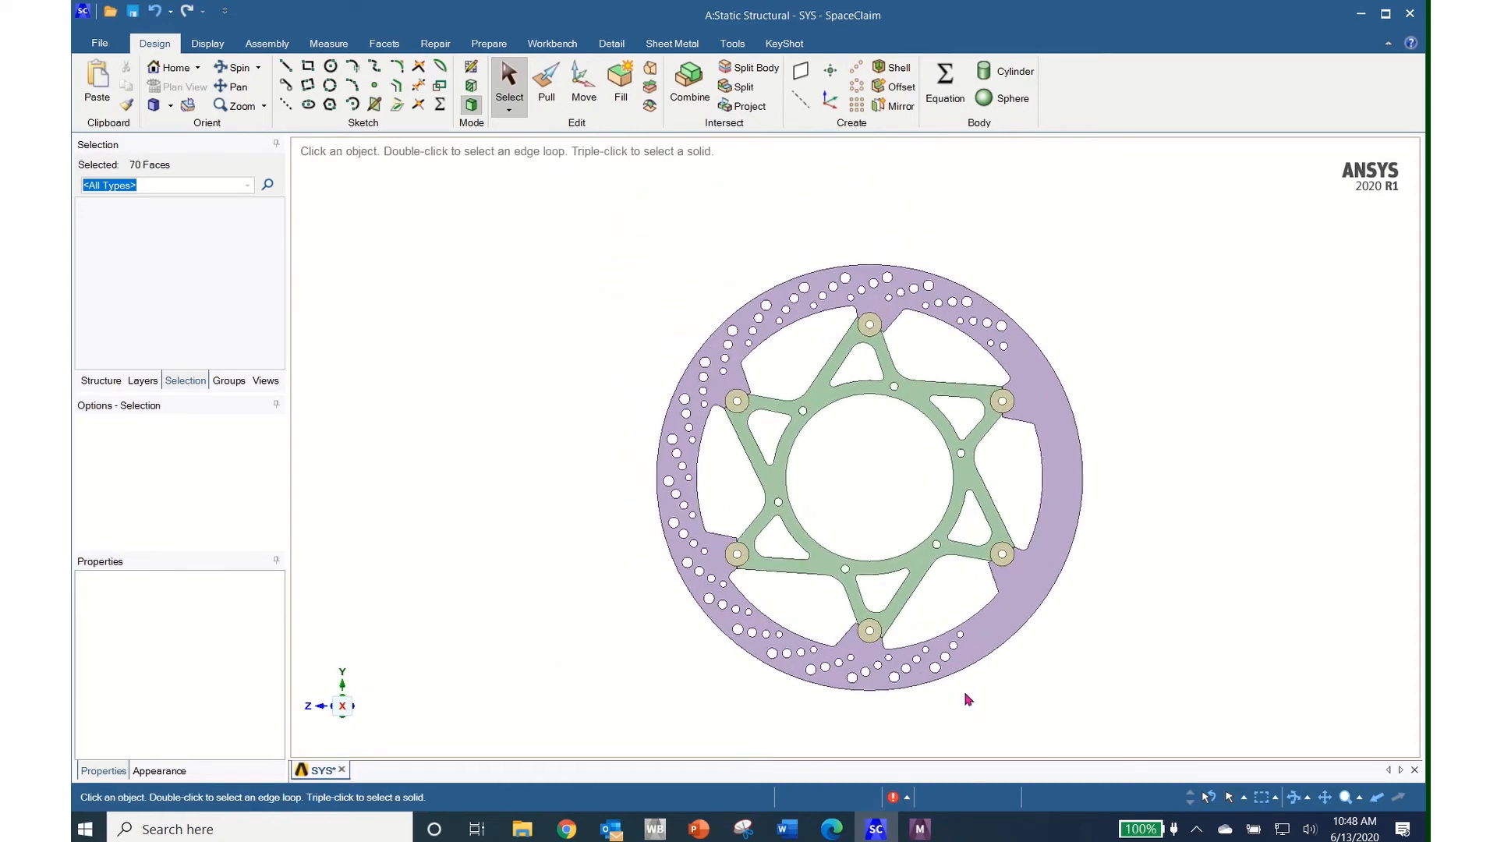
Polygon-select the 34 top-right hole faces and fill them
{"action": "left_click", "coordinate": [510, 111]}
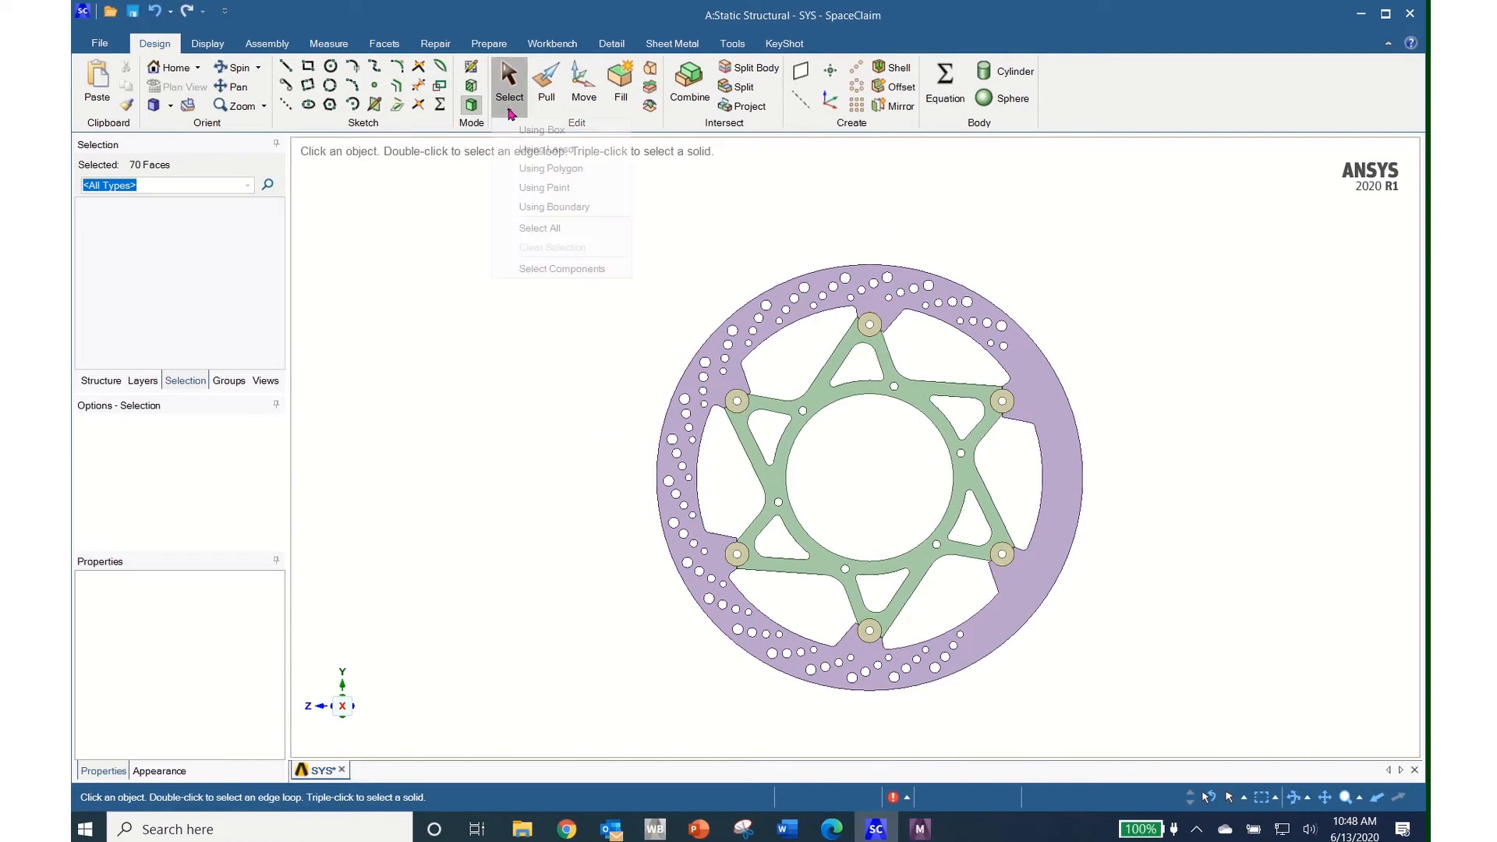
{"action": "left_click", "coordinate": [546, 169]}
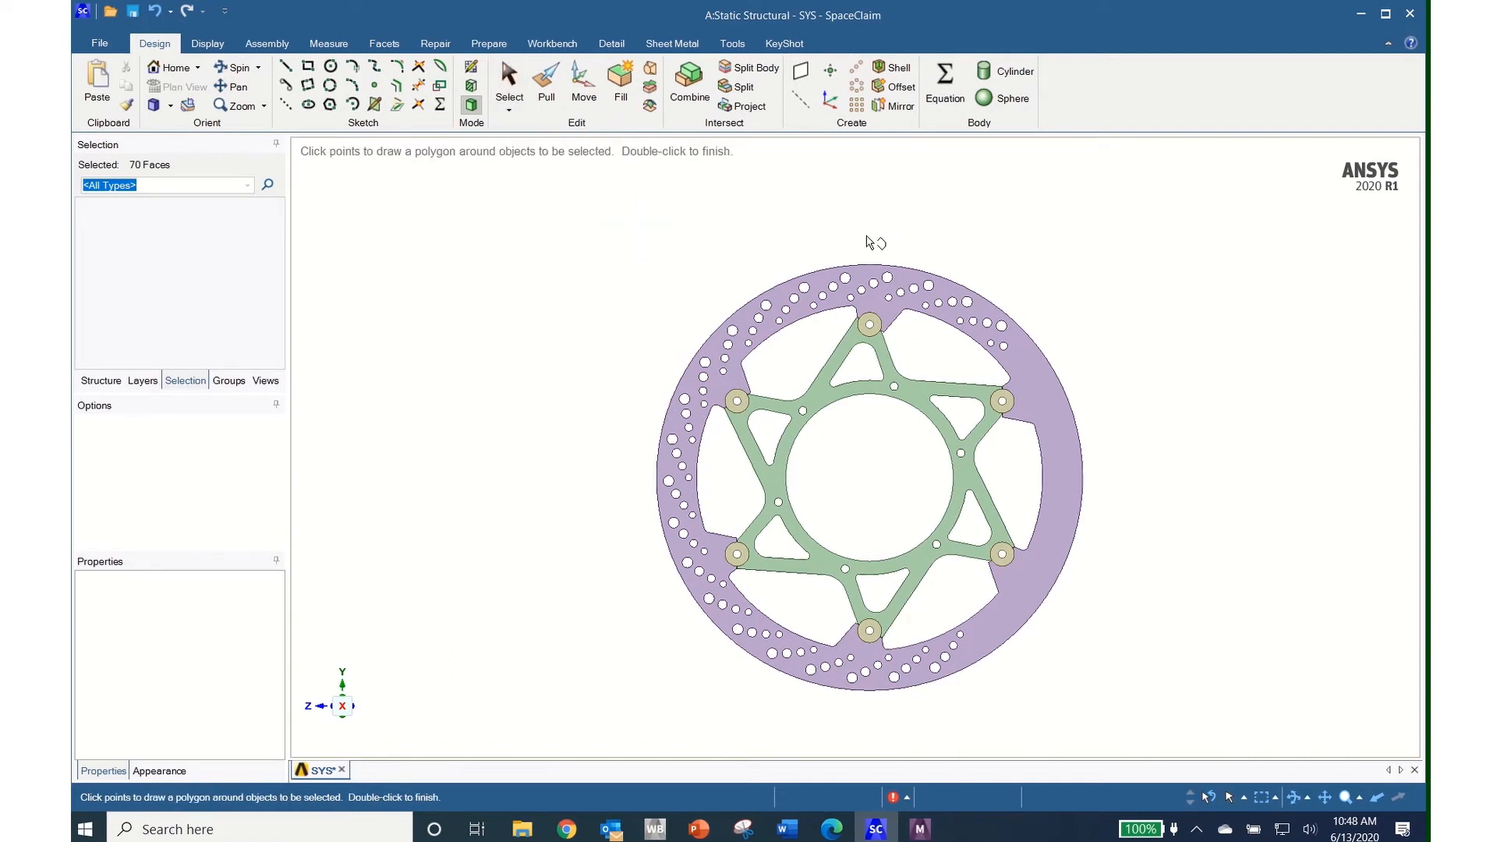
{"action": "left_click", "coordinate": [867, 246]}
{"action": "left_click", "coordinate": [1032, 308]}
{"action": "left_click", "coordinate": [1011, 357]}
{"action": "left_click", "coordinate": [901, 309]}
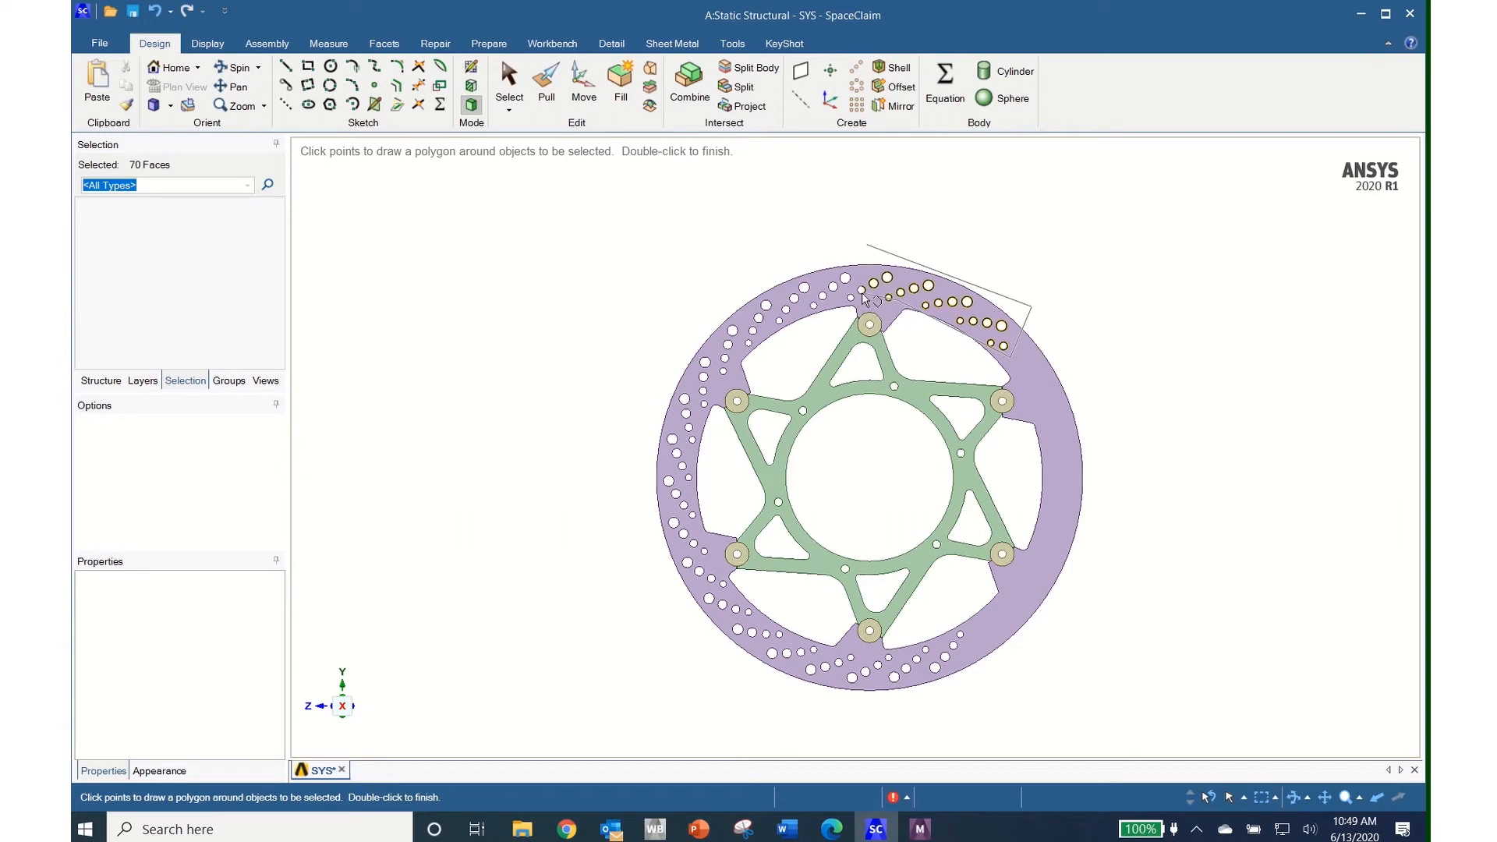
{"action": "left_click", "coordinate": [843, 304]}
{"action": "double_click", "coordinate": [871, 249]}
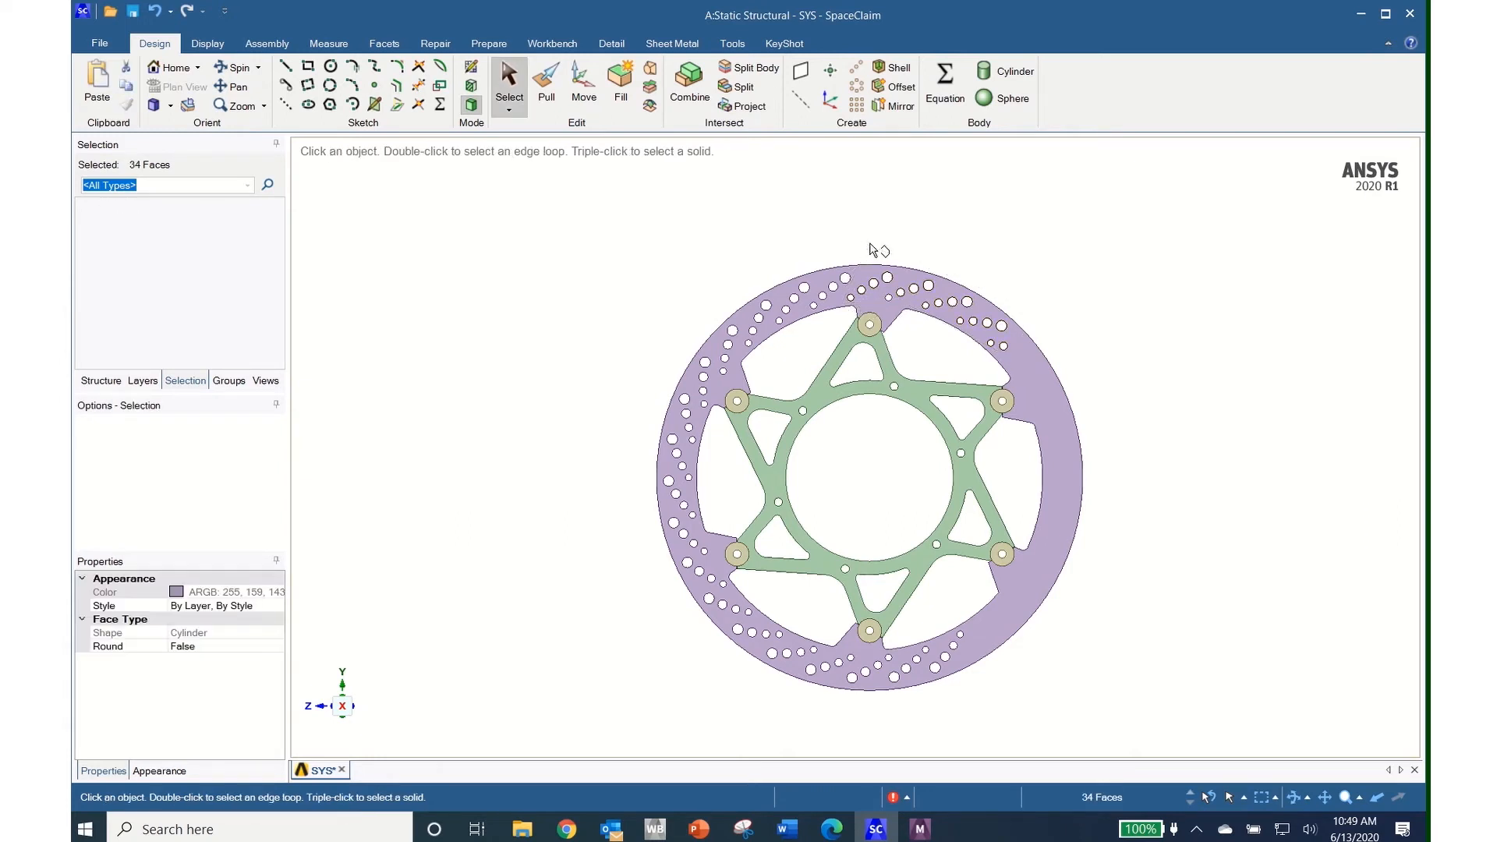
{"action": "middle_click_drag", "start_coordinate": [1135, 384], "coordinate": [1055, 412]}
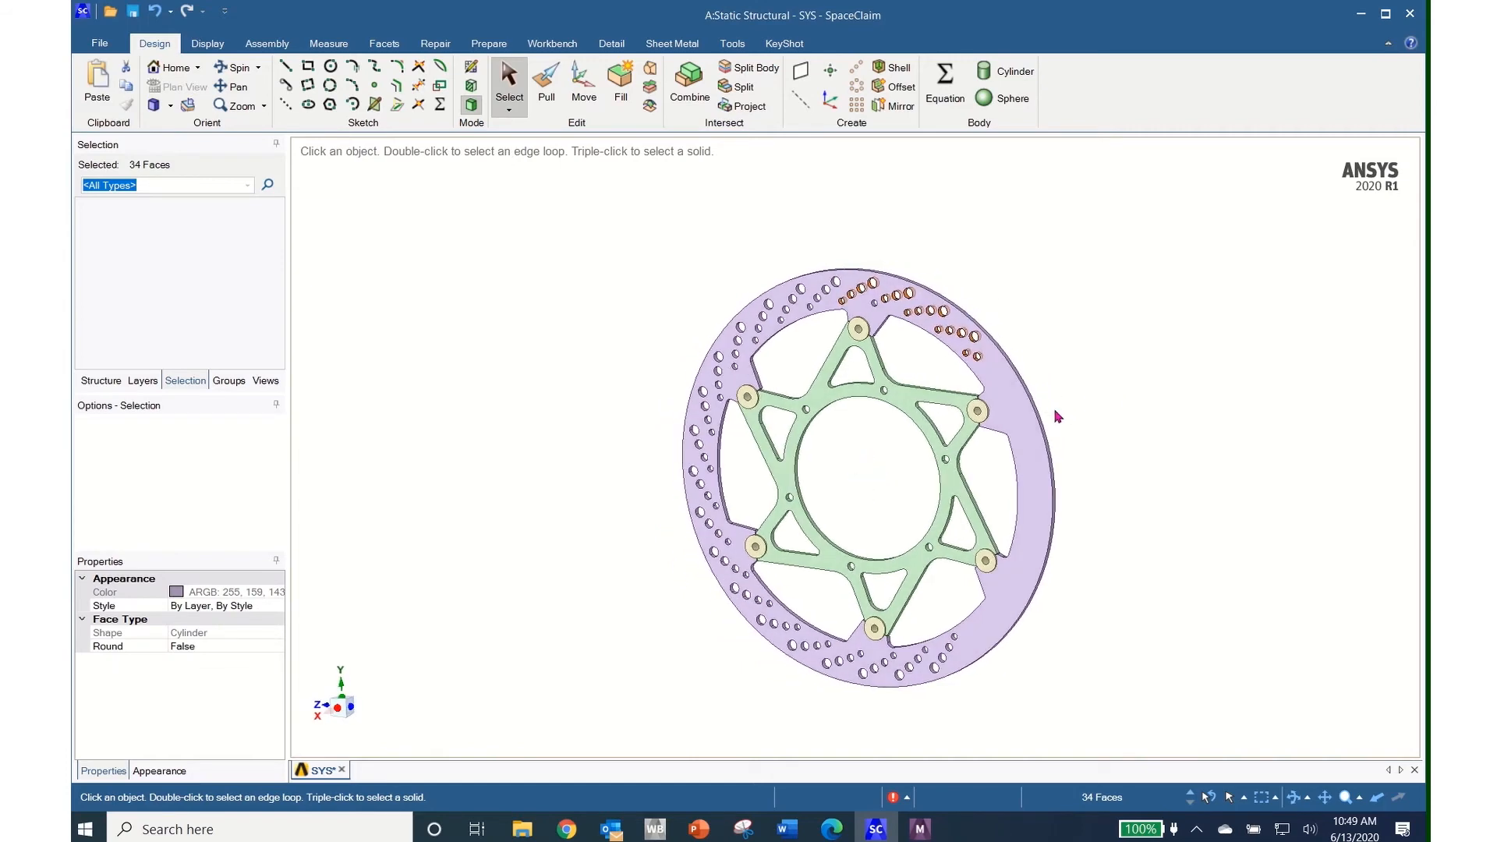
{"action": "left_click", "coordinate": [622, 84]}
{"action": "middle_click_drag", "start_coordinate": [1178, 579], "coordinate": [1238, 543]}
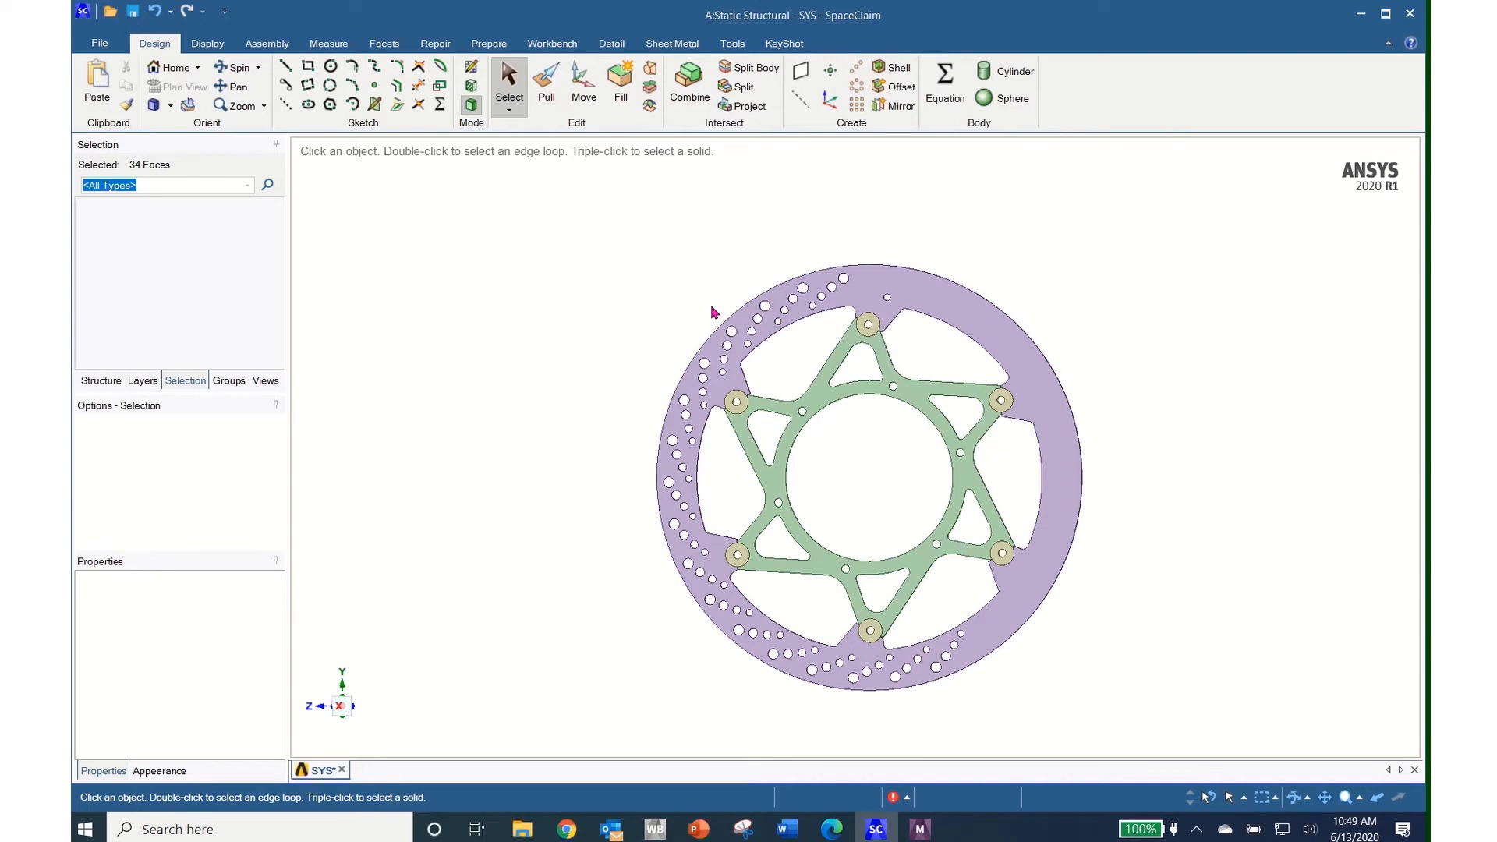
Begin another polygon selection around the upper-left holes
{"action": "left_click", "coordinate": [511, 111]}
{"action": "left_click", "coordinate": [532, 175]}
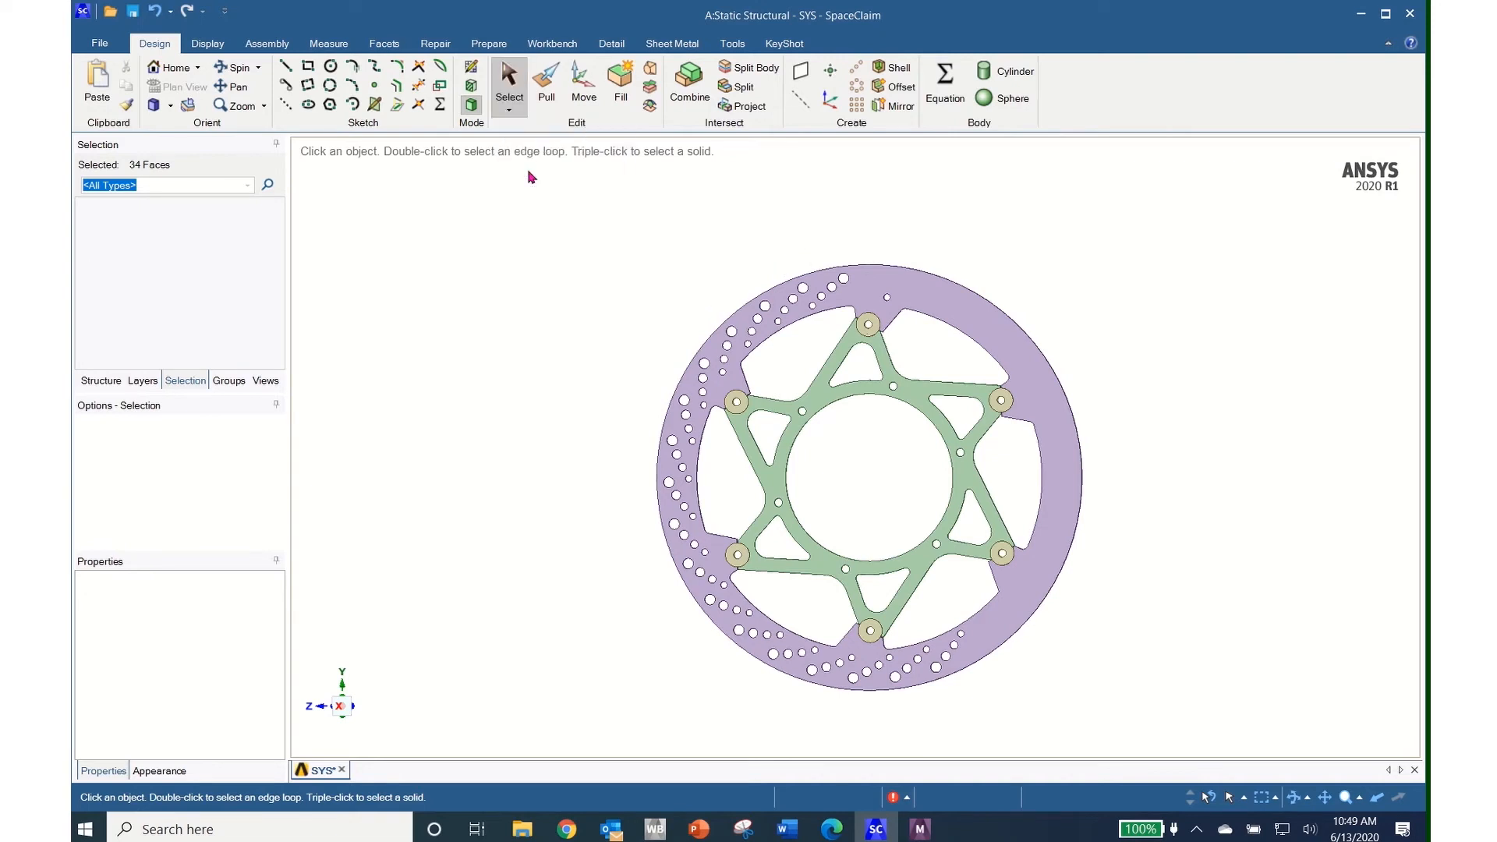
{"action": "left_click", "coordinate": [720, 306]}
{"action": "left_click", "coordinate": [823, 258]}
{"action": "left_click", "coordinate": [868, 280]}
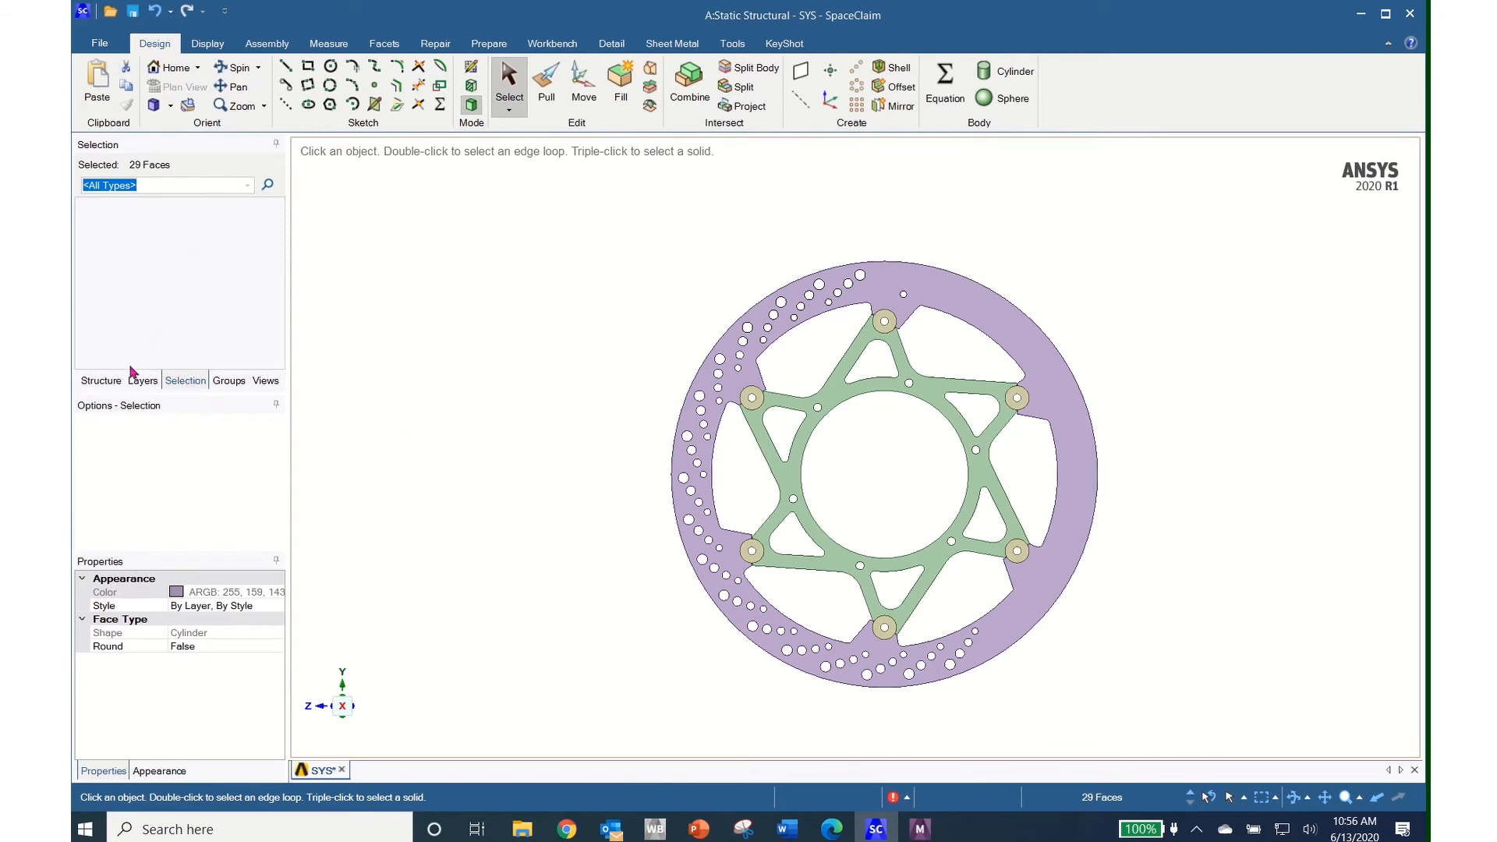
Select all equal-radius hole cylinders on the ring, fill them, then switch to Mechanical
{"action": "left_click", "coordinate": [102, 381]}
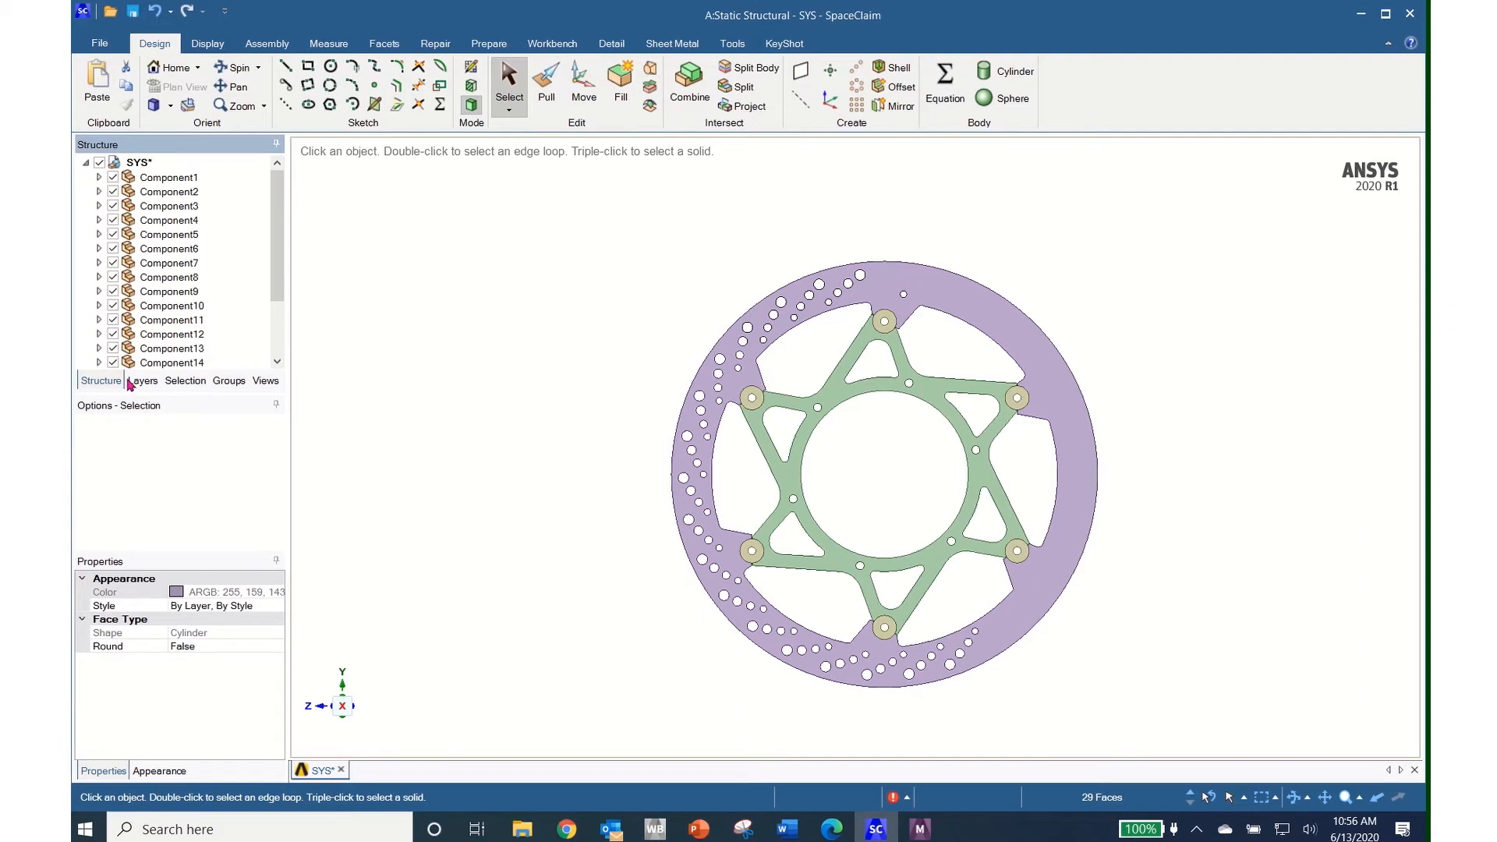
{"action": "left_click", "coordinate": [185, 381]}
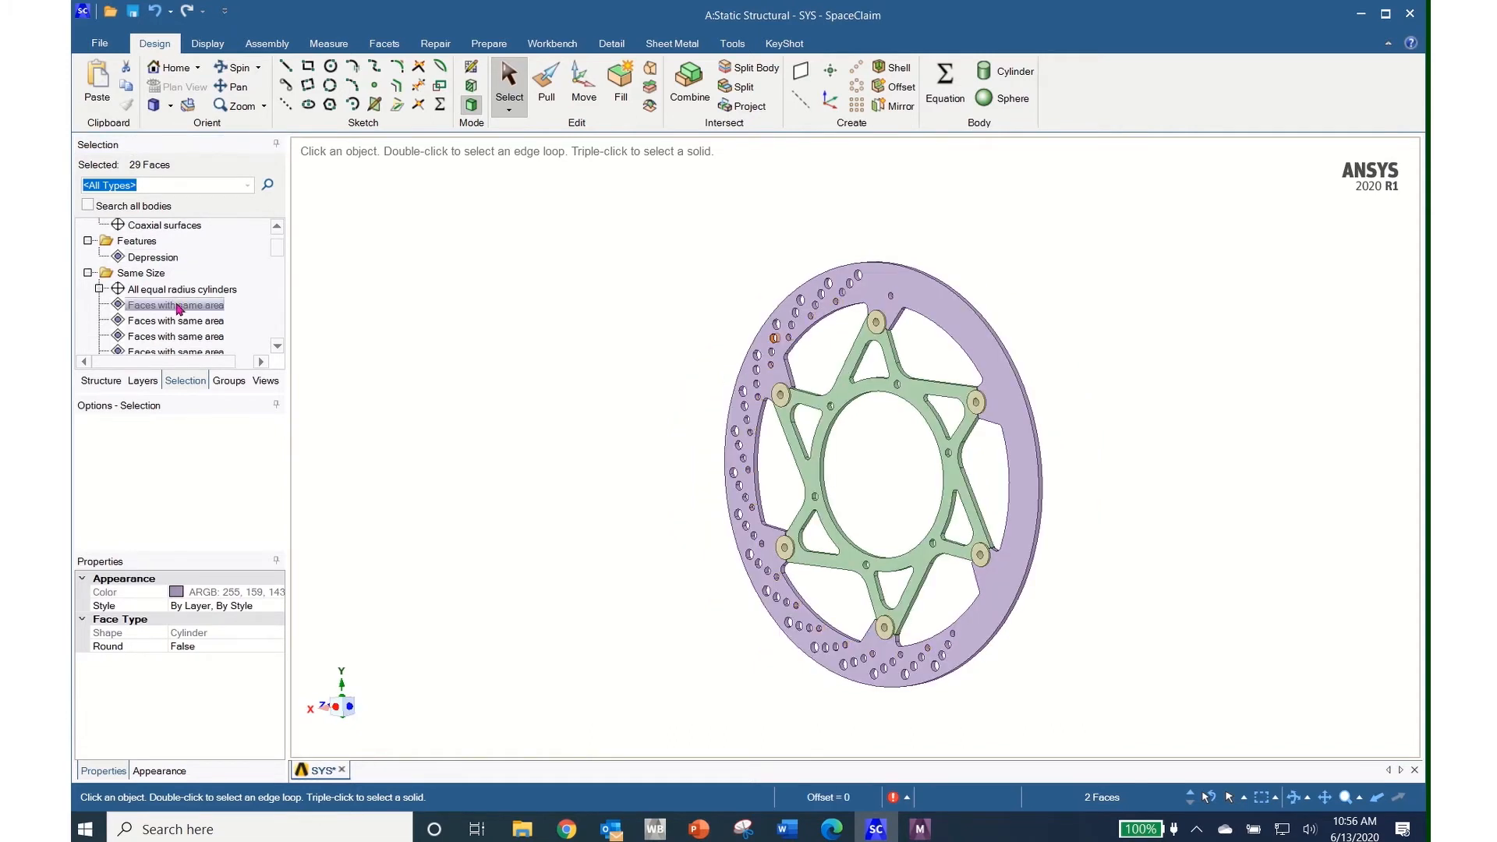
{"action": "left_click", "coordinate": [178, 293]}
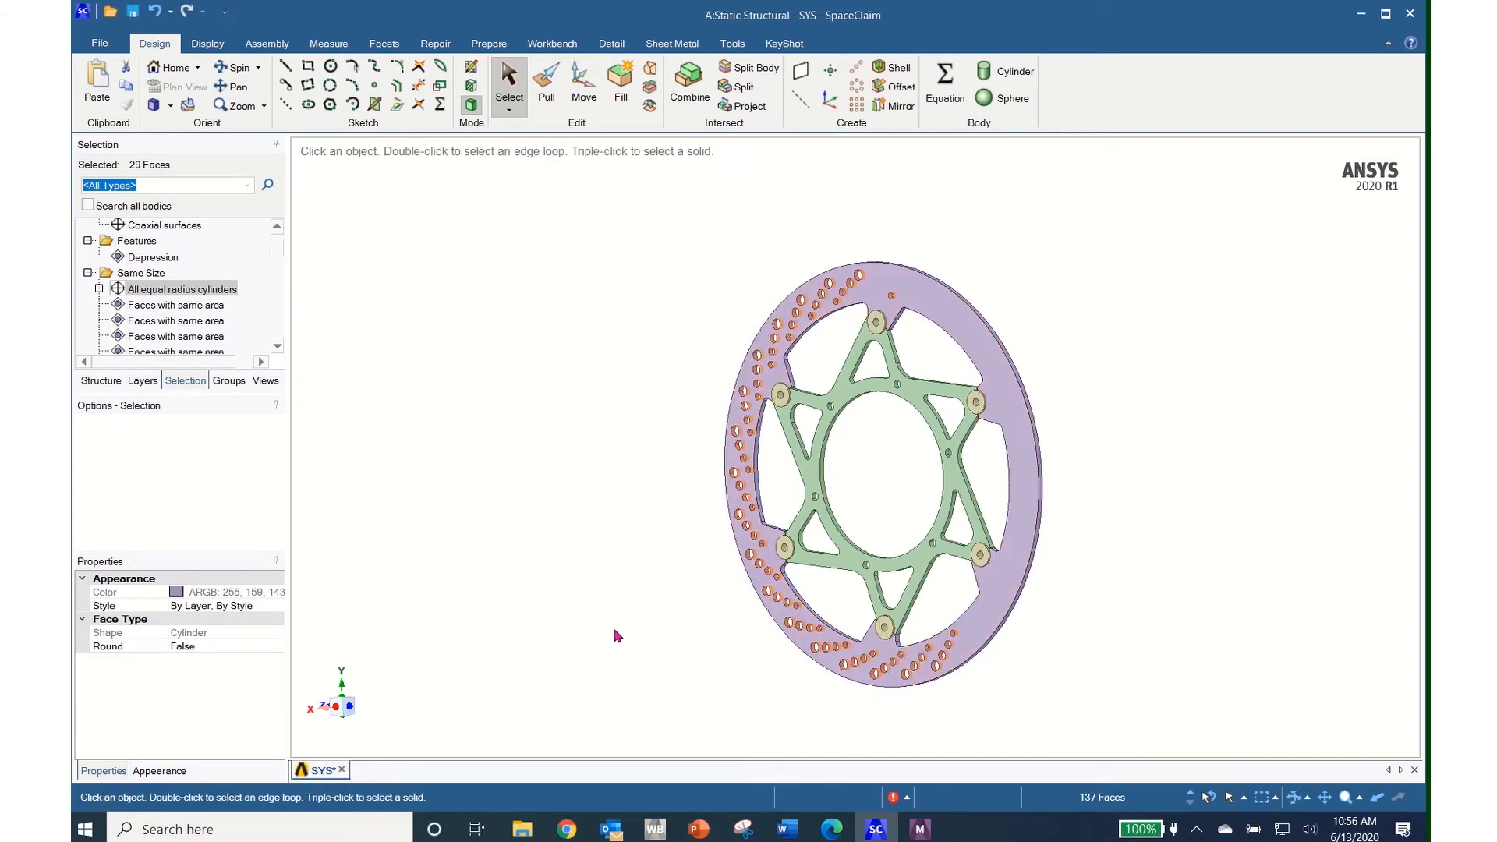
{"action": "left_click", "coordinate": [620, 84]}
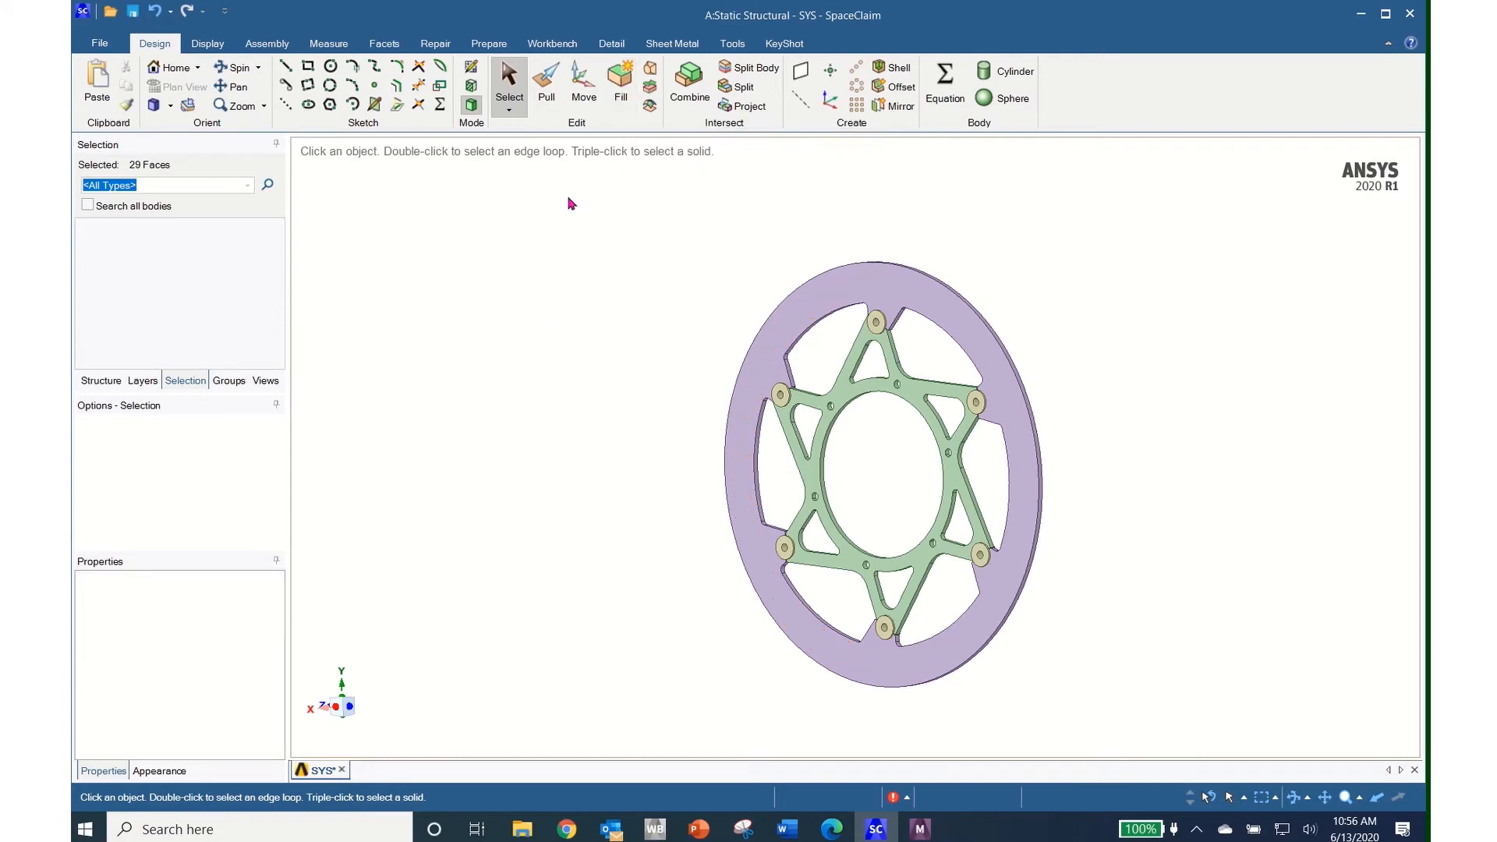
{"action": "middle_click_drag", "start_coordinate": [545, 365], "coordinate": [642, 381]}
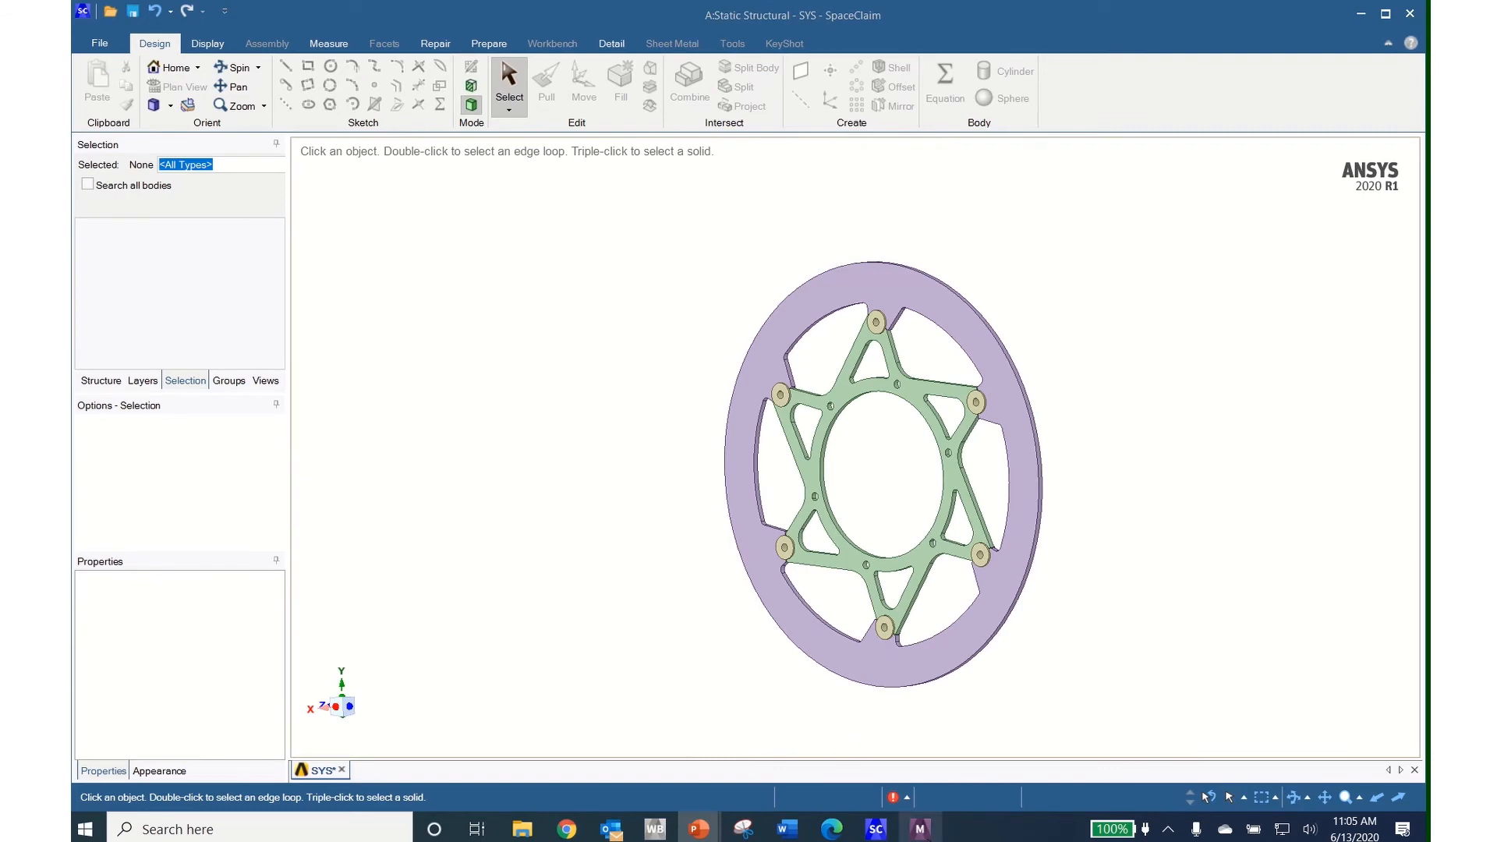
{"action": "left_click", "coordinate": [920, 829]}
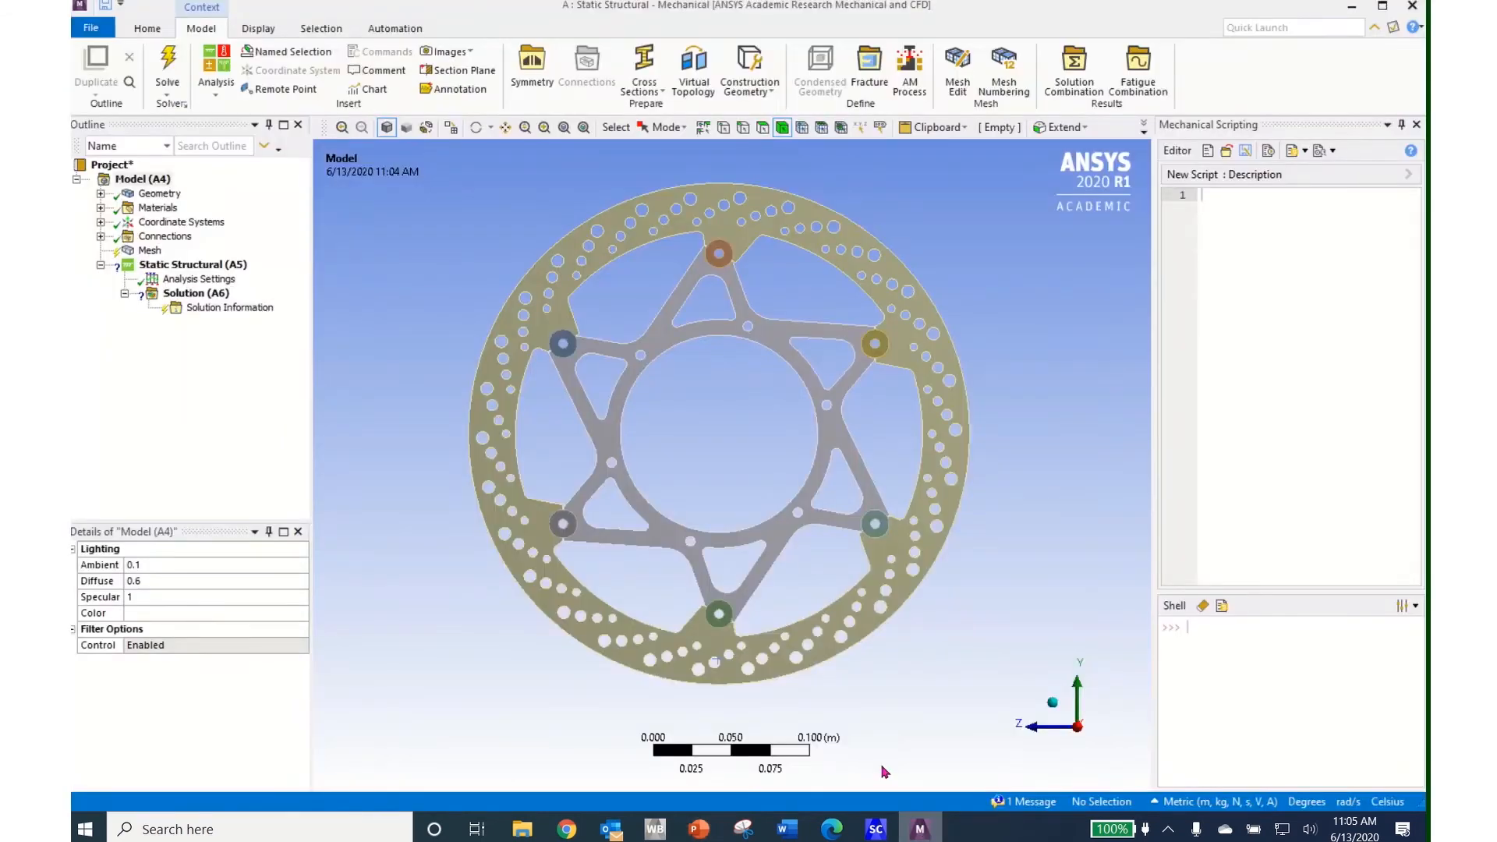
Update the Geometry from source and expand Connections to list the contact regions
{"action": "right_click", "coordinate": [164, 195]}
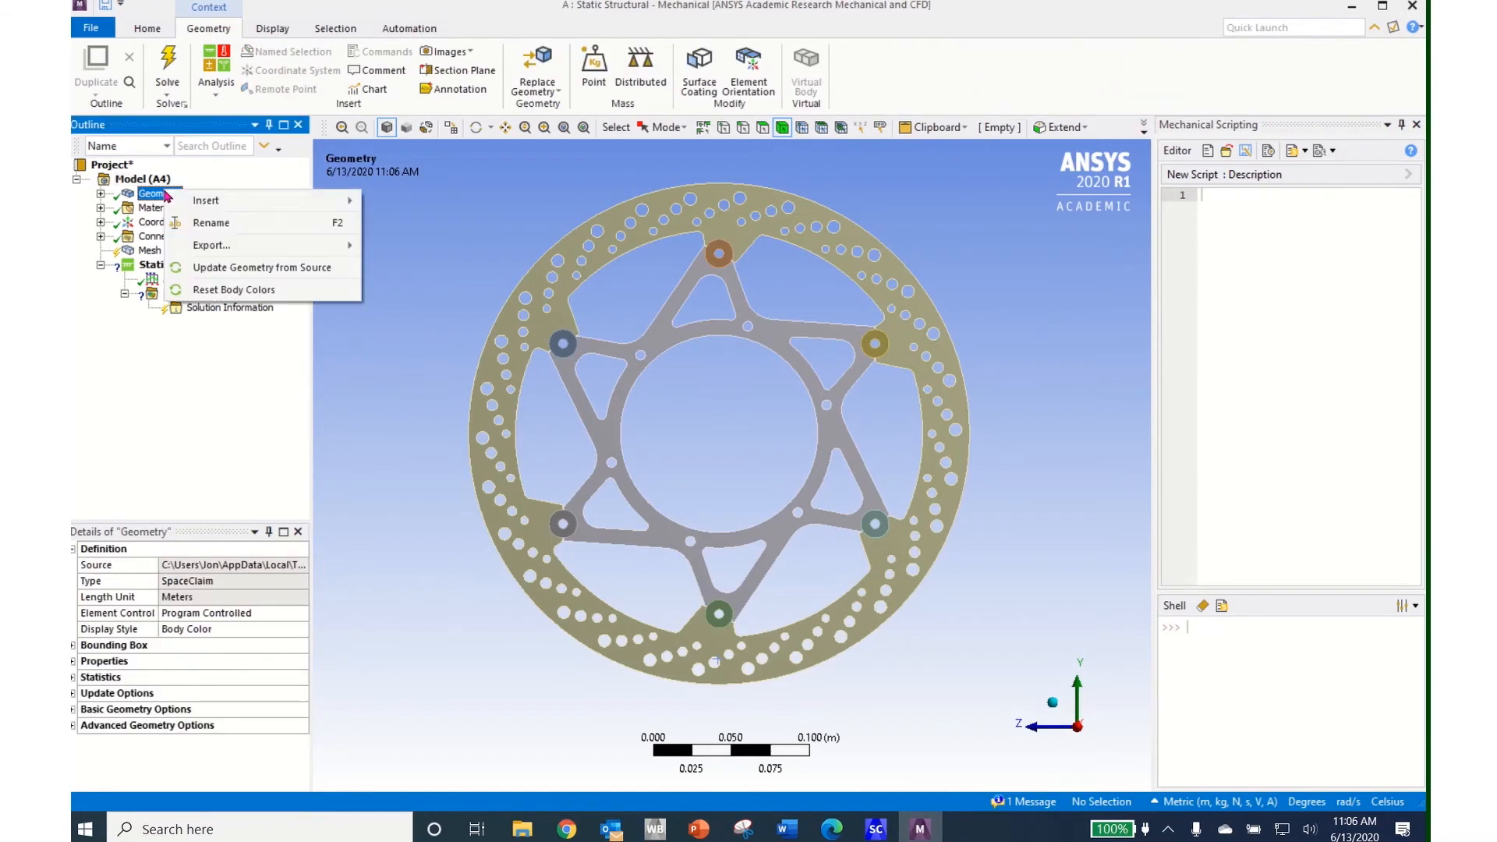
{"action": "mouse_move", "coordinate": [215, 202]}
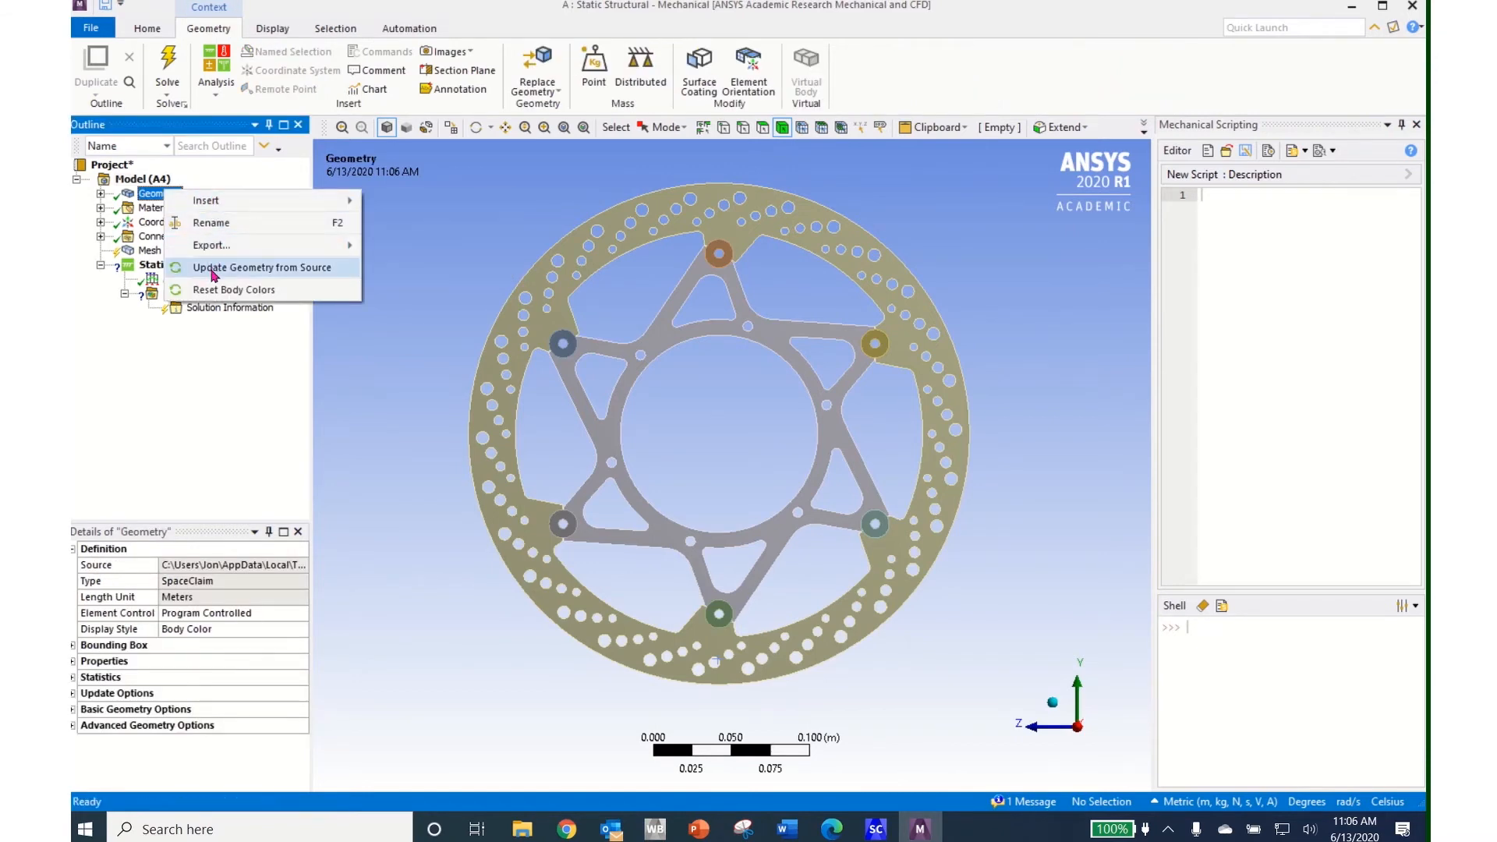
{"action": "left_click", "coordinate": [234, 267]}
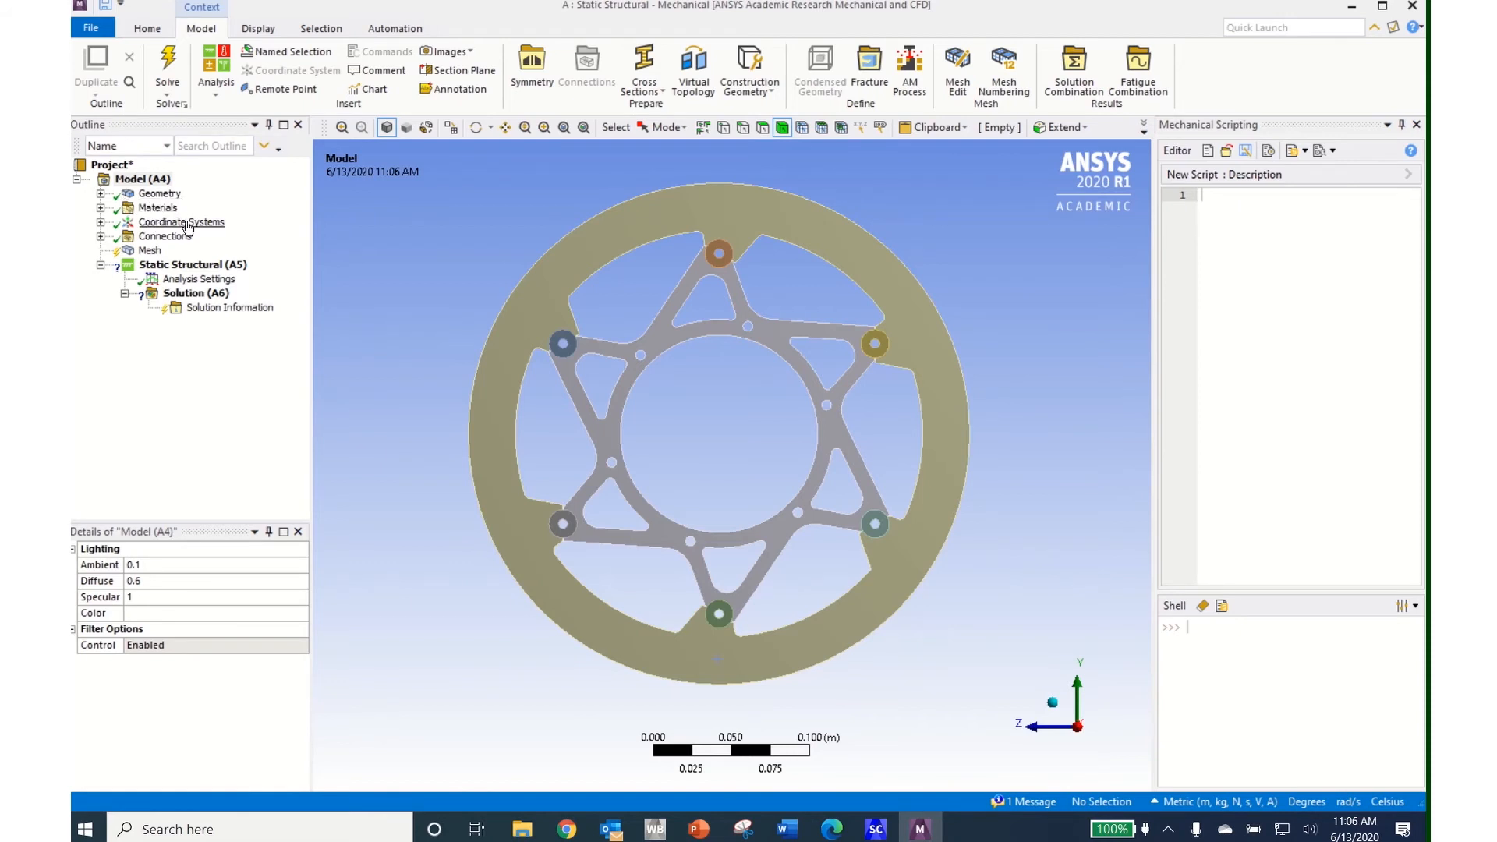
{"action": "left_click", "coordinate": [100, 236]}
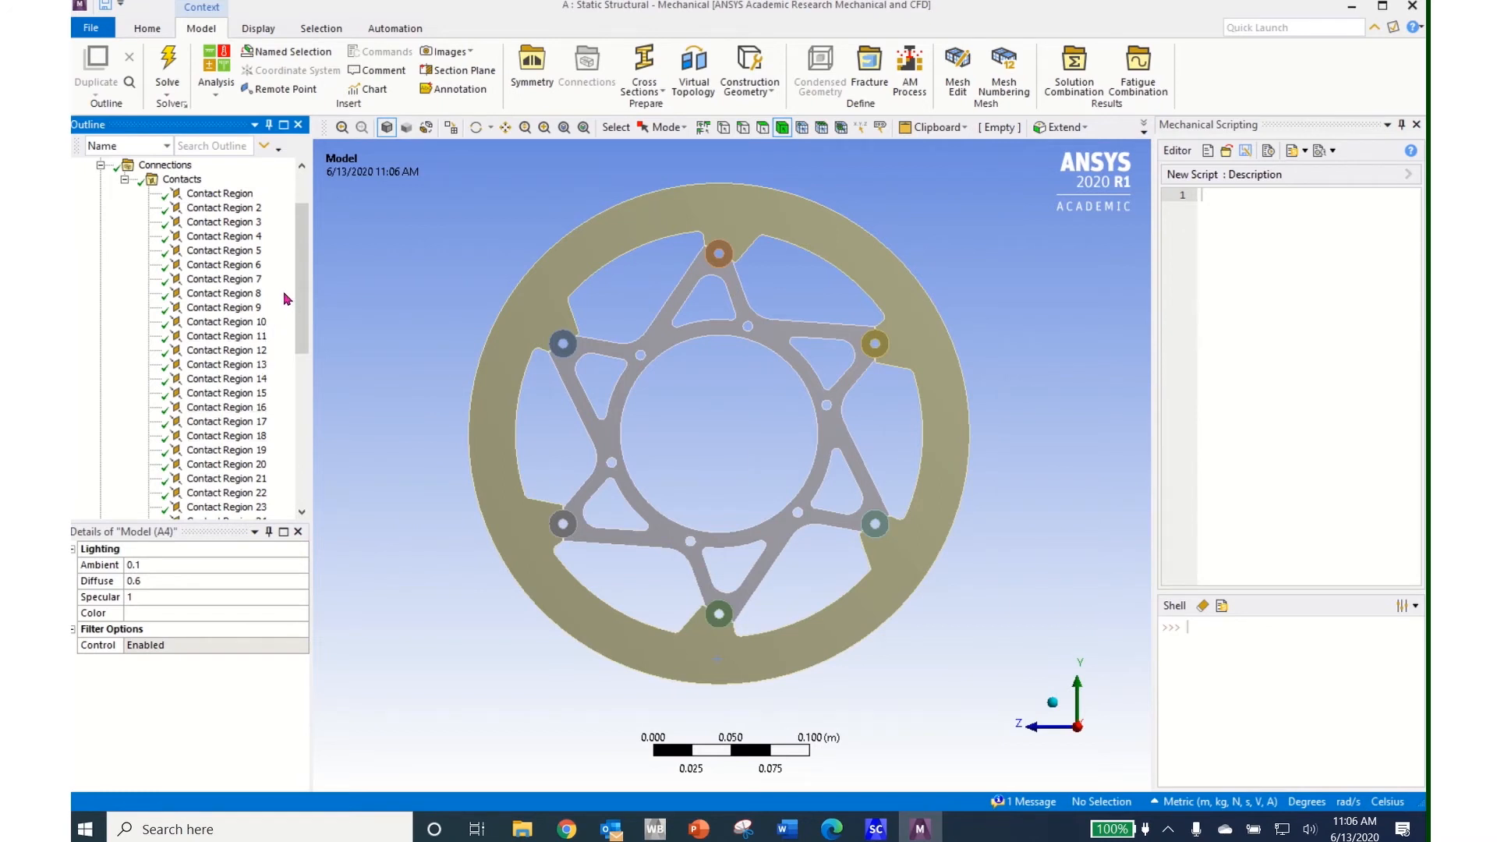
Check that the first contact region (11 contact to 4 target faces) stays Bonded, then collapse Connections
{"action": "left_click", "coordinate": [209, 195]}
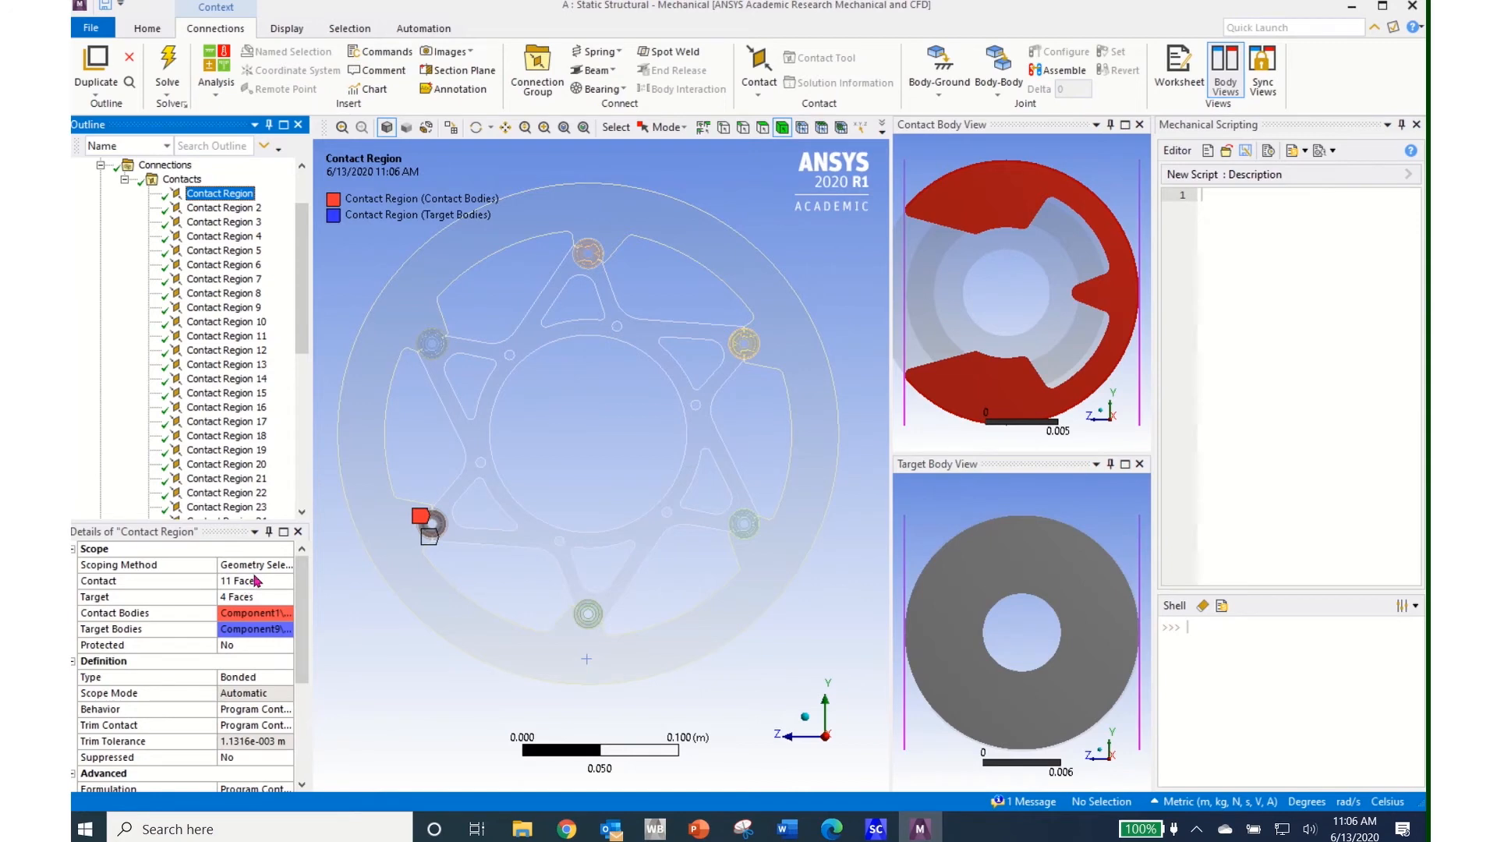
{"action": "left_click", "coordinate": [288, 683]}
{"action": "left_click", "coordinate": [288, 683]}
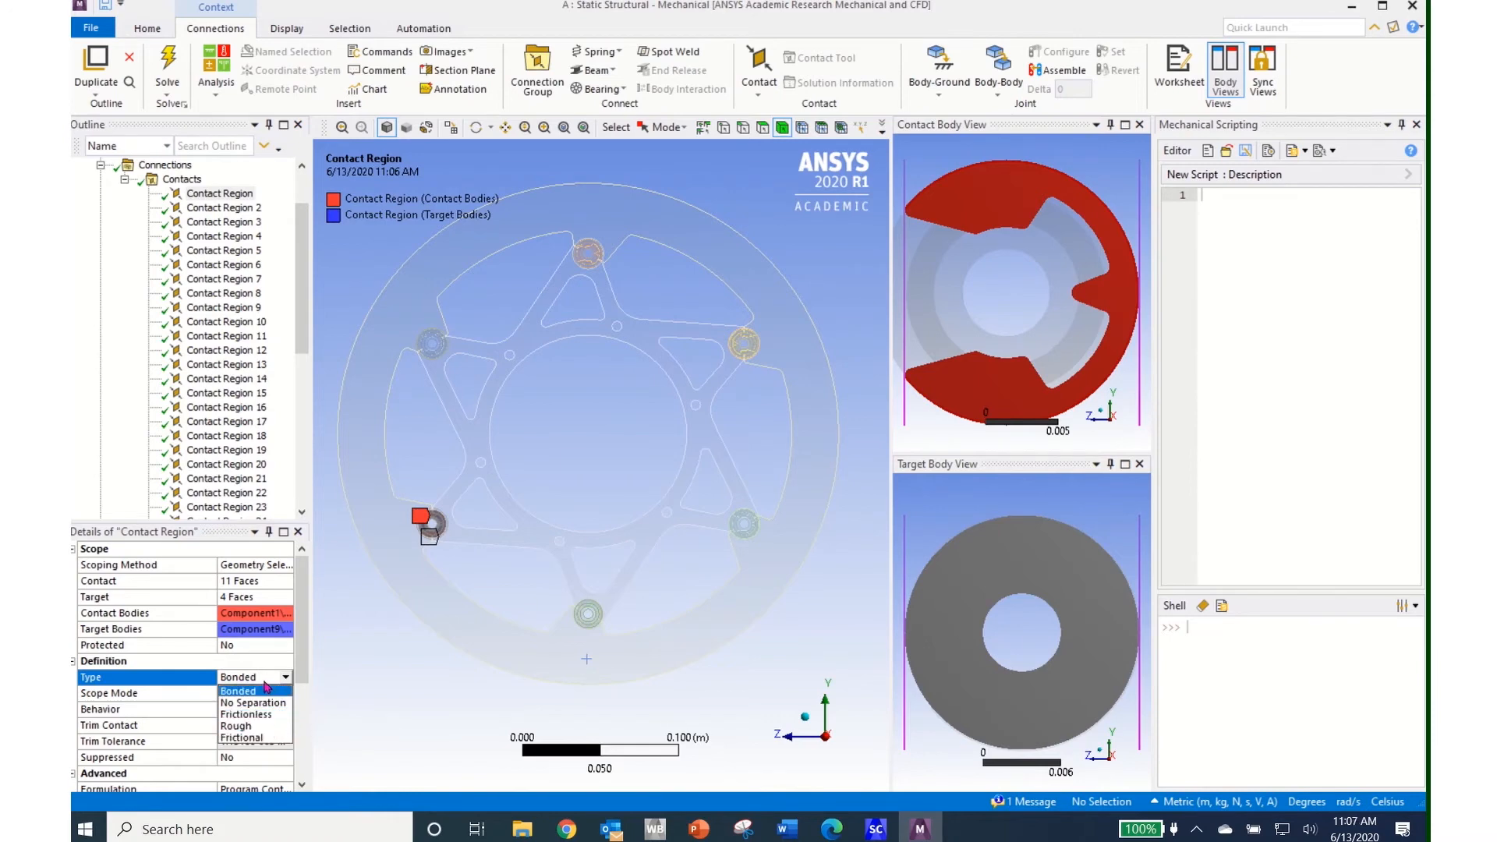
{"action": "left_click", "coordinate": [264, 681]}
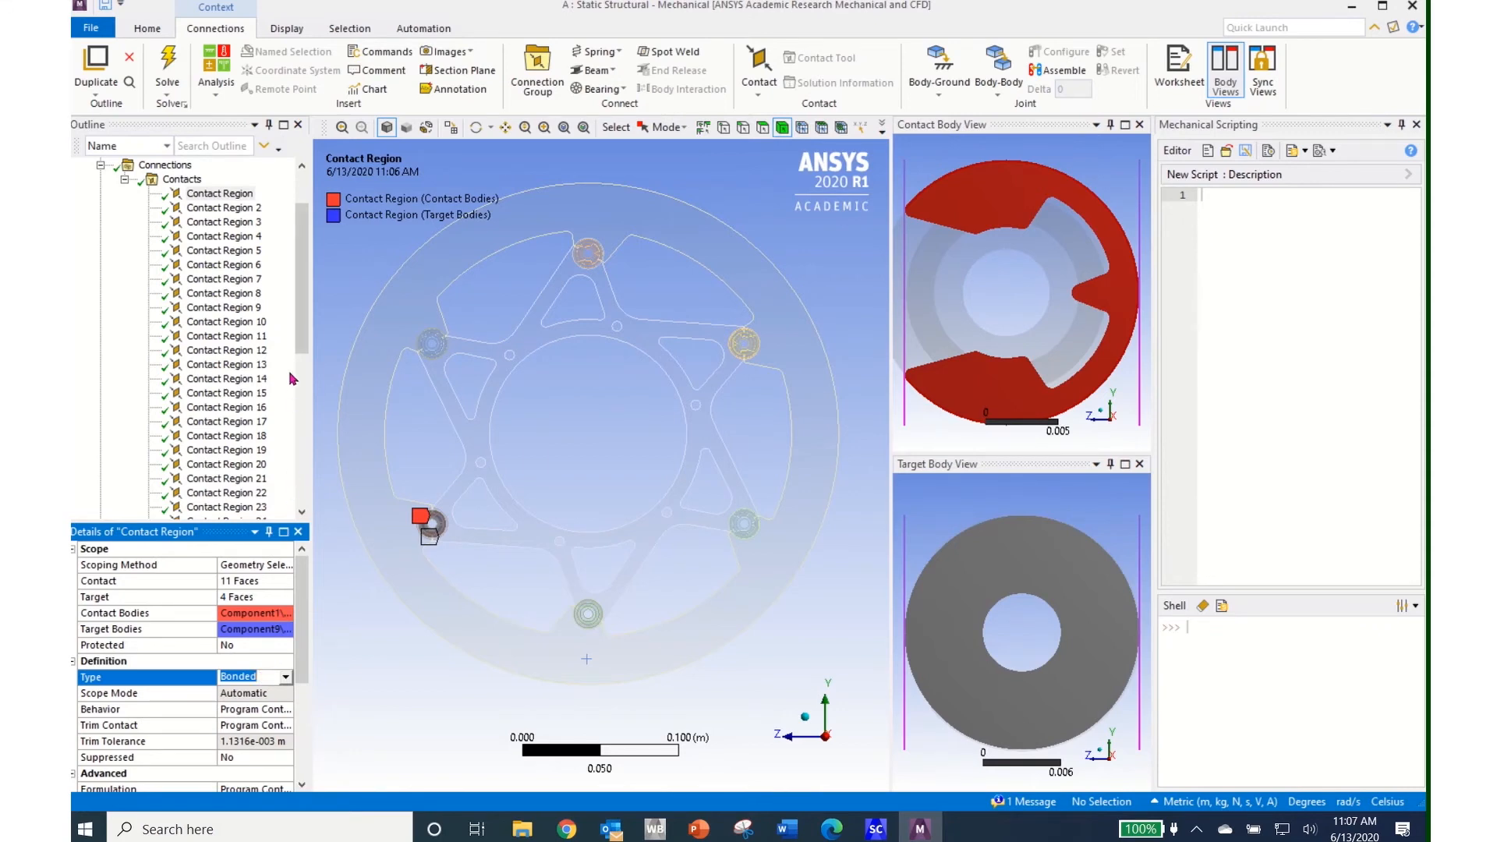
{"action": "left_click_drag", "start_coordinate": [305, 340], "coordinate": [311, 298]}
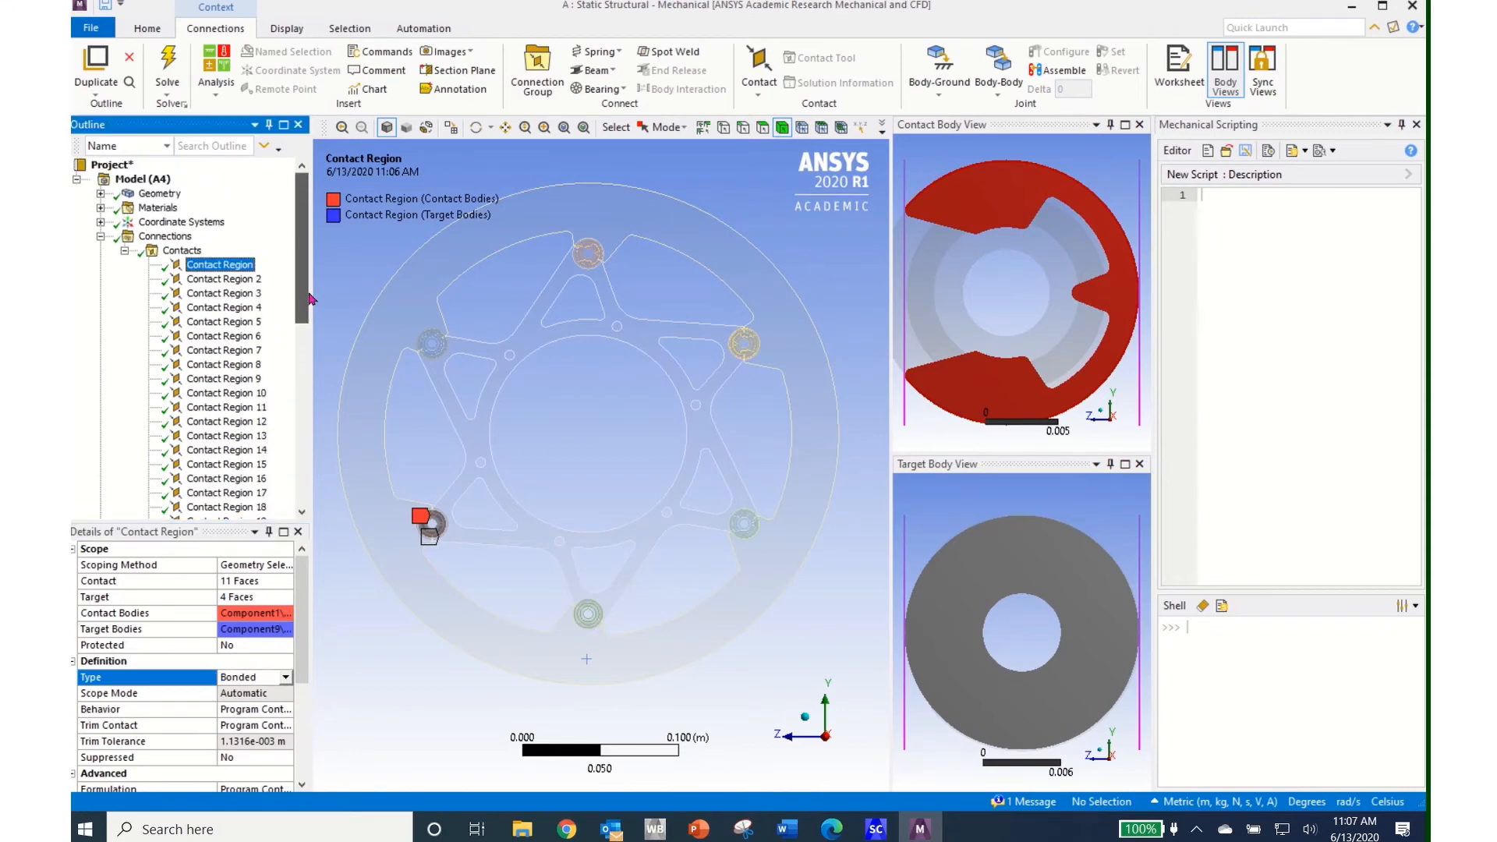
{"action": "left_click", "coordinate": [100, 237]}
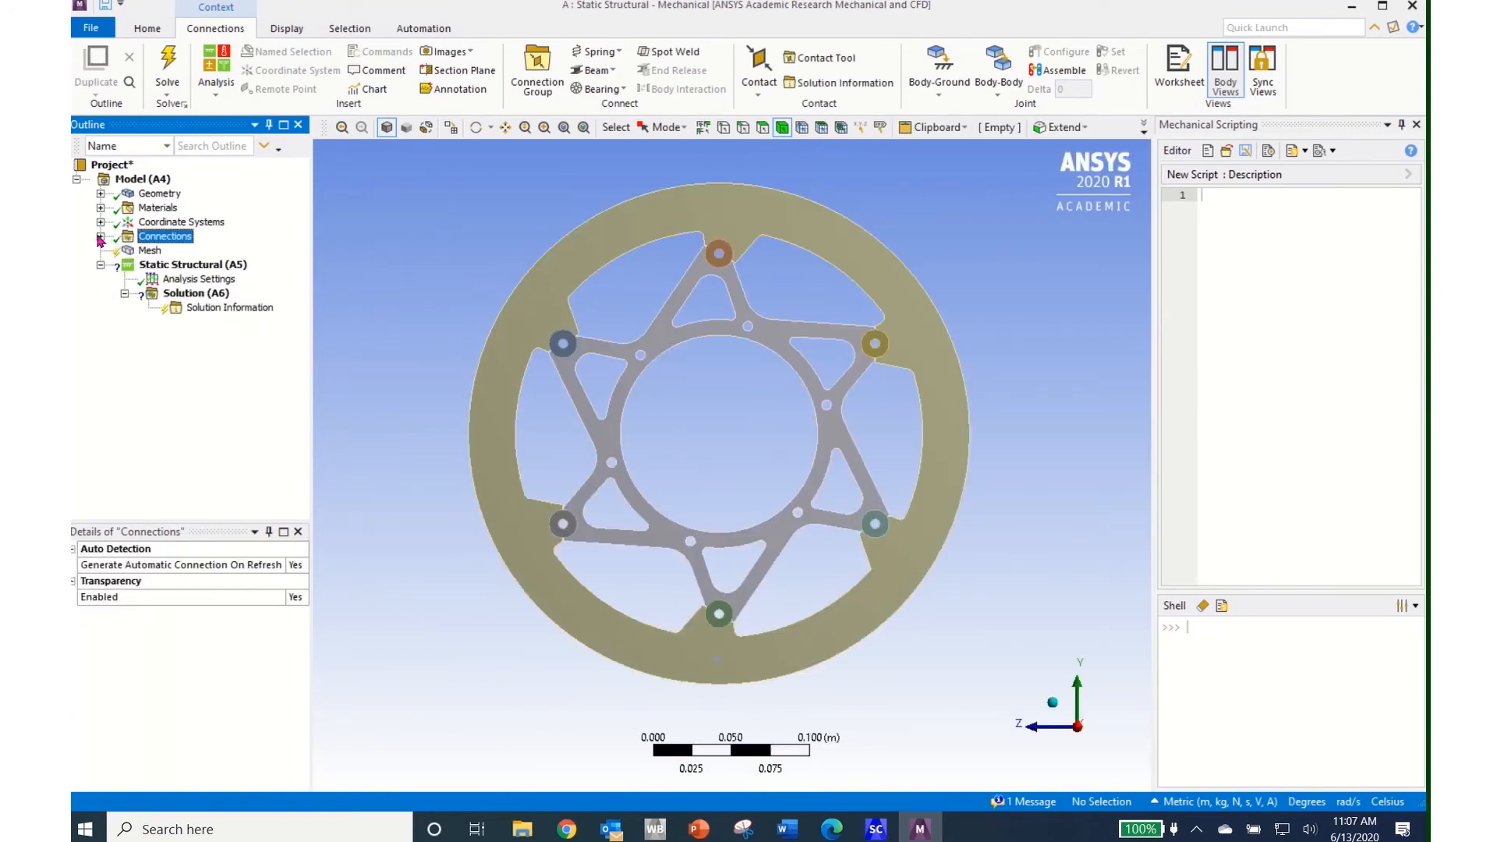
Generate the mesh across the whole brake disc and rotate to inspect the carrier and rotor ring
{"action": "left_click", "coordinate": [149, 251]}
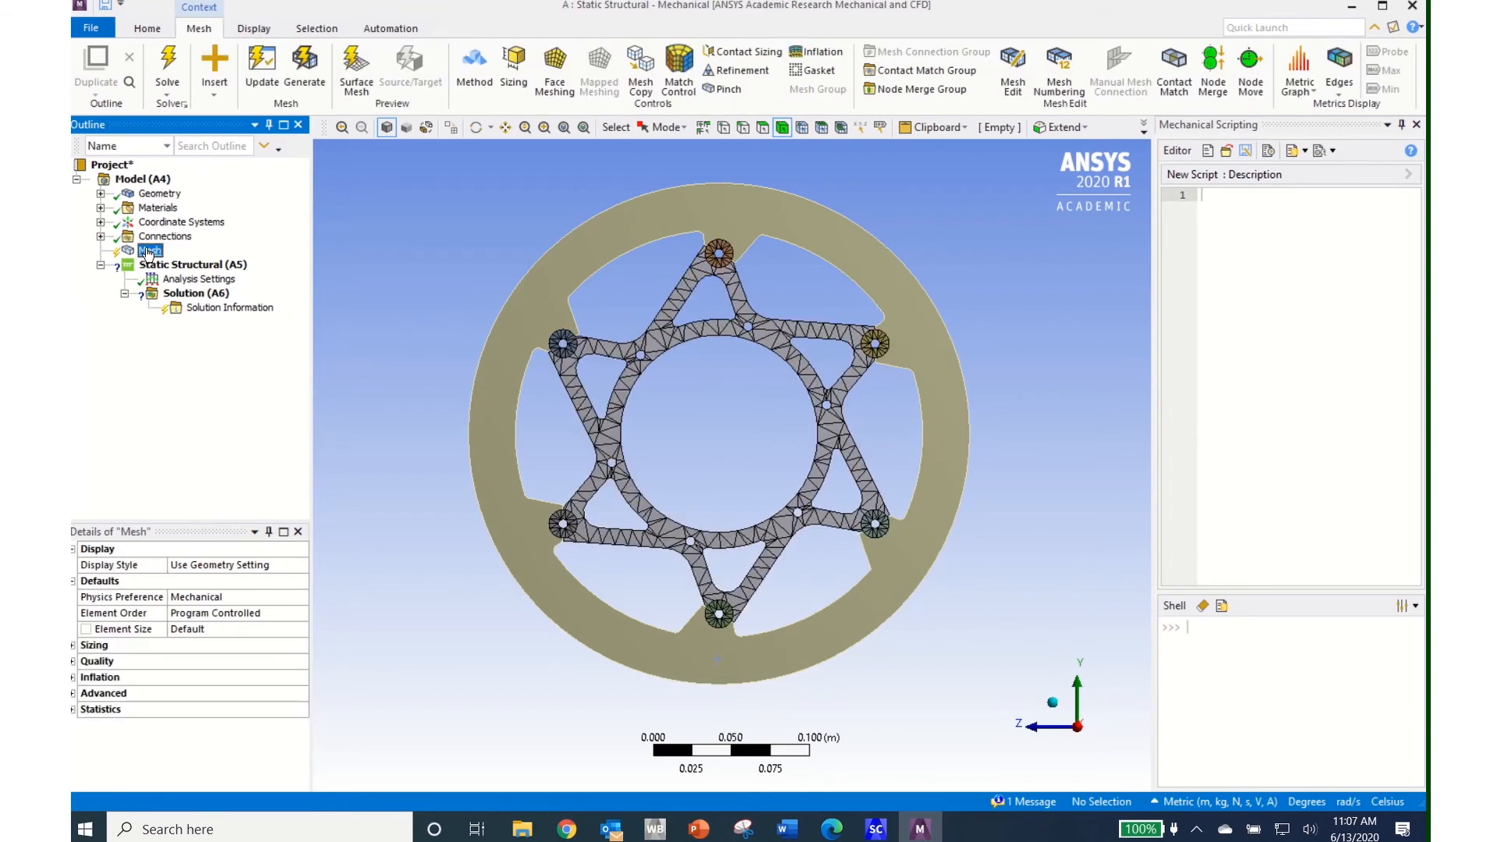
{"action": "left_click", "coordinate": [304, 71]}
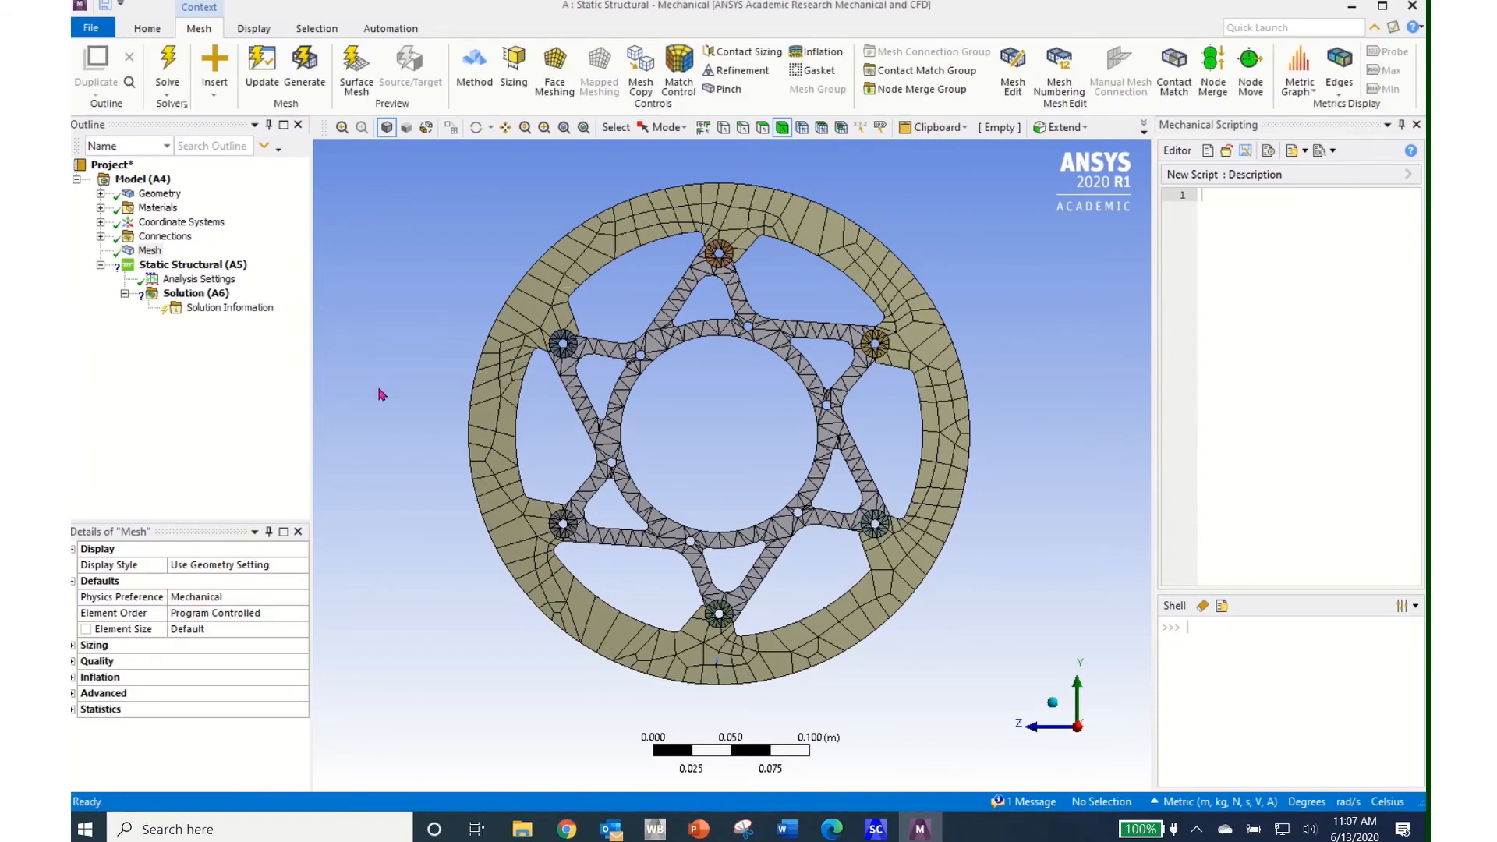
{"action": "middle_click_drag", "start_coordinate": [382, 395], "coordinate": [314, 387]}
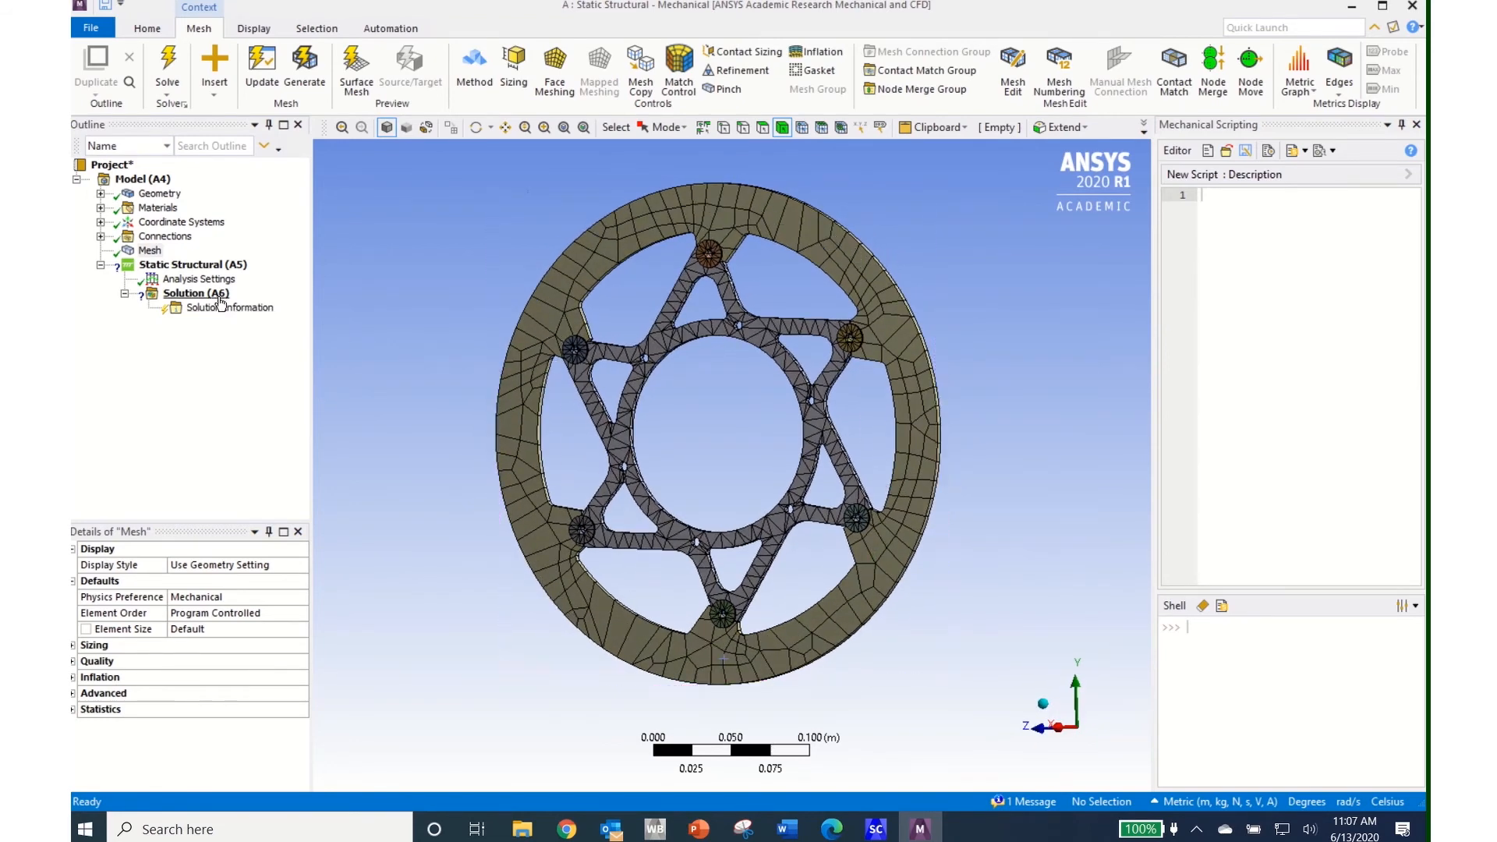
{"action": "left_click", "coordinate": [149, 251]}
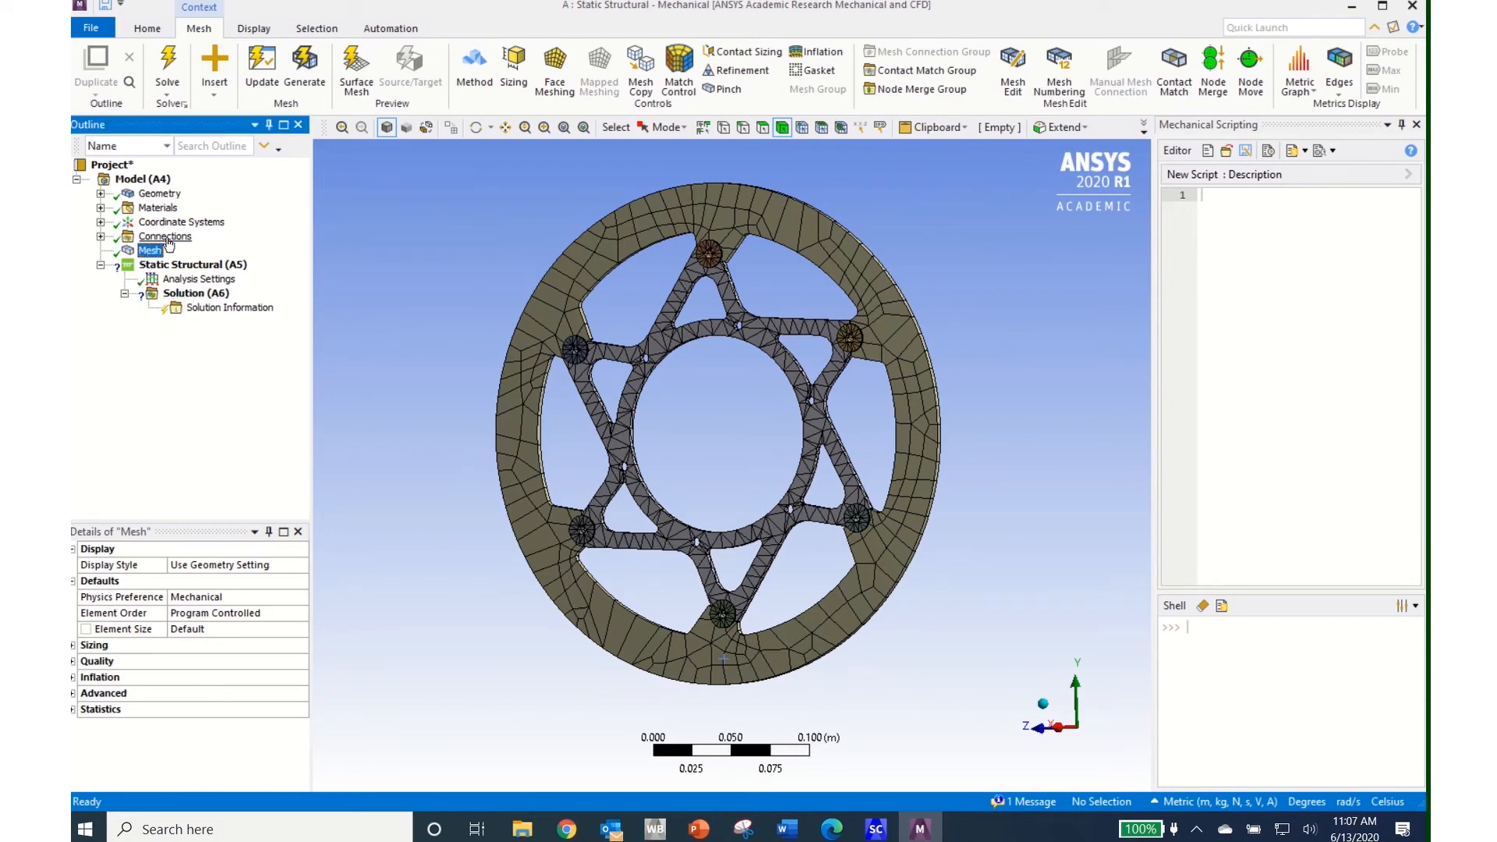
Add a level-1 Refinement mesh control scoped to four faces of the ring and carrier
{"action": "left_click", "coordinate": [731, 72]}
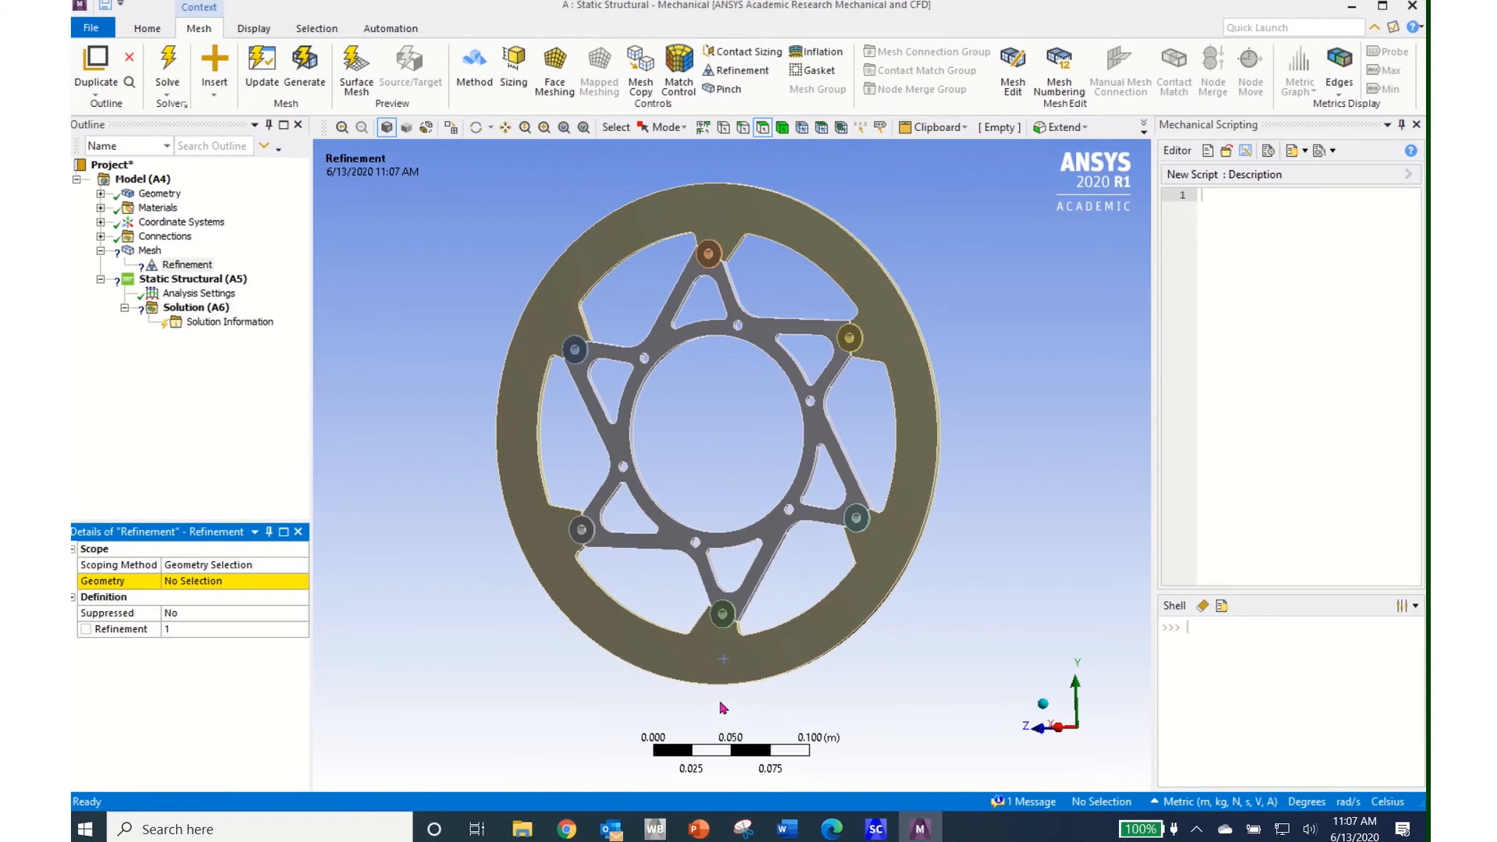
{"action": "left_click", "coordinate": [770, 657]}
{"action": "middle_click_drag", "start_coordinate": [774, 655], "coordinate": [594, 638]}
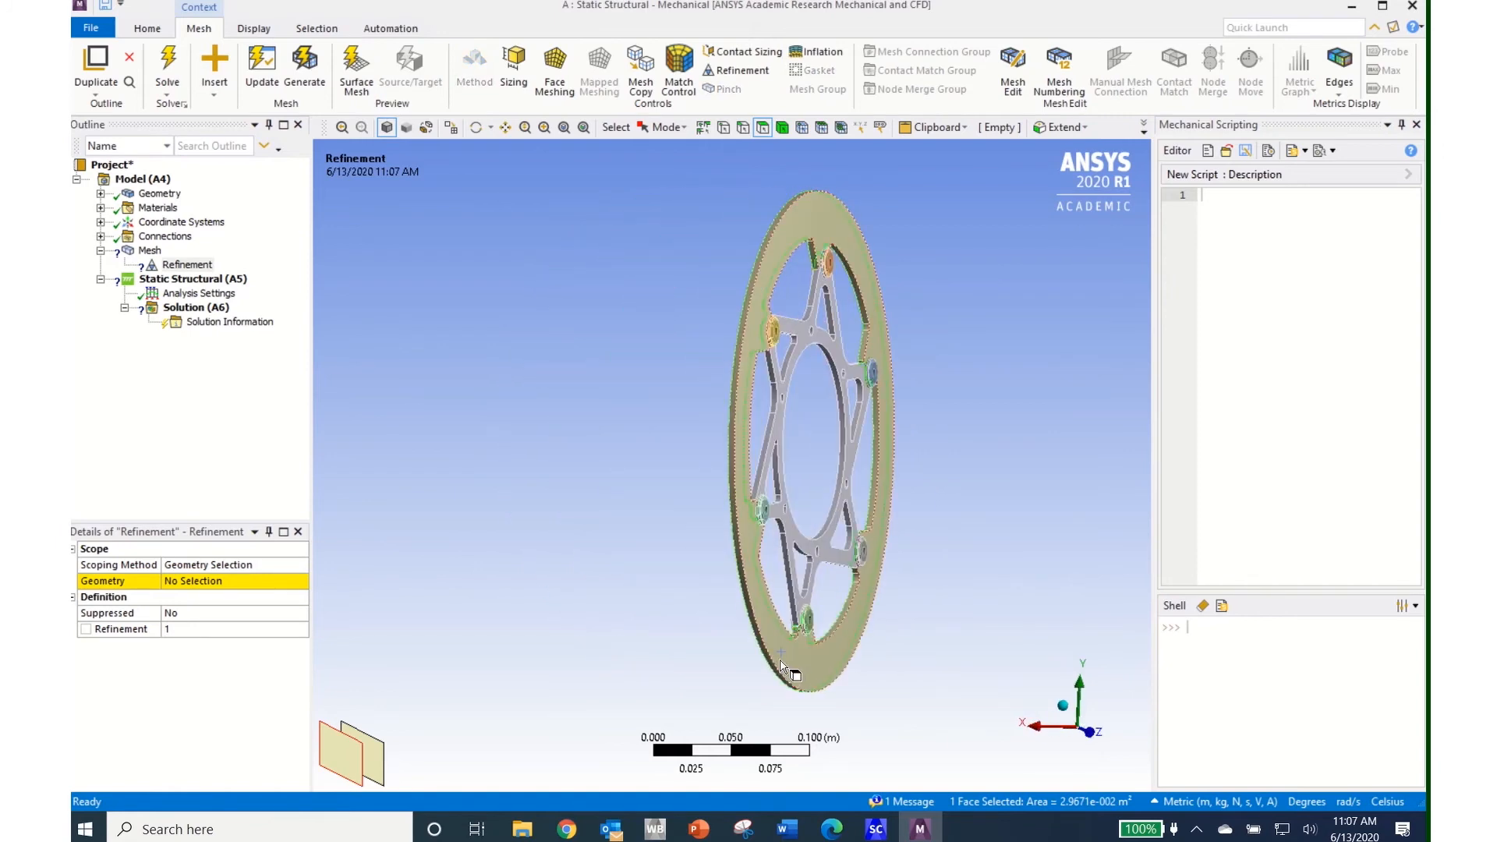
{"action": "left_click", "coordinate": [781, 665], "text": "ctrl"}
{"action": "middle_click_drag", "start_coordinate": [780, 624], "coordinate": [858, 643]}
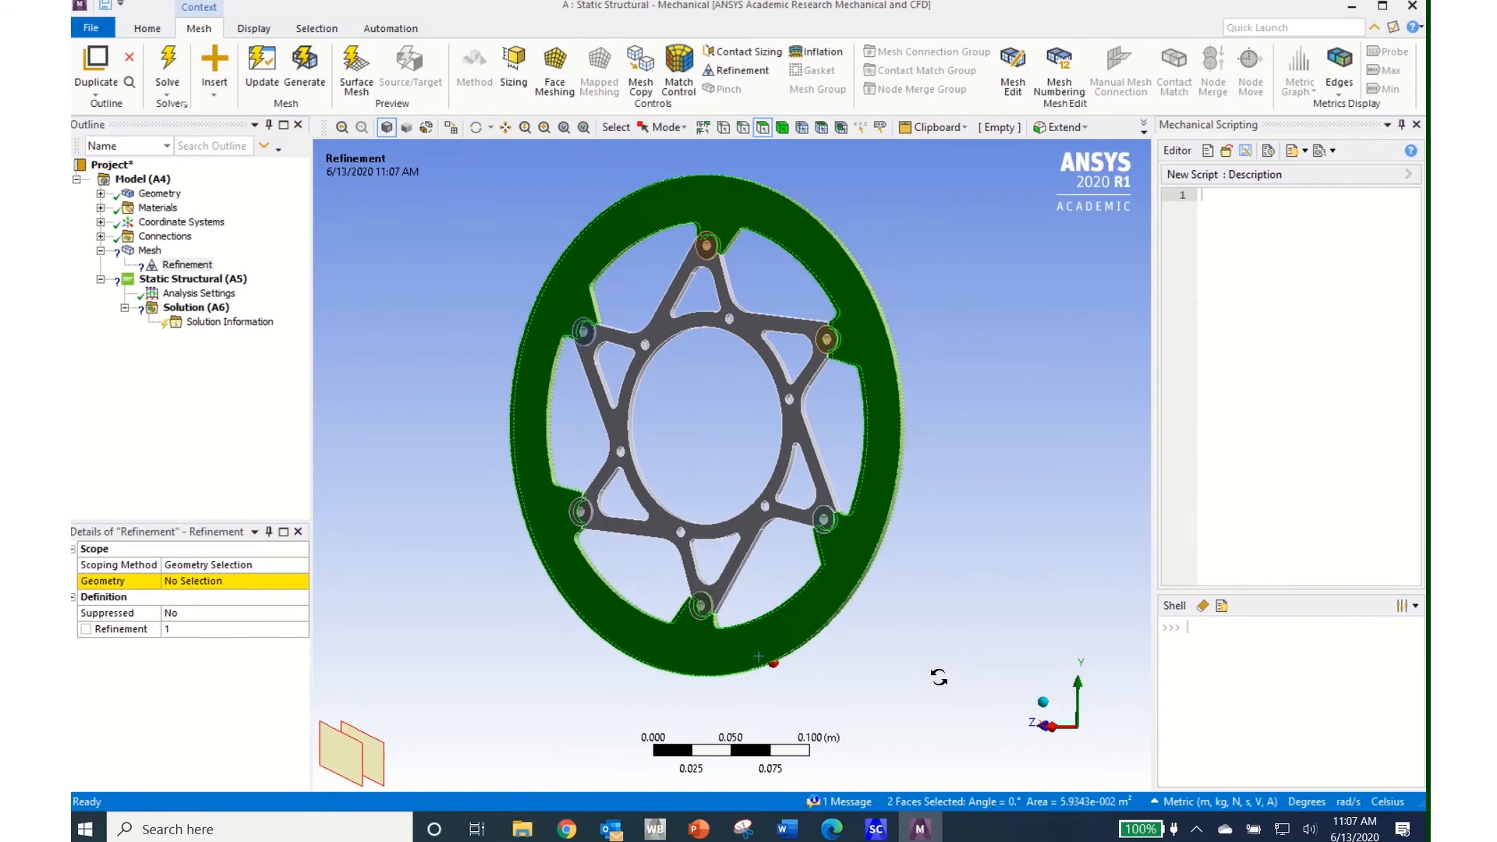
{"action": "left_click", "coordinate": [754, 530], "text": "ctrl"}
{"action": "middle_click_drag", "start_coordinate": [962, 595], "coordinate": [795, 615]}
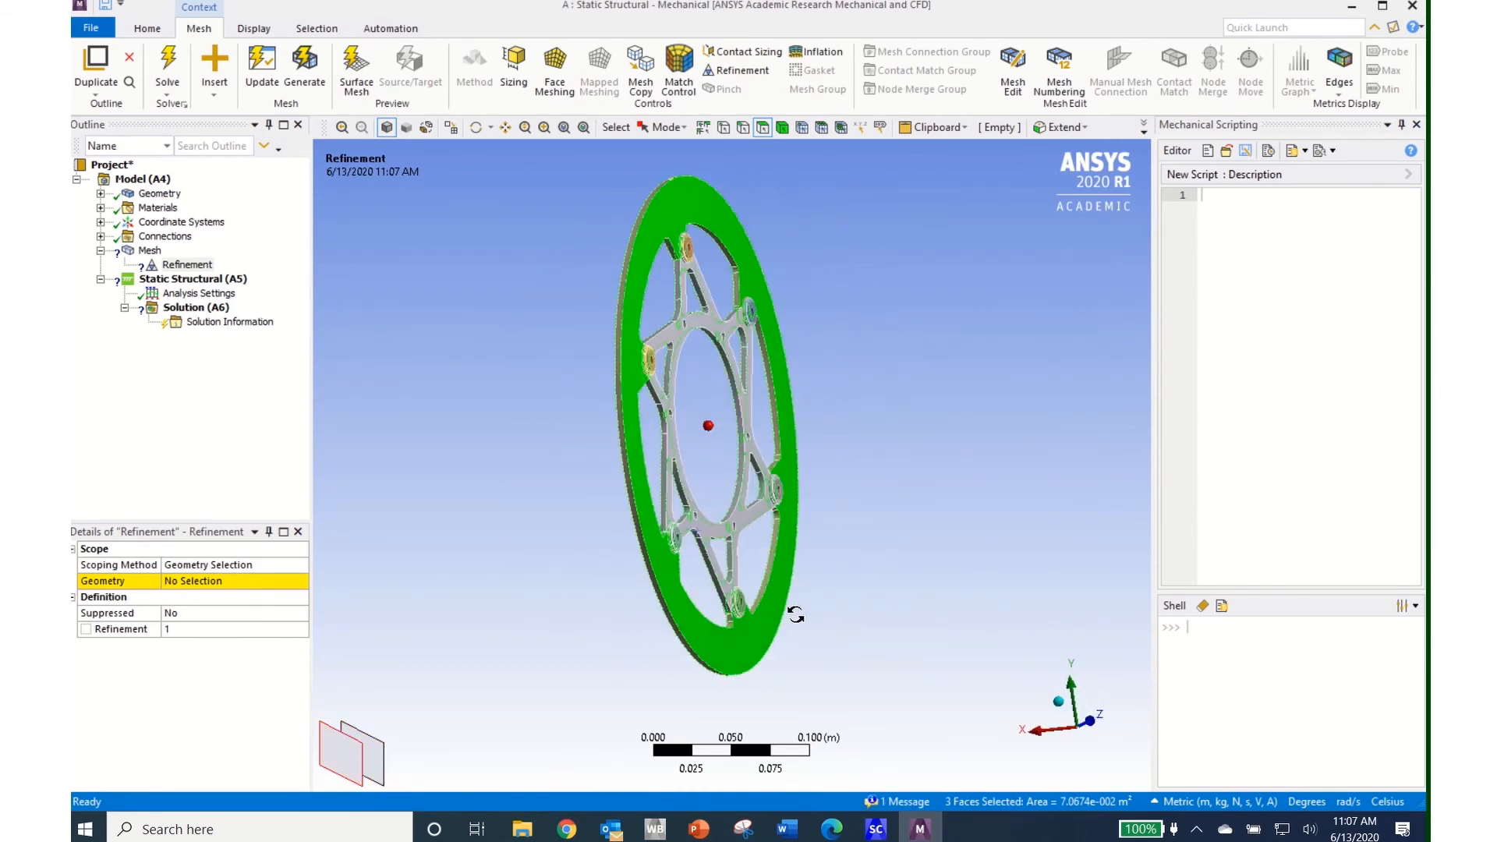
{"action": "left_click", "coordinate": [703, 533], "text": "ctrl"}
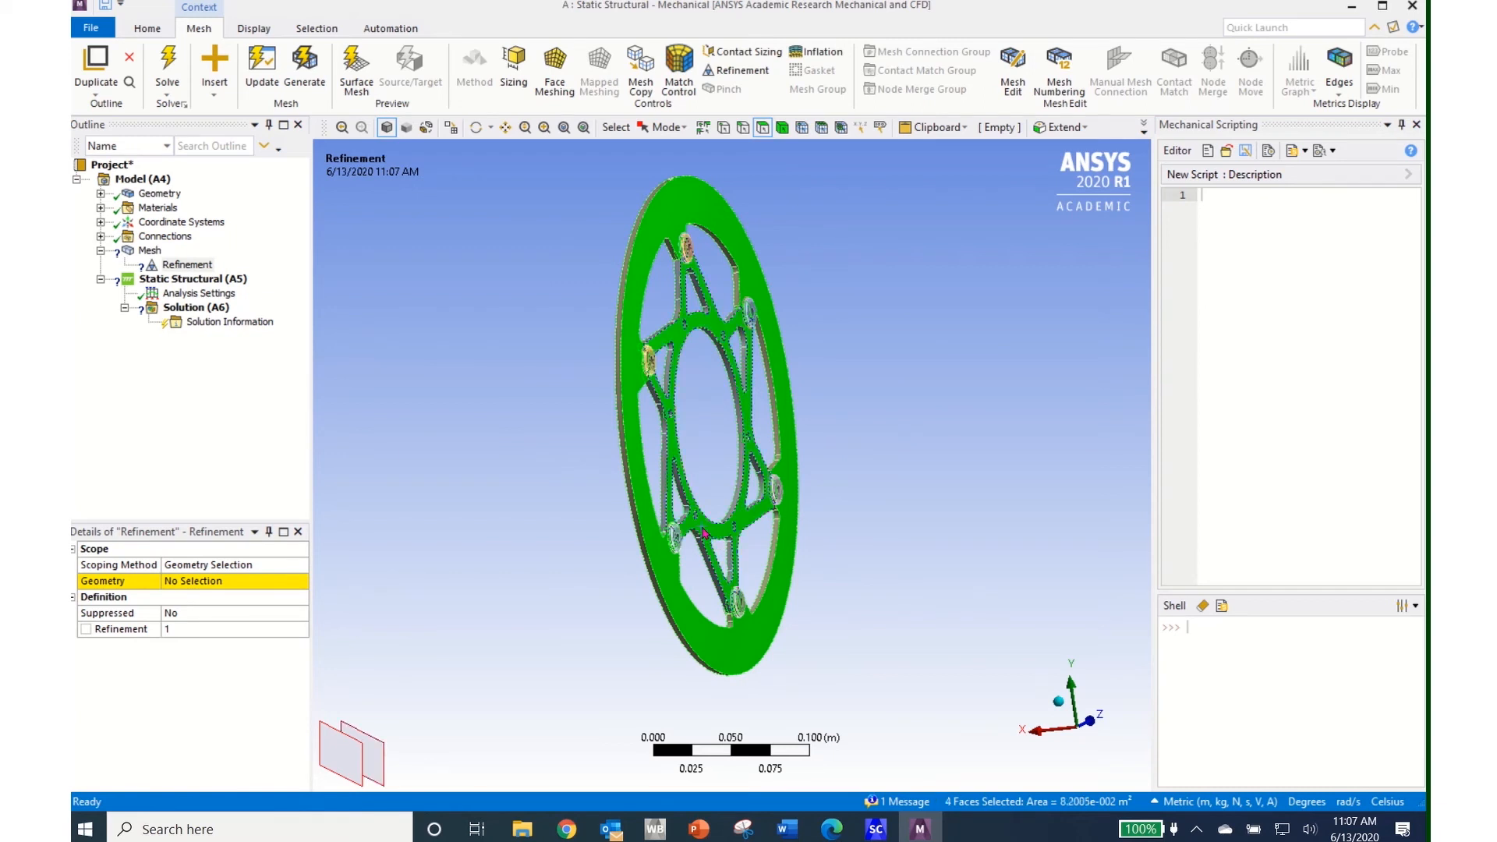
{"action": "left_click", "coordinate": [193, 583]}
{"action": "left_click", "coordinate": [193, 583]}
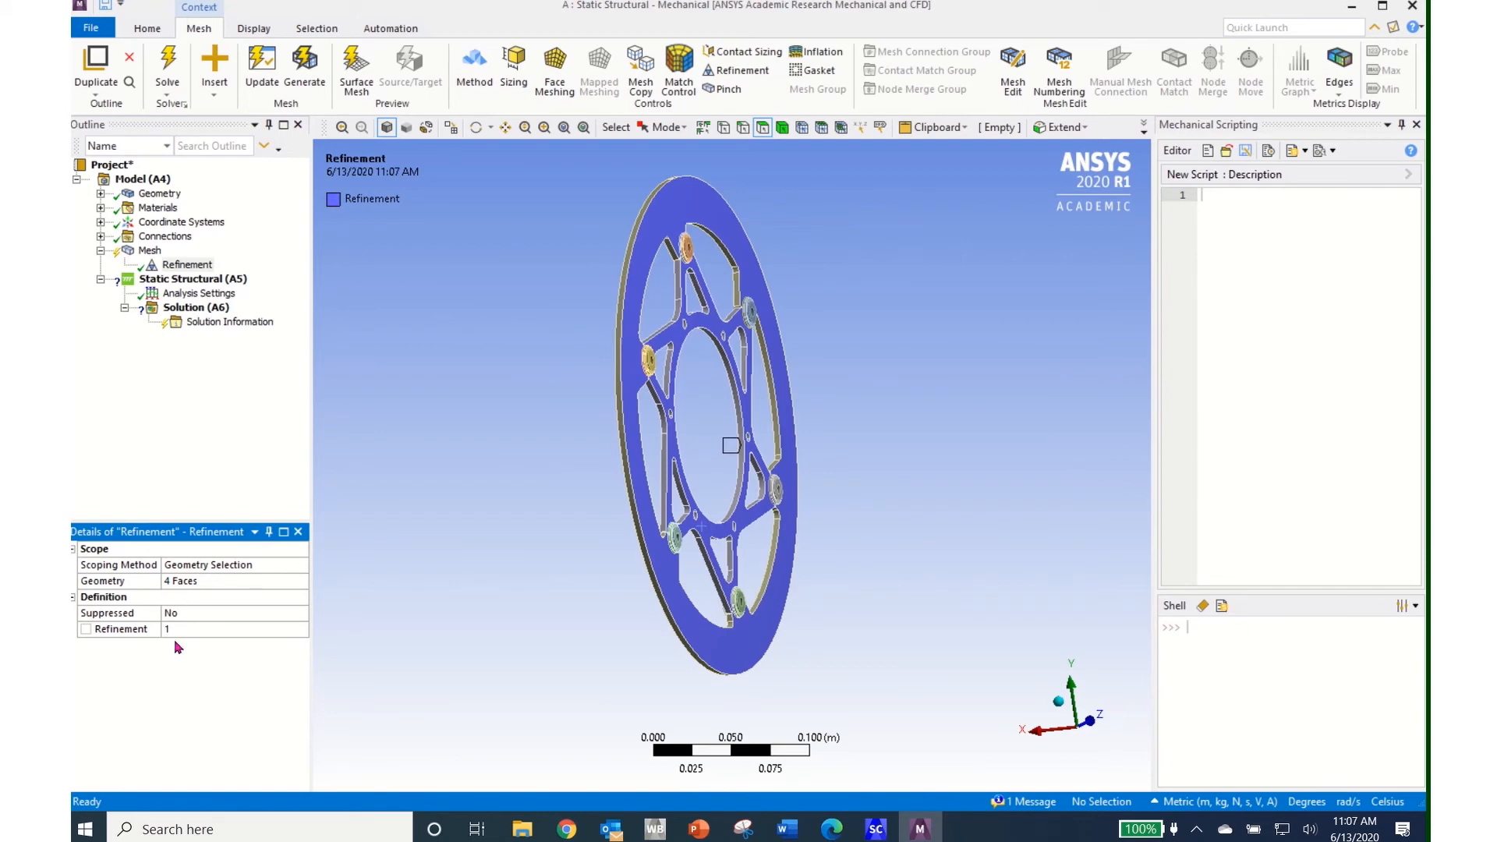
{"action": "middle_click_drag", "start_coordinate": [584, 581], "coordinate": [839, 569]}
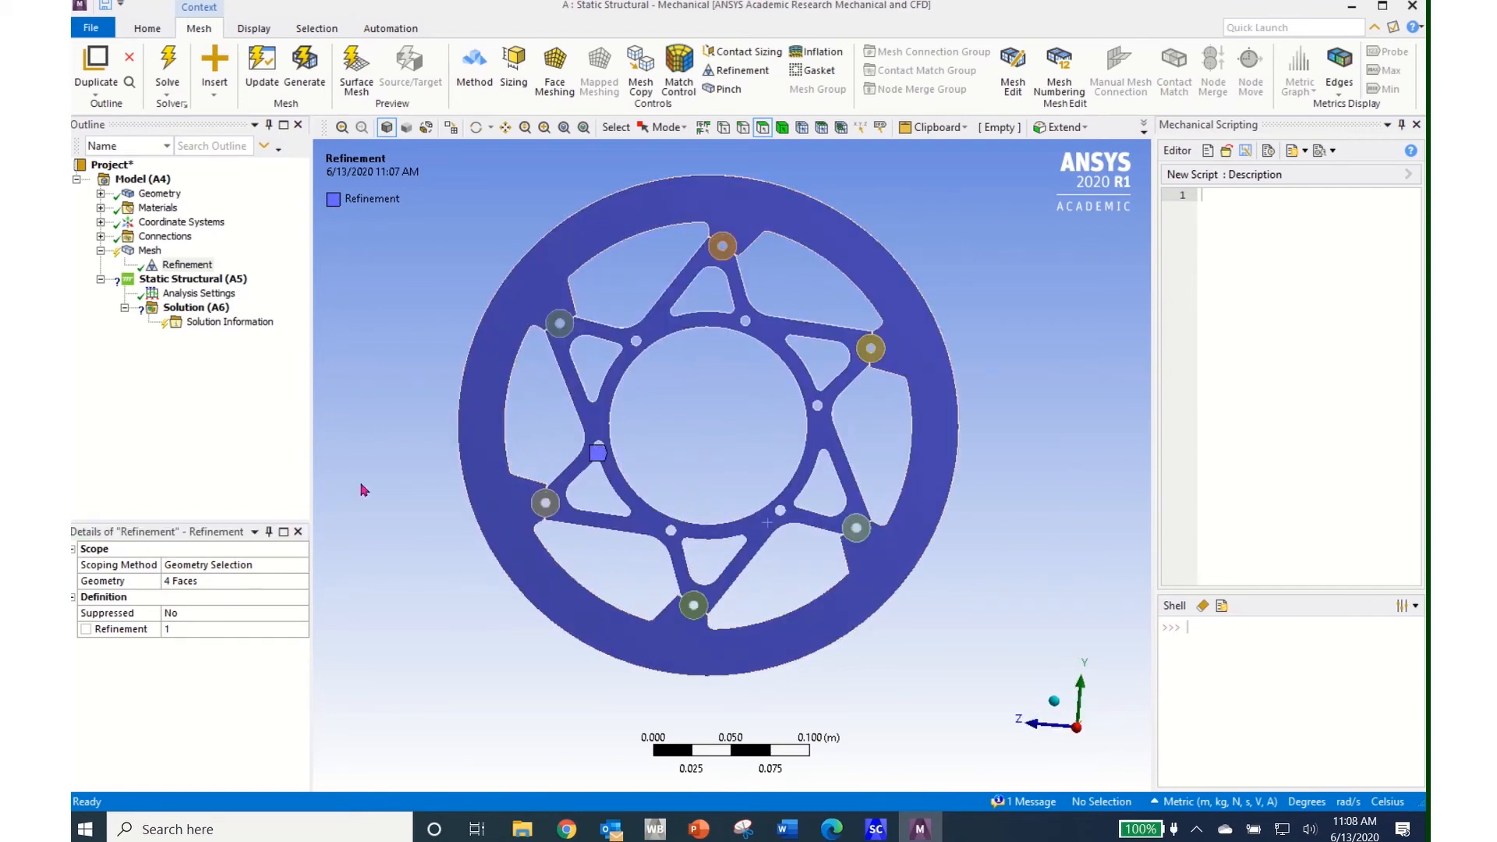
Update the mesh with the new refinement and display the regenerated mesh
{"action": "left_click", "coordinate": [259, 74]}
{"action": "left_click", "coordinate": [150, 251]}
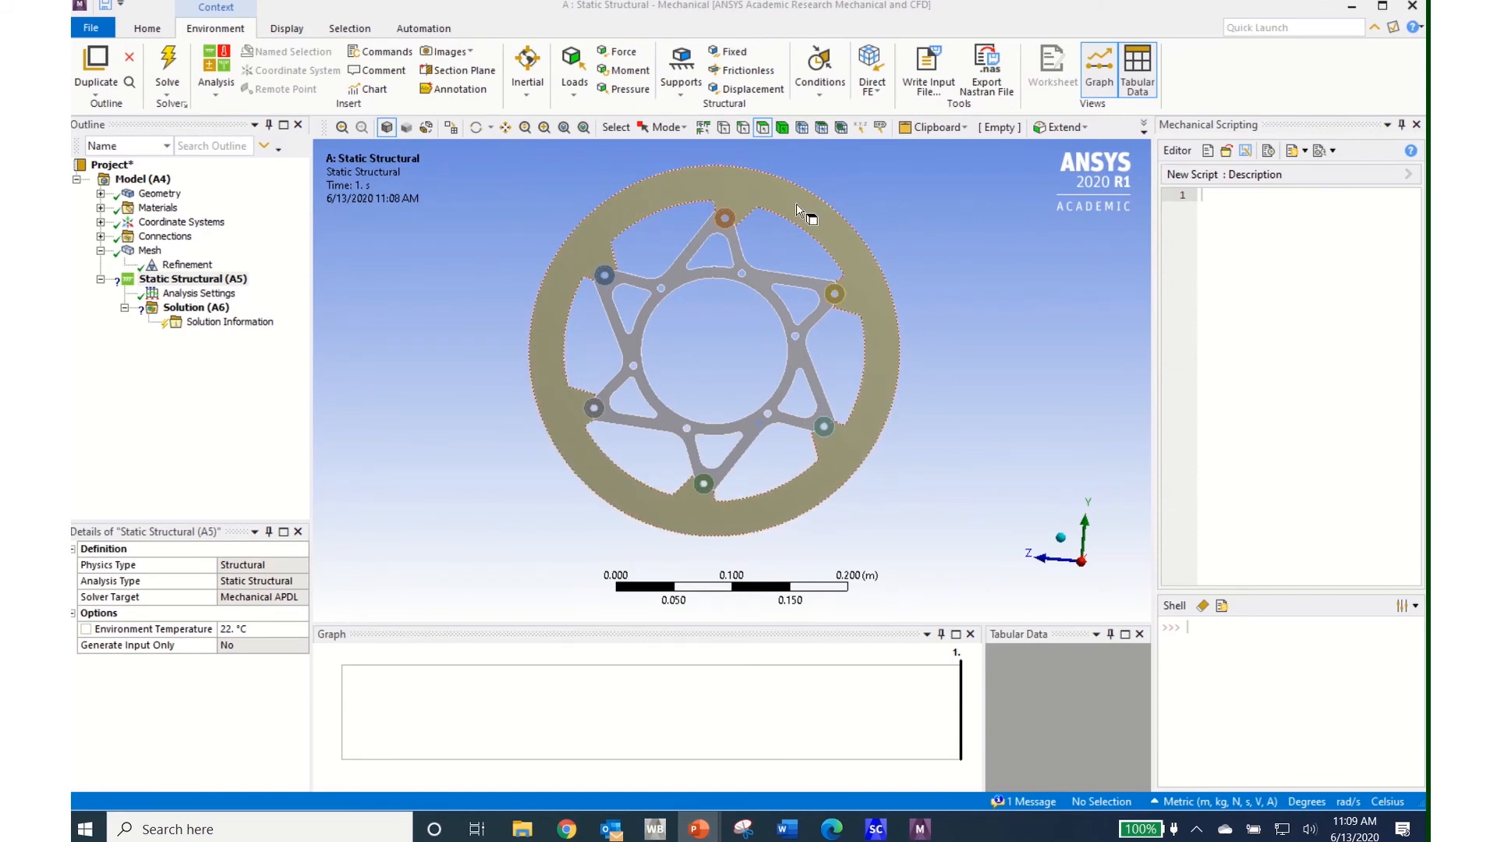
Add a Displacement support scoped to the carrier's two inner bore faces
{"action": "middle_click_drag", "start_coordinate": [743, 342], "coordinate": [694, 353]}
{"action": "scroll", "coordinate": [692, 353], "scroll_direction": "down", "scroll_amount": 3}
{"action": "scroll", "coordinate": [694, 353], "scroll_direction": "up", "scroll_amount": 5}
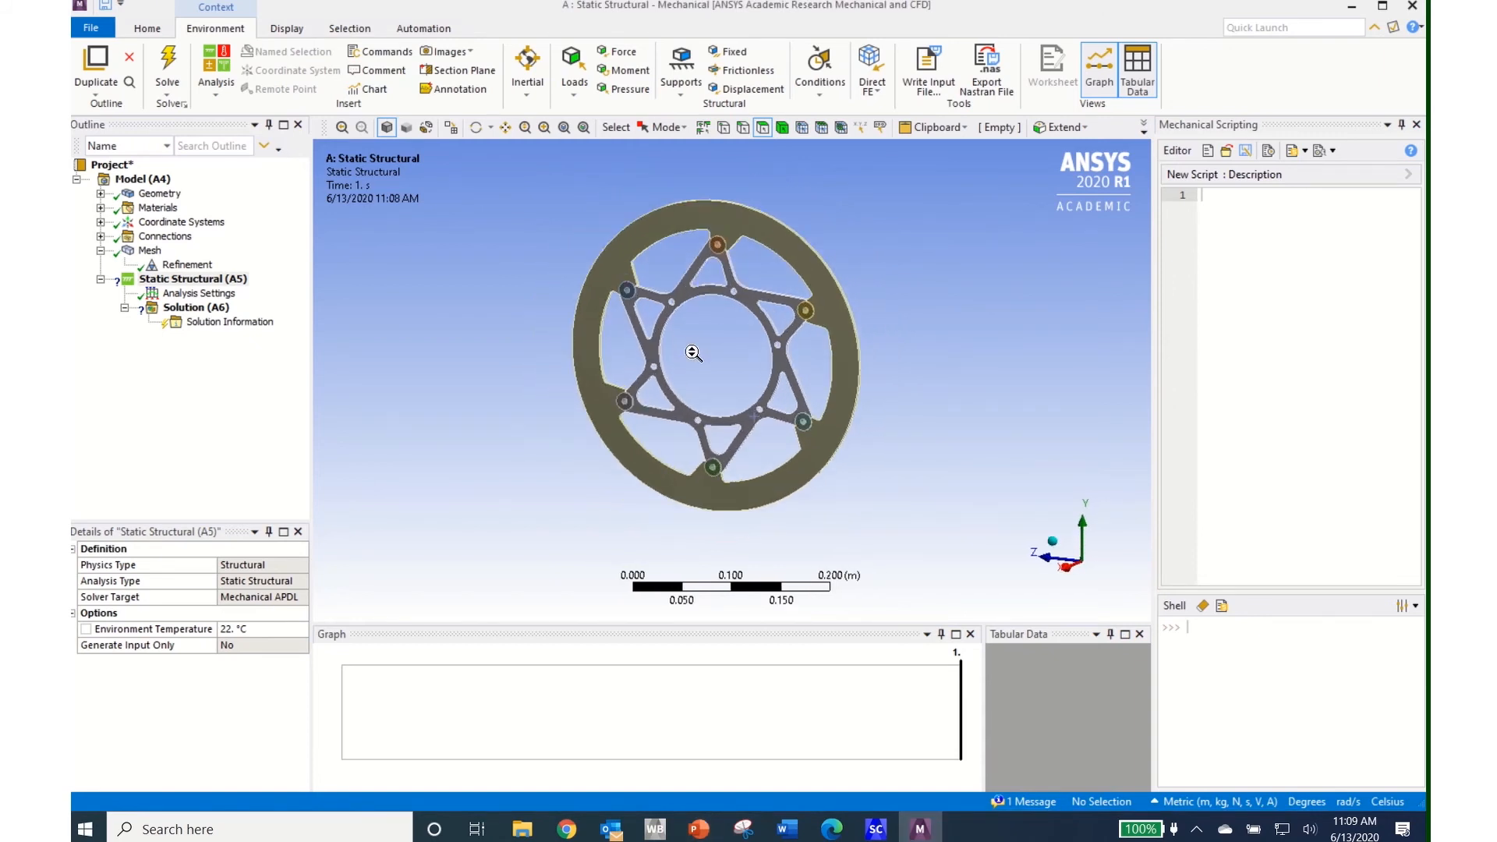
{"action": "scroll", "coordinate": [694, 353], "scroll_direction": "up", "scroll_amount": 2}
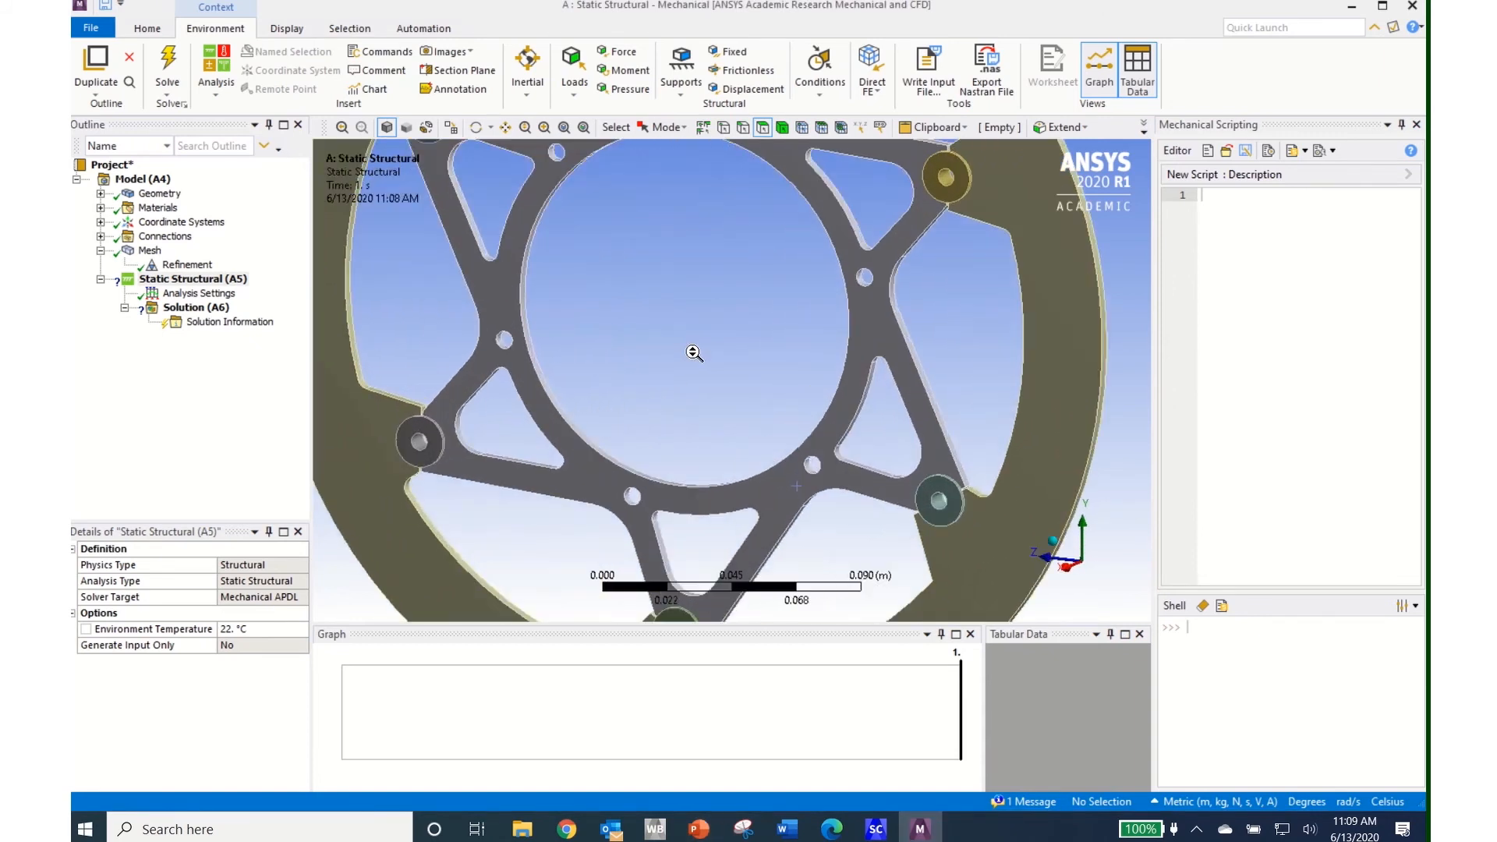
{"action": "left_click", "coordinate": [744, 89]}
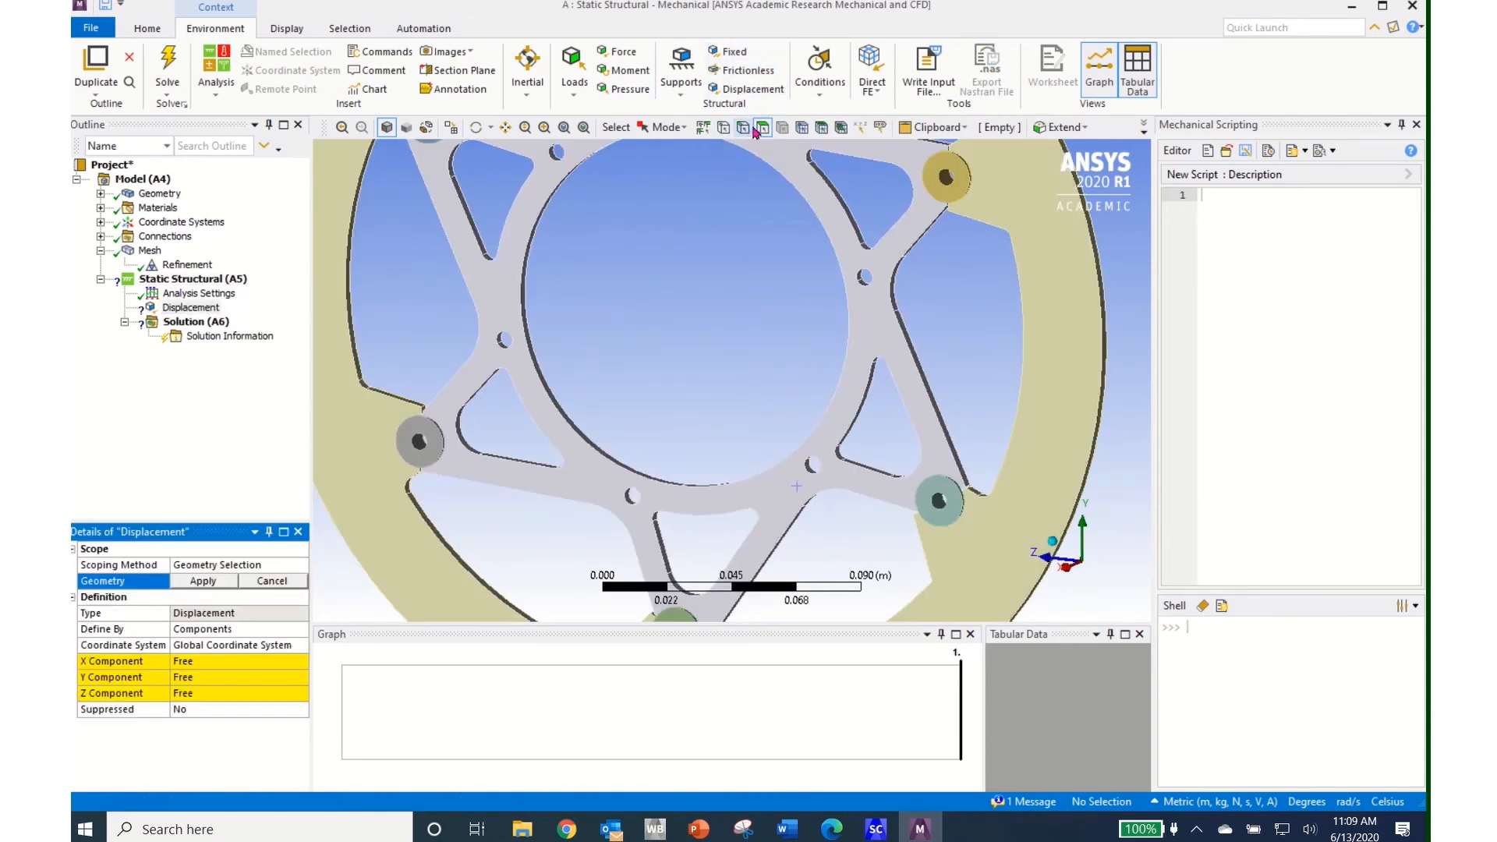
{"action": "middle_click_drag", "start_coordinate": [694, 342], "coordinate": [660, 366]}
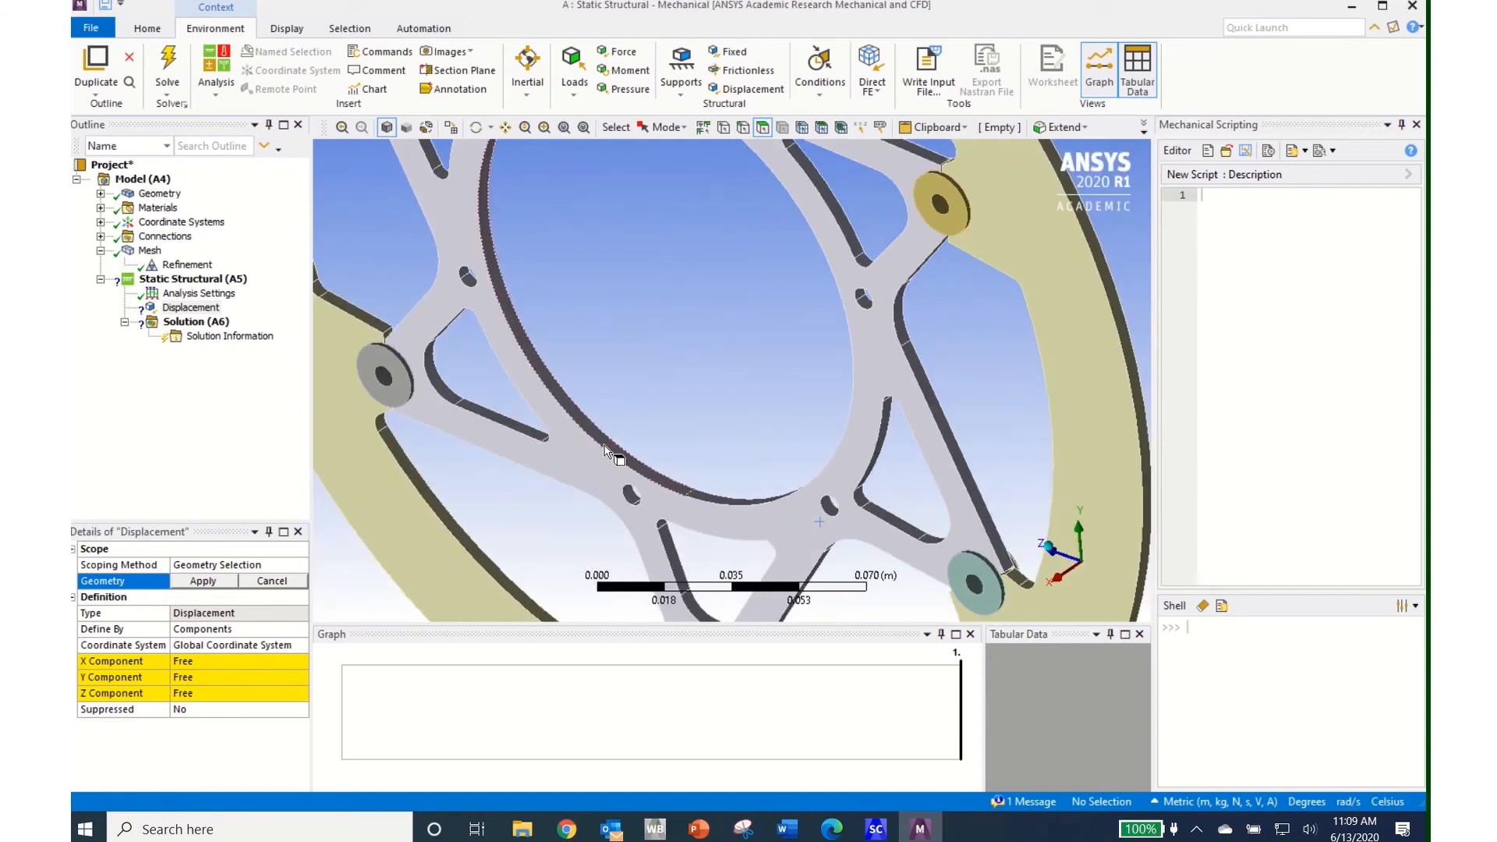
{"action": "left_click", "coordinate": [604, 448]}
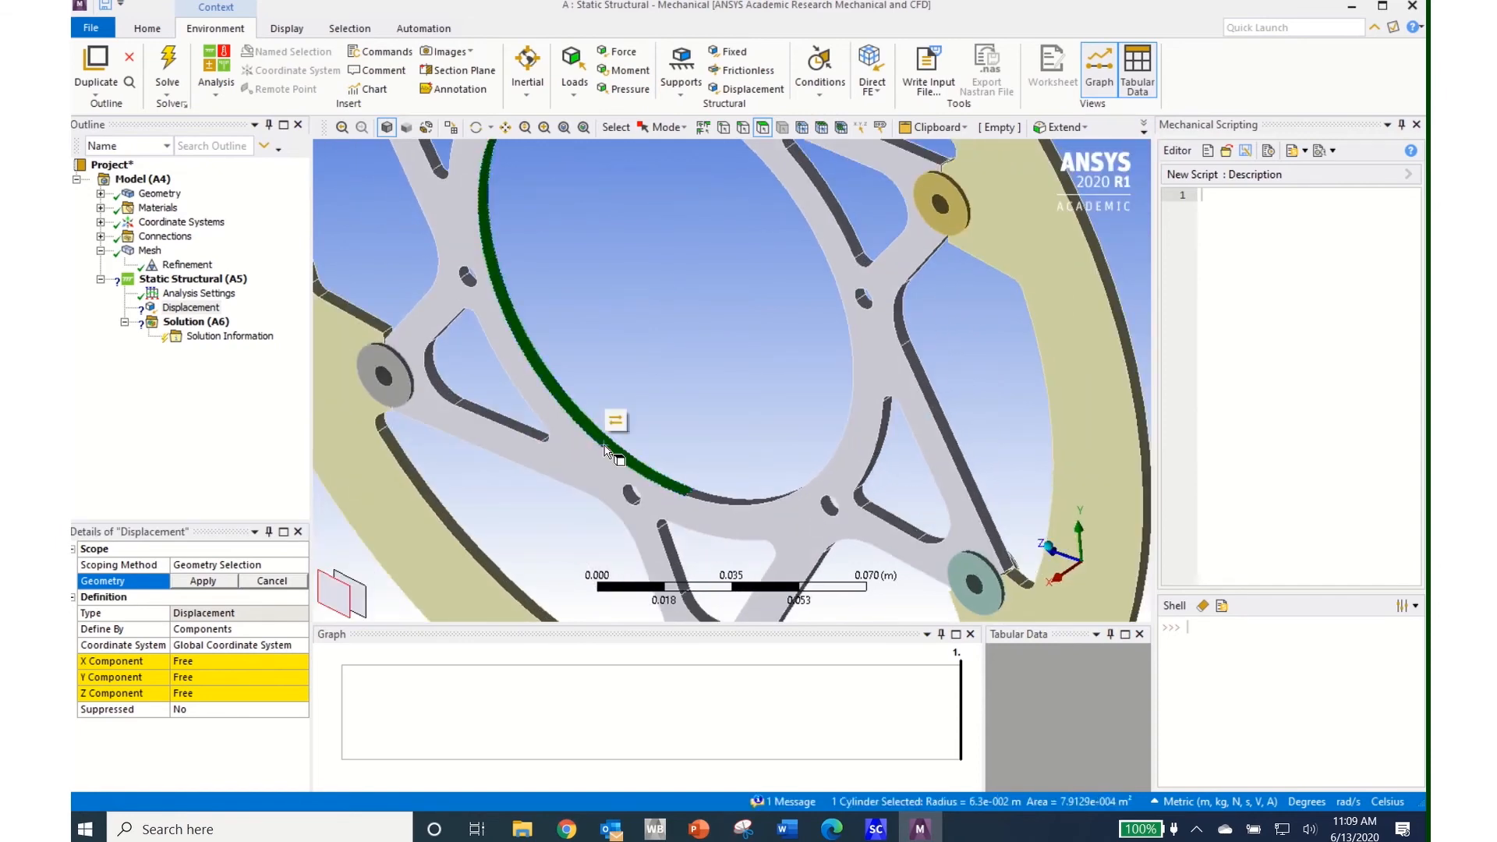
{"action": "middle_click_drag", "start_coordinate": [604, 448], "coordinate": [788, 469]}
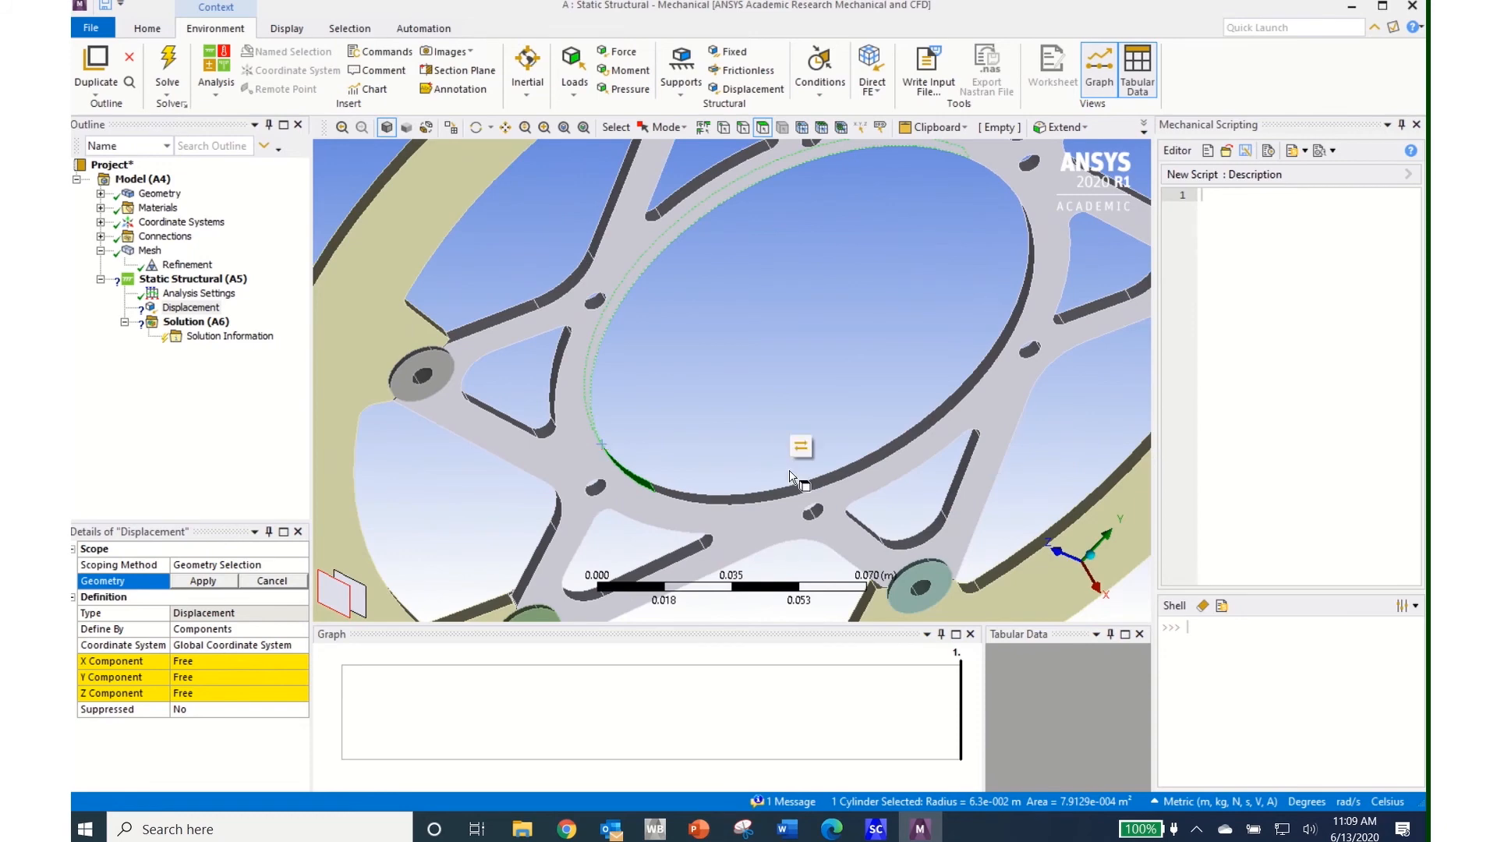
{"action": "left_click", "coordinate": [793, 497], "text": "ctrl"}
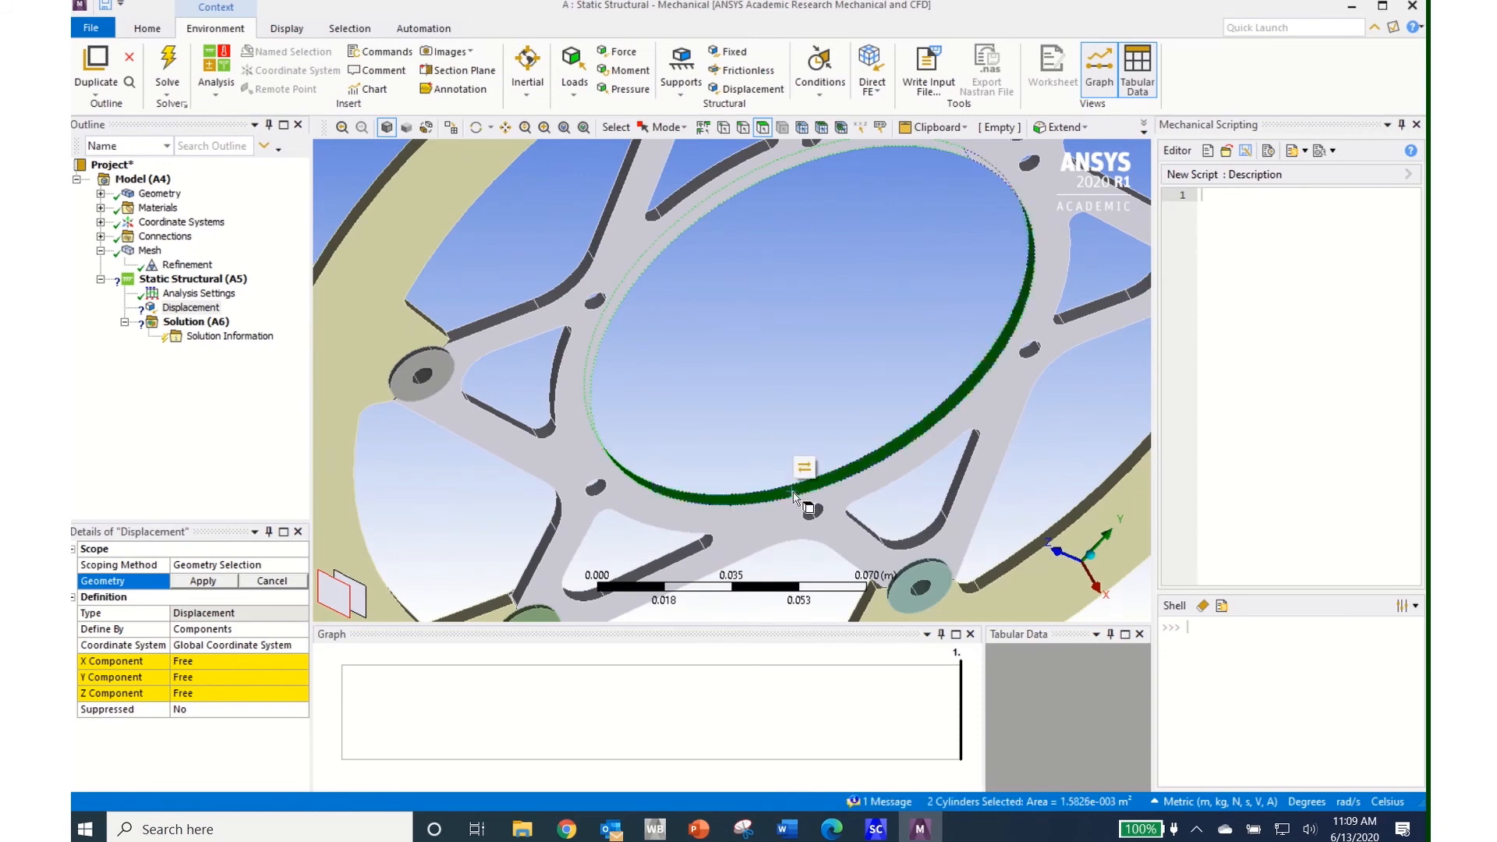
{"action": "left_click", "coordinate": [219, 583]}
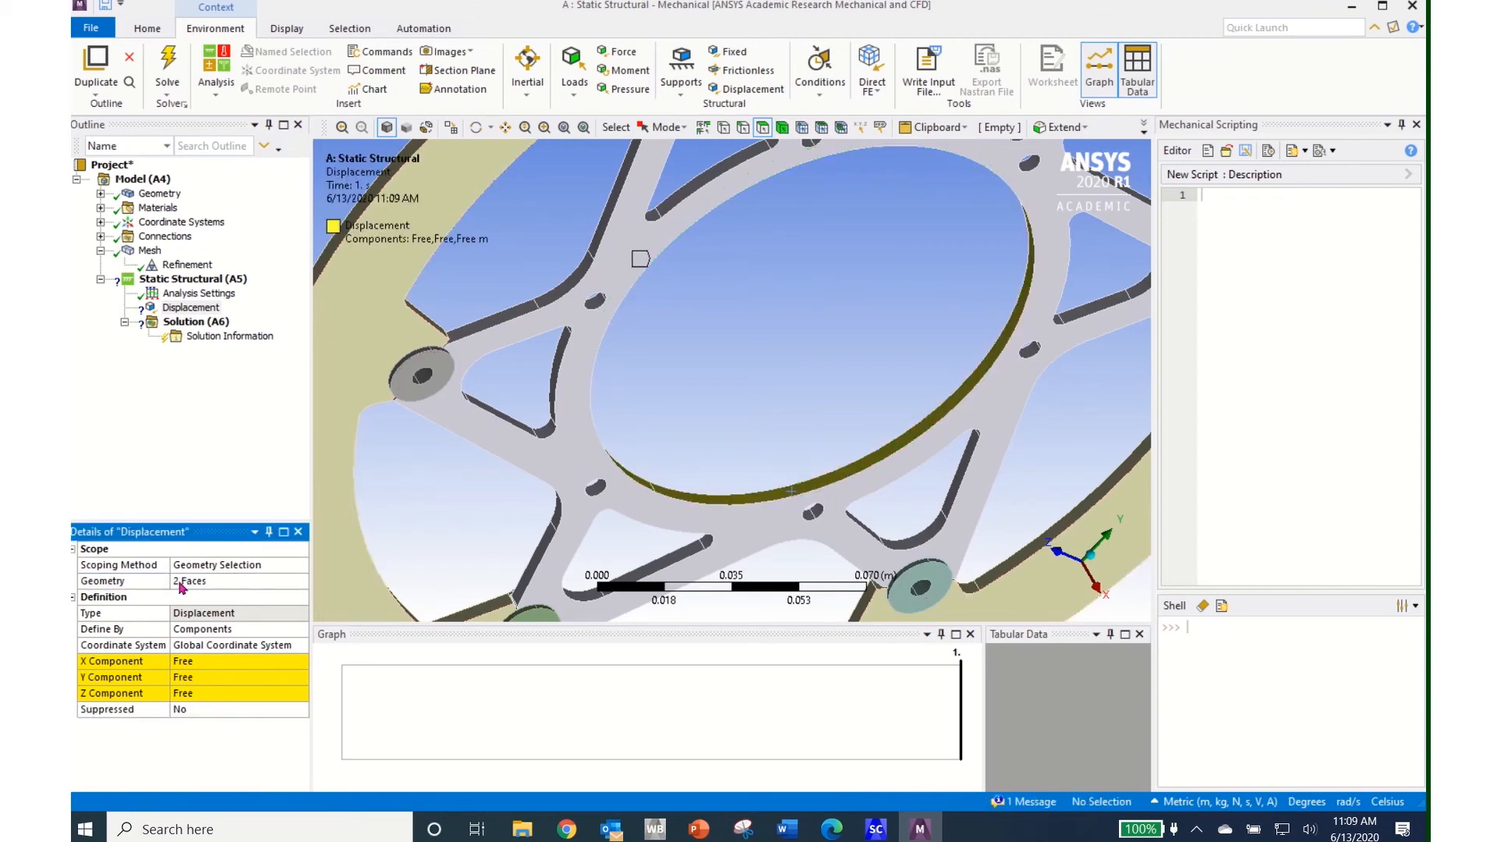
Set the displacement's X, Y and Z components all to 0 m
{"action": "left_click", "coordinate": [192, 662]}
{"action": "type", "text": "0"}
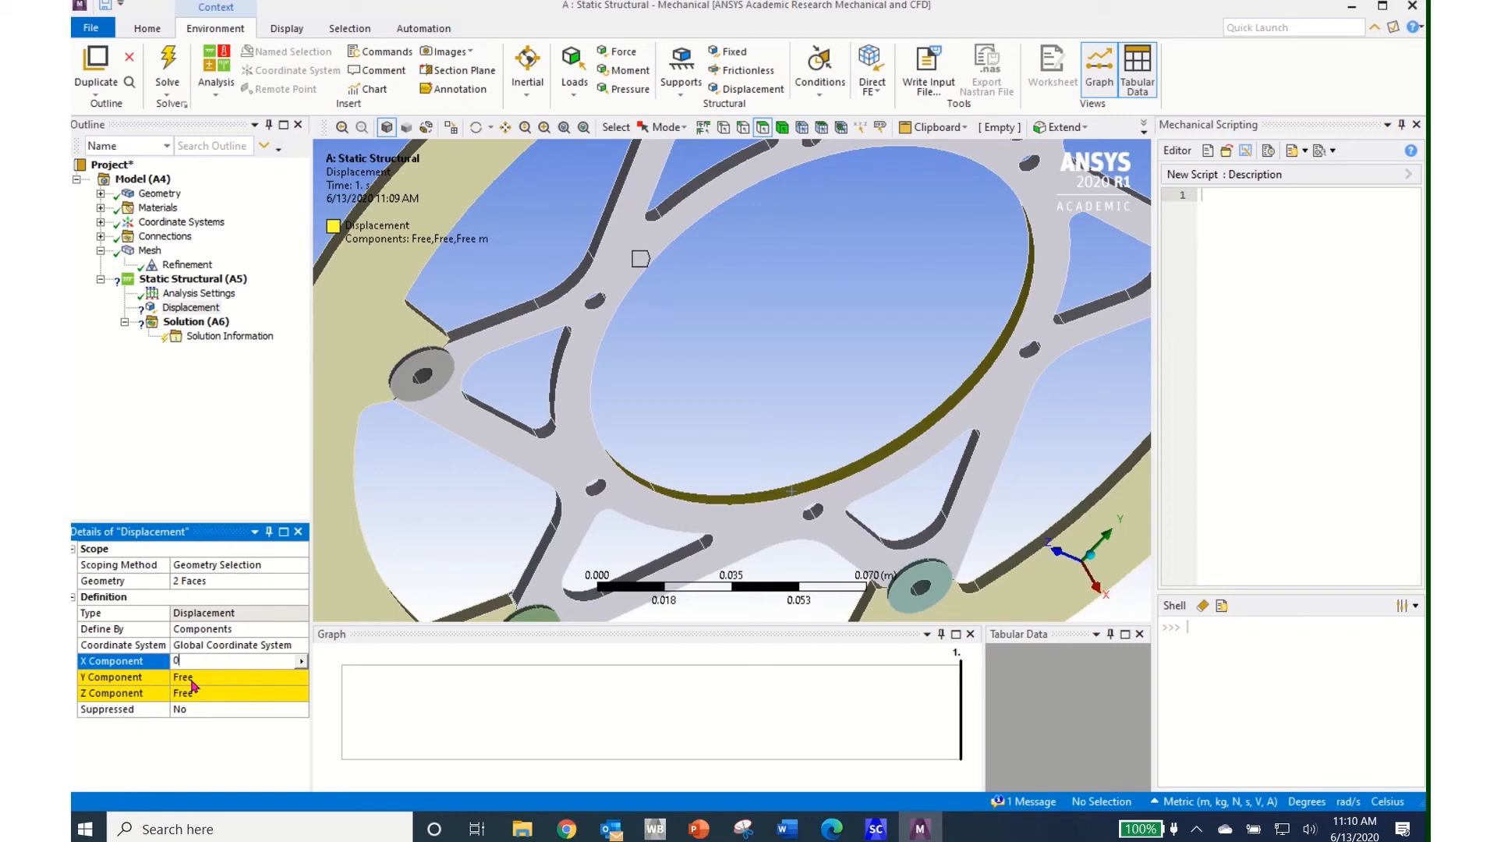
{"action": "key", "text": "Return"}
{"action": "left_click", "coordinate": [192, 679]}
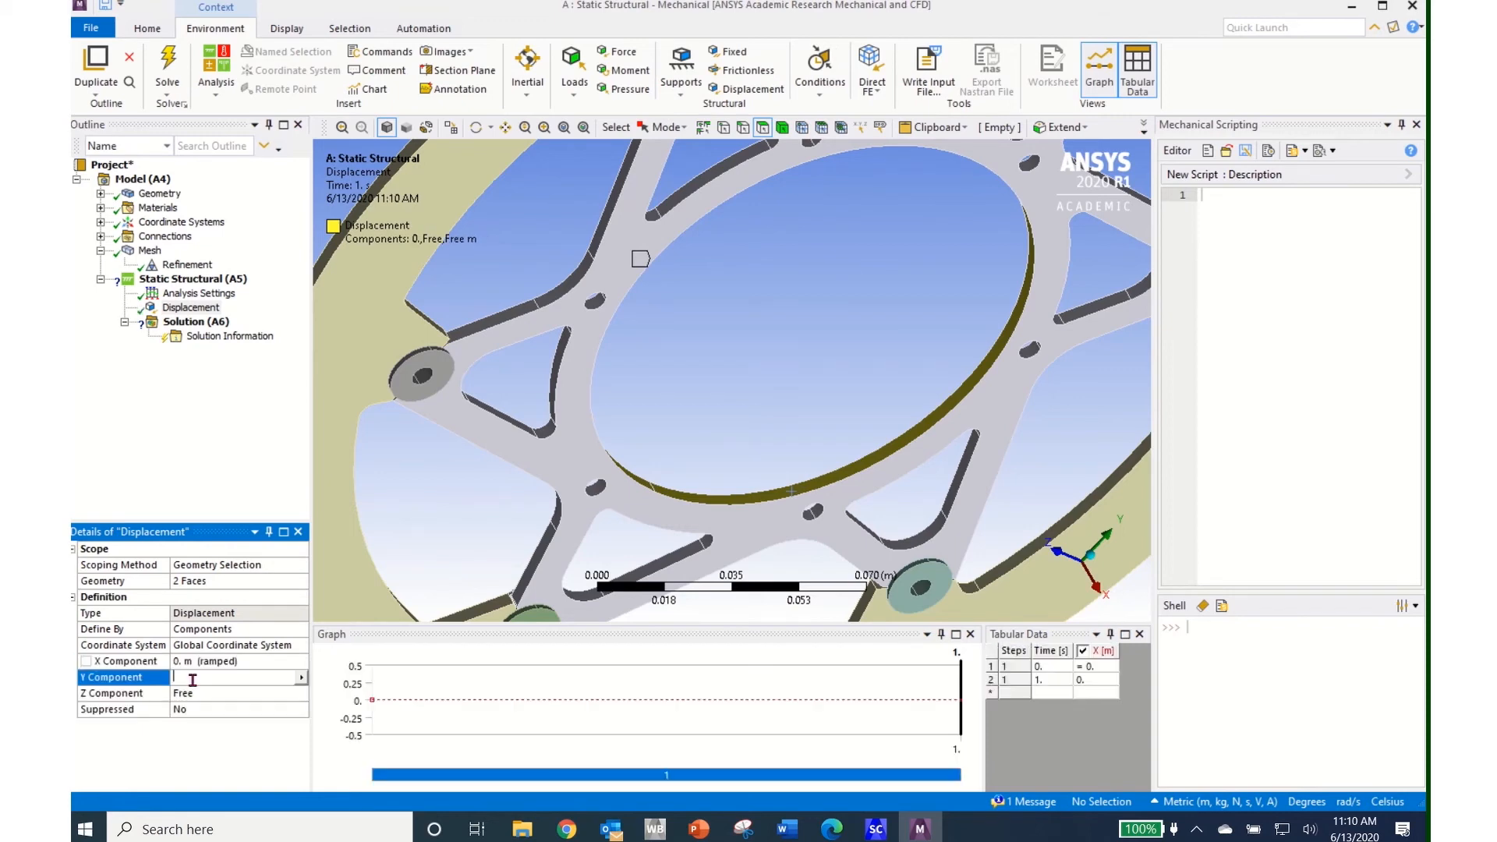
{"action": "type", "text": "0"}
{"action": "key", "text": "Return"}
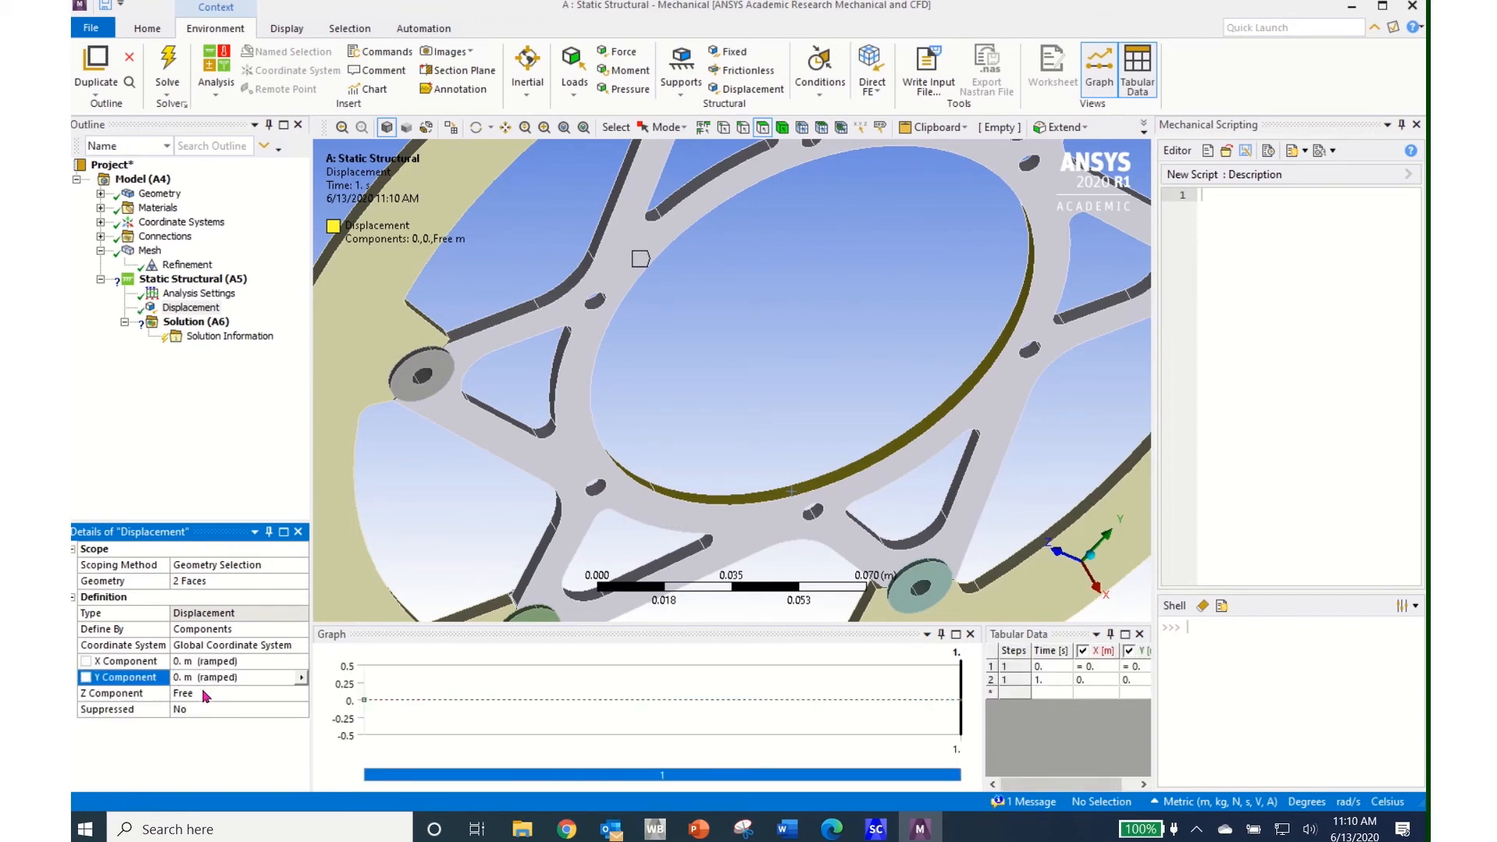
{"action": "left_click", "coordinate": [202, 693]}
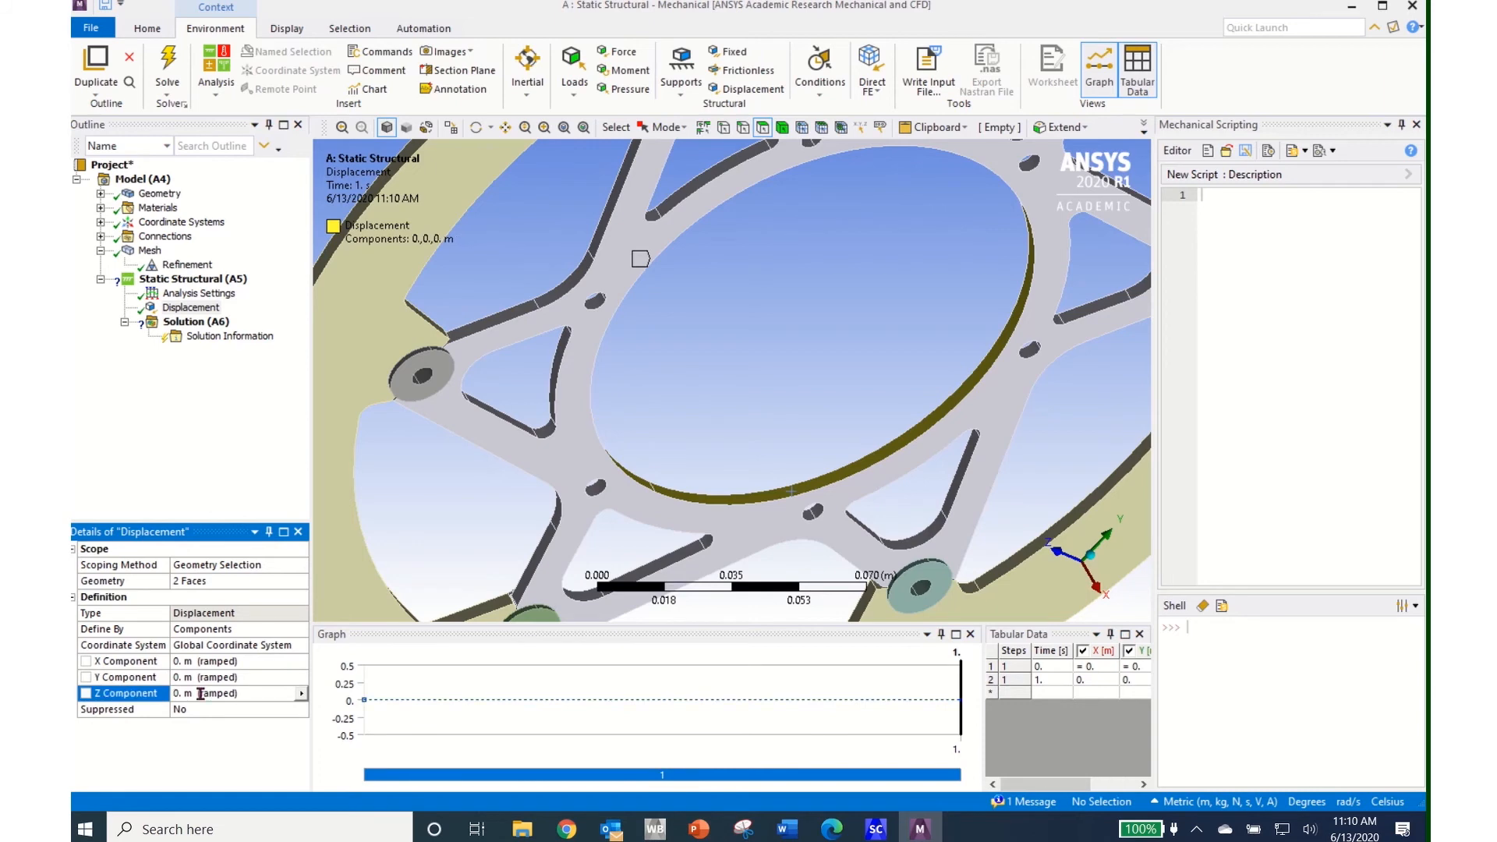
{"action": "left_click", "coordinate": [751, 527]}
{"action": "middle_click_drag", "start_coordinate": [751, 528], "coordinate": [676, 466]}
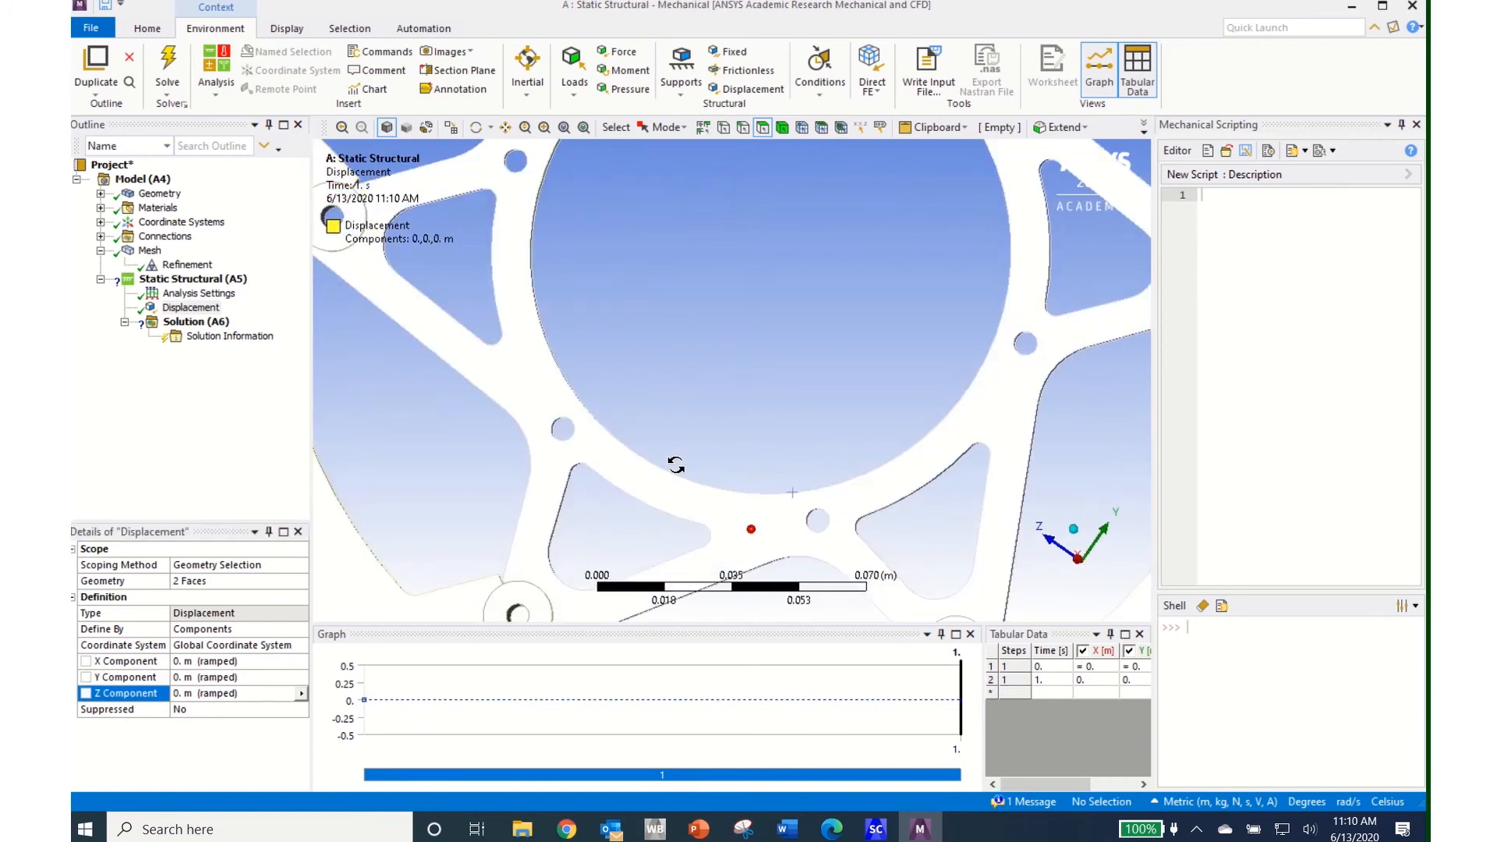
{"action": "scroll", "coordinate": [676, 472], "scroll_direction": "up", "scroll_amount": 4}
{"action": "scroll", "coordinate": [675, 473], "scroll_direction": "down", "scroll_amount": 5}
{"action": "scroll", "coordinate": [675, 477], "scroll_direction": "down", "scroll_amount": 5}
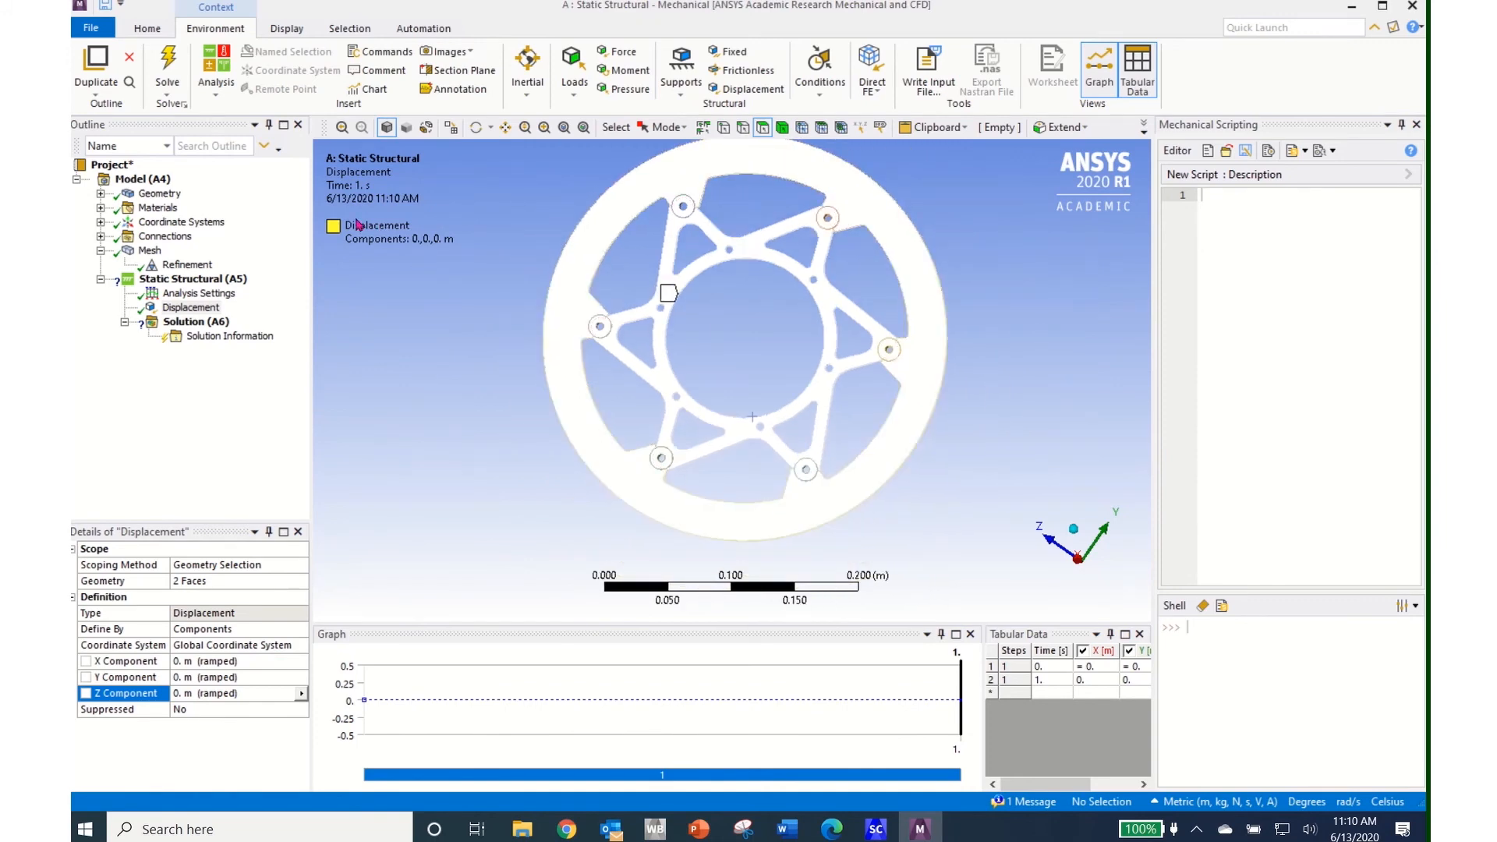
{"action": "middle_click_drag", "start_coordinate": [672, 421], "coordinate": [729, 387]}
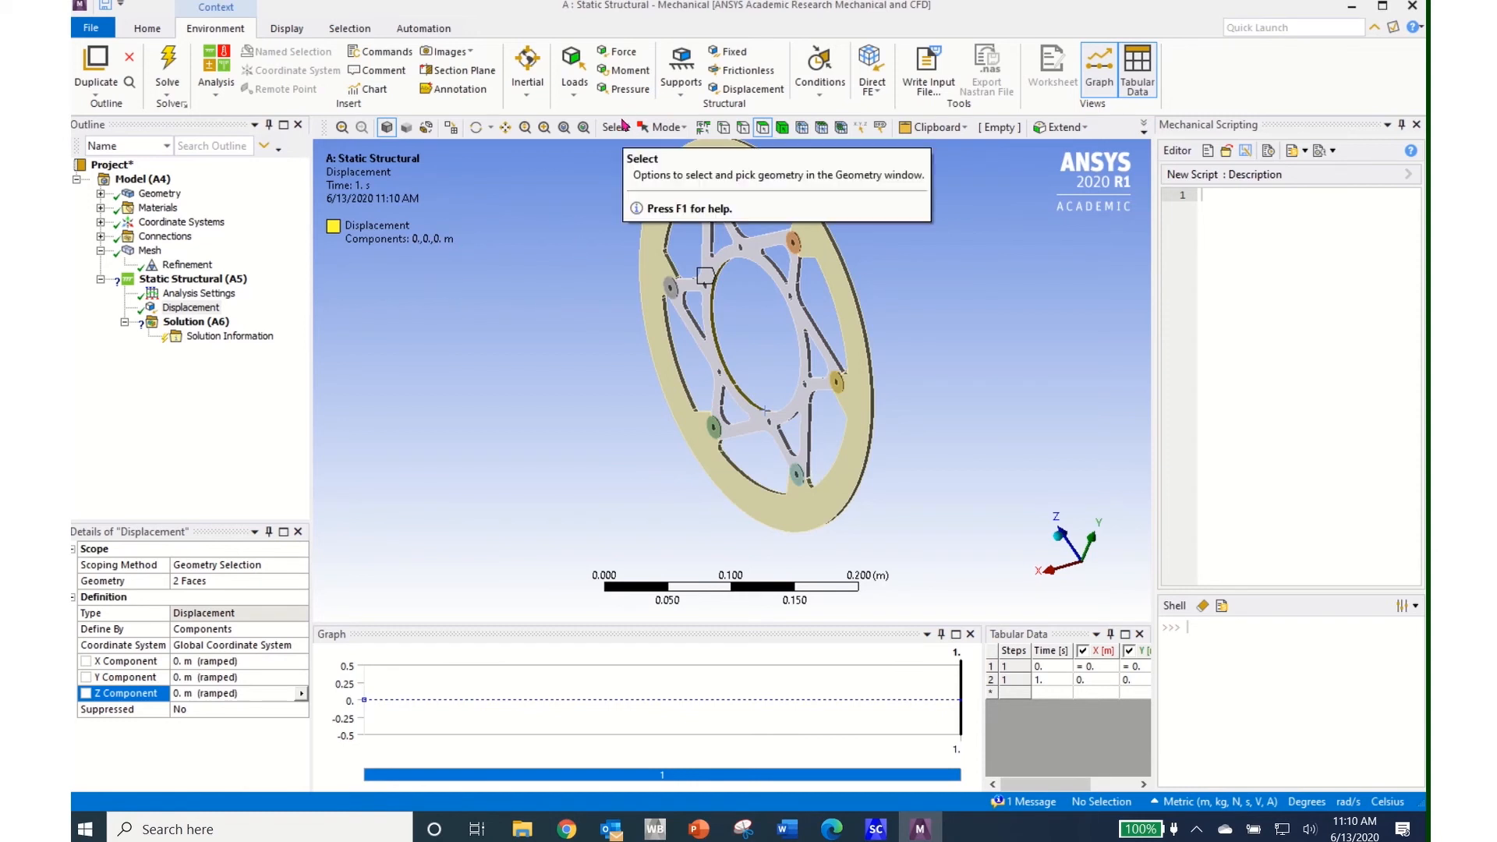
Add a Moment load scoped to the disc's two outer rim faces
{"action": "left_click", "coordinate": [572, 95]}
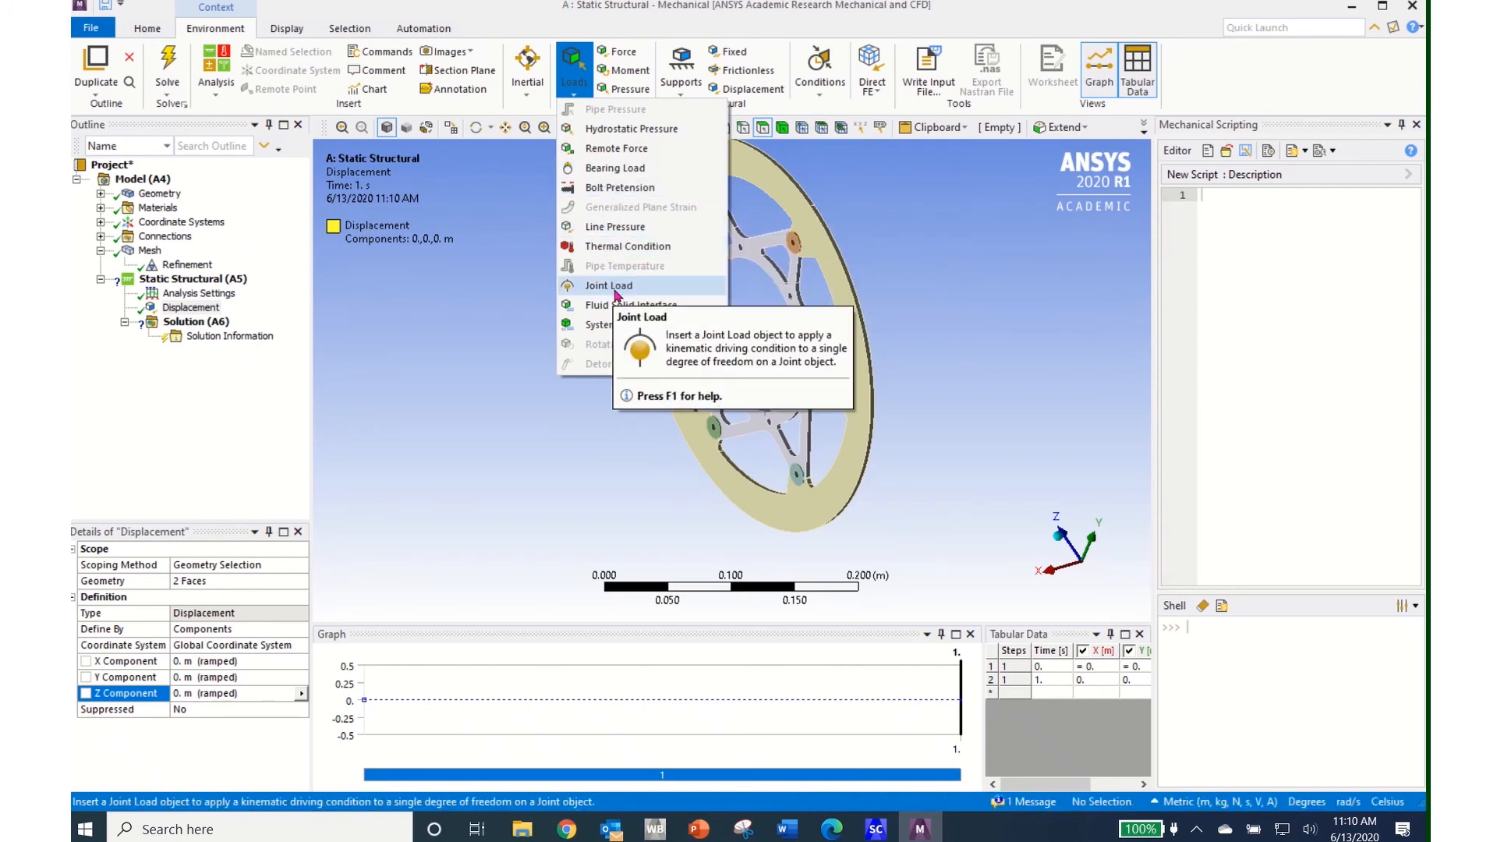
{"action": "left_click", "coordinate": [534, 205]}
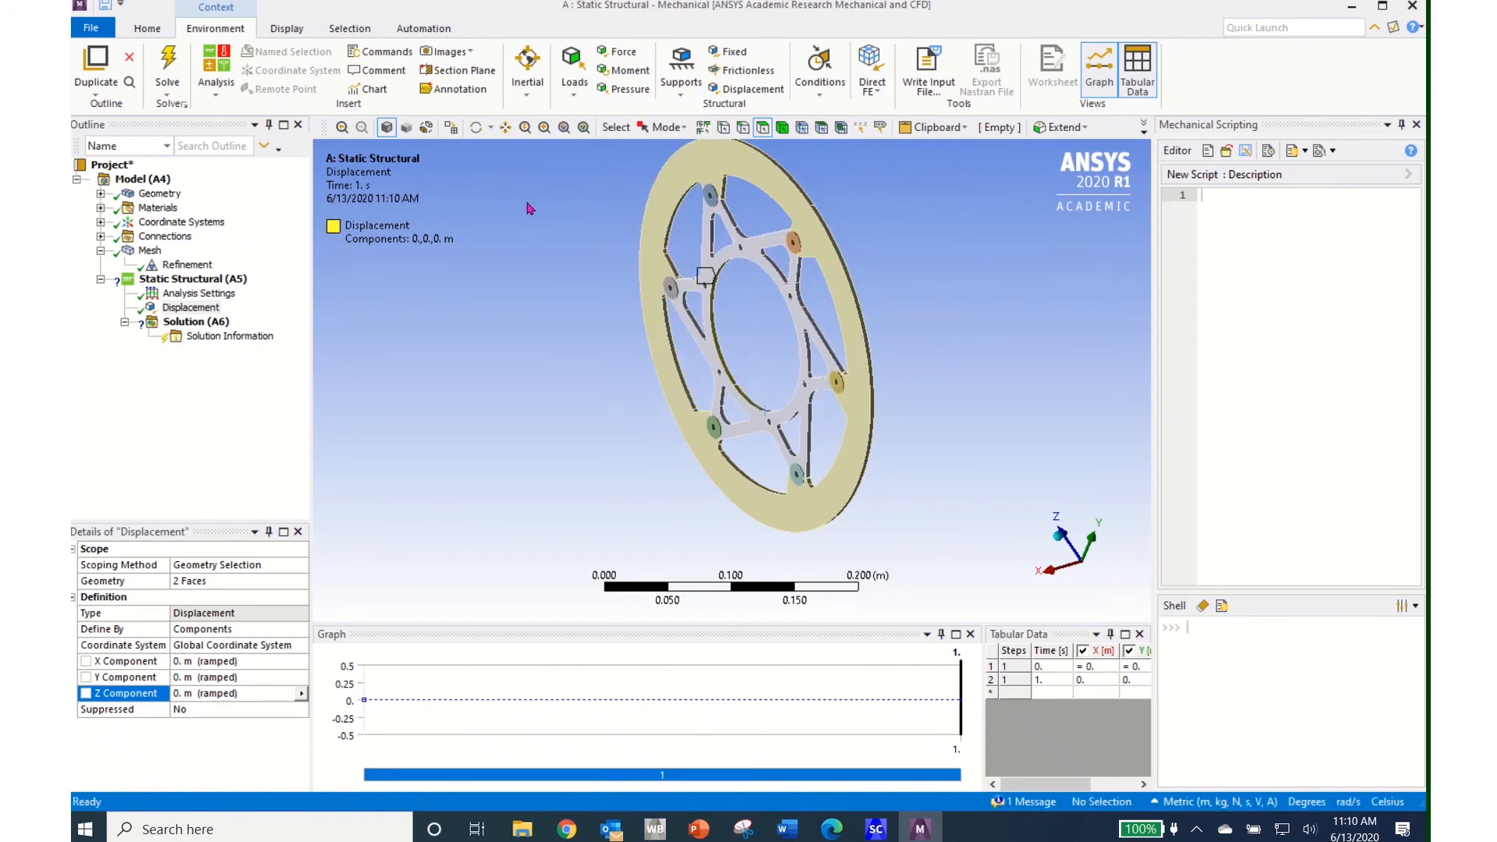
{"action": "left_click", "coordinate": [630, 72]}
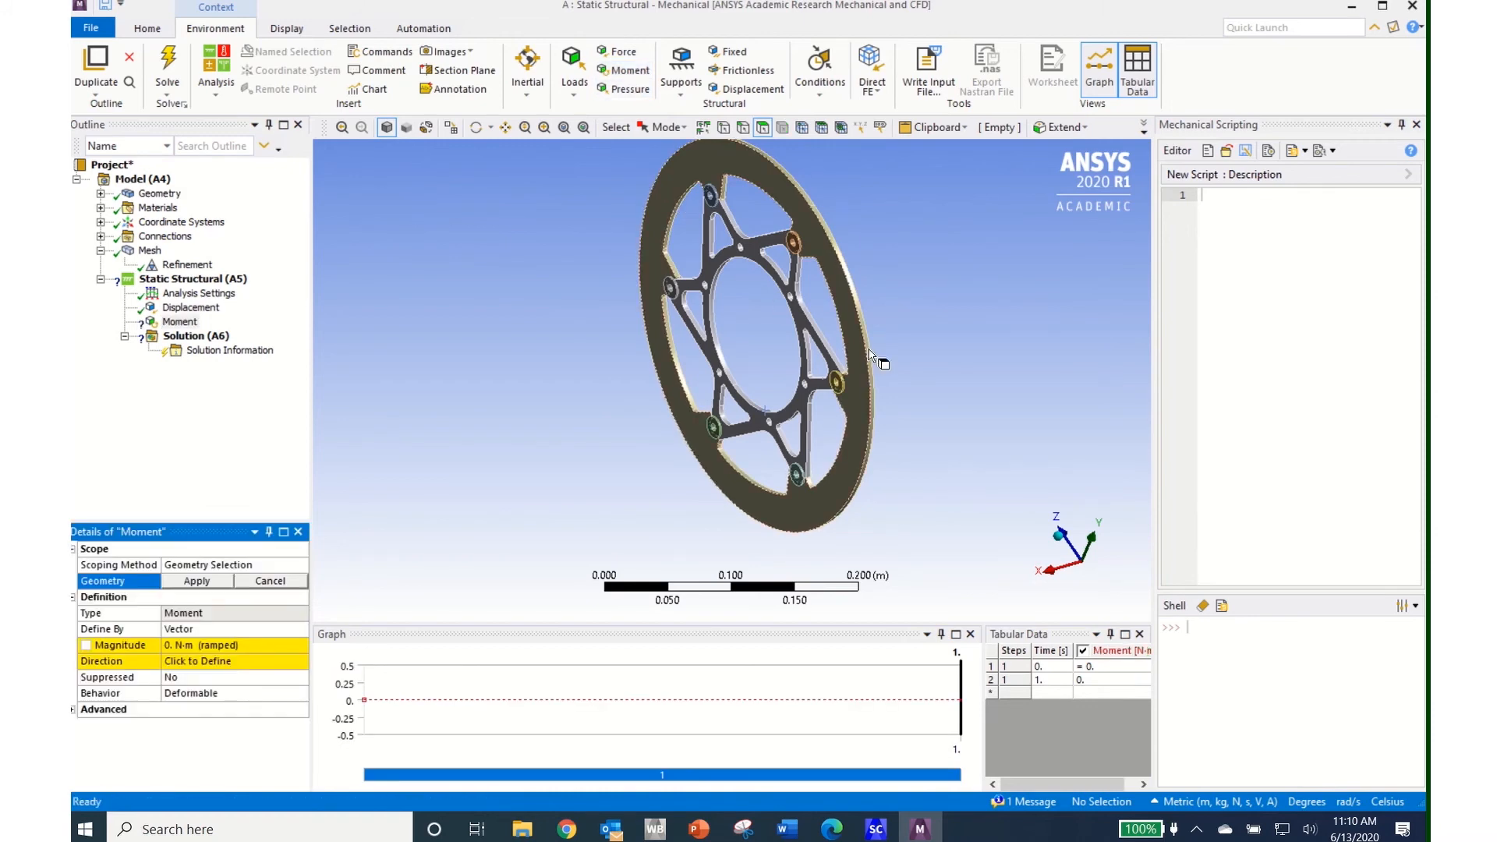
{"action": "scroll", "coordinate": [895, 361], "scroll_direction": "up", "scroll_amount": 3}
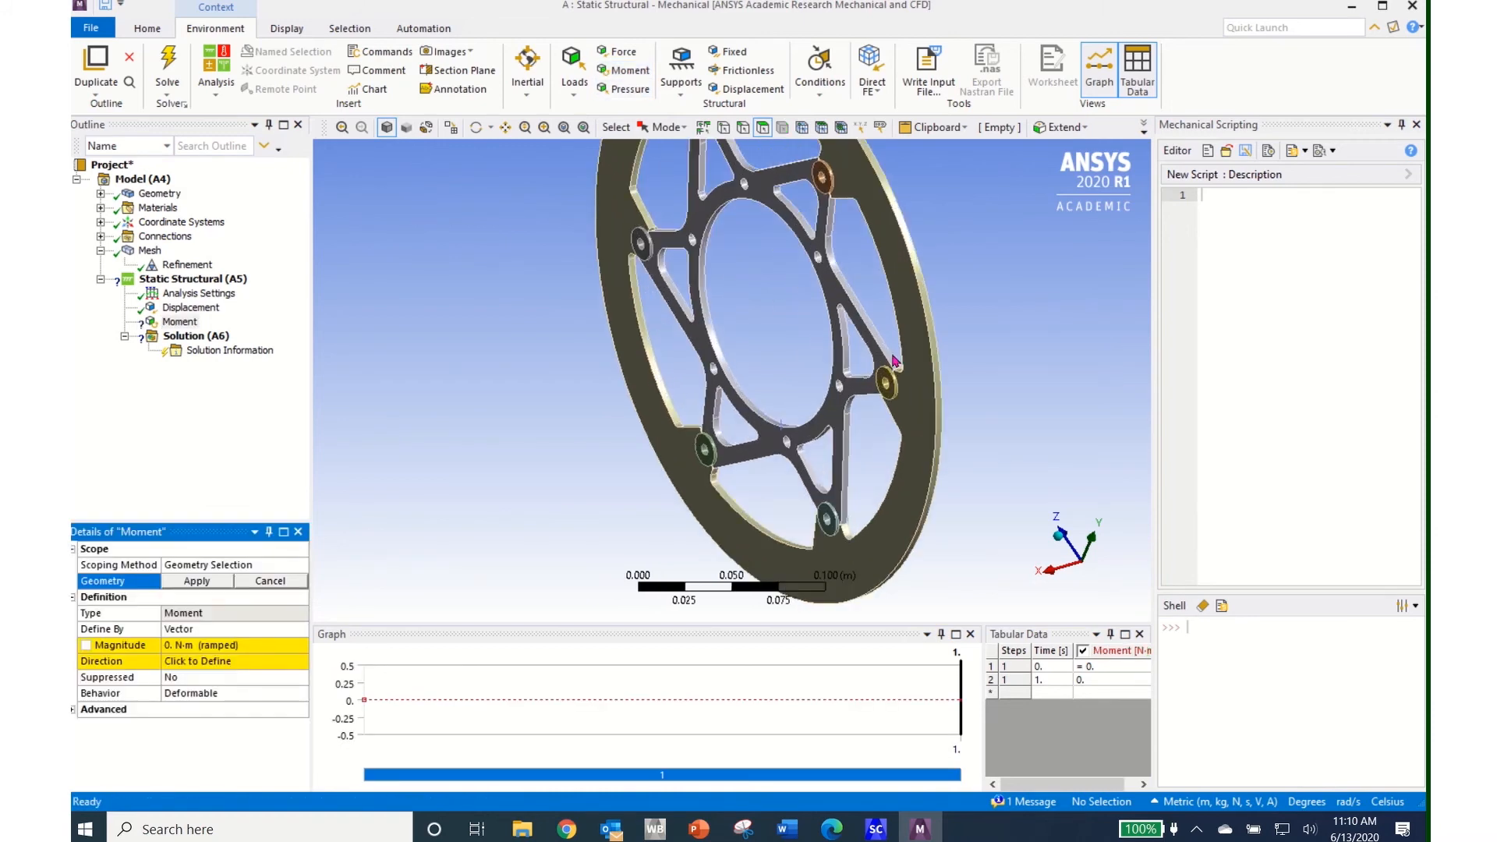
{"action": "left_click", "coordinate": [939, 376]}
{"action": "middle_click_drag", "start_coordinate": [564, 393], "coordinate": [794, 459]}
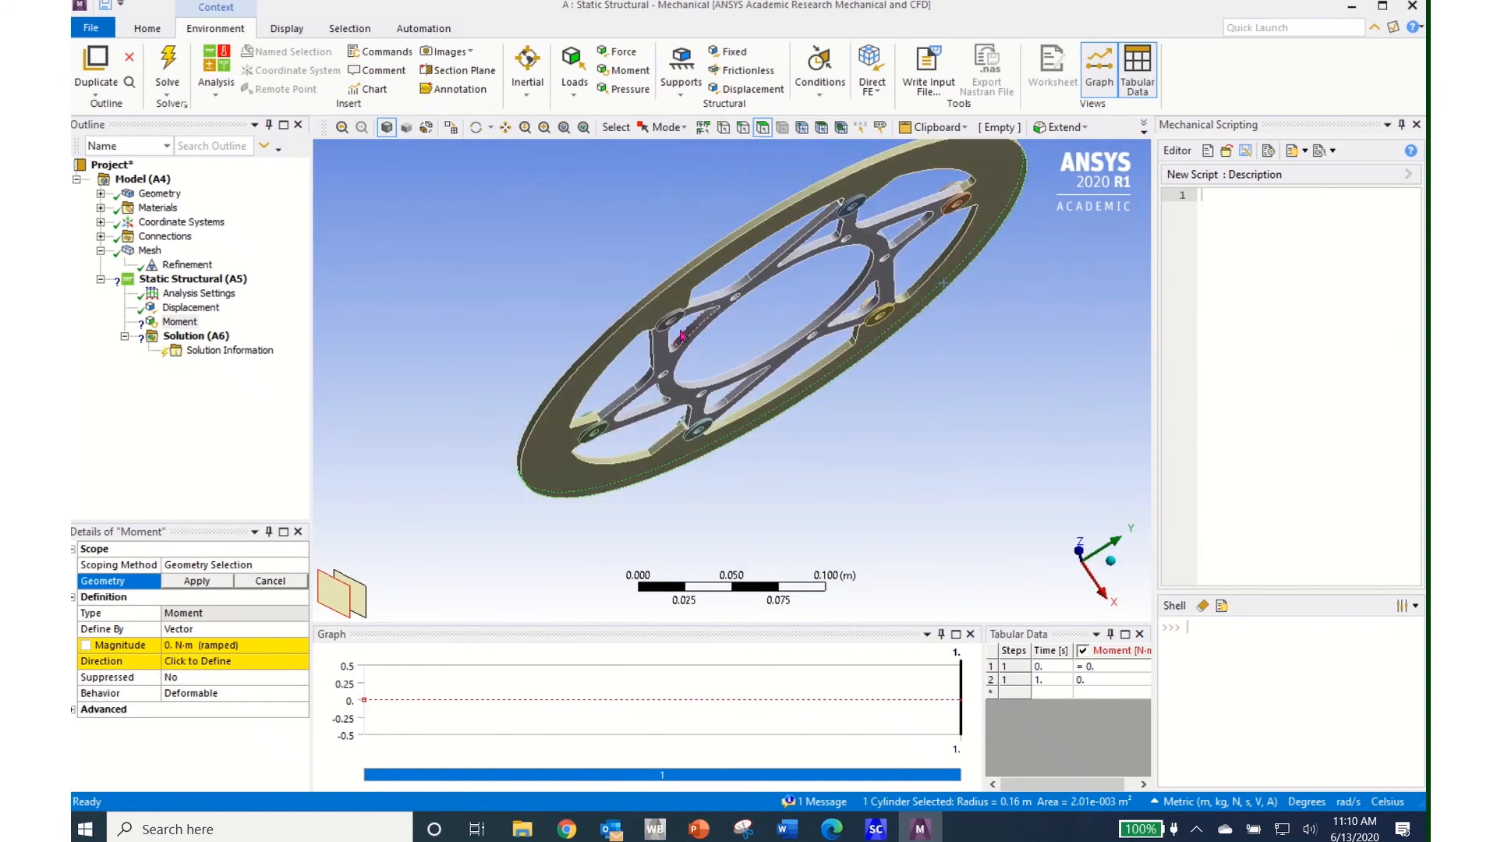
{"action": "left_click", "coordinate": [668, 292], "text": "ctrl"}
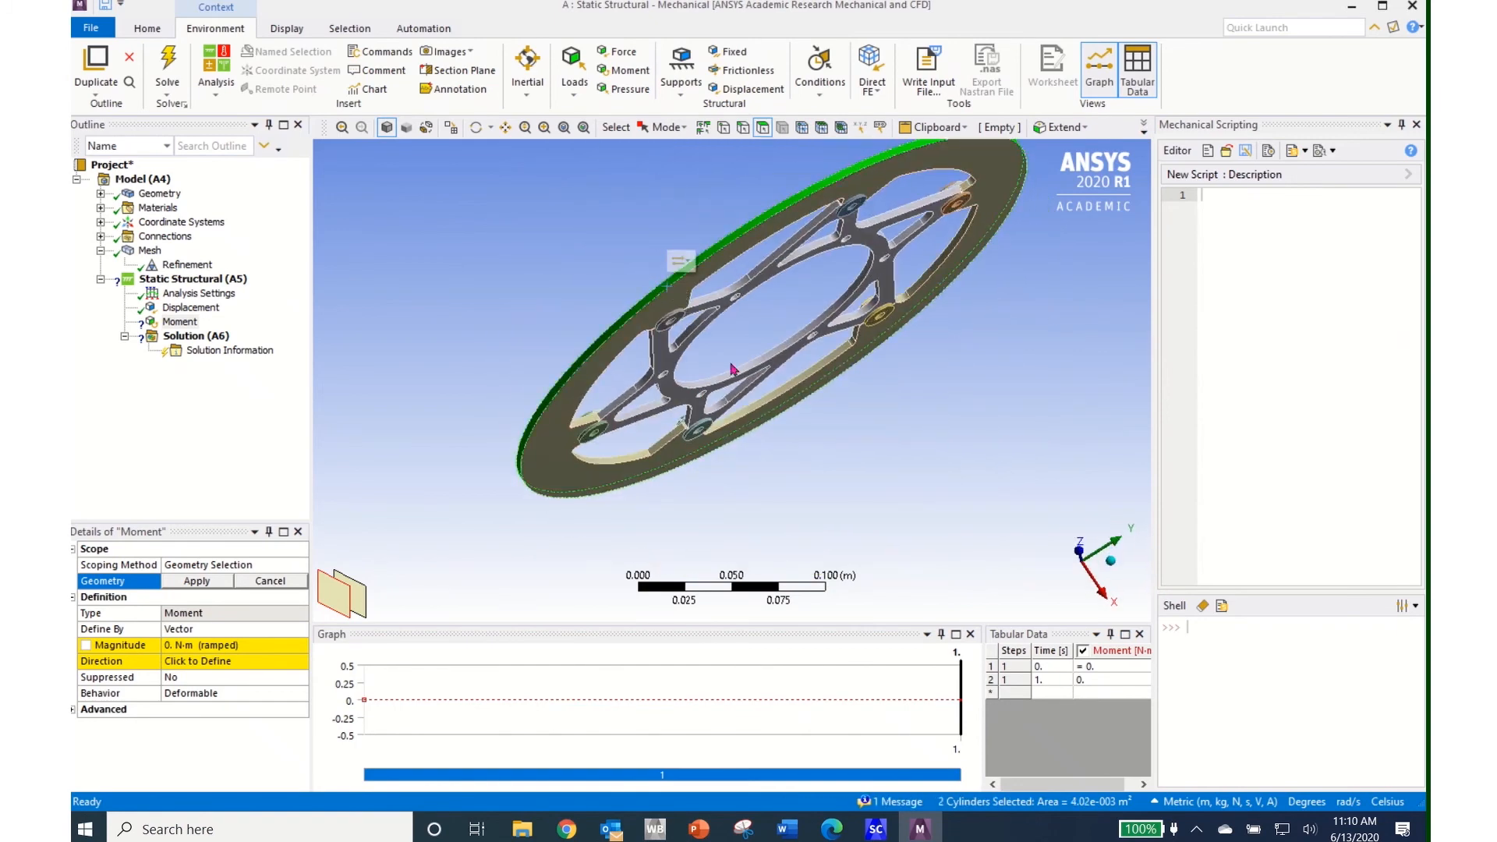
{"action": "middle_click_drag", "start_coordinate": [929, 465], "coordinate": [830, 405]}
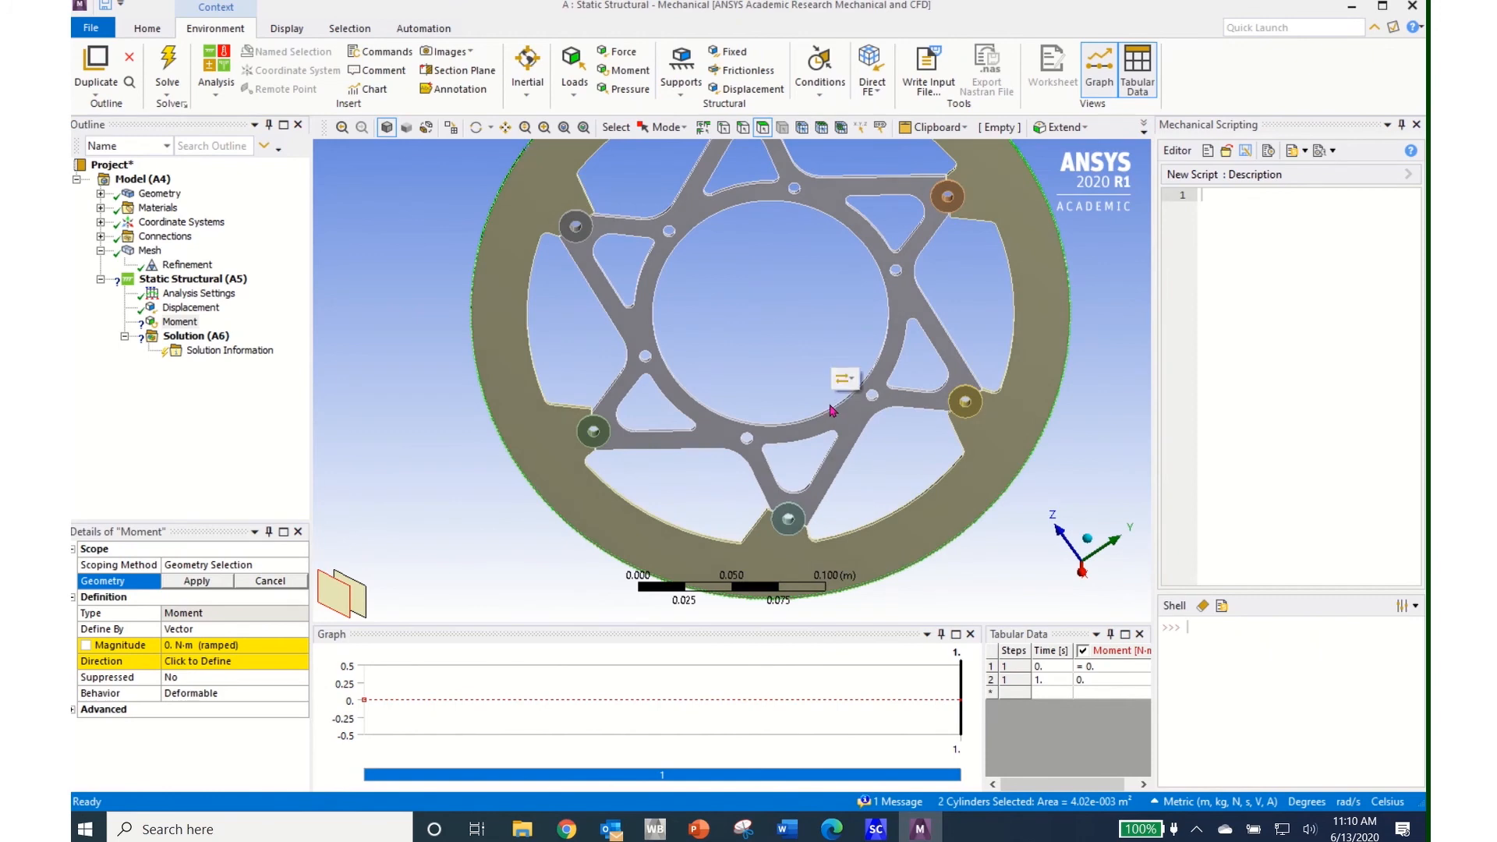
{"action": "scroll", "coordinate": [831, 404], "scroll_direction": "up", "scroll_amount": 2}
{"action": "scroll", "coordinate": [833, 411], "scroll_direction": "down", "scroll_amount": 5}
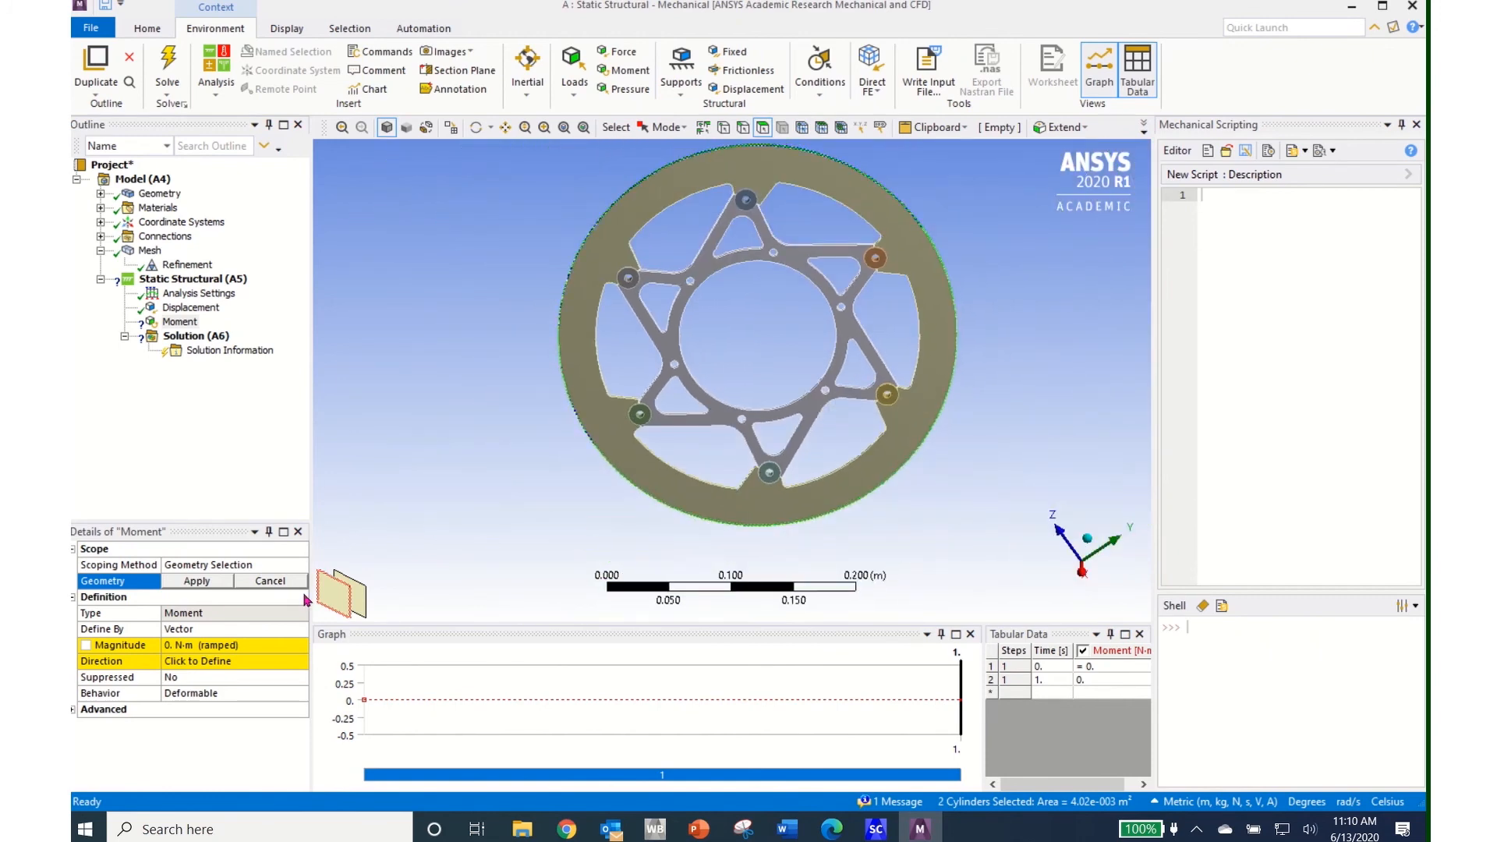
{"action": "left_click", "coordinate": [198, 581]}
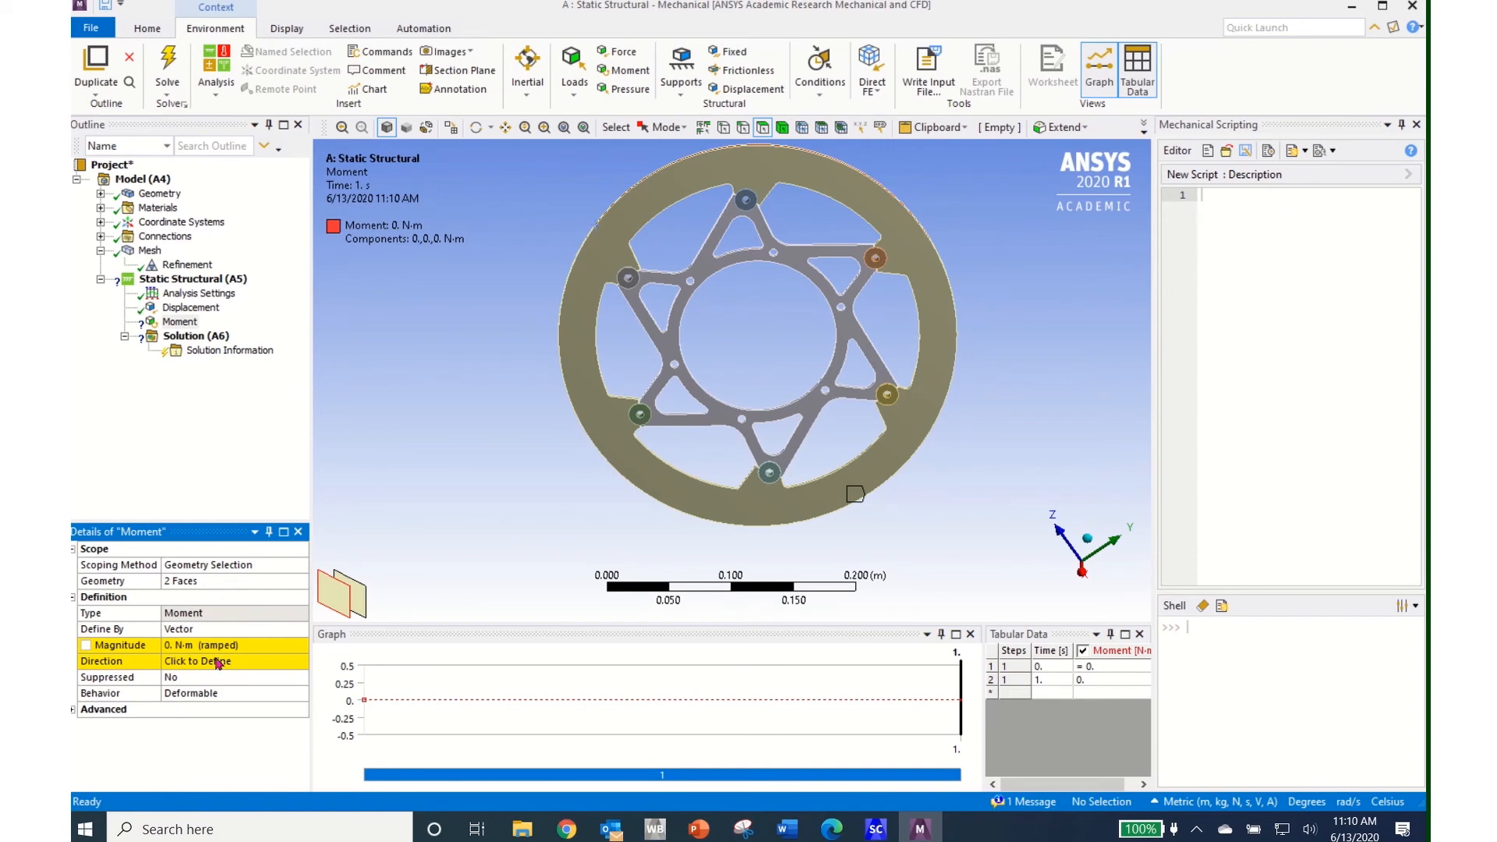
Define the moment by Components with an X component of 100 N·m
{"action": "left_click", "coordinate": [300, 630]}
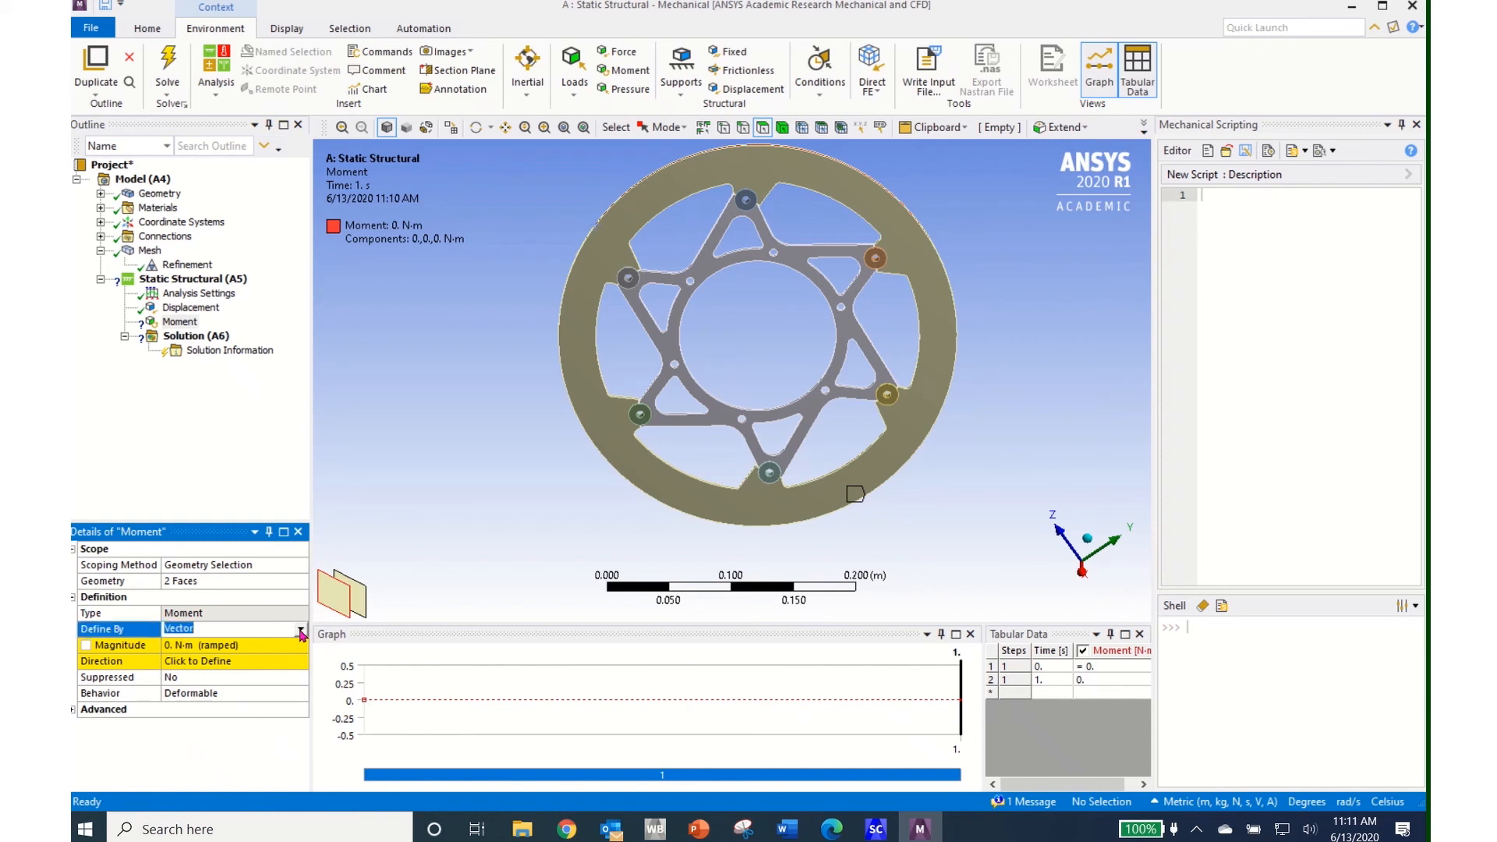
{"action": "left_click", "coordinate": [300, 630]}
{"action": "left_click", "coordinate": [282, 650]}
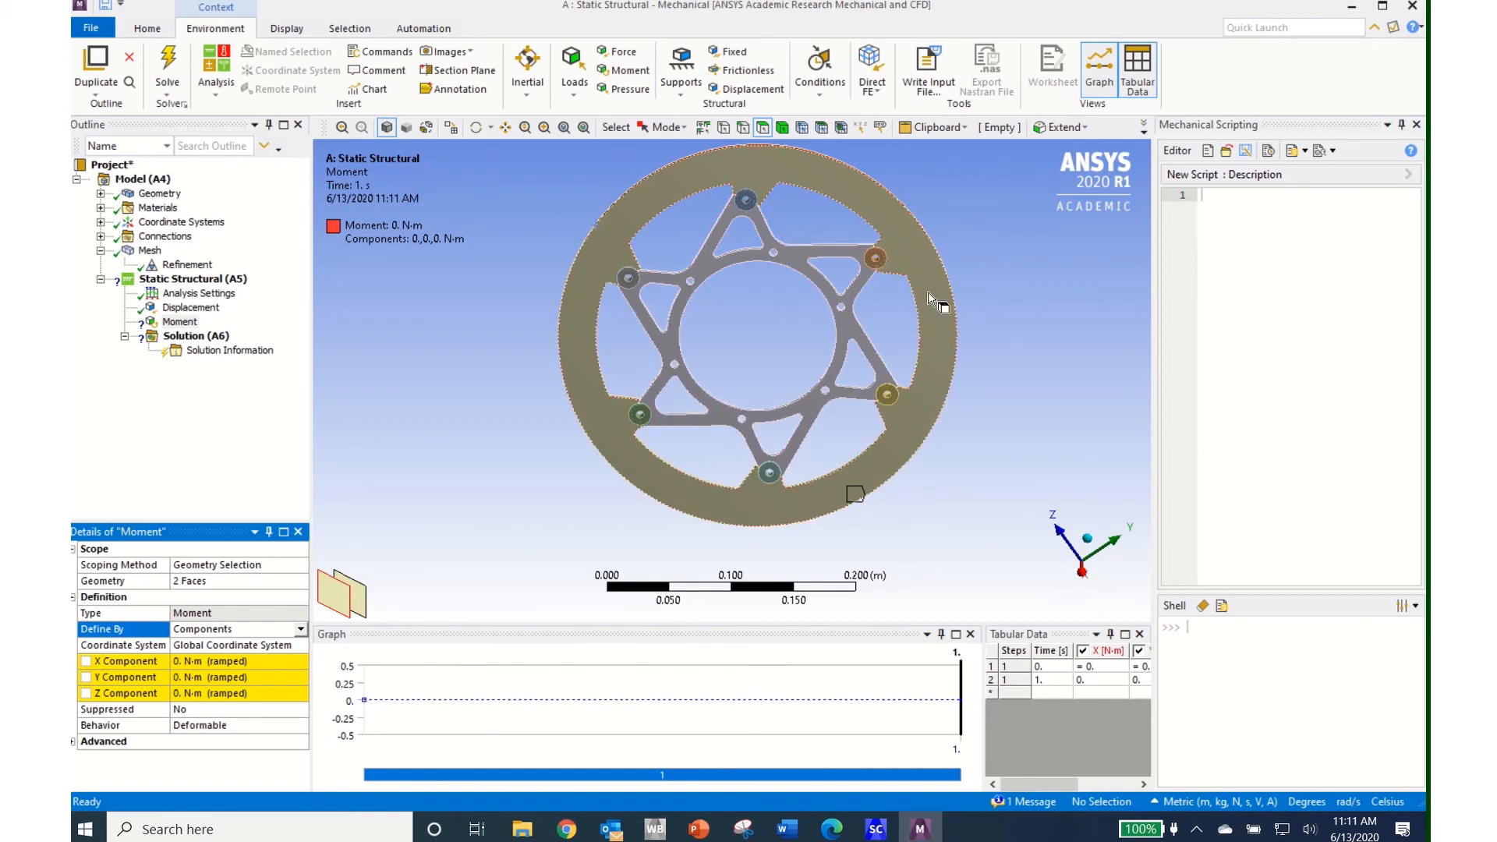
{"action": "left_click", "coordinate": [241, 663]}
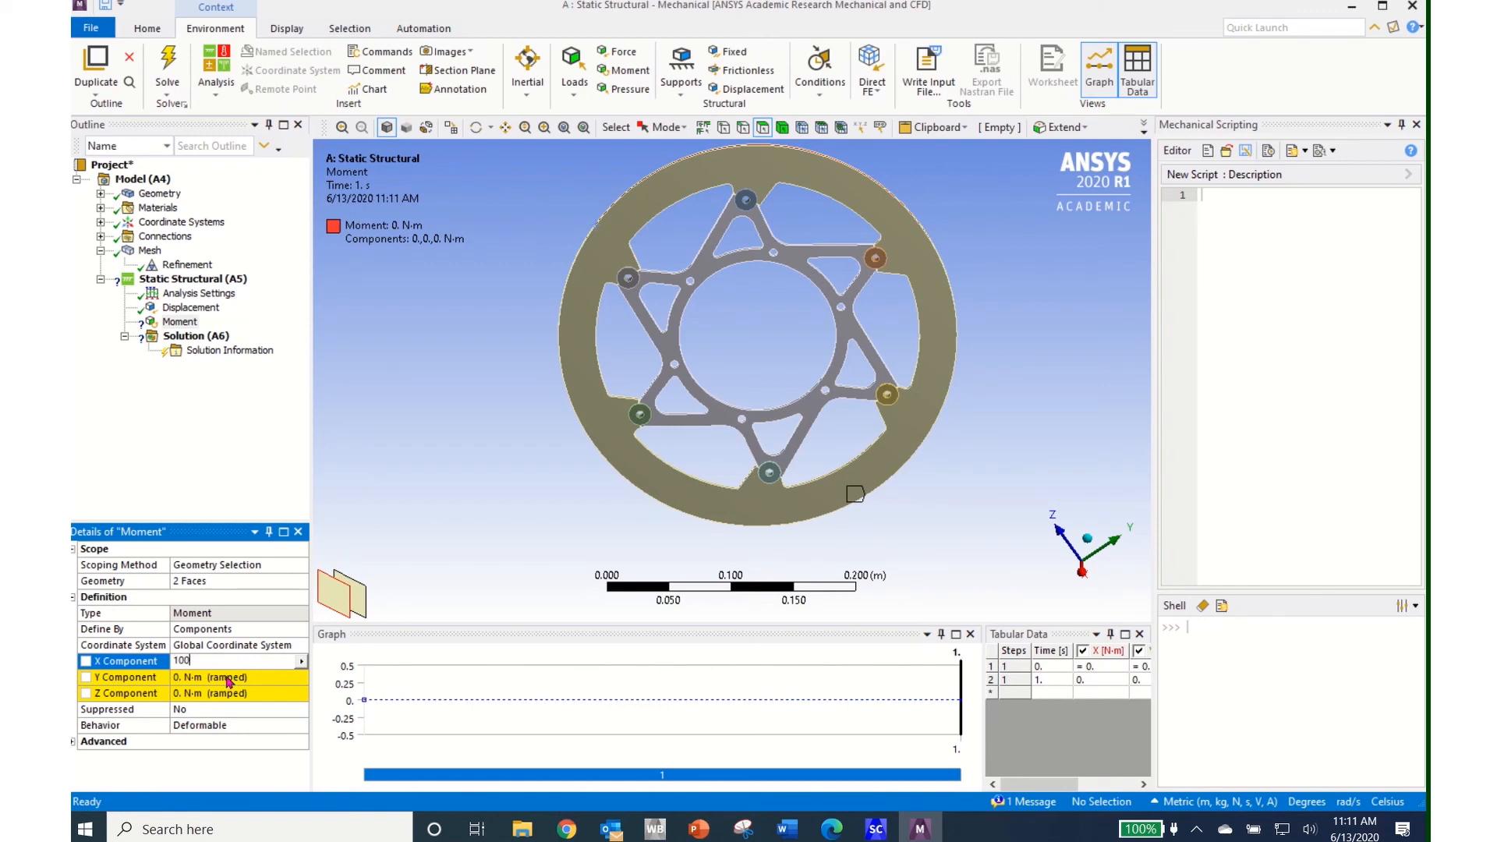
{"action": "key", "text": "Return"}
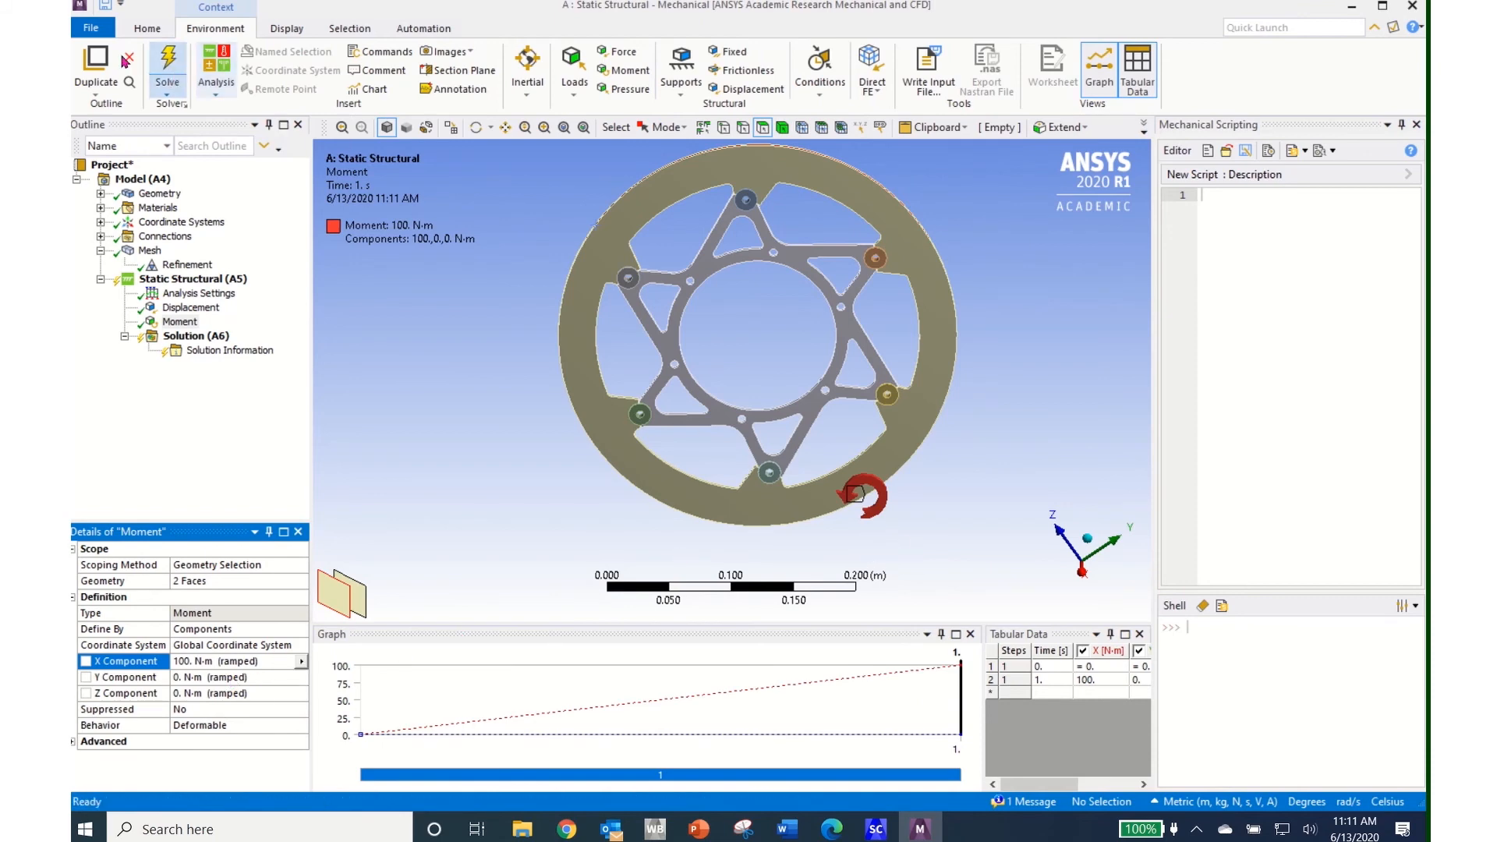
{"action": "left_click", "coordinate": [92, 29]}
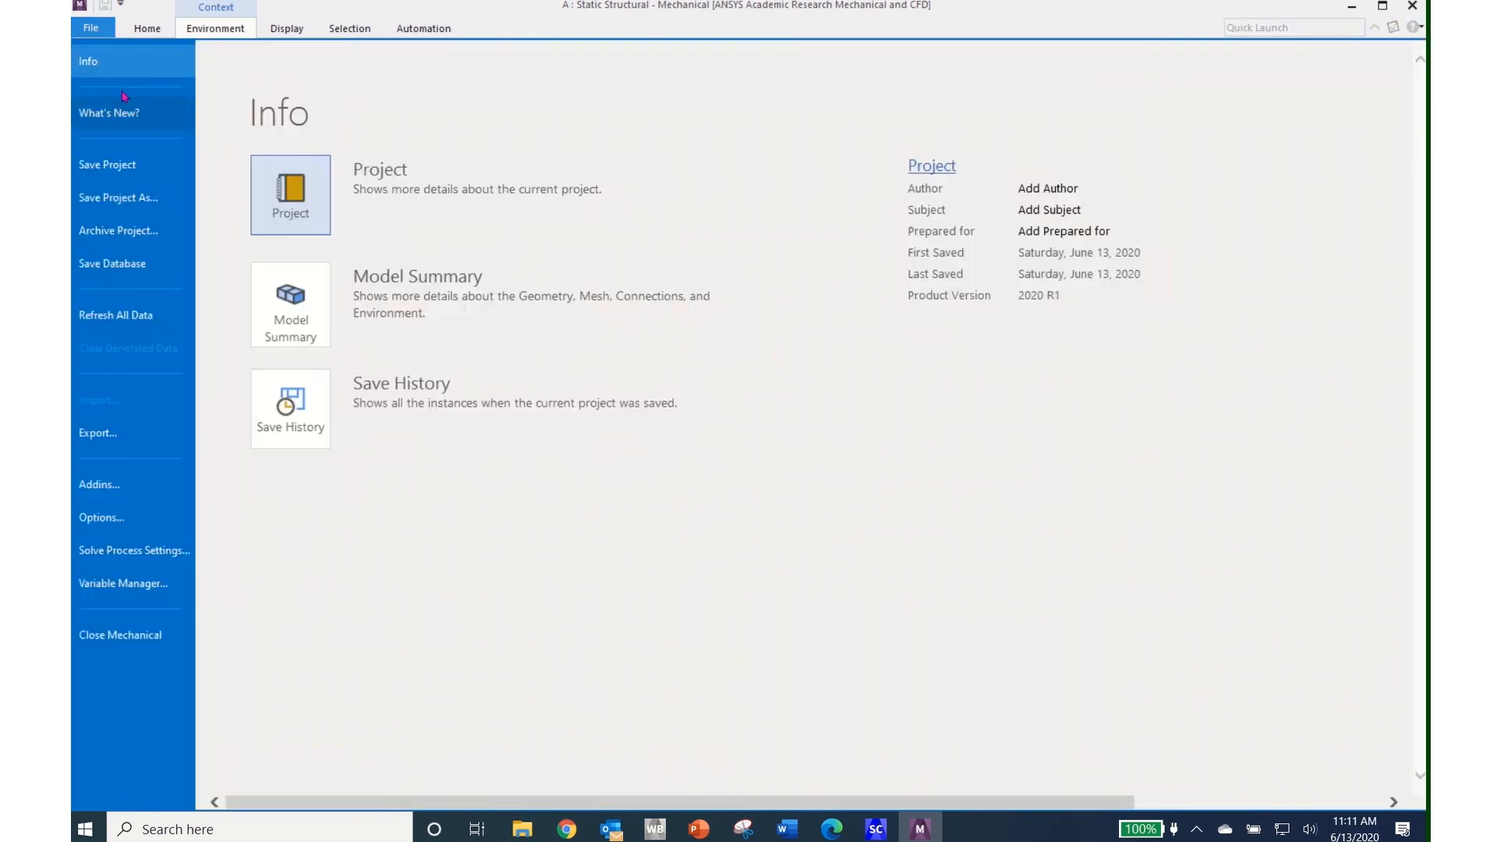
{"action": "left_click", "coordinate": [131, 166]}
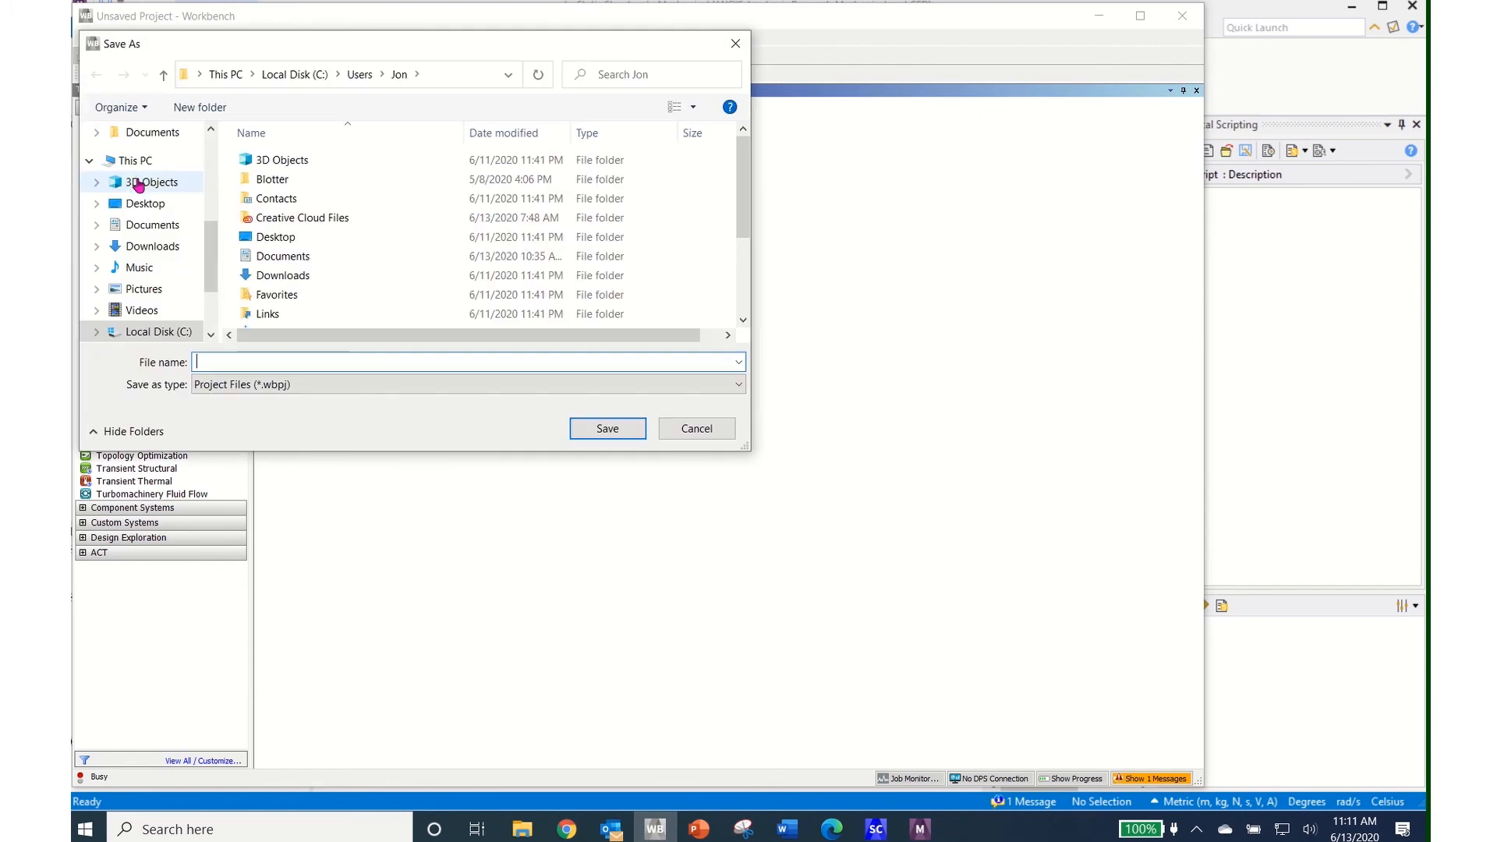
{"action": "left_click", "coordinate": [704, 430]}
{"action": "left_click", "coordinate": [1294, 504]}
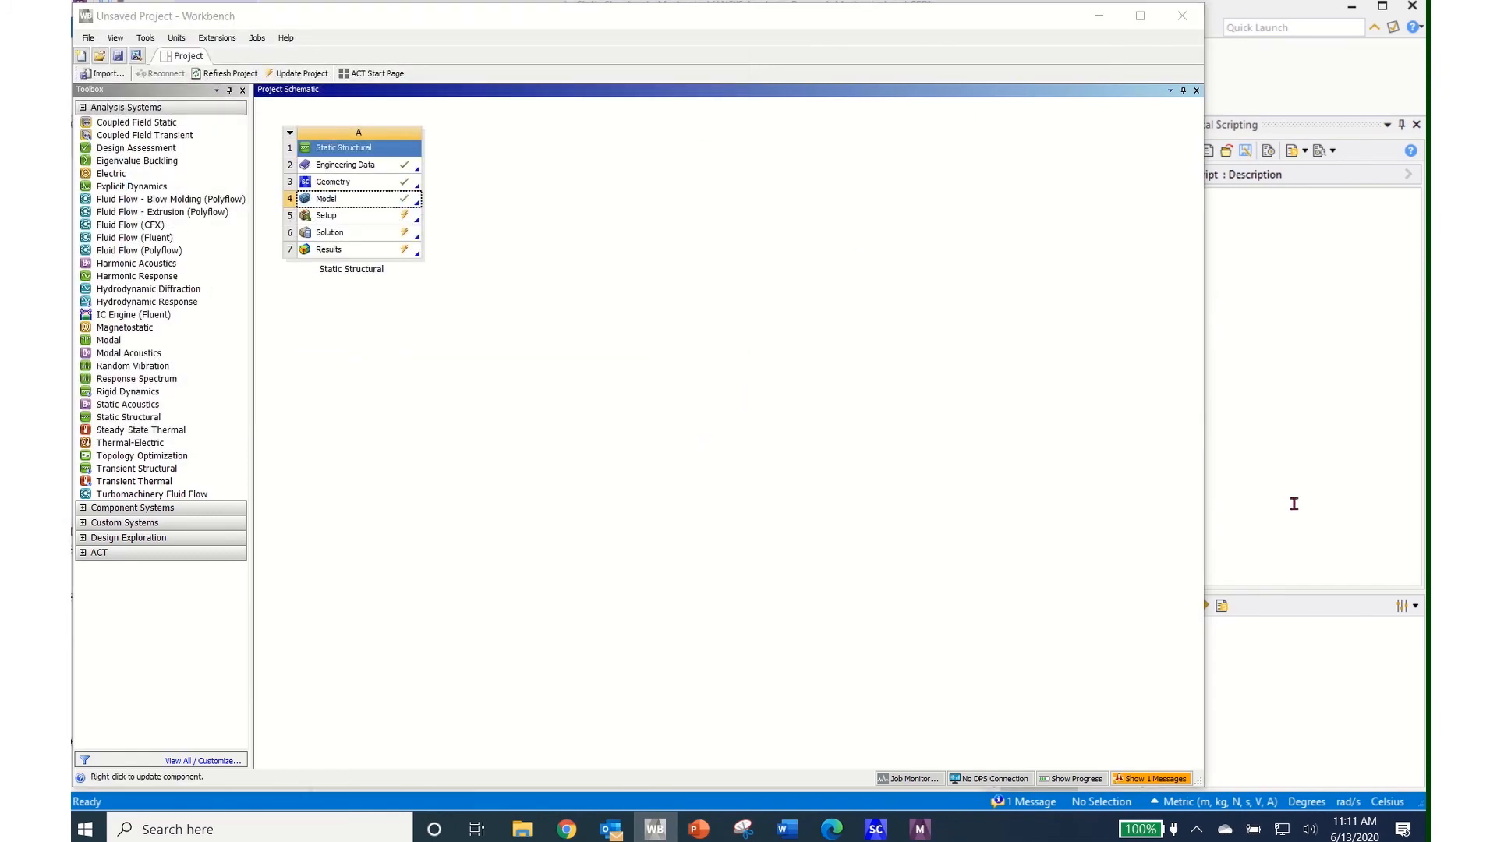
{"action": "left_click", "coordinate": [920, 829]}
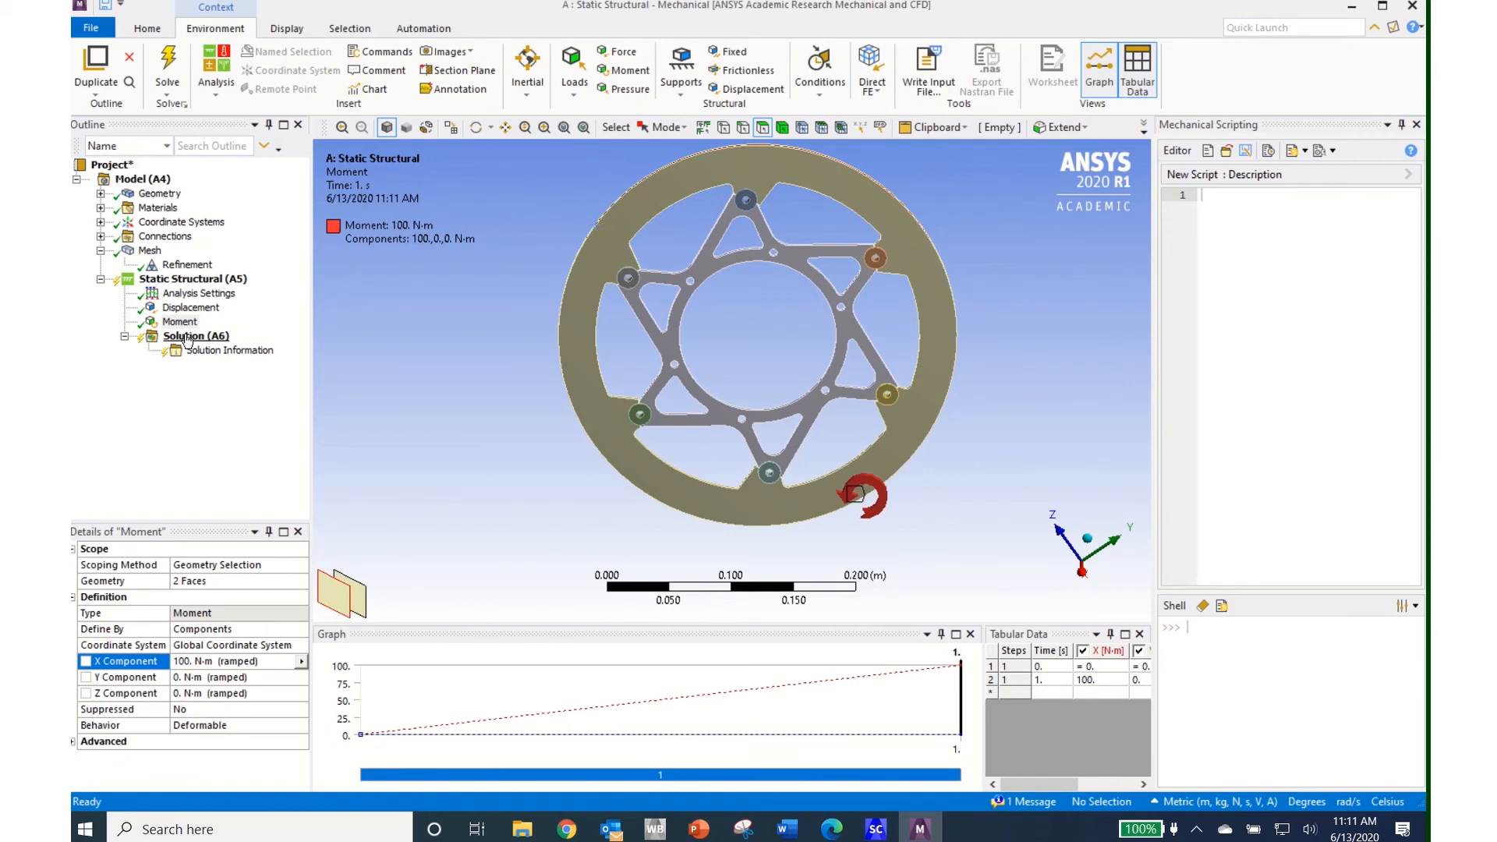
Add Equivalent (von-Mises) Stress and Total Deformation results to the Solution and solve
{"action": "left_click", "coordinate": [187, 339]}
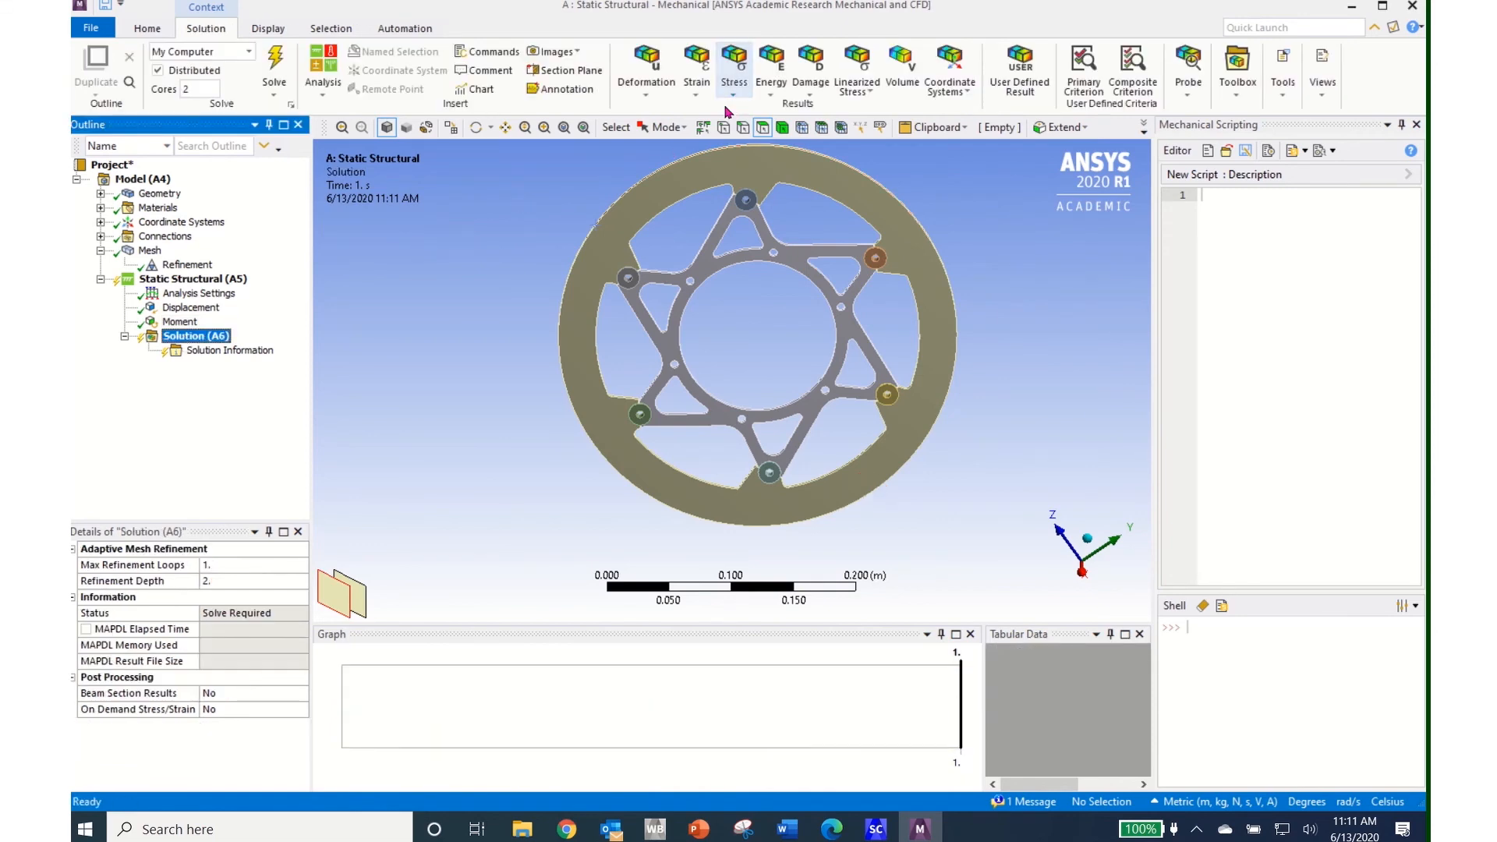
{"action": "left_click", "coordinate": [734, 101]}
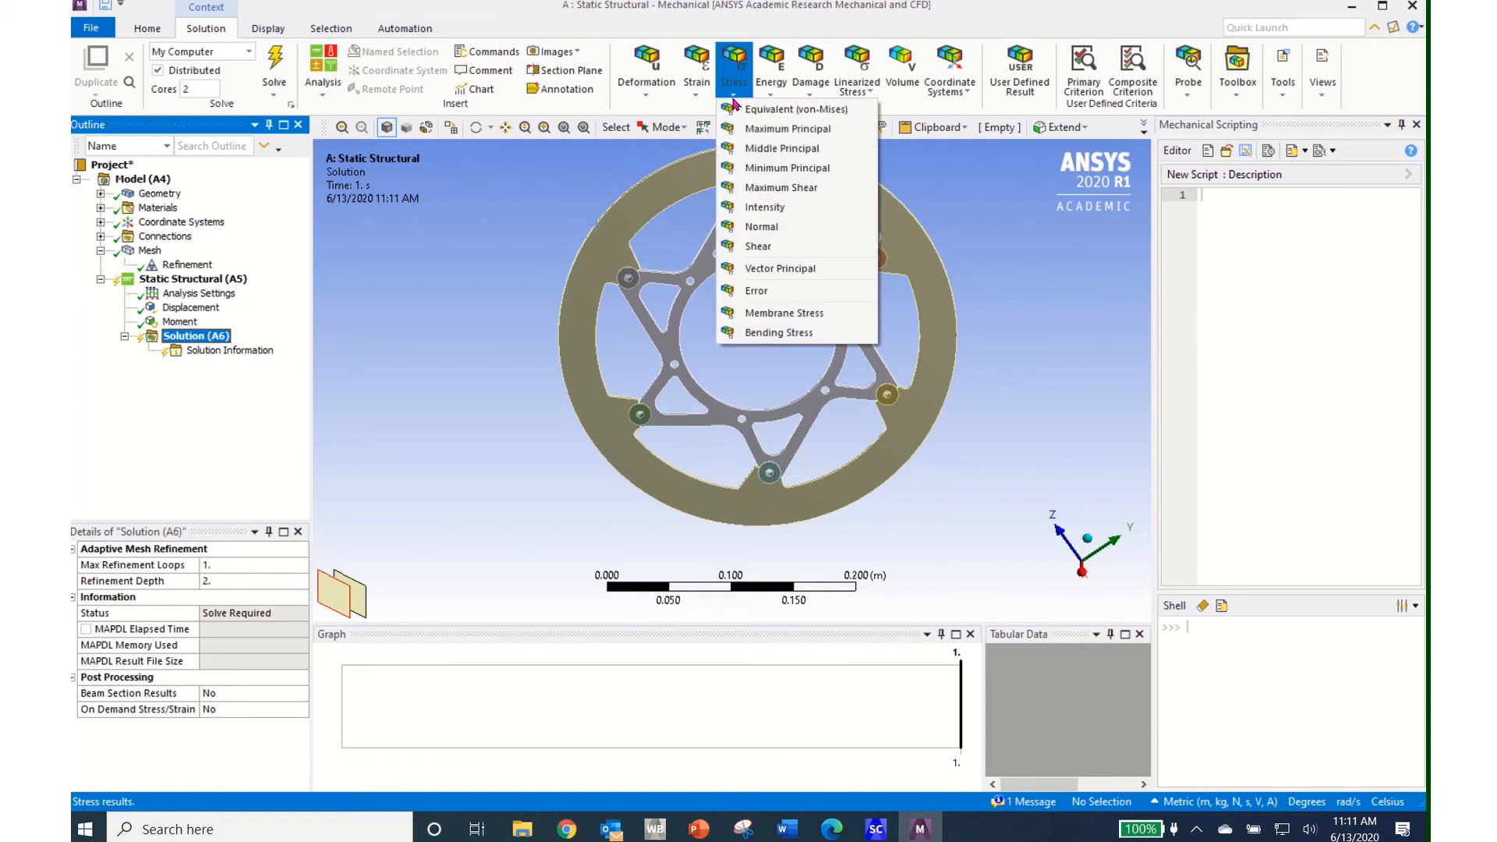
{"action": "left_click", "coordinate": [768, 114]}
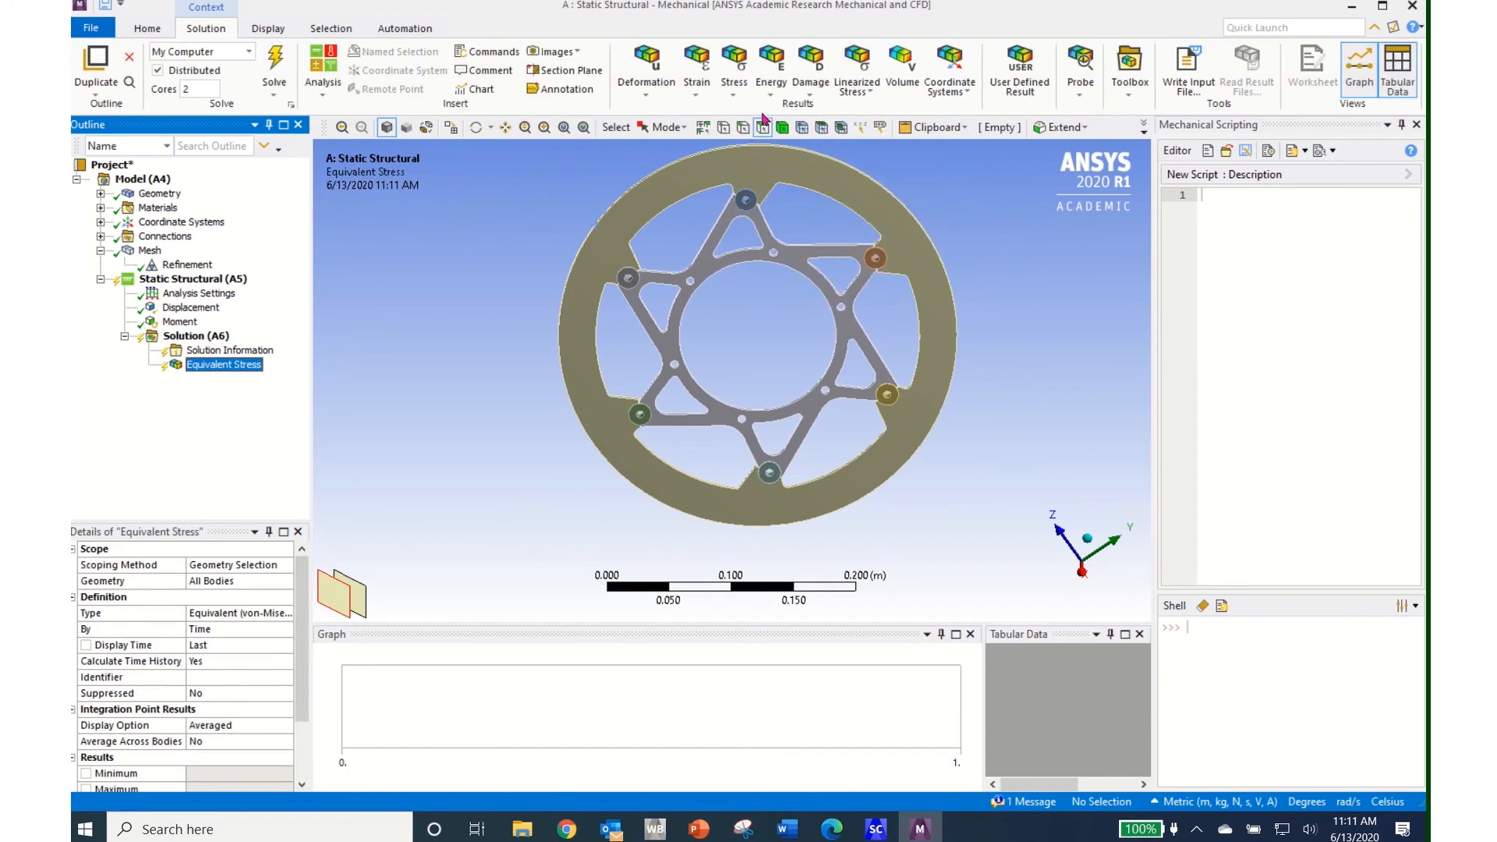
{"action": "left_click", "coordinate": [647, 97]}
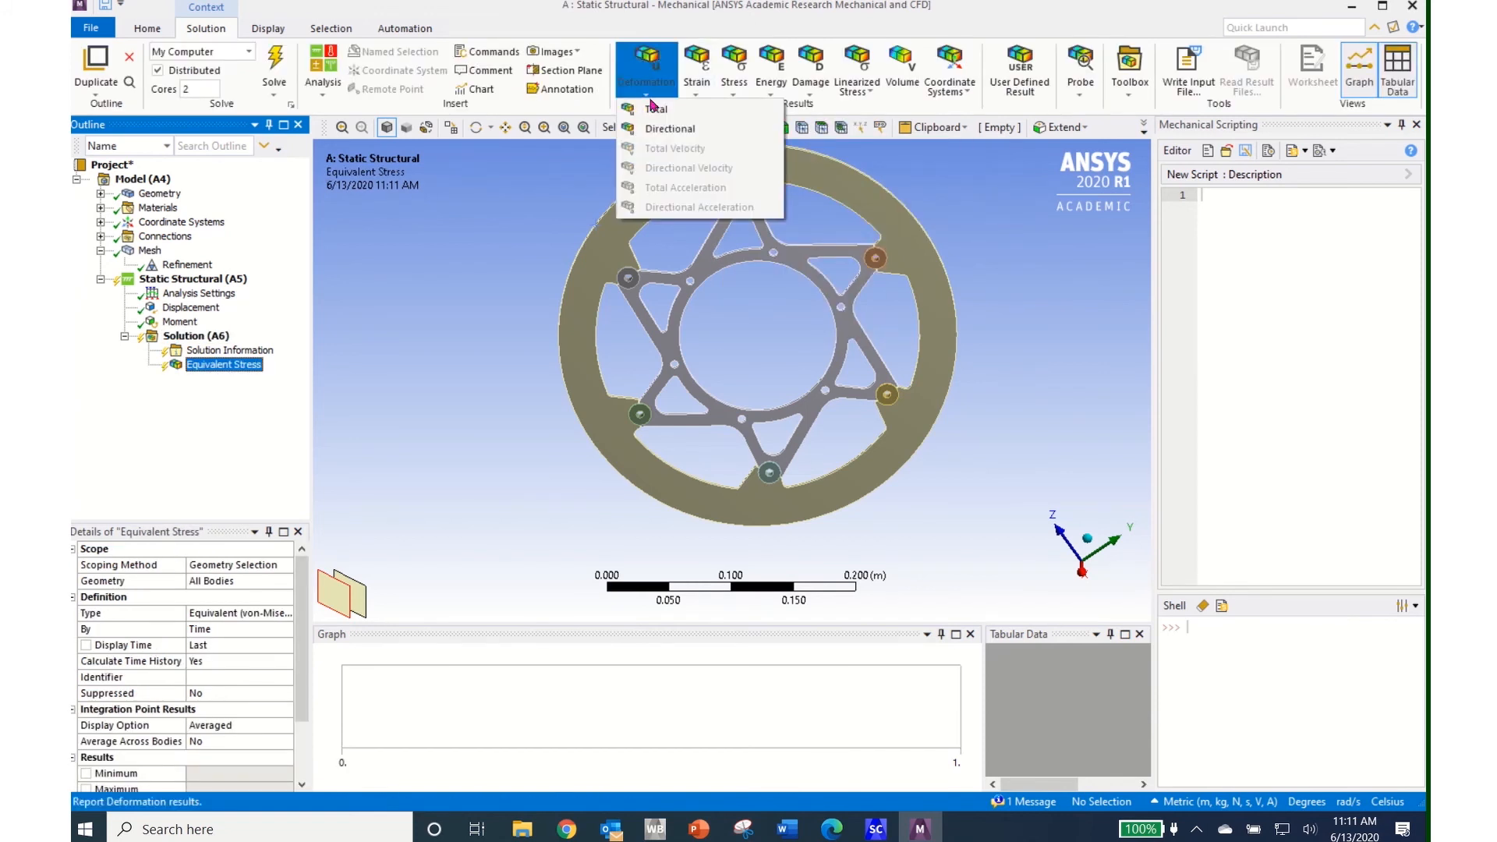
{"action": "left_click", "coordinate": [656, 111]}
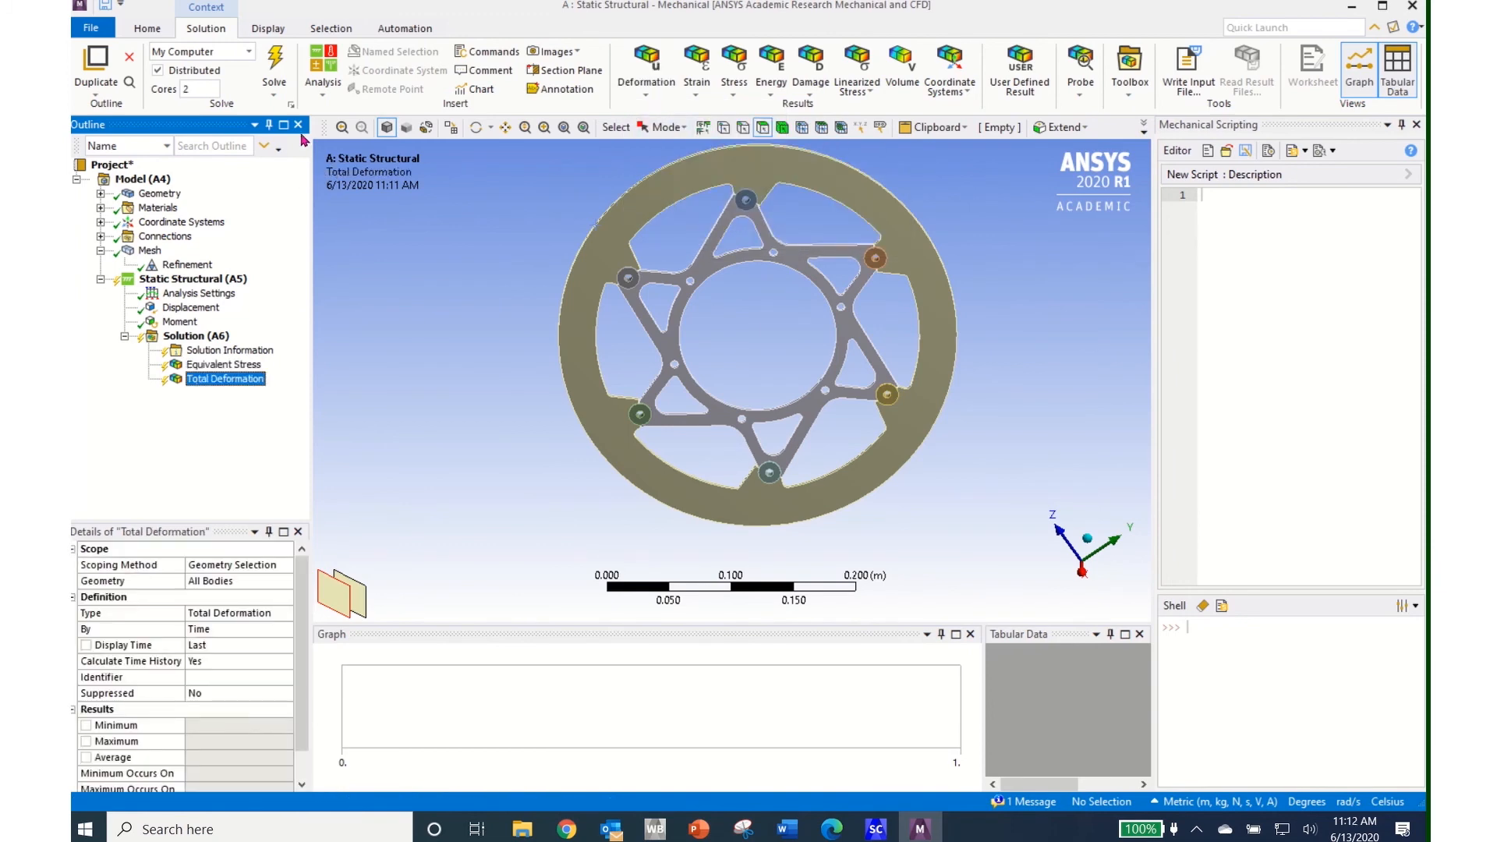
{"action": "left_click", "coordinate": [276, 66]}
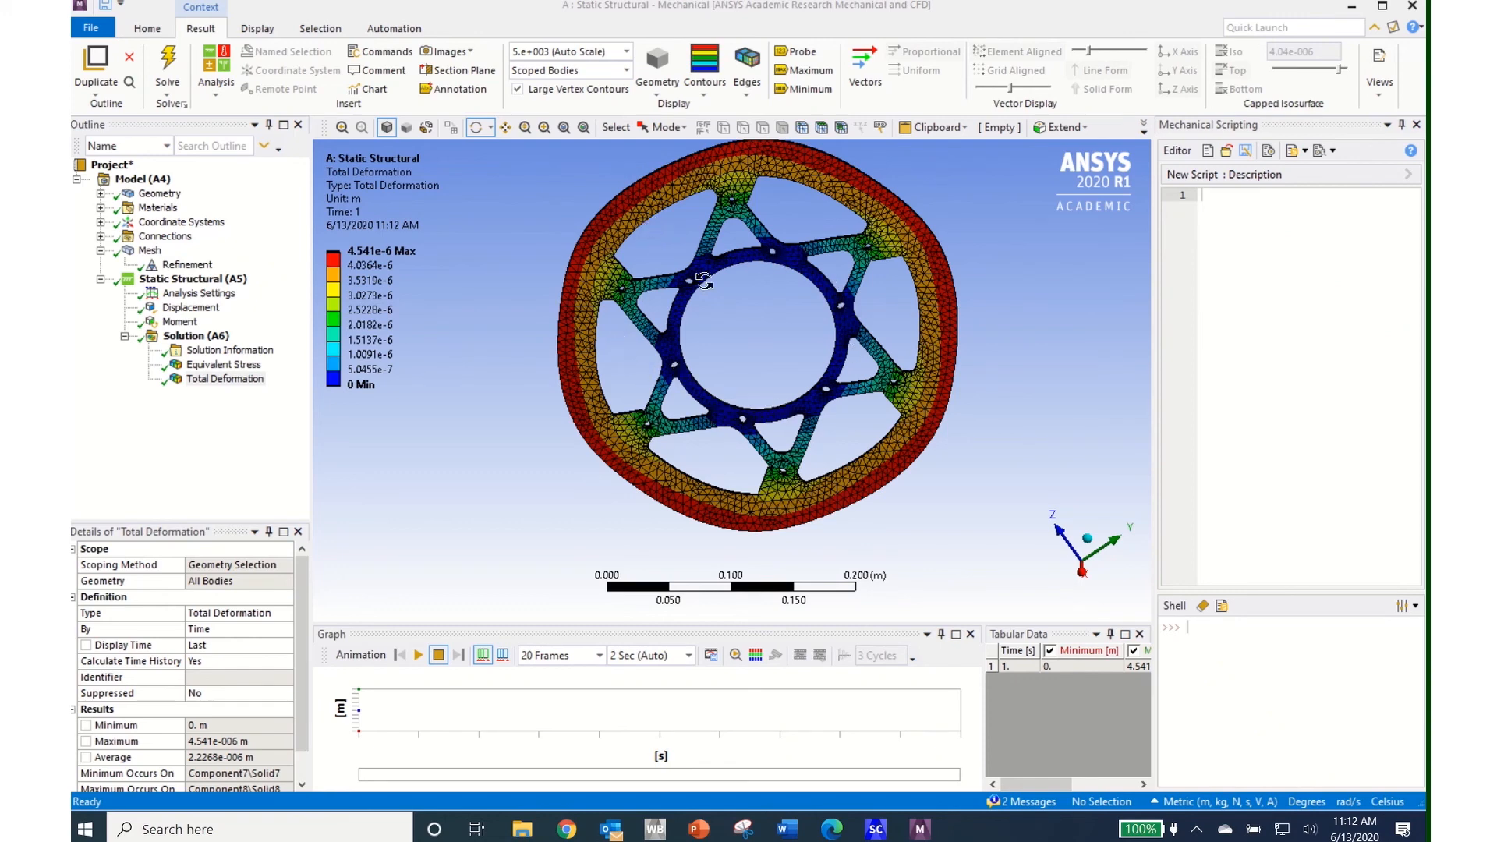
Display the von-Mises stress contour (14480 Pa to 2.2197e7 Pa) and expand the Geometry bodies
{"action": "left_click", "coordinate": [226, 365]}
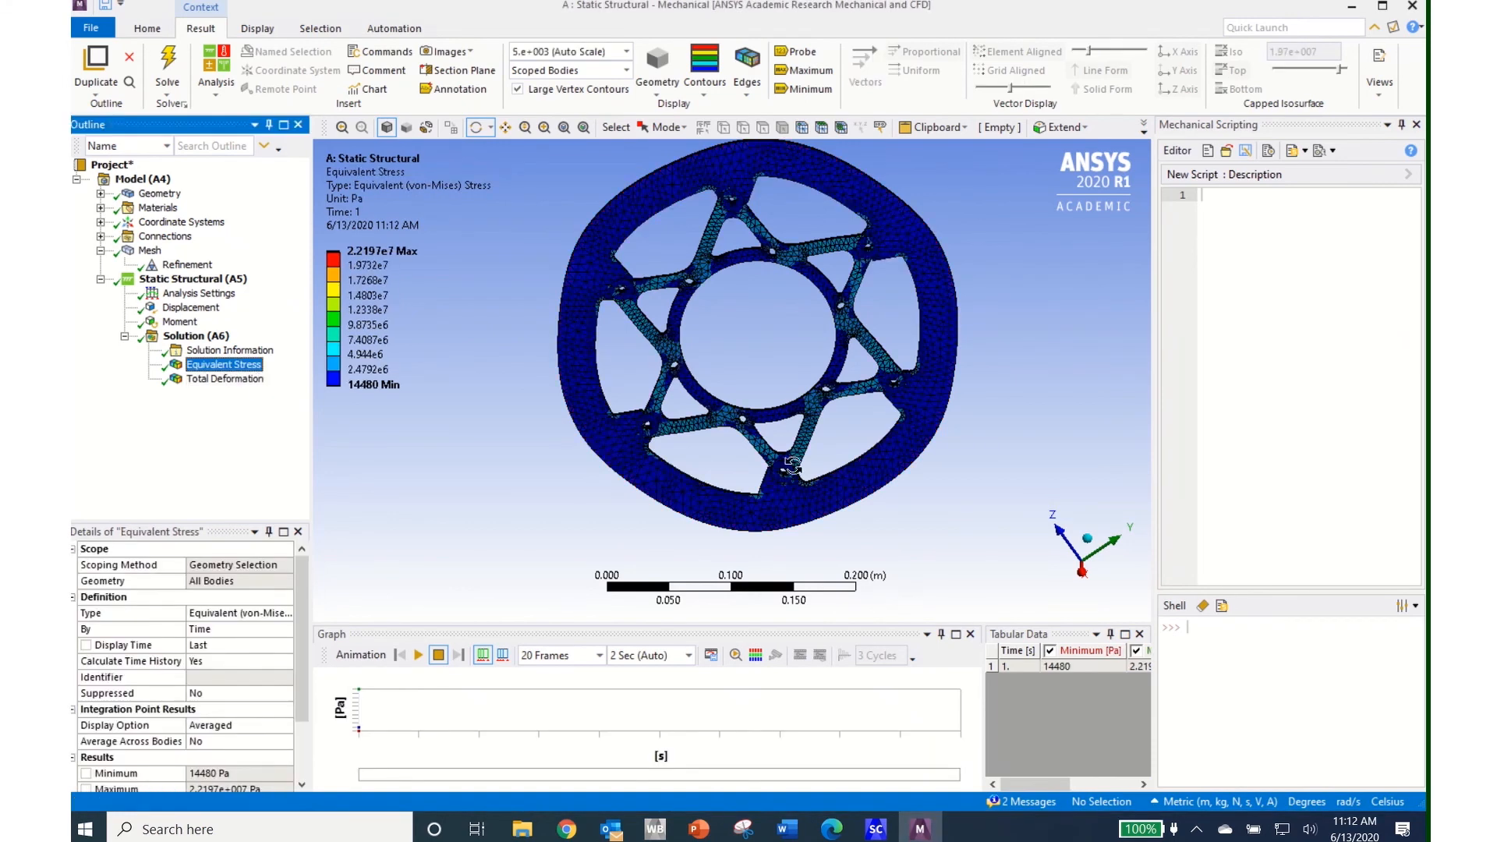
{"action": "scroll", "coordinate": [873, 478], "scroll_direction": "up", "scroll_amount": 3}
{"action": "scroll", "coordinate": [873, 483], "scroll_direction": "up", "scroll_amount": 3}
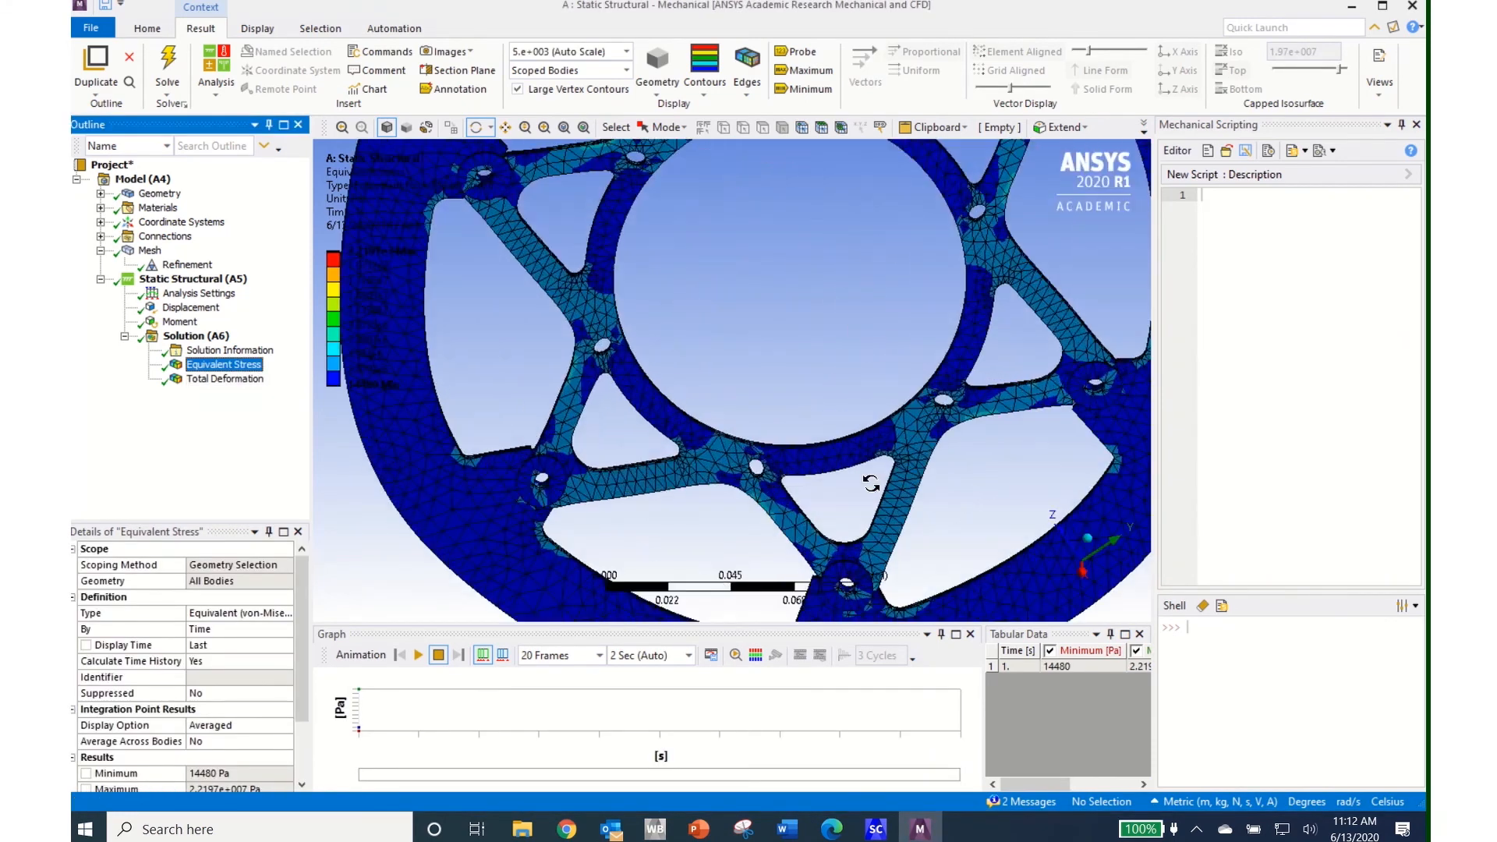
{"action": "mouse_move", "coordinate": [662, 460]}
{"action": "left_mouse_down"}
{"action": "mouse_move", "coordinate": [603, 497]}
{"action": "mouse_move", "coordinate": [748, 345]}
{"action": "mouse_move", "coordinate": [711, 406]}
{"action": "mouse_move", "coordinate": [655, 441]}
{"action": "left_mouse_up"}
{"action": "scroll", "coordinate": [653, 442], "scroll_direction": "up", "scroll_amount": 2}
{"action": "scroll", "coordinate": [653, 442], "scroll_direction": "down", "scroll_amount": 8}
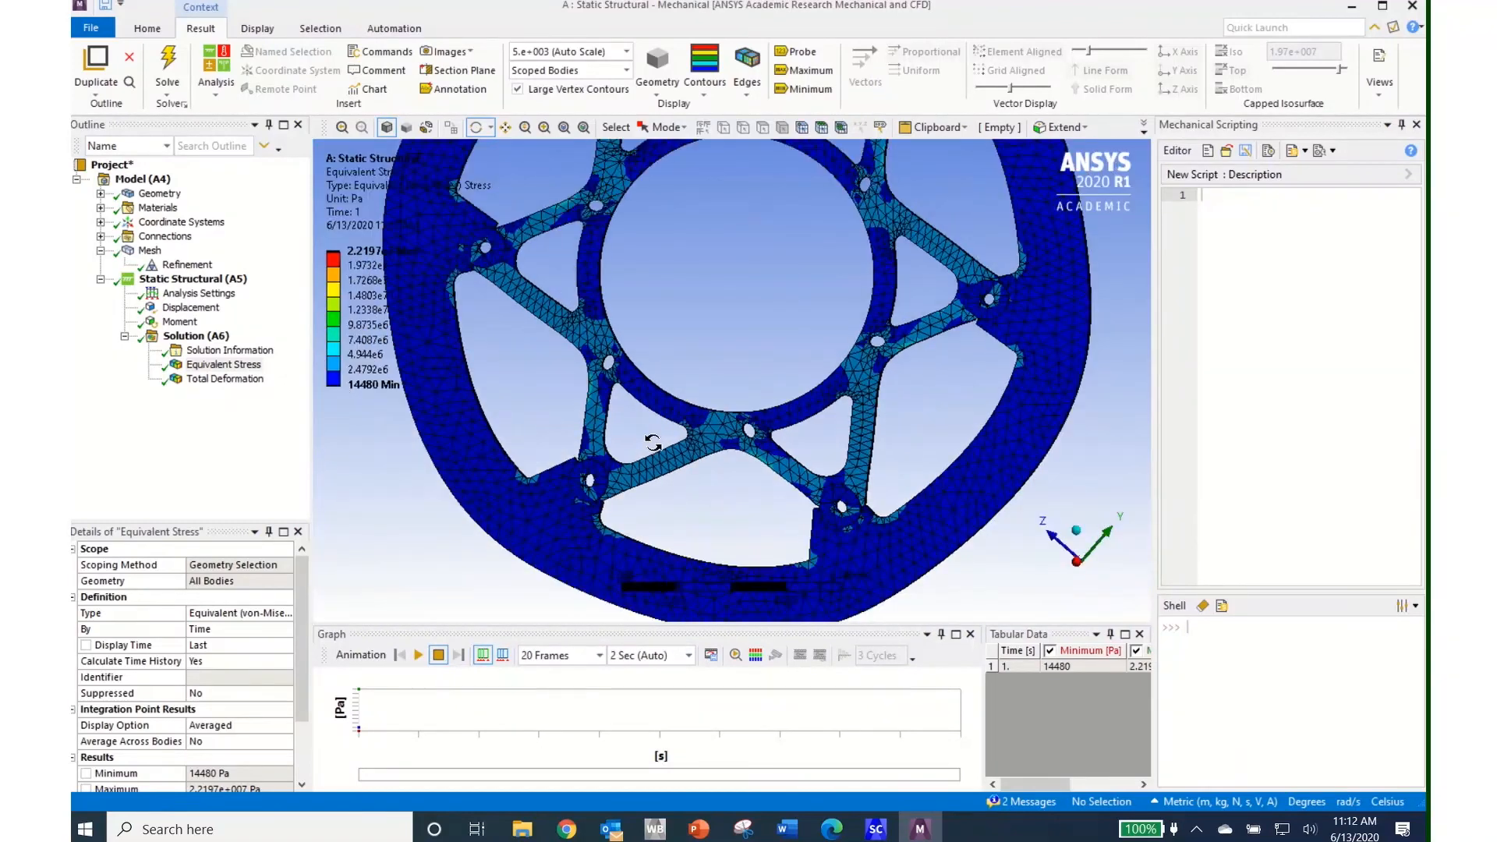
{"action": "left_click", "coordinate": [101, 194]}
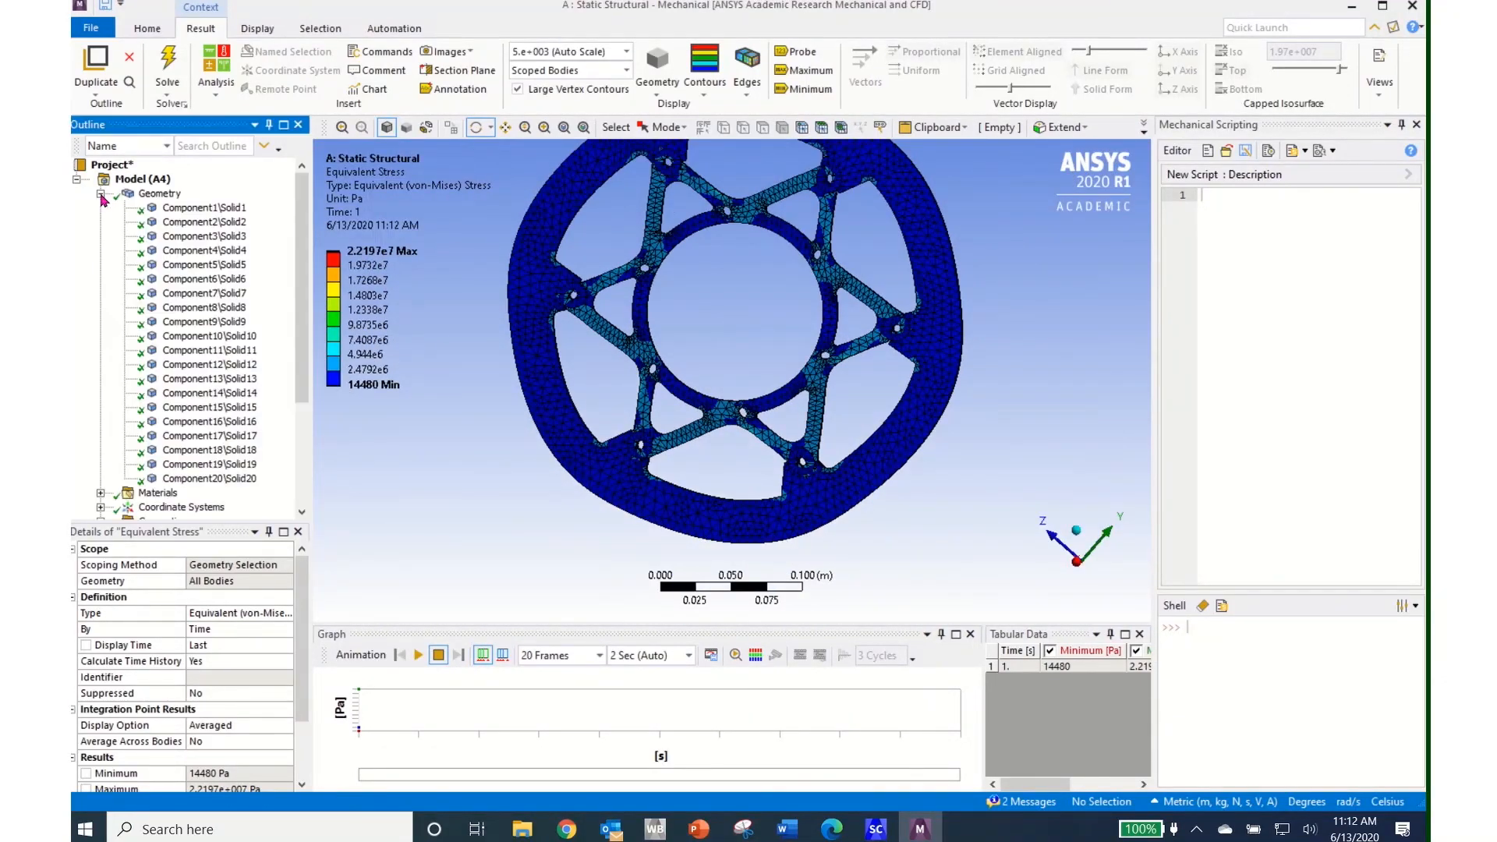
Hide bodies Component1 and Component2 through Component6
{"action": "right_click", "coordinate": [201, 209]}
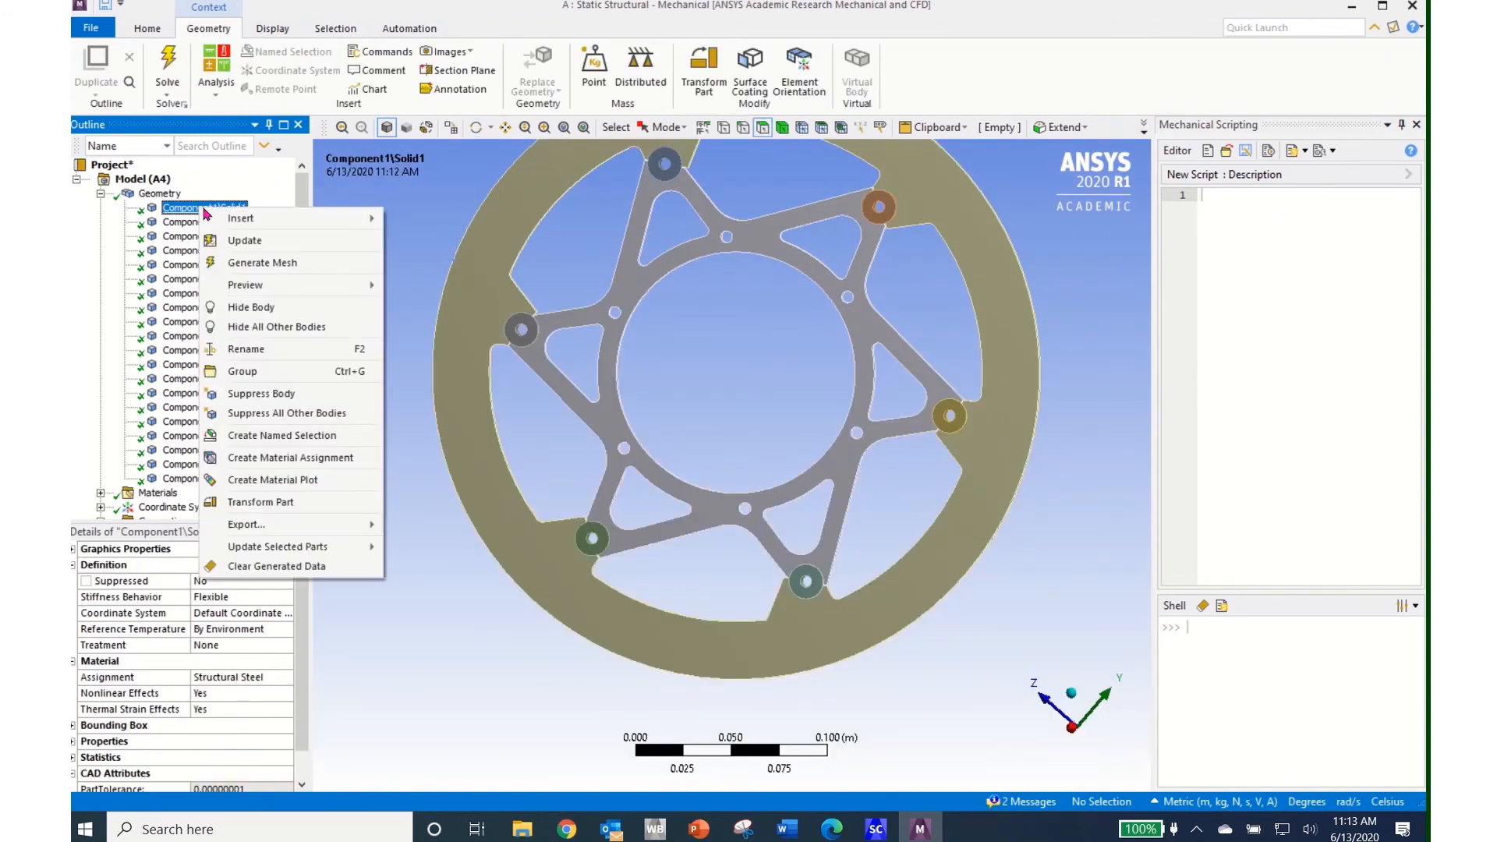
{"action": "left_click", "coordinate": [268, 310]}
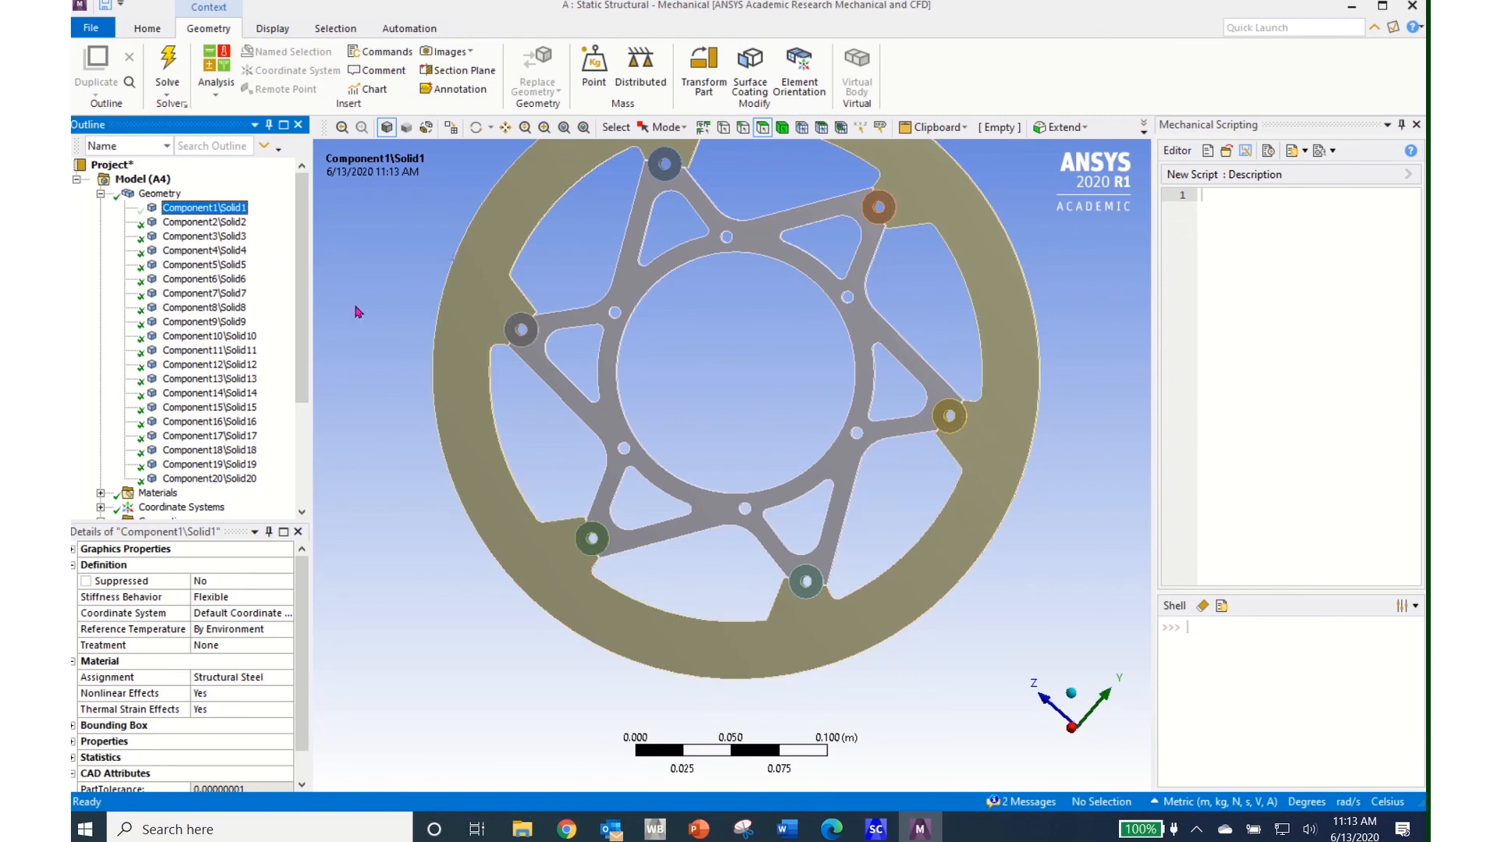
{"action": "left_click", "coordinate": [202, 222]}
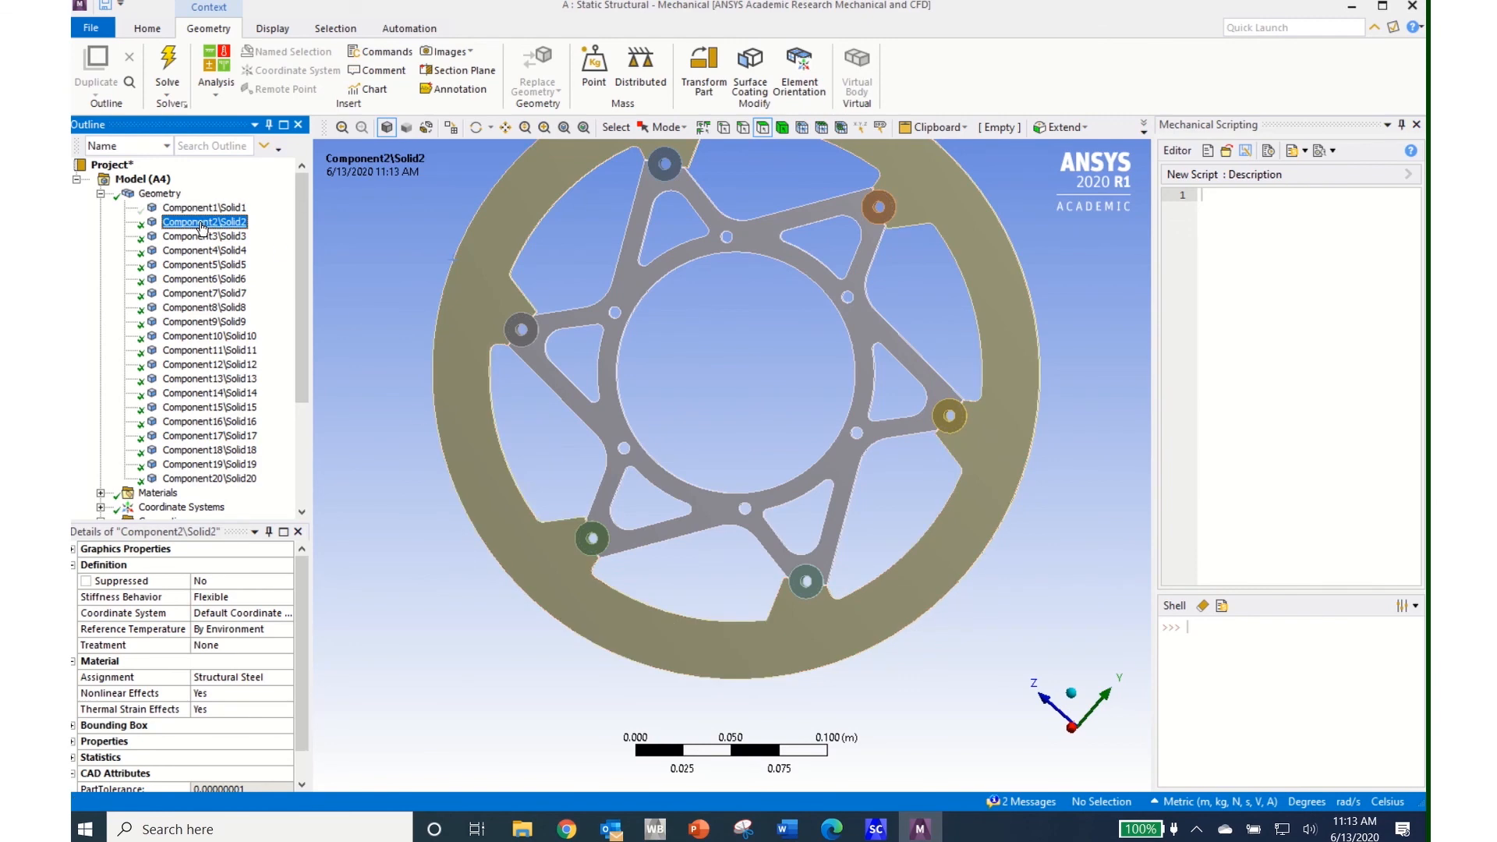
{"action": "left_click", "coordinate": [223, 281], "text": "shift"}
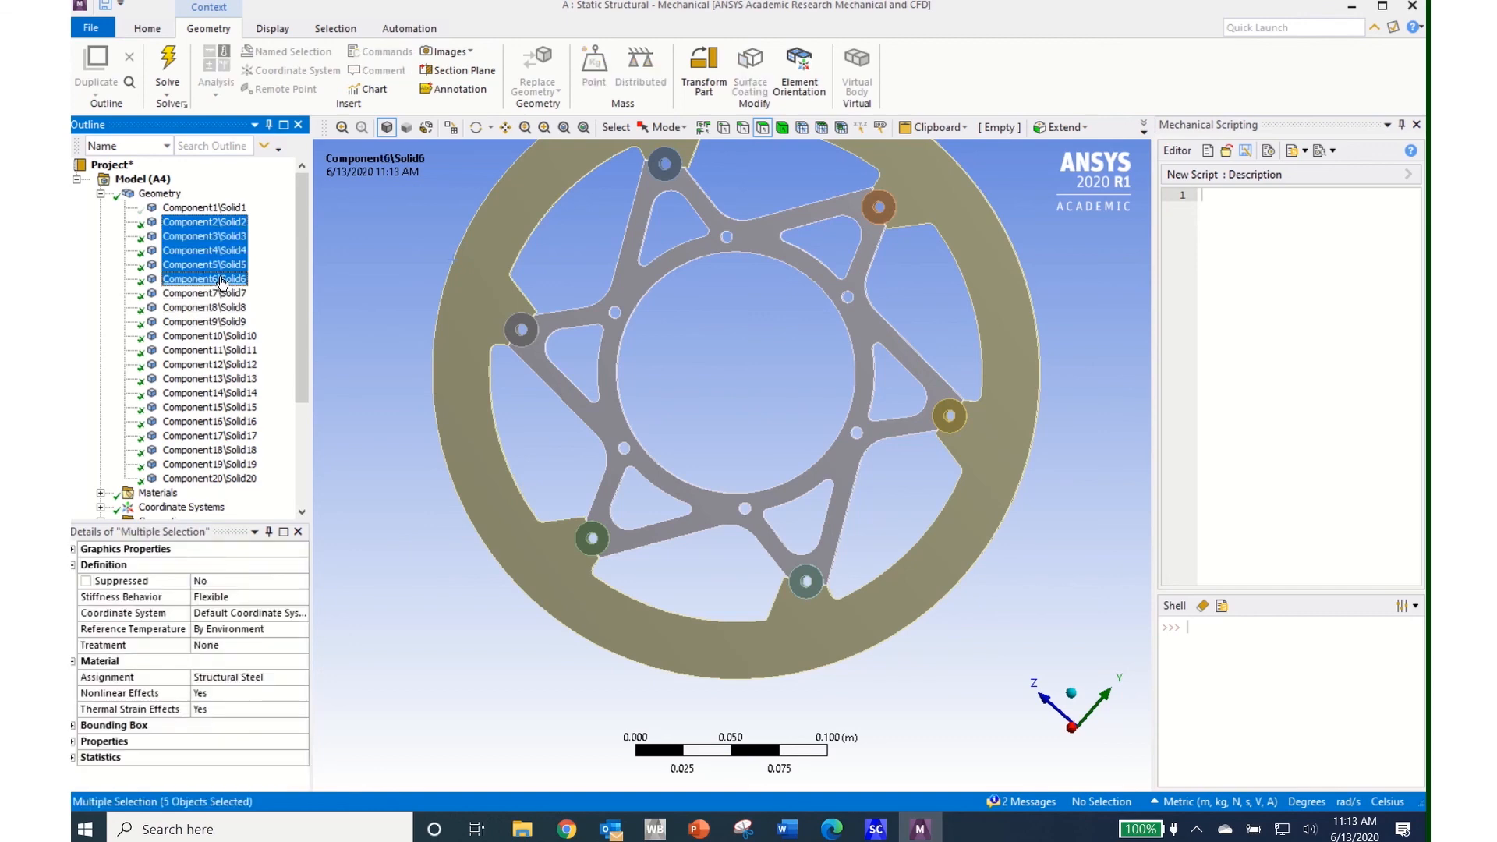
{"action": "right_click", "coordinate": [223, 281]}
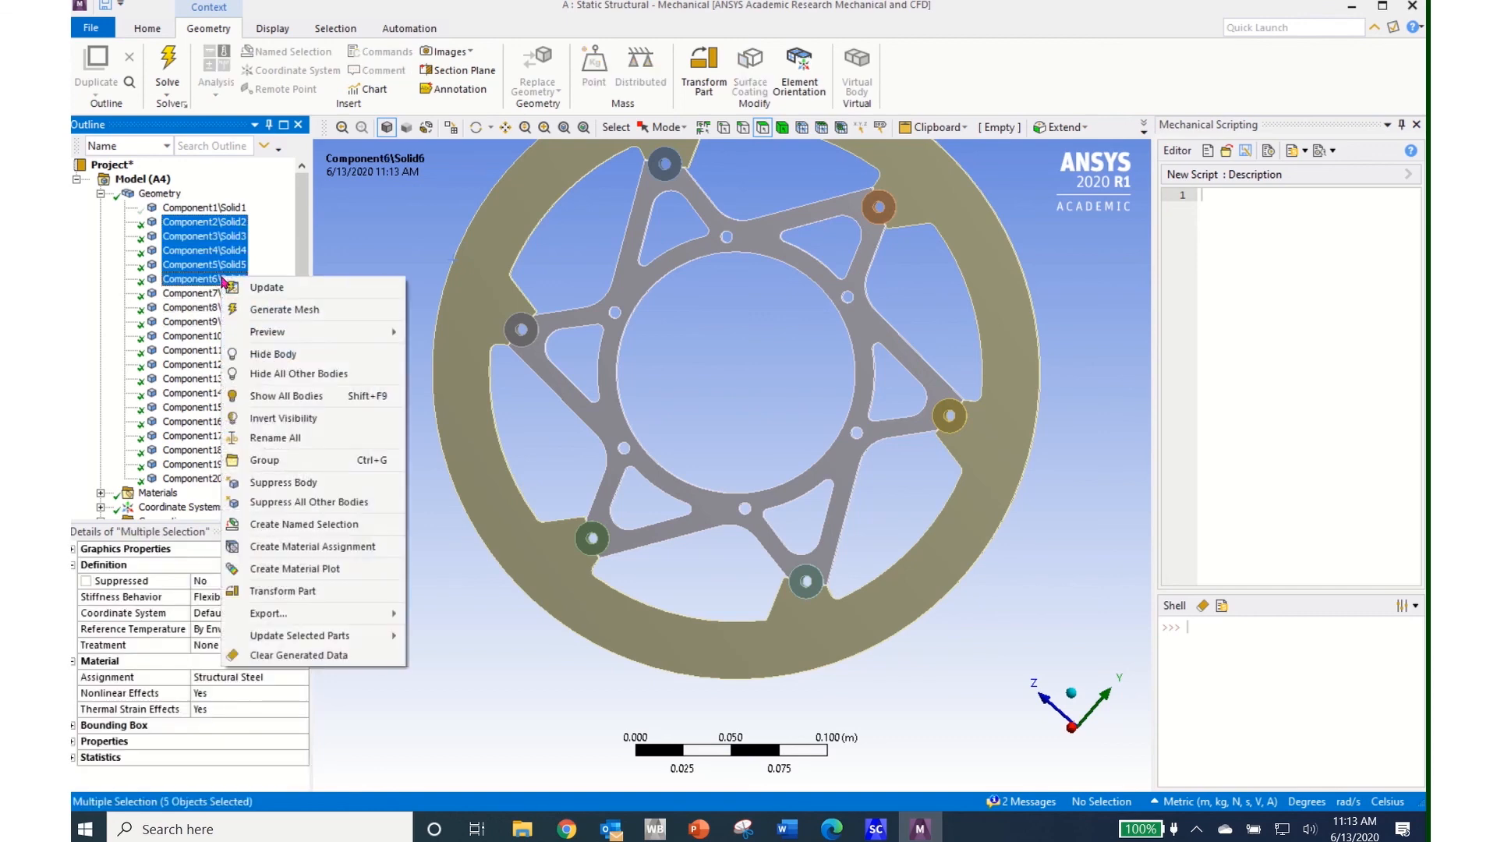
{"action": "left_click", "coordinate": [279, 356]}
{"action": "middle_click_drag", "start_coordinate": [815, 535], "coordinate": [811, 494]}
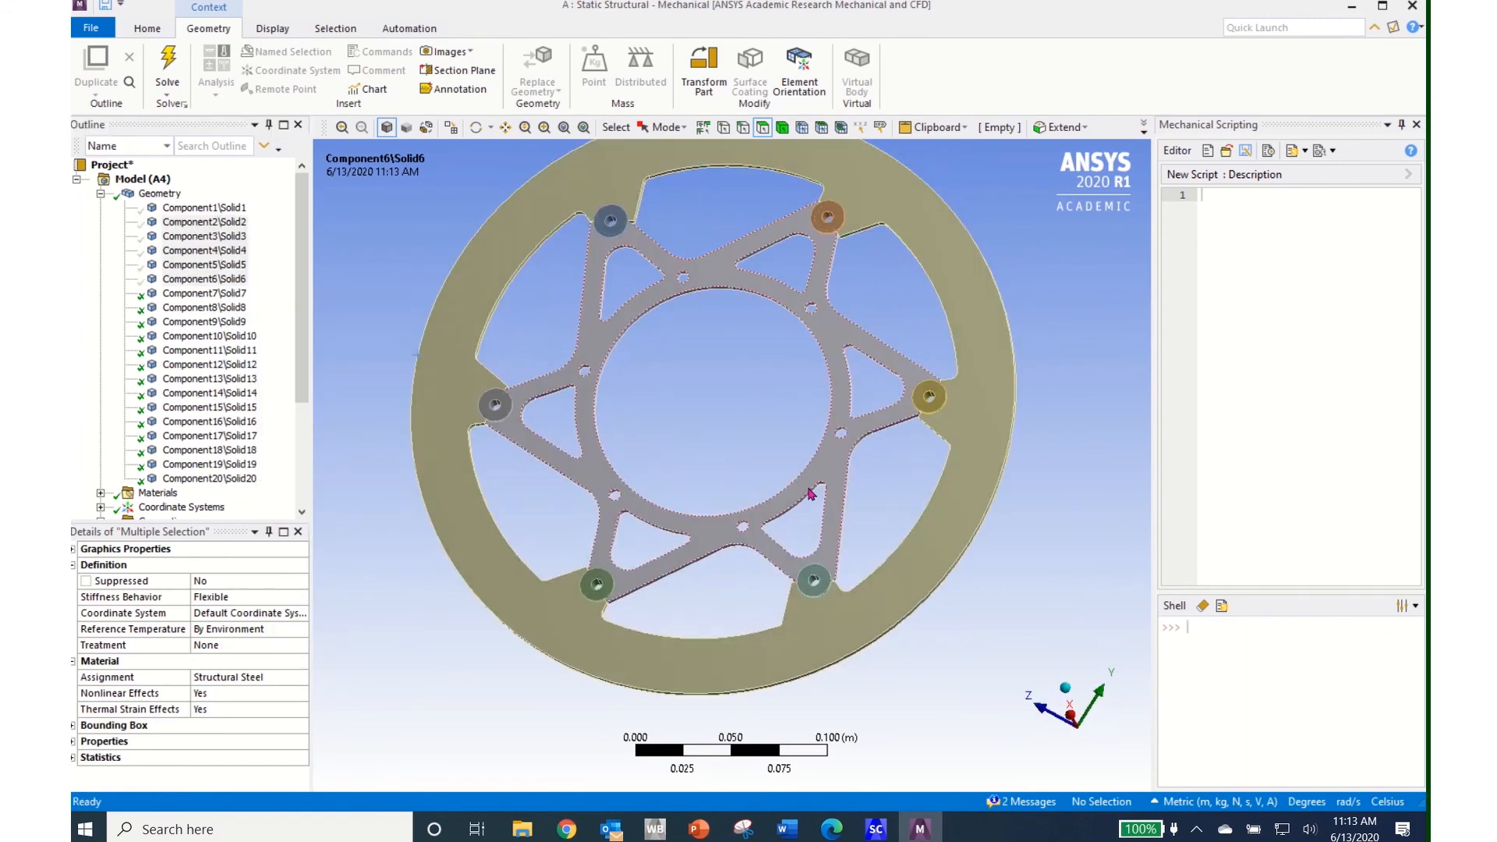
Hide bodies Component13 through Component20 and show the Equivalent Stress result again
{"action": "left_click", "coordinate": [221, 380]}
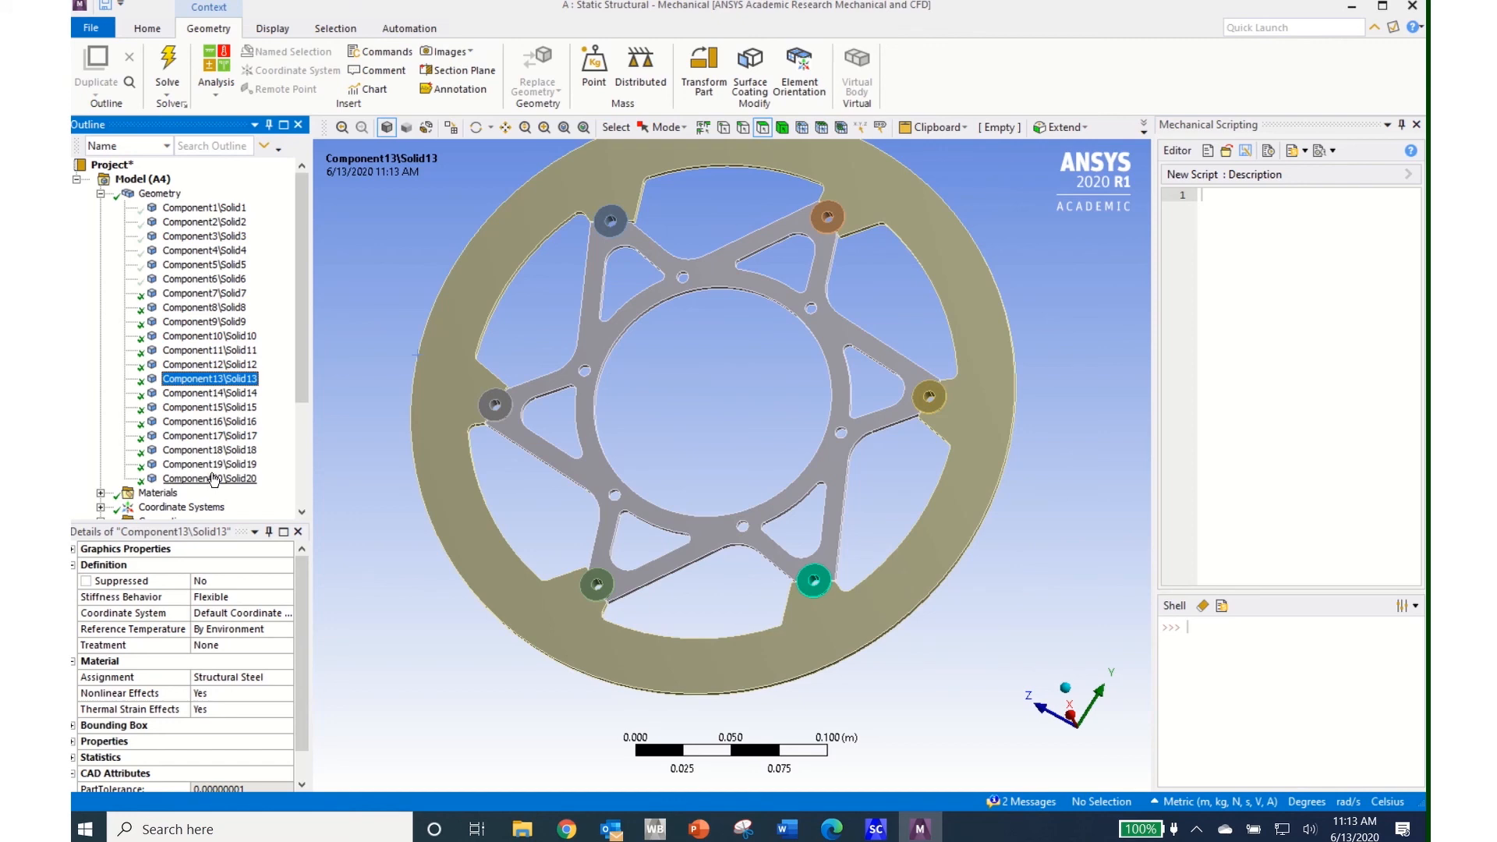
{"action": "left_click", "coordinate": [214, 479], "text": "shift"}
{"action": "right_click", "coordinate": [217, 477]}
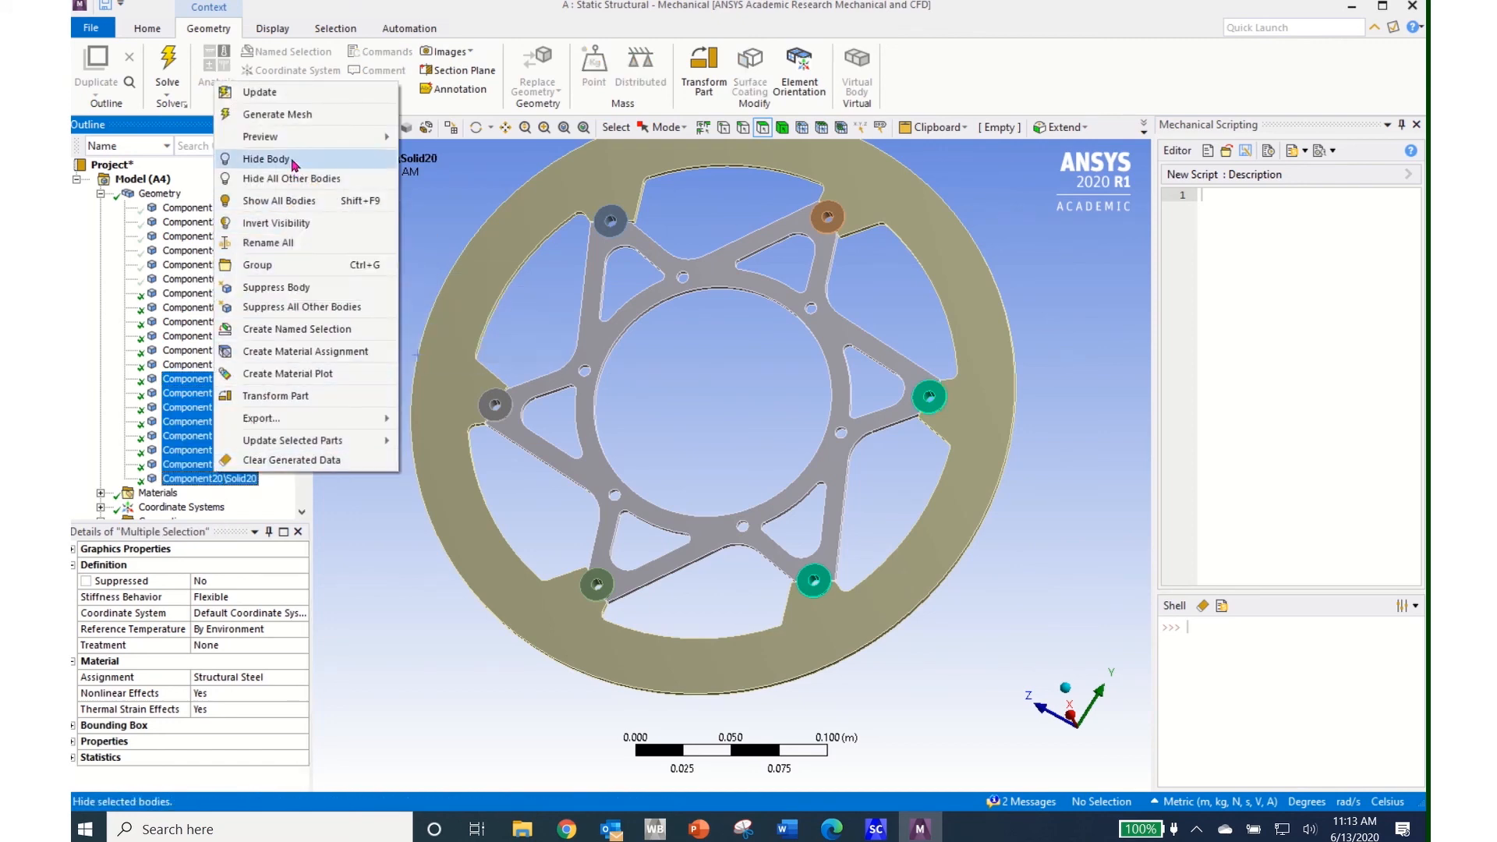
{"action": "left_click", "coordinate": [265, 159]}
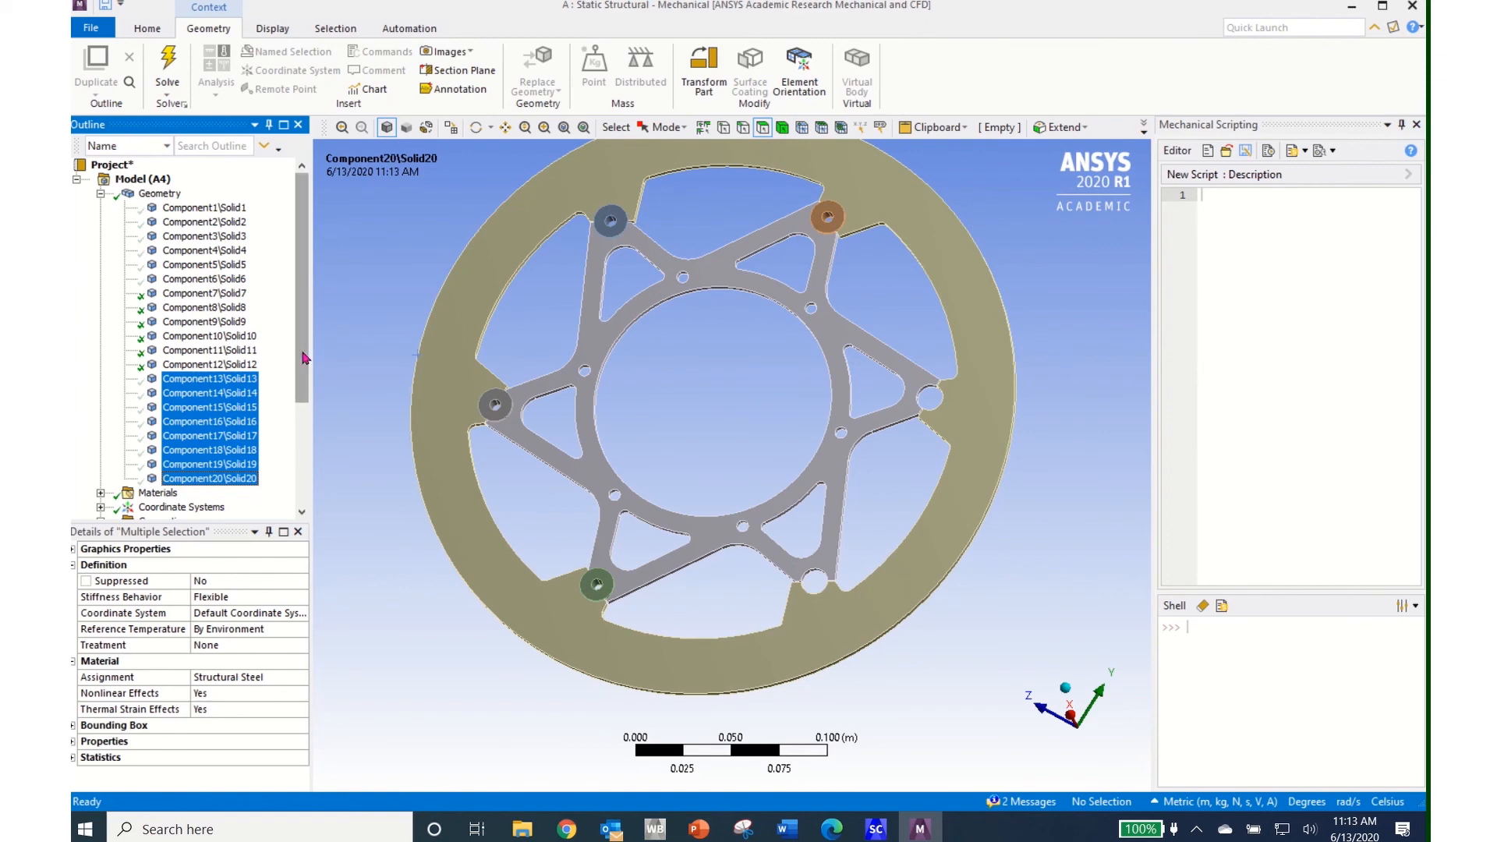
{"action": "scroll", "coordinate": [304, 358], "scroll_direction": "down", "scroll_amount": 4}
{"action": "left_click", "coordinate": [219, 494]}
{"action": "scroll", "coordinate": [825, 427], "scroll_direction": "up", "scroll_amount": 5}
View Total Deformation on the remaining bodies, peaking at 4.541e-6 m at the rim
{"action": "left_click_drag", "start_coordinate": [1041, 328], "coordinate": [921, 521]}
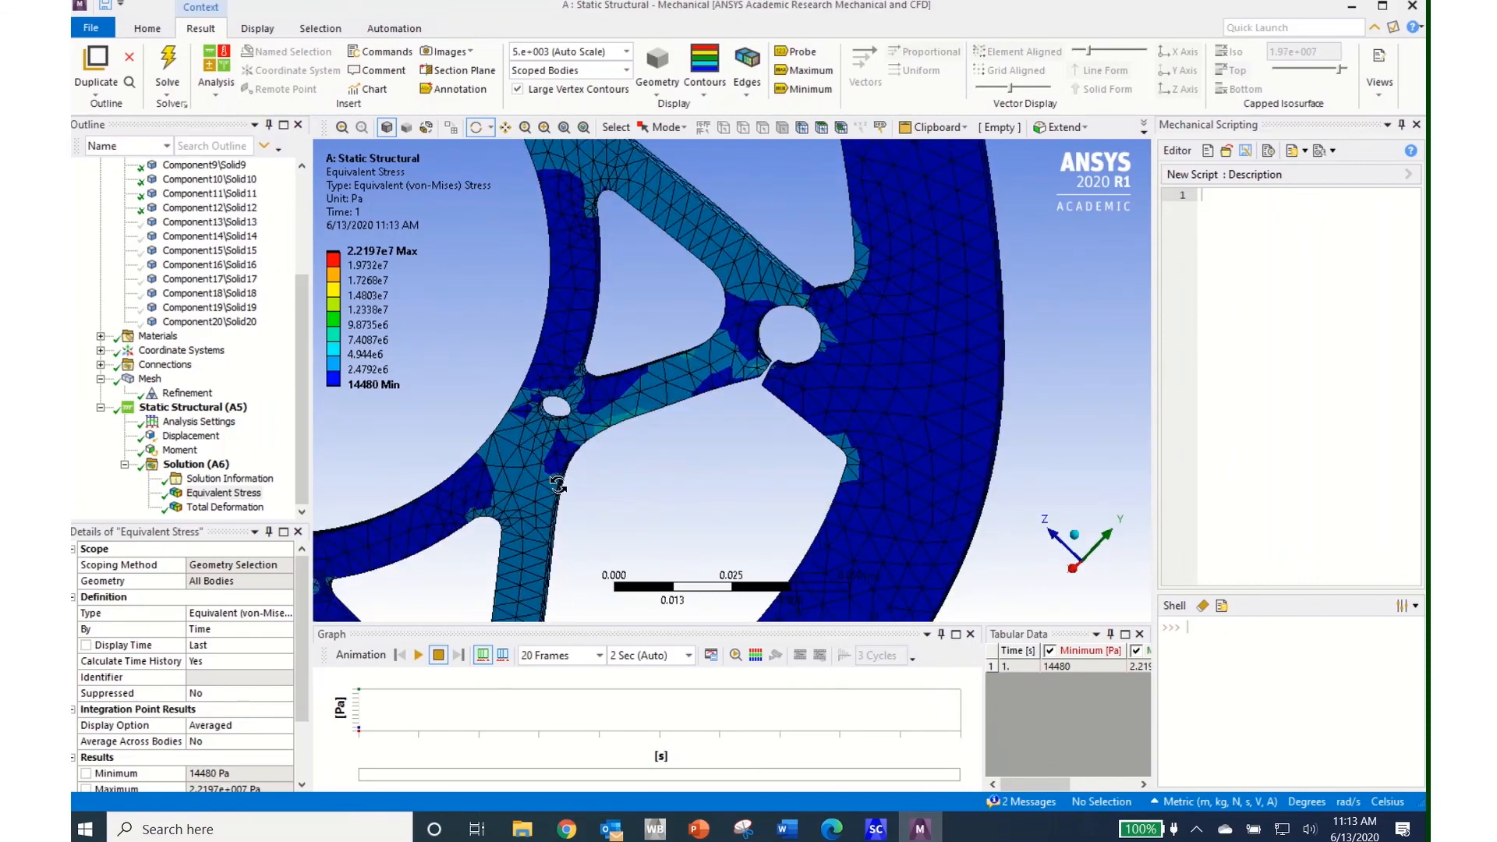
{"action": "left_click", "coordinate": [224, 507]}
{"action": "left_click_drag", "start_coordinate": [871, 411], "coordinate": [949, 414]}
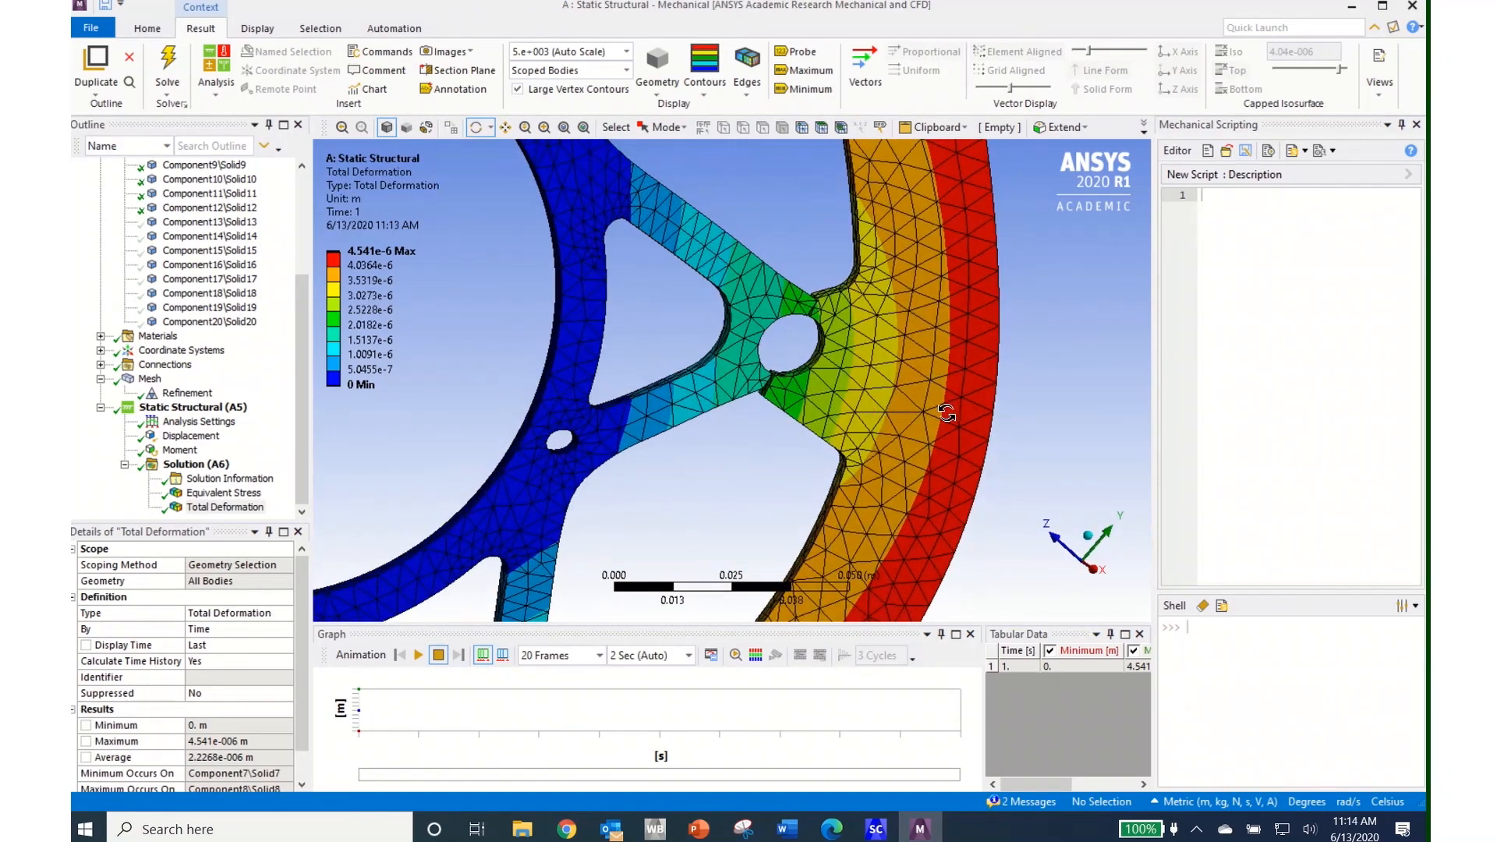
{"action": "scroll", "coordinate": [271, 312], "scroll_direction": "up", "scroll_amount": 4}
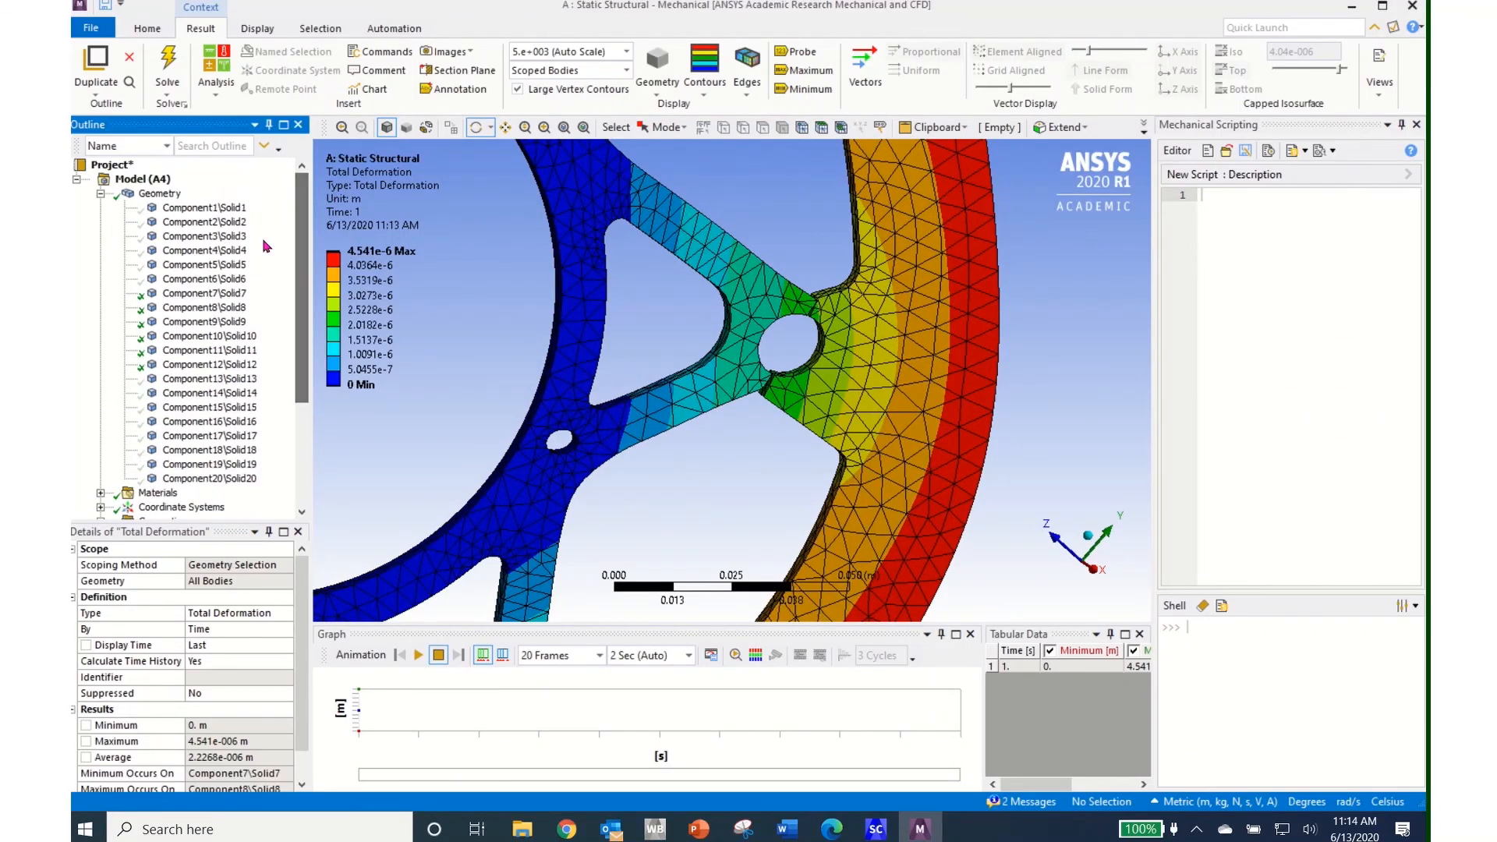
Make all hidden bodies visible again with Show All Bodies
{"action": "right_click", "coordinate": [205, 269]}
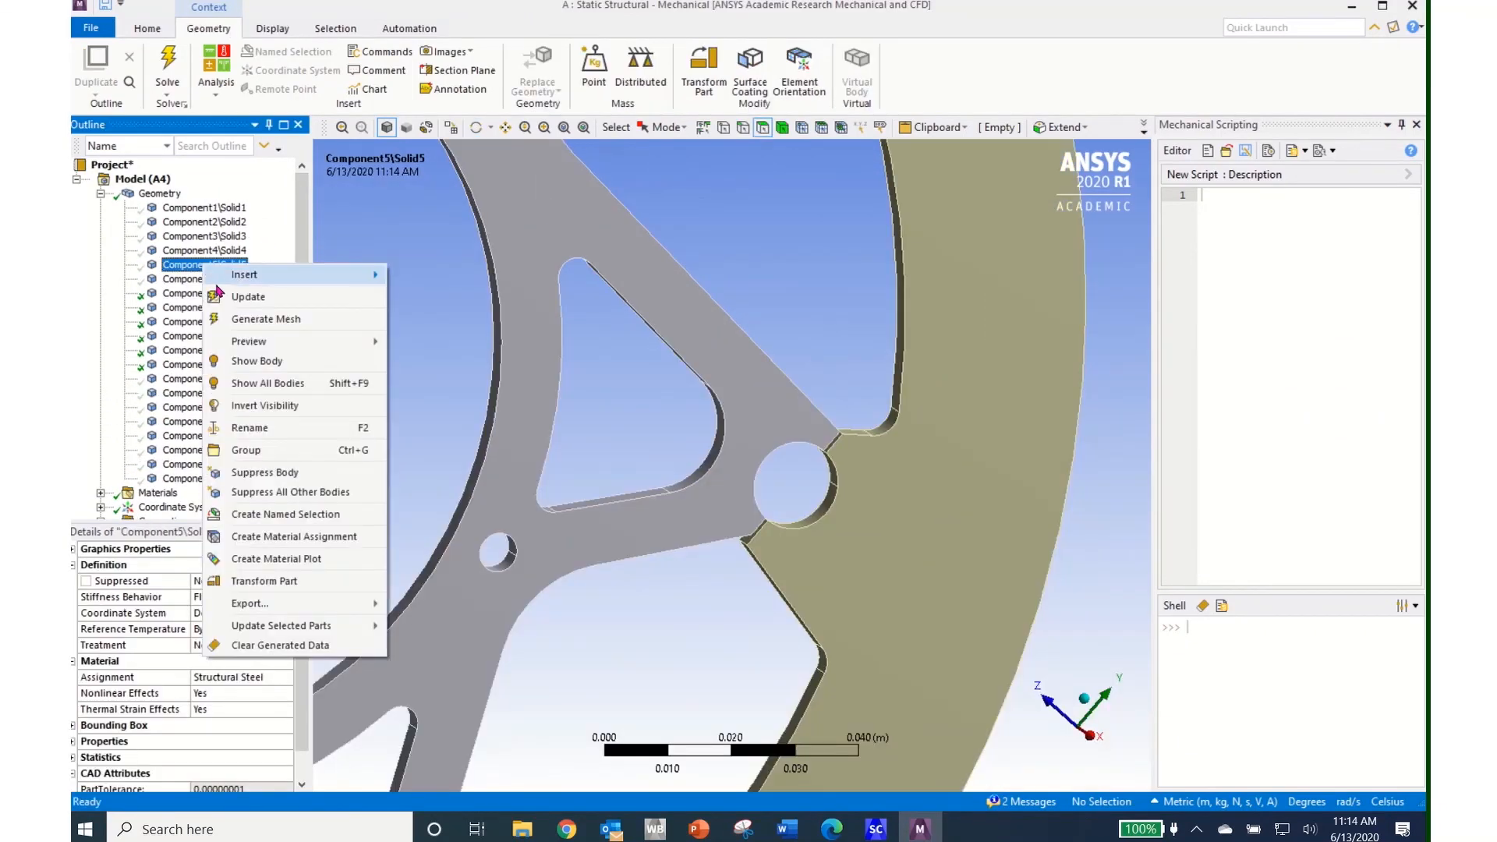
{"action": "left_click", "coordinate": [277, 385]}
{"action": "scroll", "coordinate": [721, 549], "scroll_direction": "down", "scroll_amount": 10}
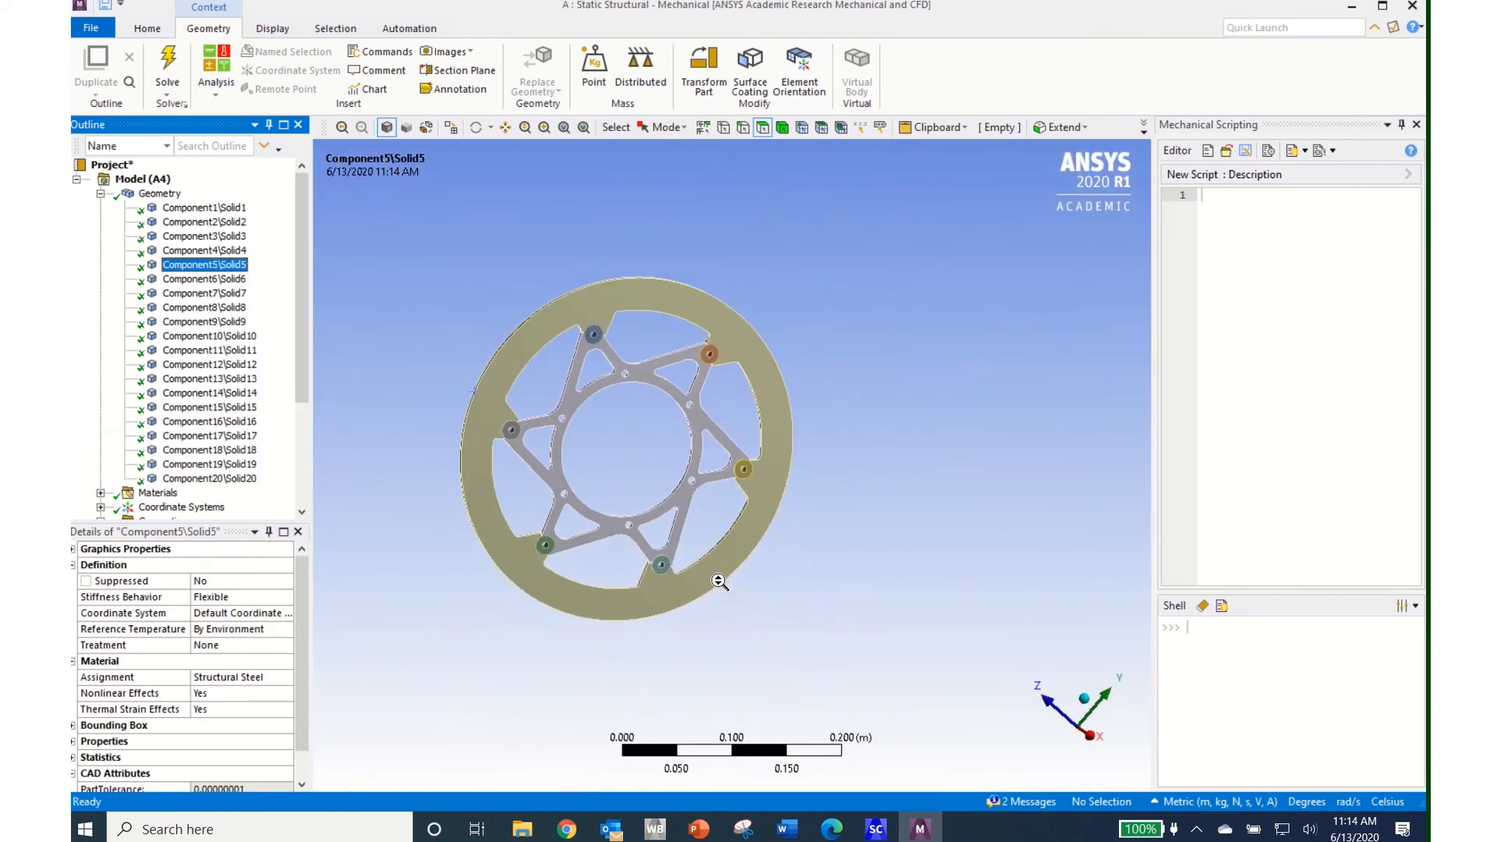
{"action": "scroll", "coordinate": [236, 503], "scroll_direction": "down", "scroll_amount": 4}
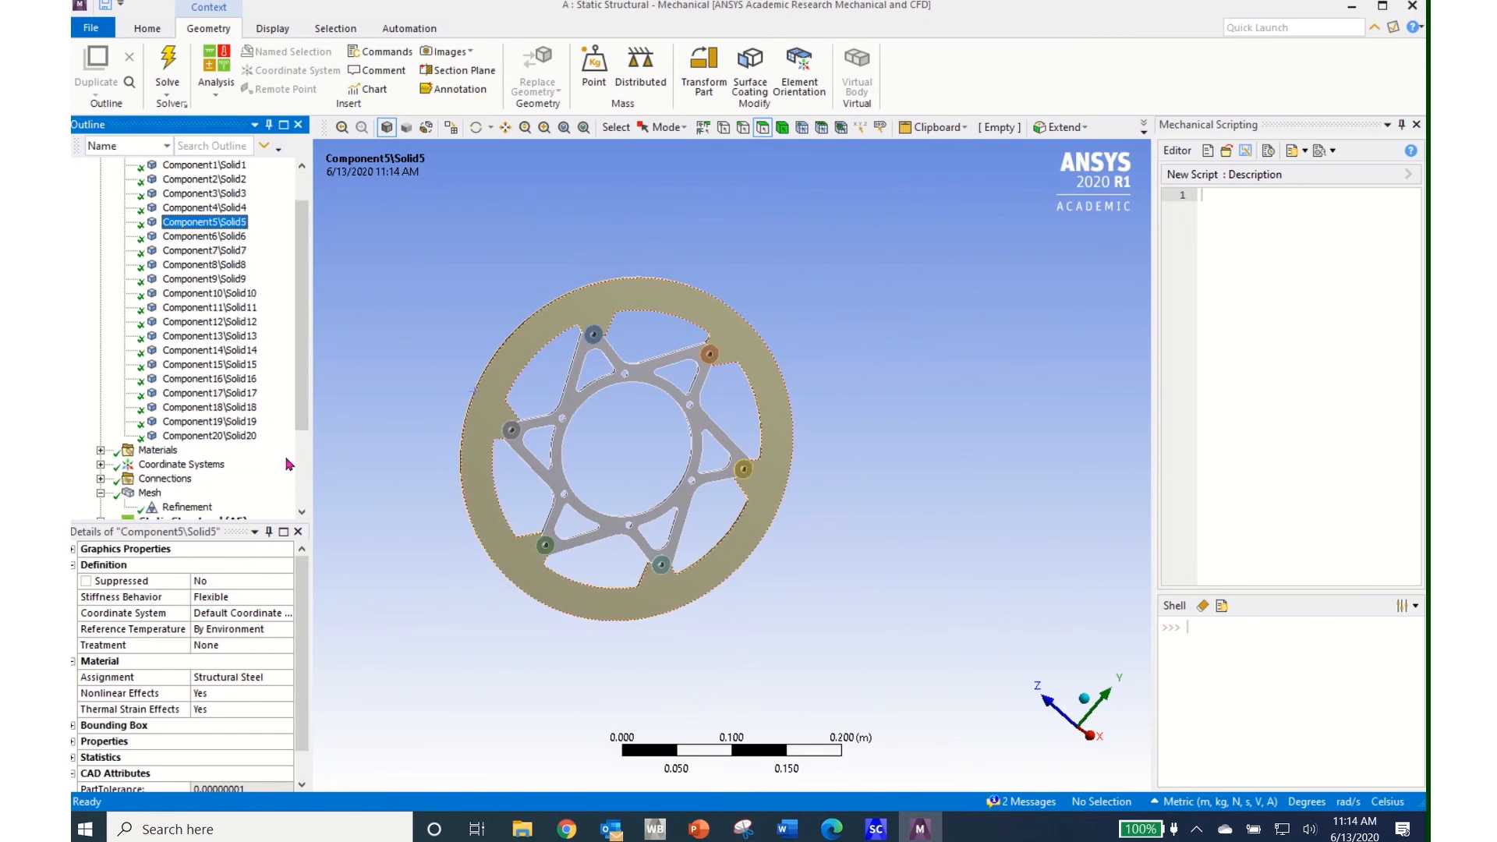
Display the Equivalent Stress result zoomed on a spoke with point probing active
{"action": "left_click", "coordinate": [234, 493]}
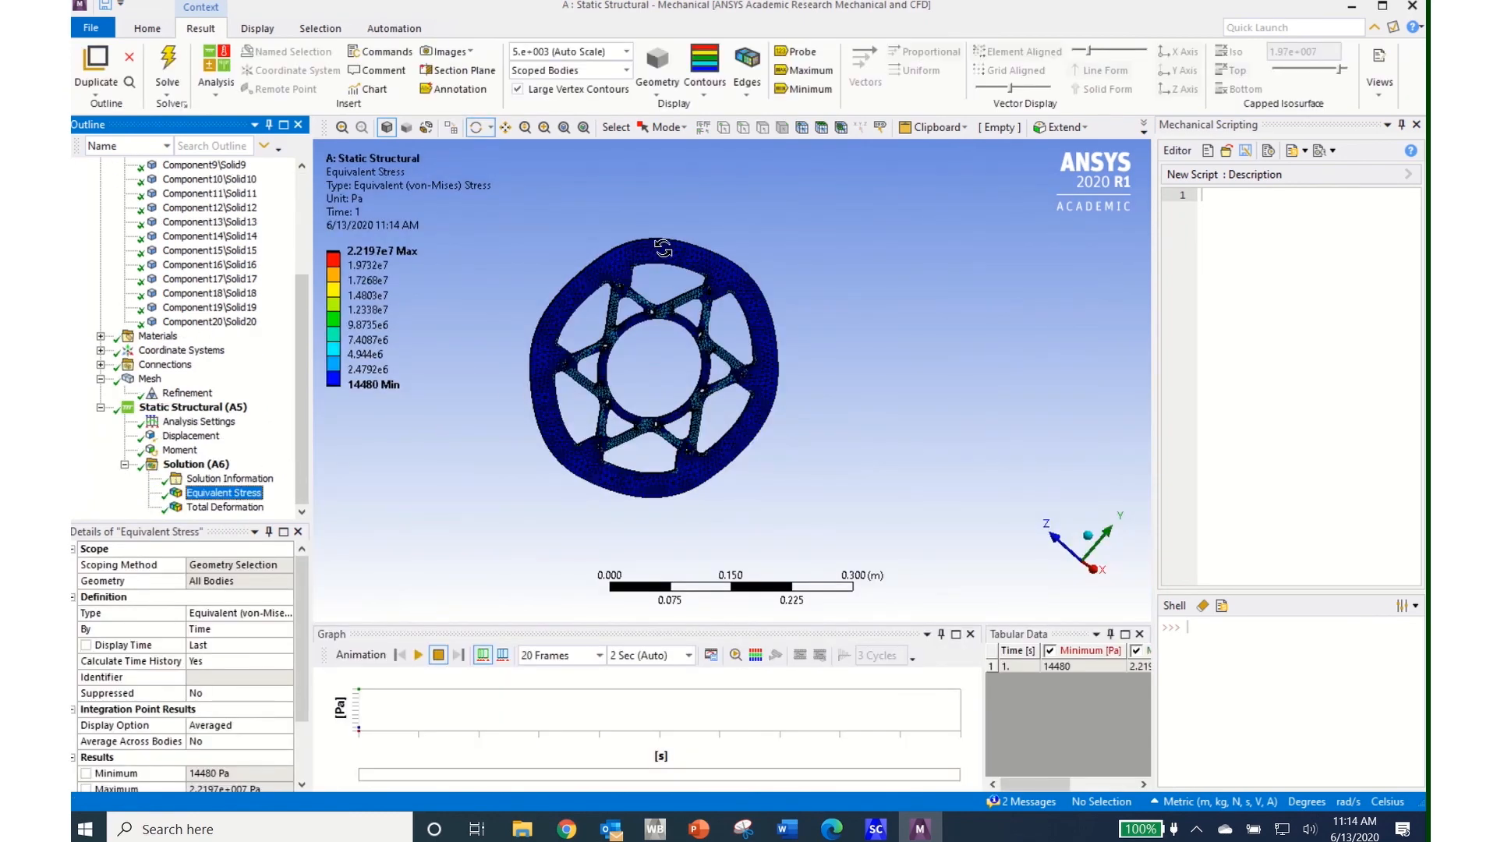
{"action": "scroll", "coordinate": [657, 368], "scroll_direction": "up", "scroll_amount": 10}
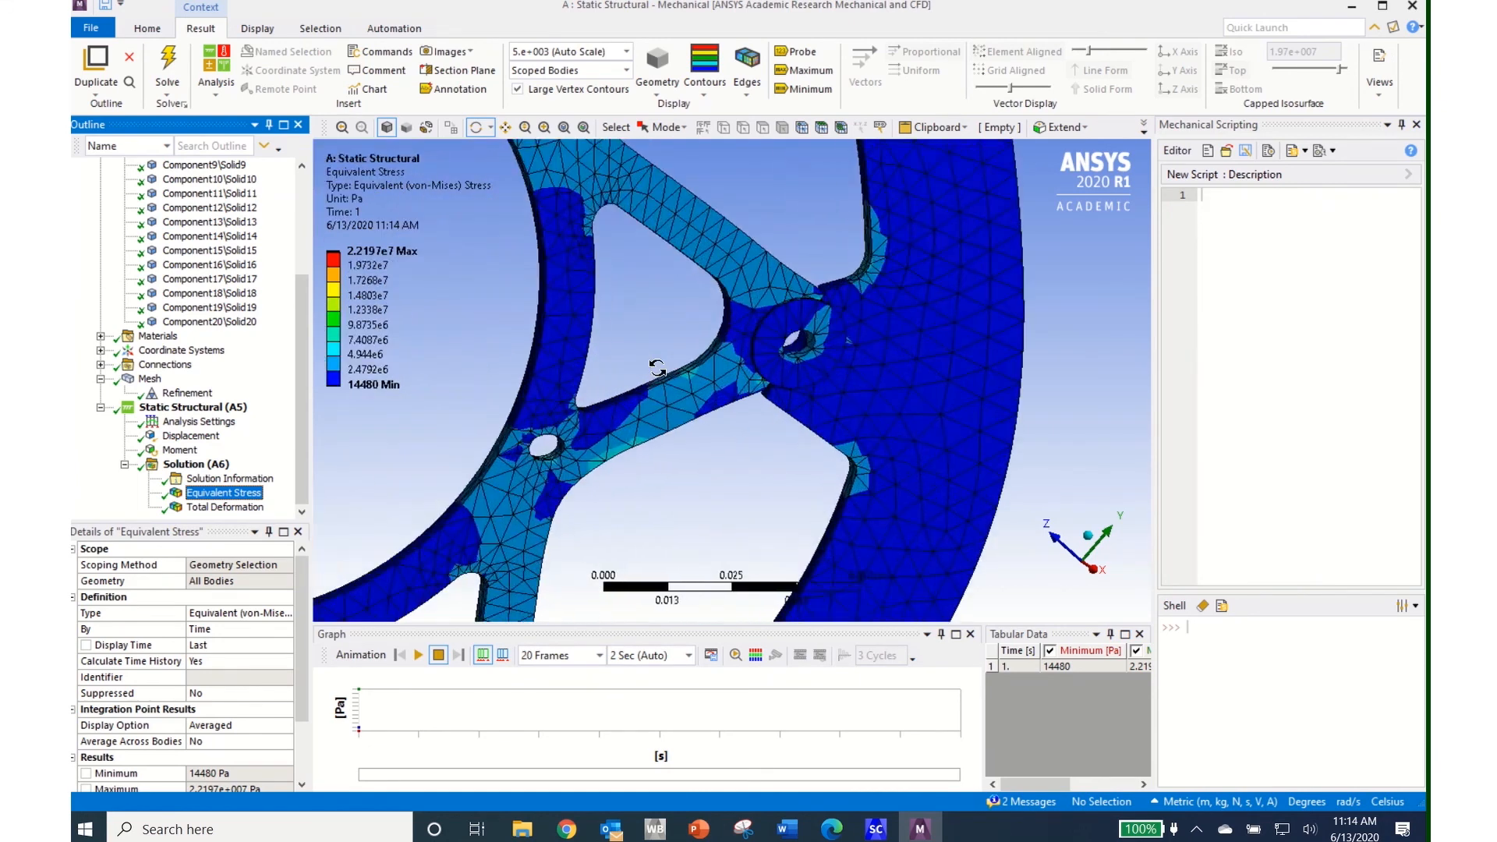
{"action": "scroll", "coordinate": [657, 368], "scroll_direction": "up", "scroll_amount": 2}
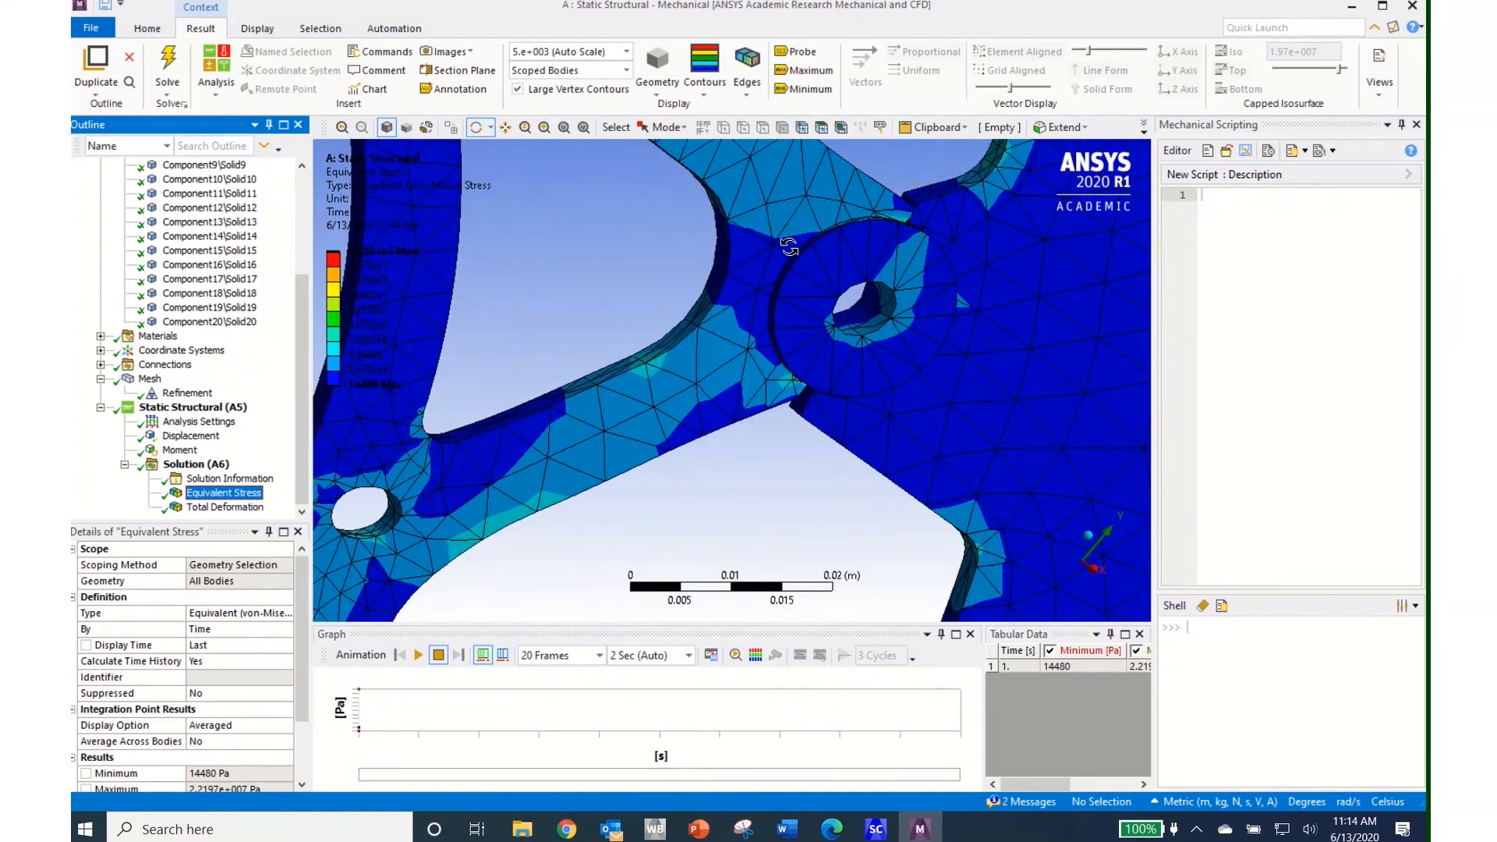
{"action": "left_click", "coordinate": [795, 52]}
{"action": "left_click", "coordinate": [718, 282]}
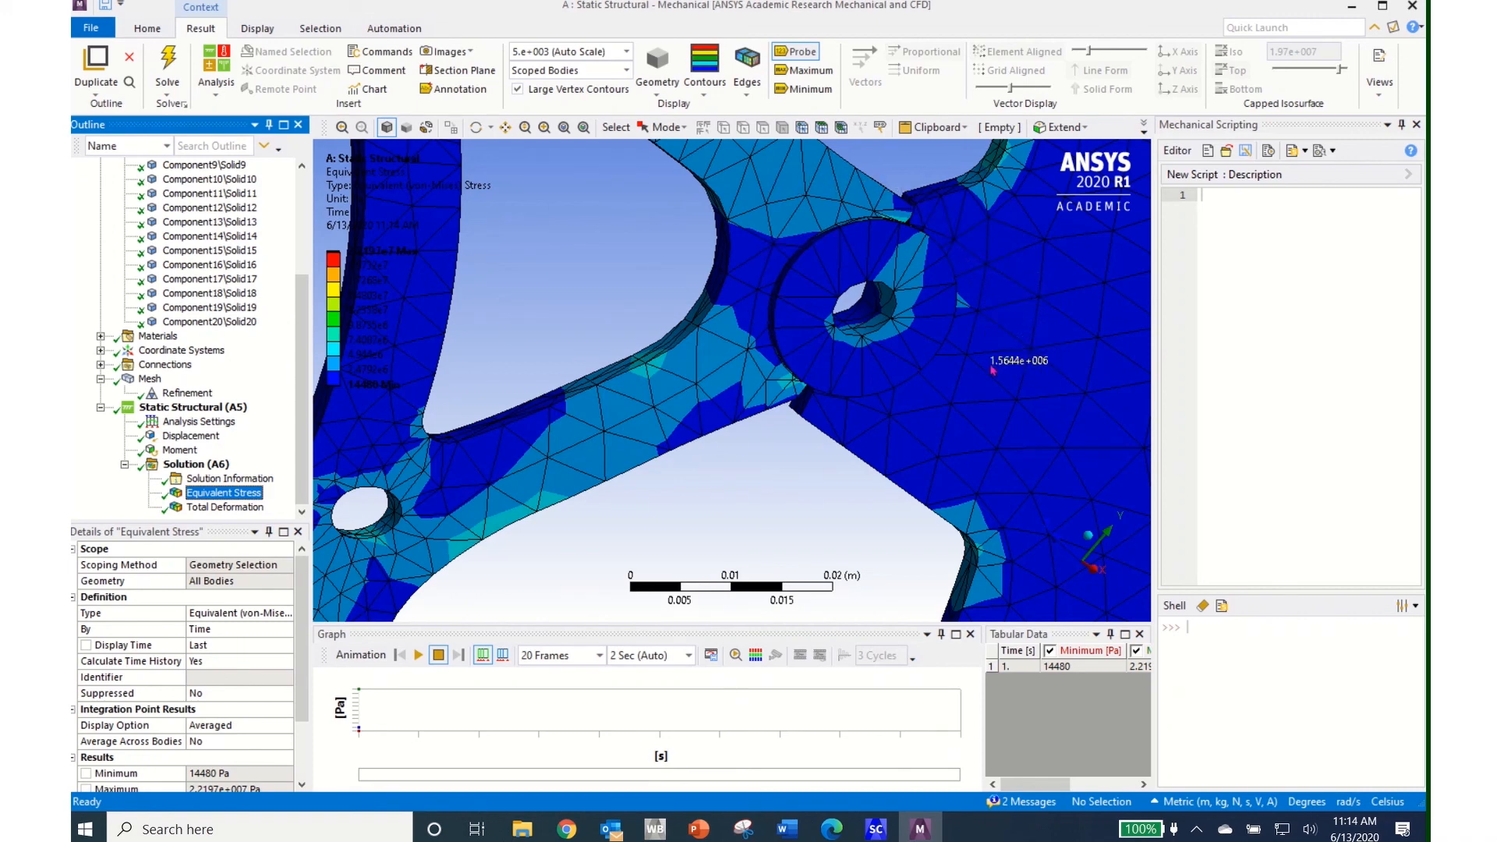
Probe stress at the bolt hole and both spoke edges: 1.6479e6, 3.6203e6, 5.3243e6 Pa
{"action": "left_click", "coordinate": [970, 400]}
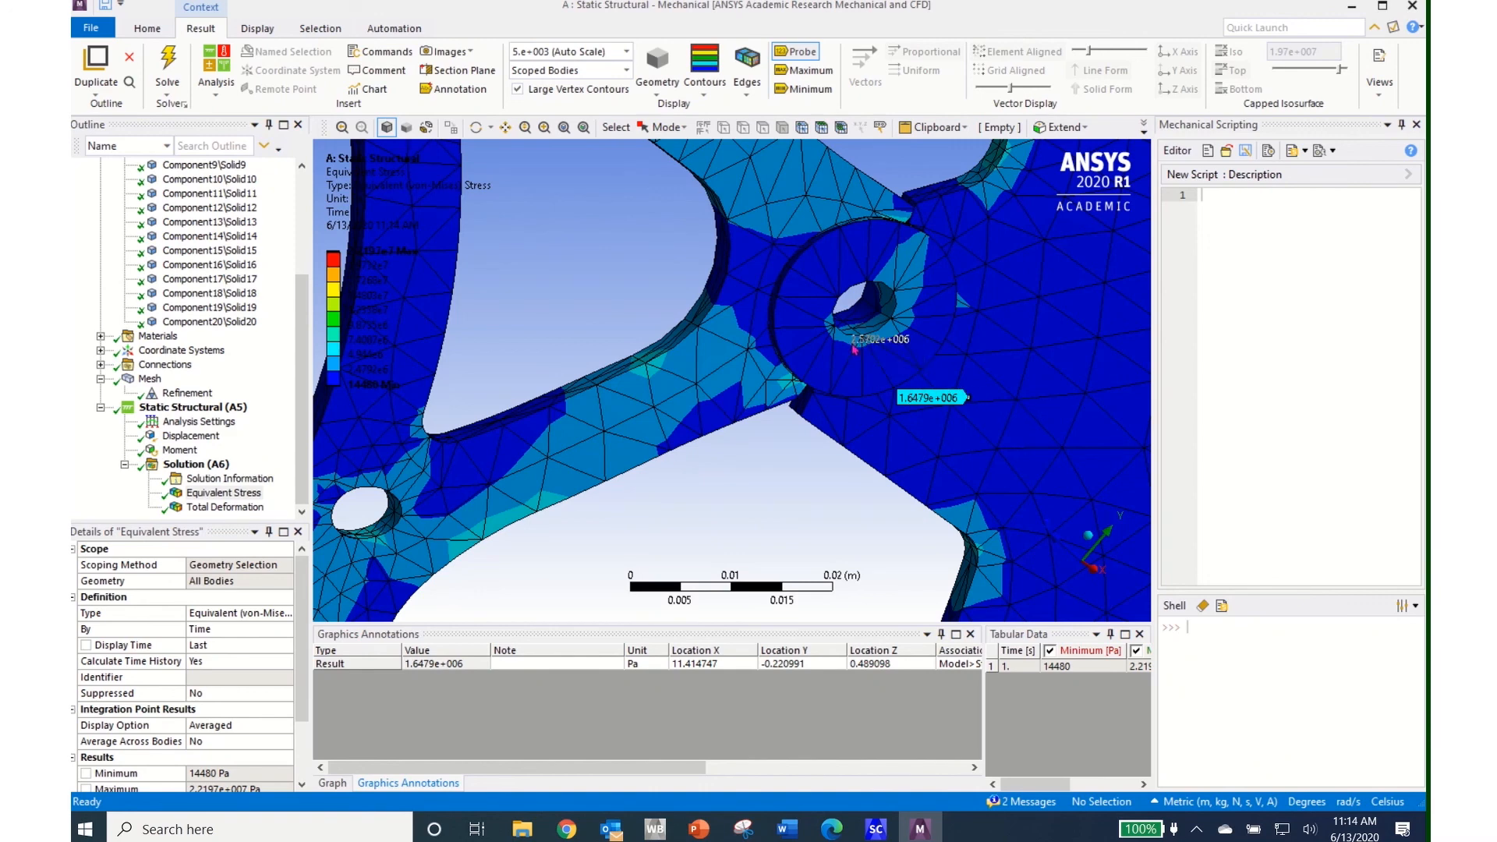
{"action": "left_click", "coordinate": [787, 200]}
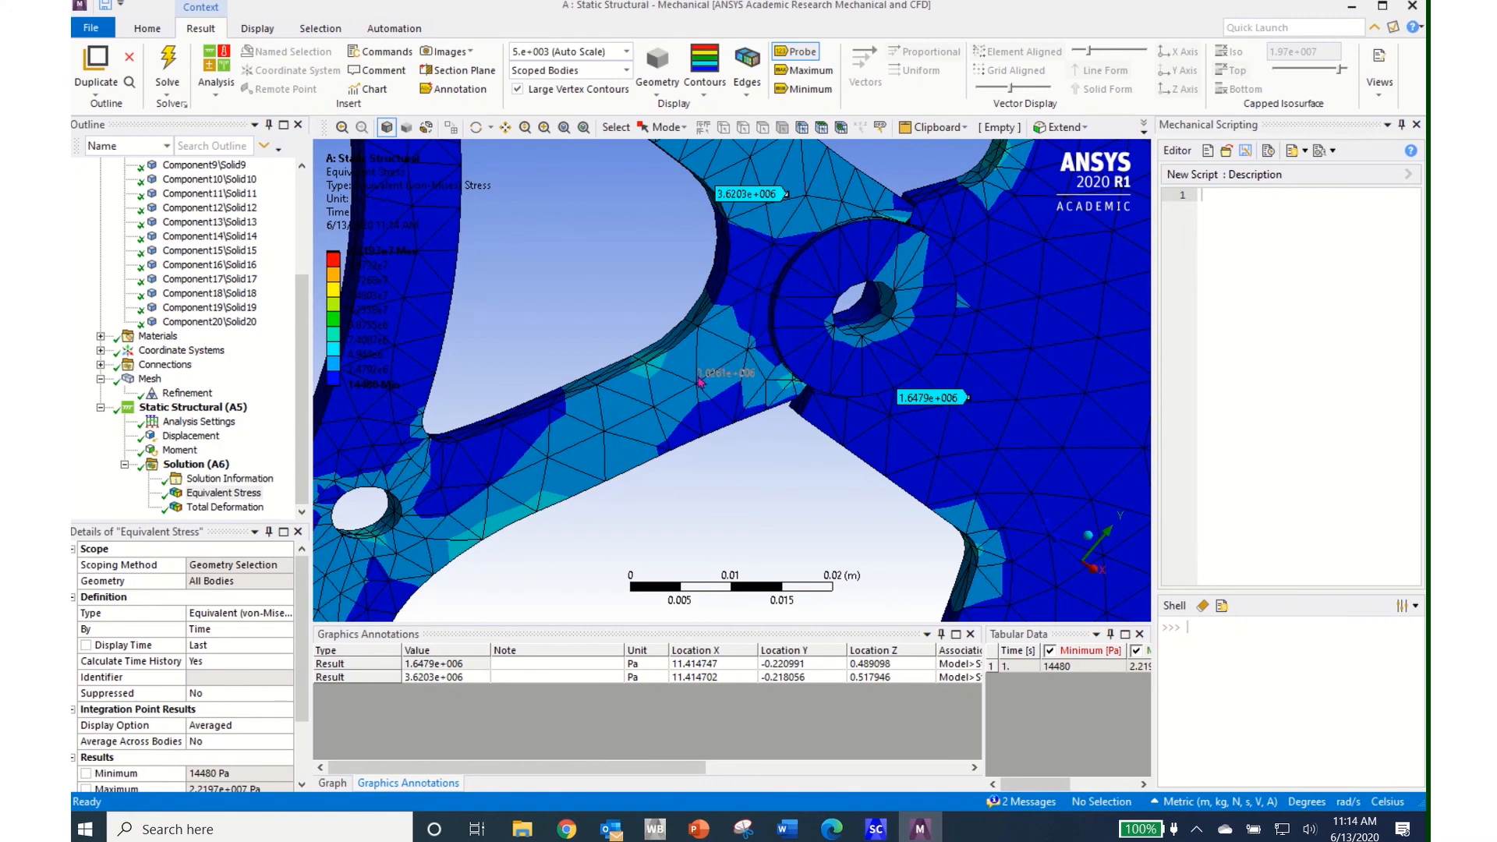
{"action": "left_click", "coordinate": [651, 370]}
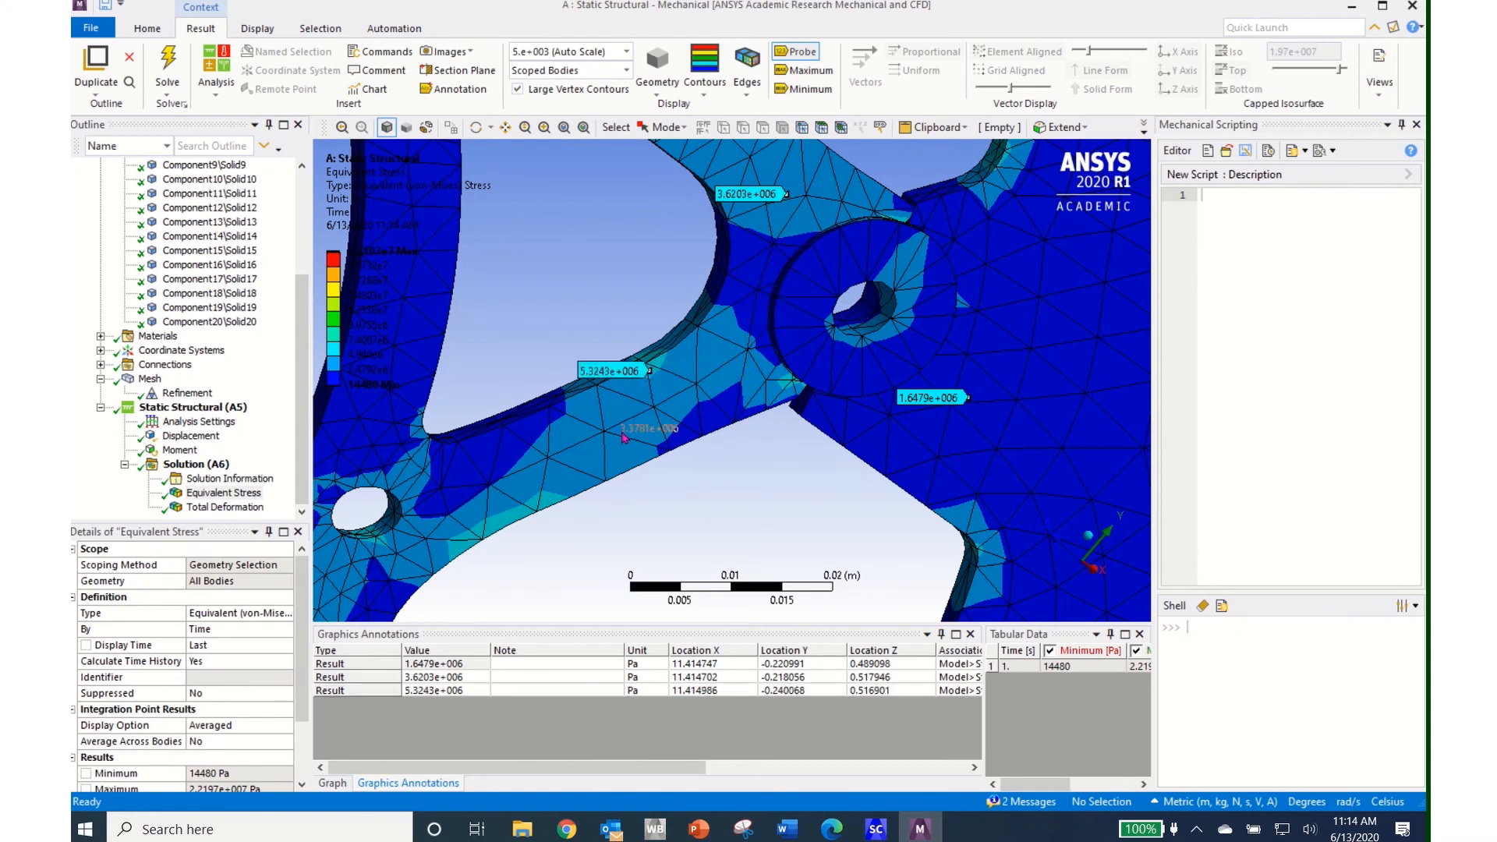